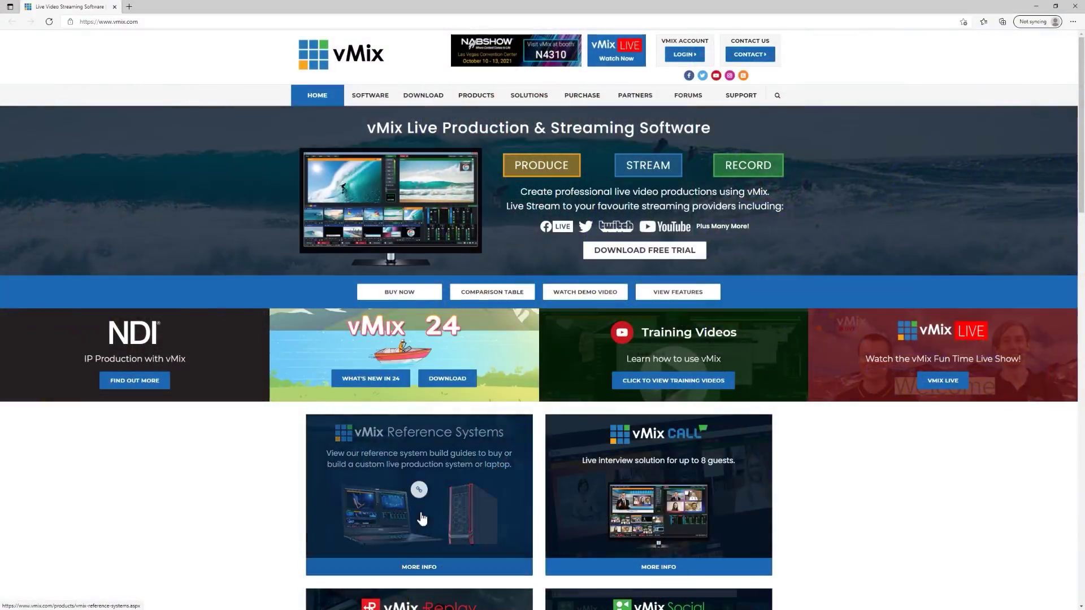
- Open the vMix Reference Systems page and view the Opal, Sapphire, Obsidian and Diamond builds
{"action": "left_click", "coordinate": [416, 567]}
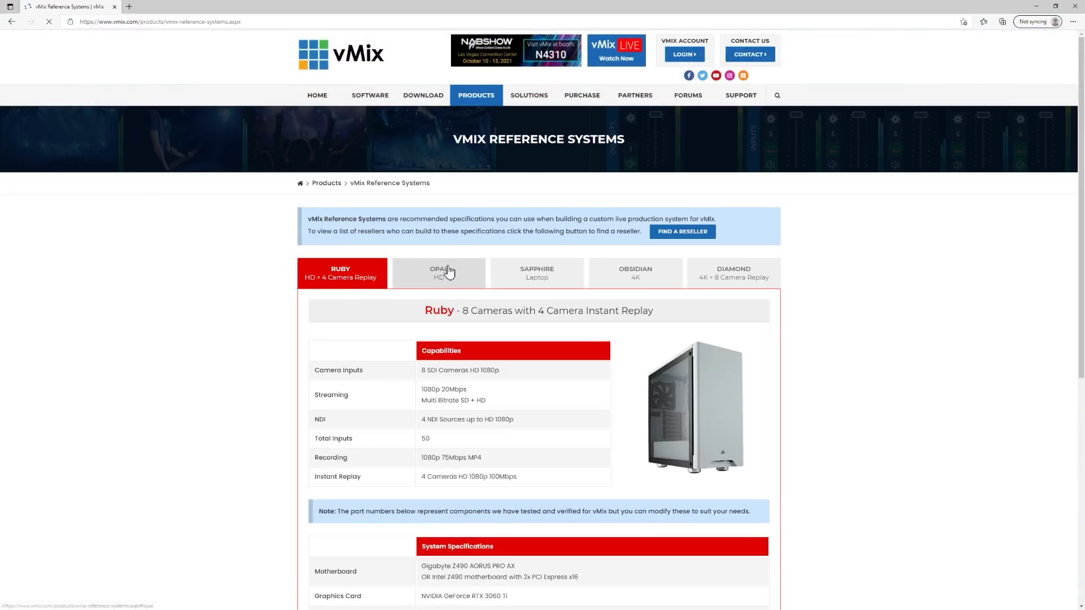
{"action": "left_click", "coordinate": [442, 274]}
{"action": "left_click", "coordinate": [543, 286]}
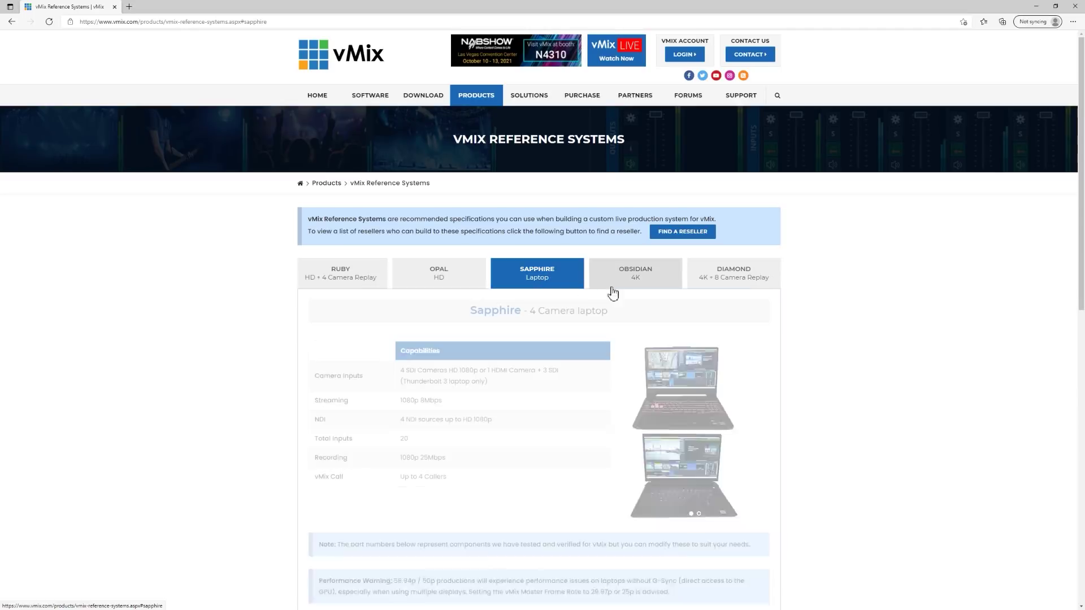
{"action": "left_click", "coordinate": [617, 284]}
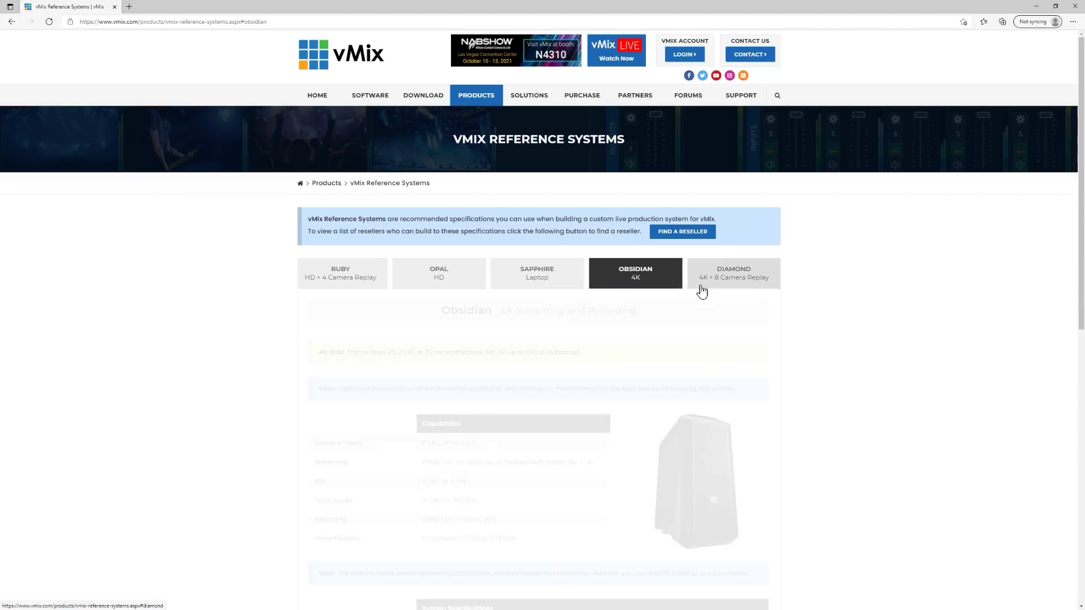
{"action": "left_click", "coordinate": [720, 283]}
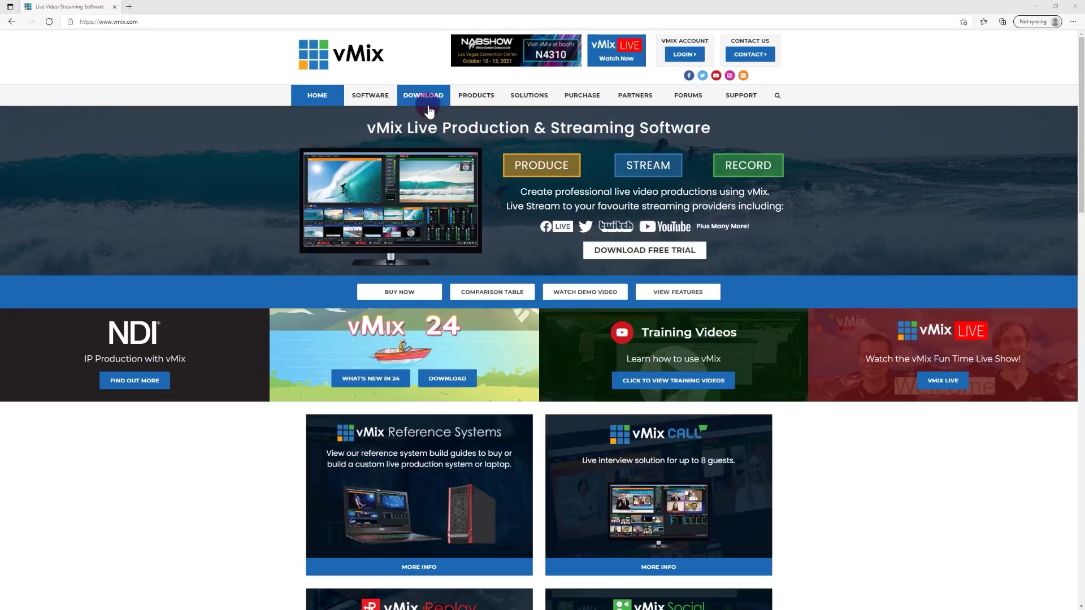
- Download the vMix 24 installer, install it with default settings, and choose the 60 Day Trial
{"action": "left_click", "coordinate": [428, 107]}
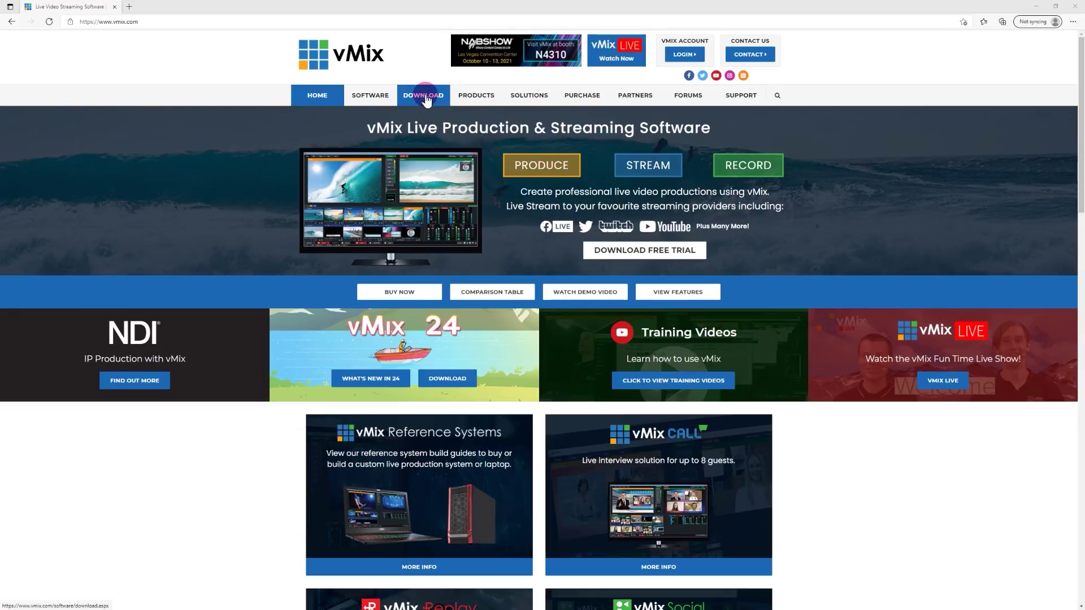
{"action": "left_click", "coordinate": [601, 351]}
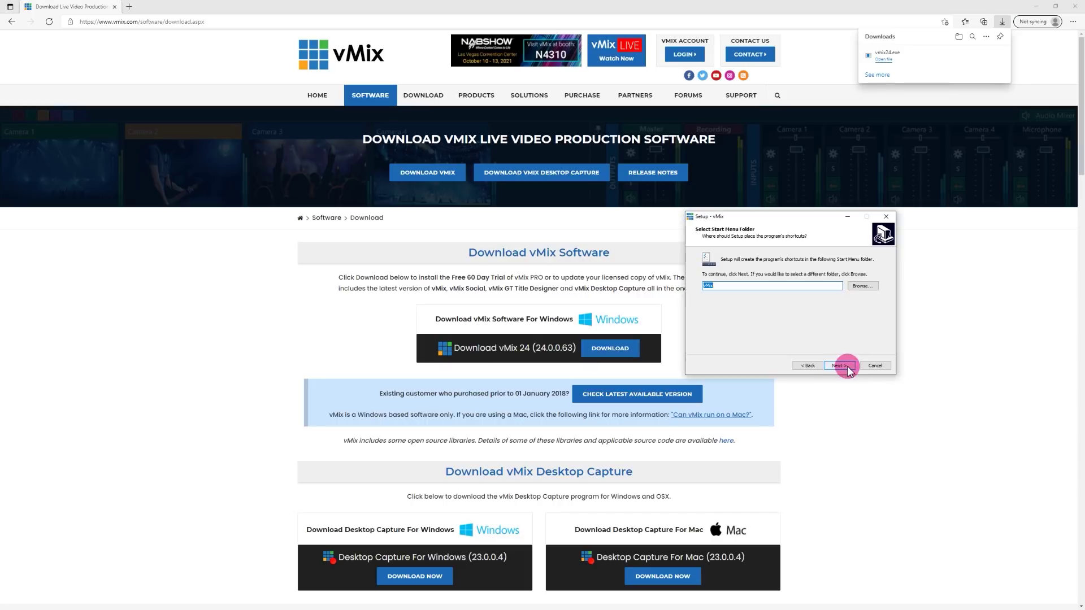
{"action": "left_click", "coordinate": [842, 366]}
{"action": "left_click", "coordinate": [842, 366]}
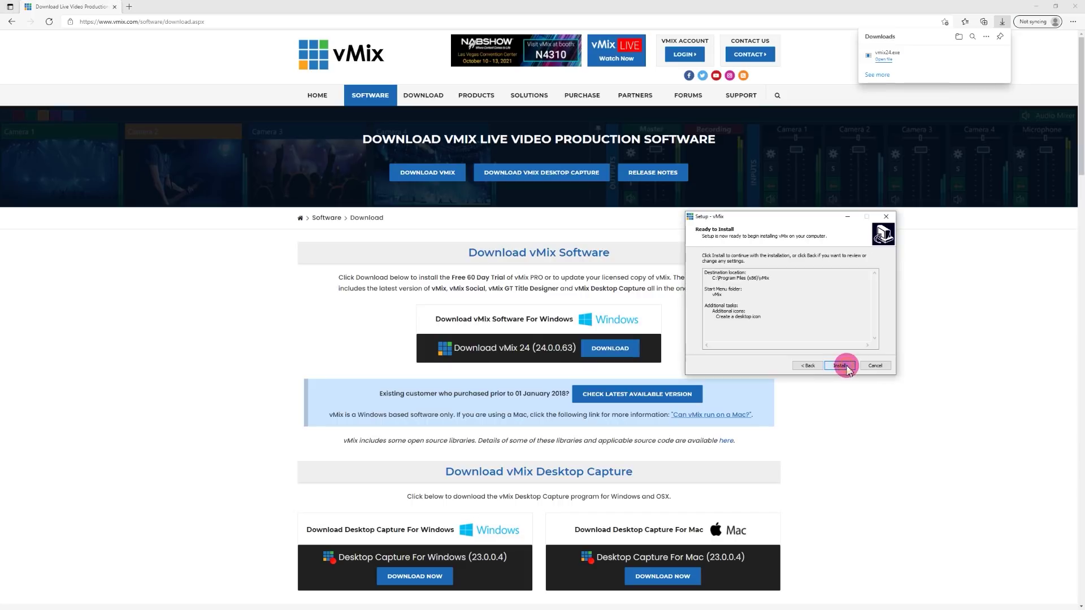
{"action": "left_click", "coordinate": [841, 366]}
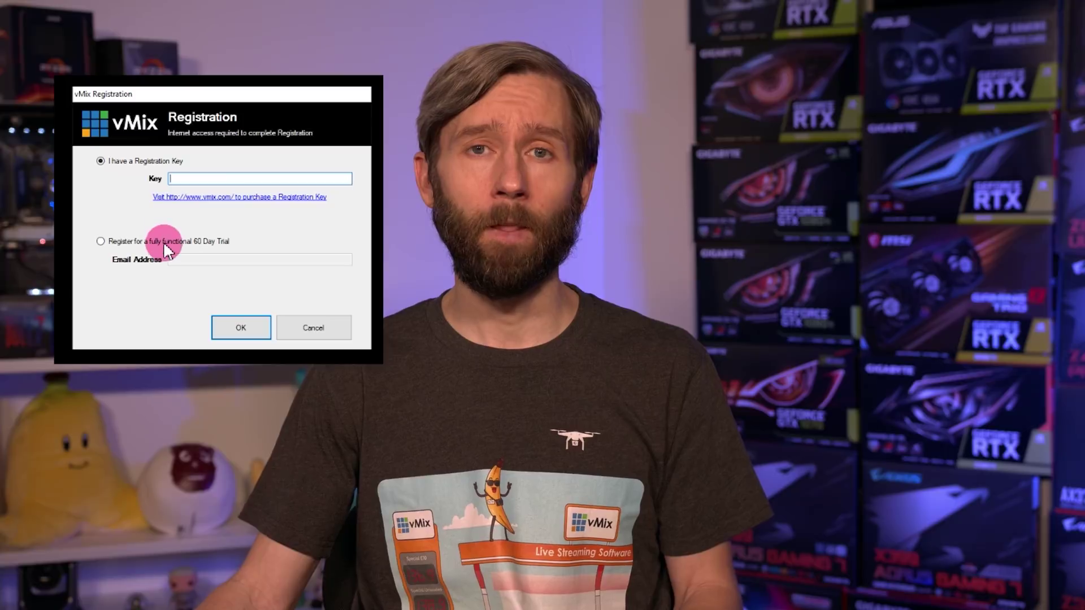
{"action": "left_click", "coordinate": [164, 242]}
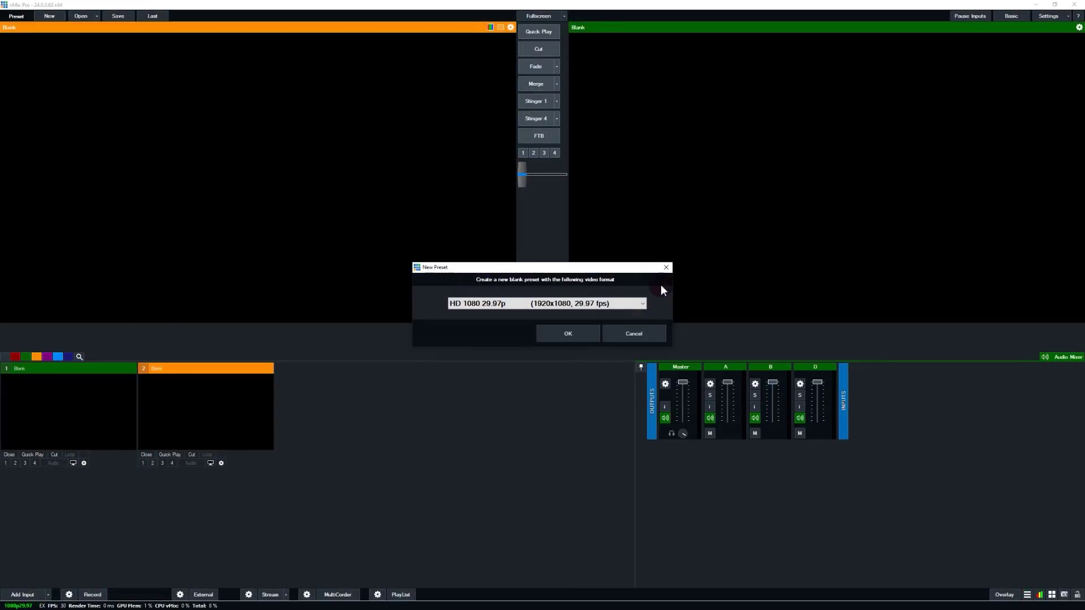
- Open the video format list in the New Preset dialog to choose HD 1080 29.97p
{"action": "left_click", "coordinate": [642, 303]}
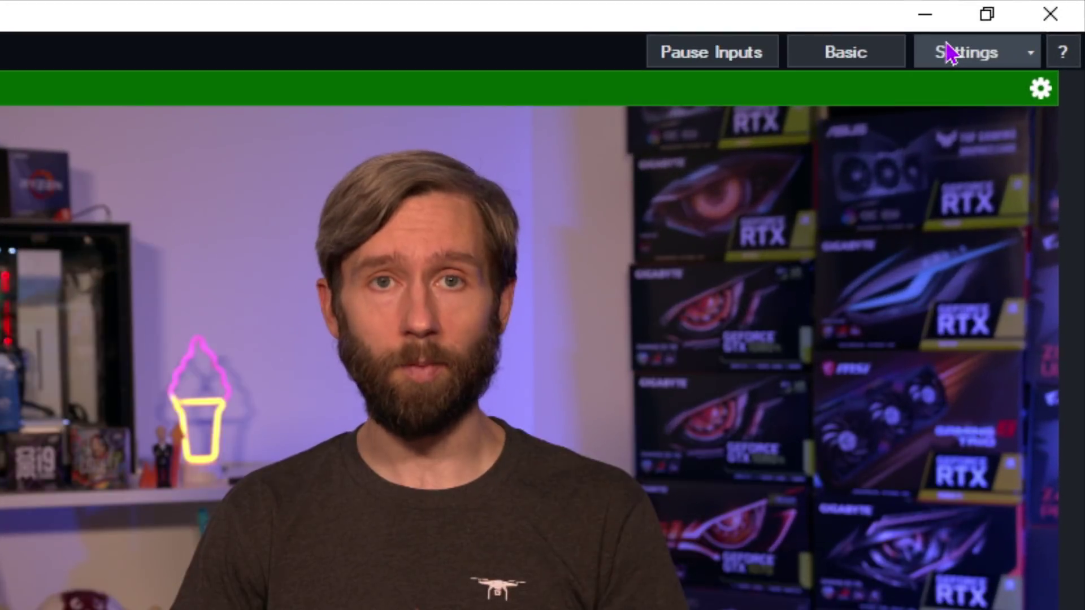
{"action": "left_click", "coordinate": [1025, 19]}
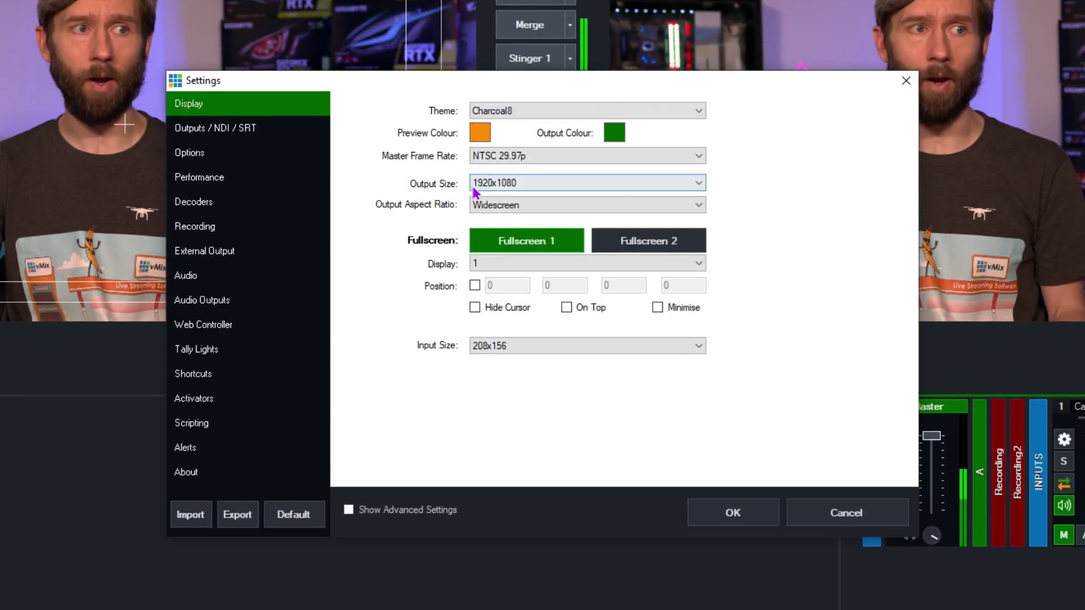
{"action": "left_click", "coordinate": [730, 512]}
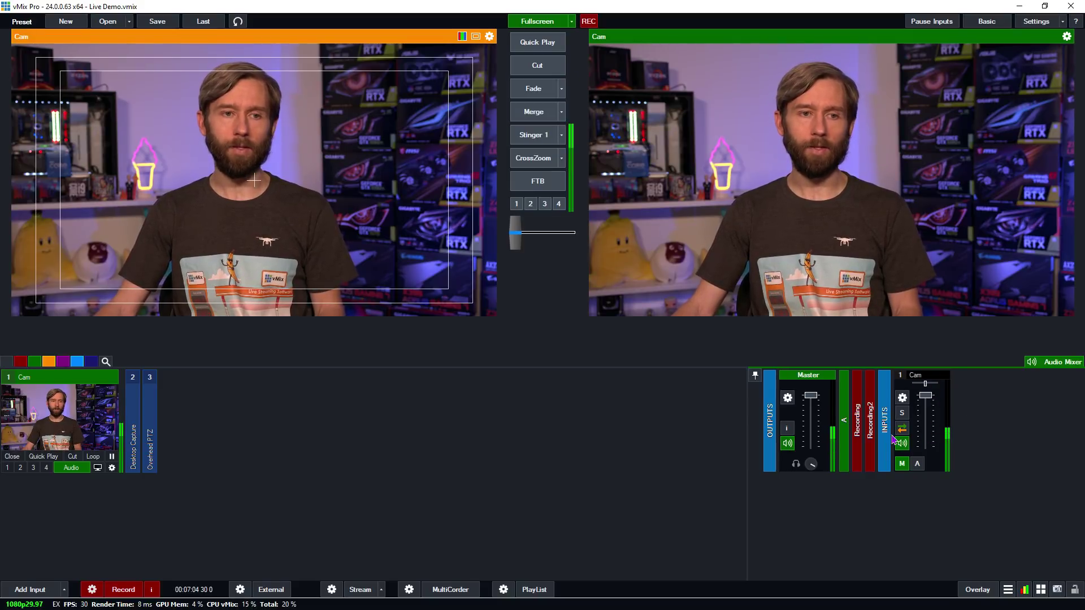
{"action": "mouse_move", "coordinate": [932, 394]}
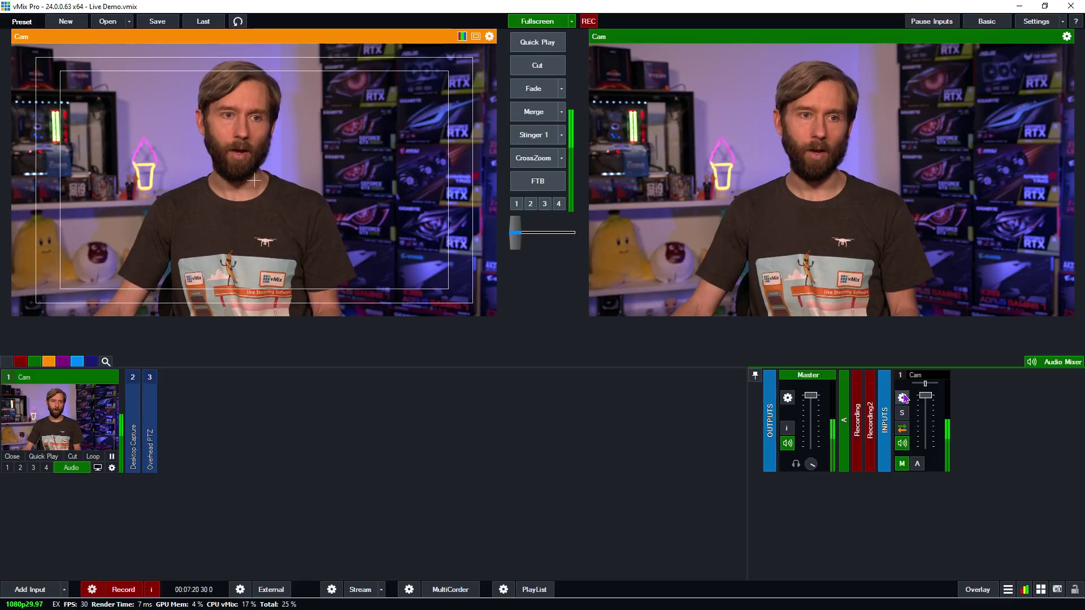
{"action": "left_click", "coordinate": [903, 398]}
{"action": "left_click", "coordinate": [760, 188]}
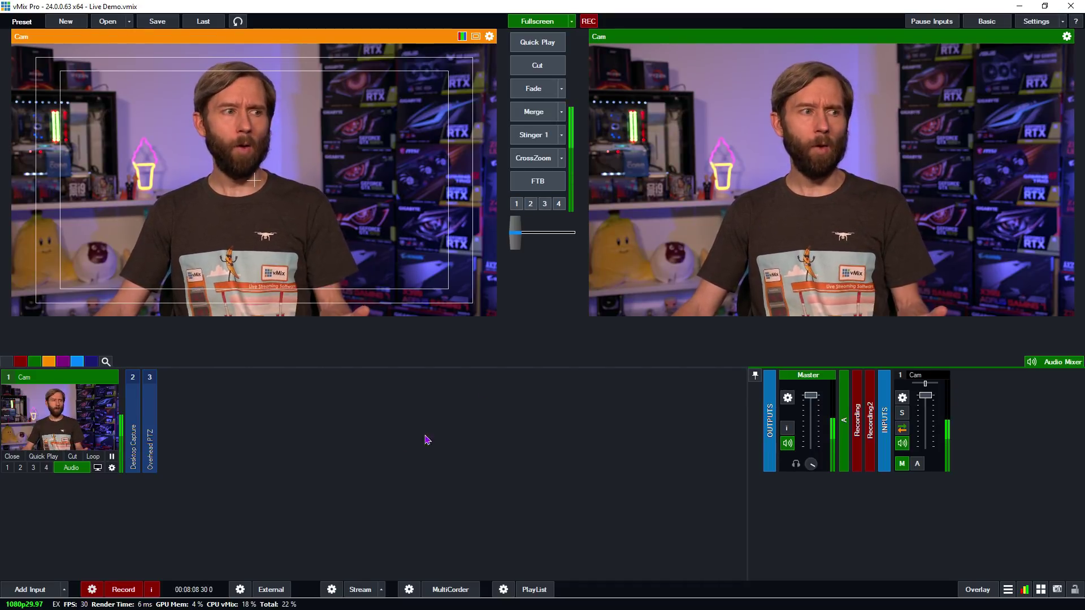
{"action": "left_click", "coordinate": [151, 464]}
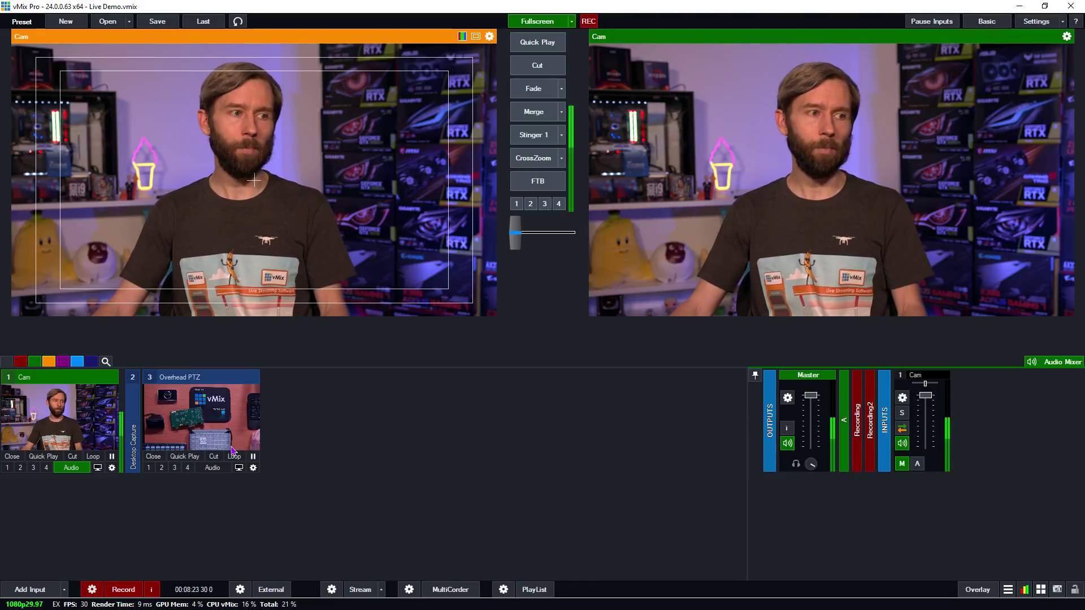
{"action": "left_click", "coordinate": [196, 418]}
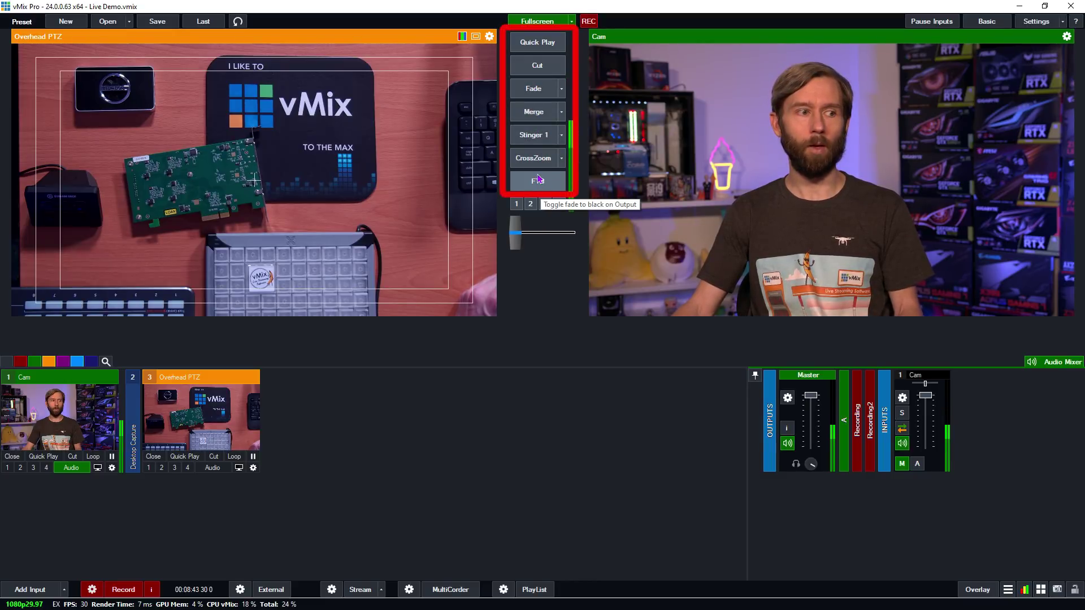
{"action": "left_click", "coordinate": [530, 88]}
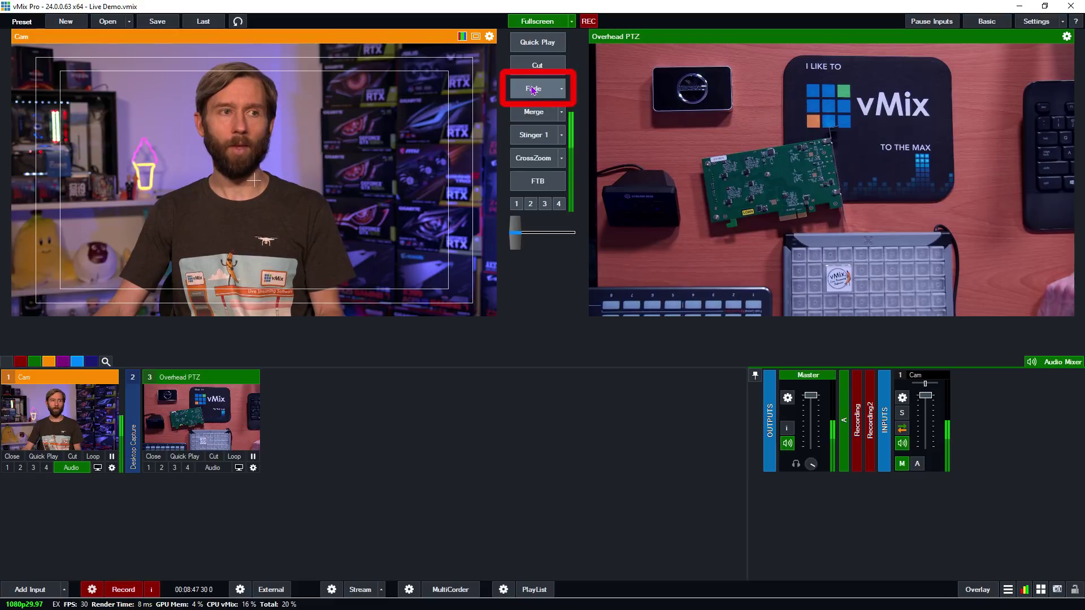
{"action": "left_click", "coordinate": [533, 89]}
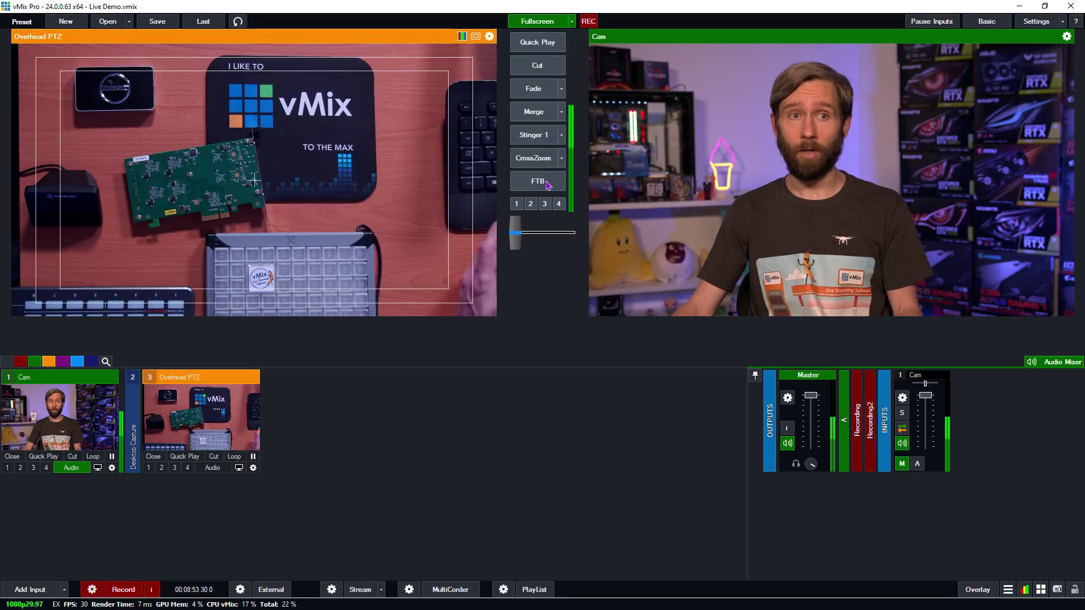
{"action": "left_click", "coordinate": [561, 89]}
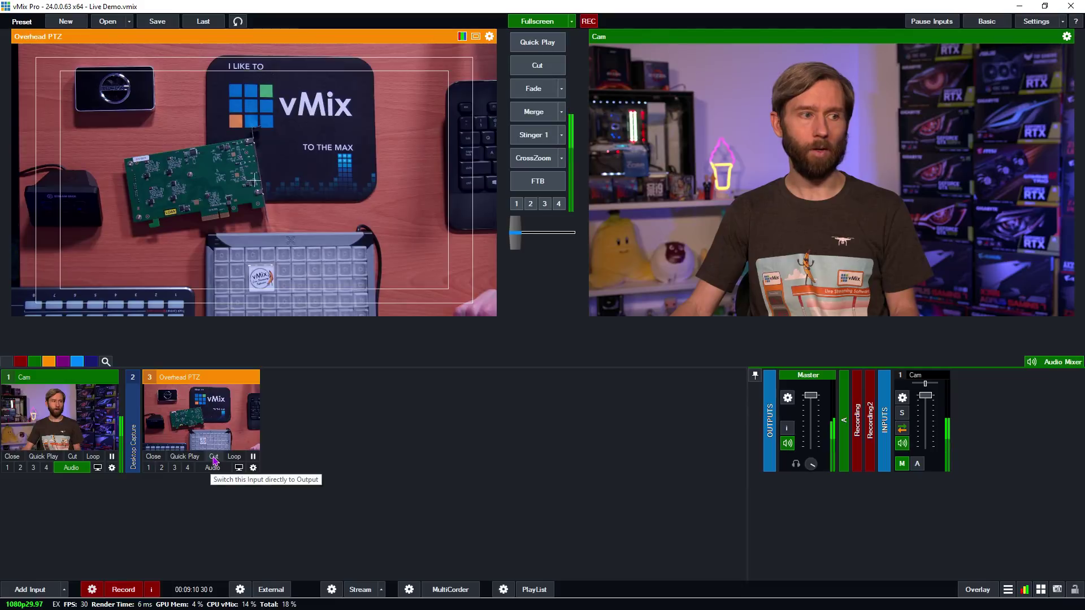
{"action": "left_click", "coordinate": [370, 439]}
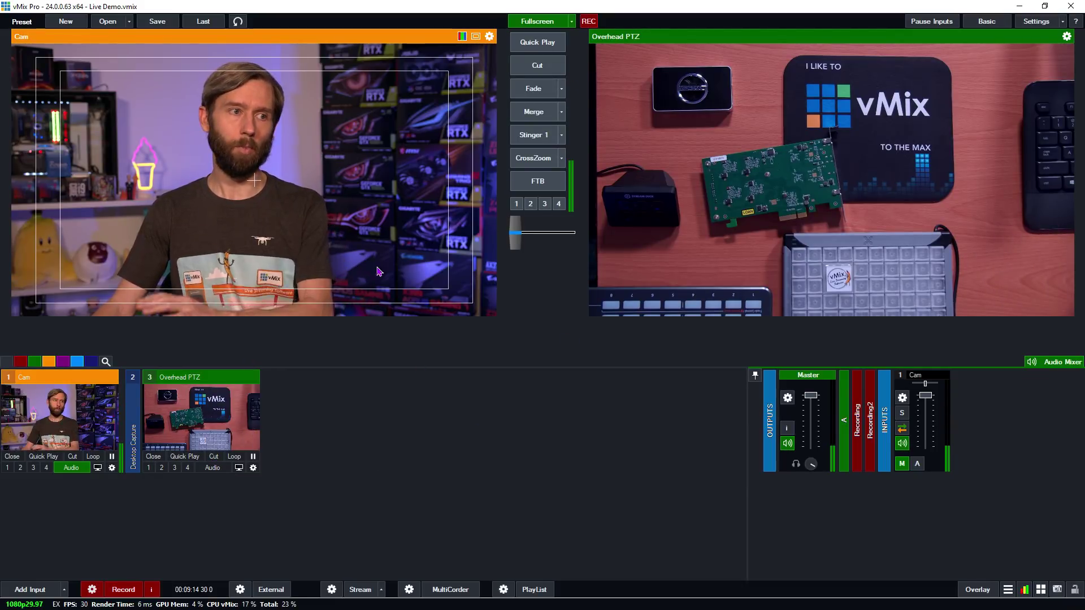
{"action": "left_click", "coordinate": [523, 136]}
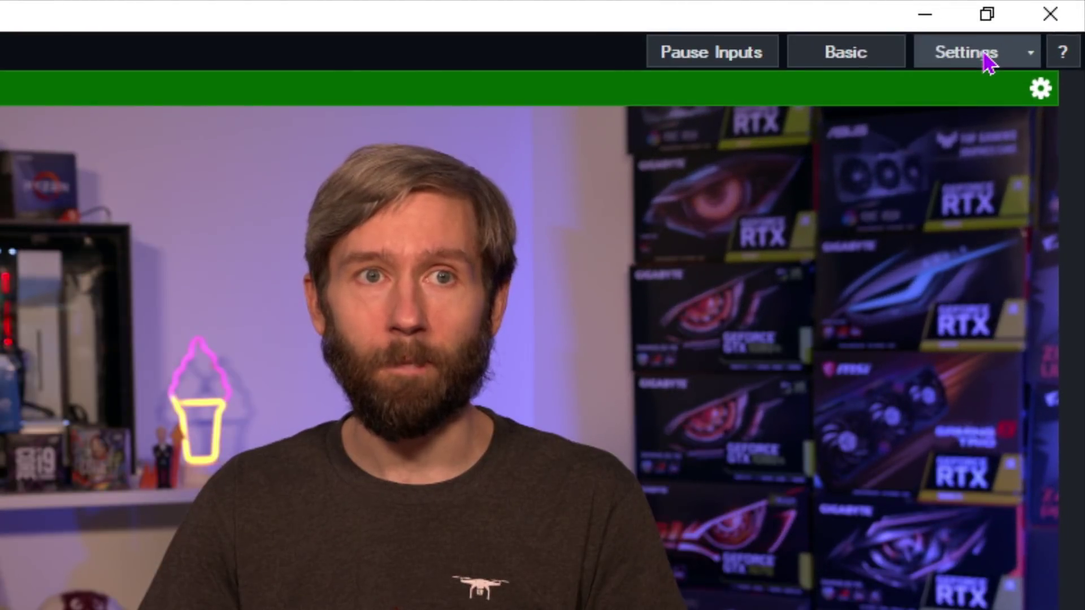
{"action": "left_click", "coordinate": [983, 54]}
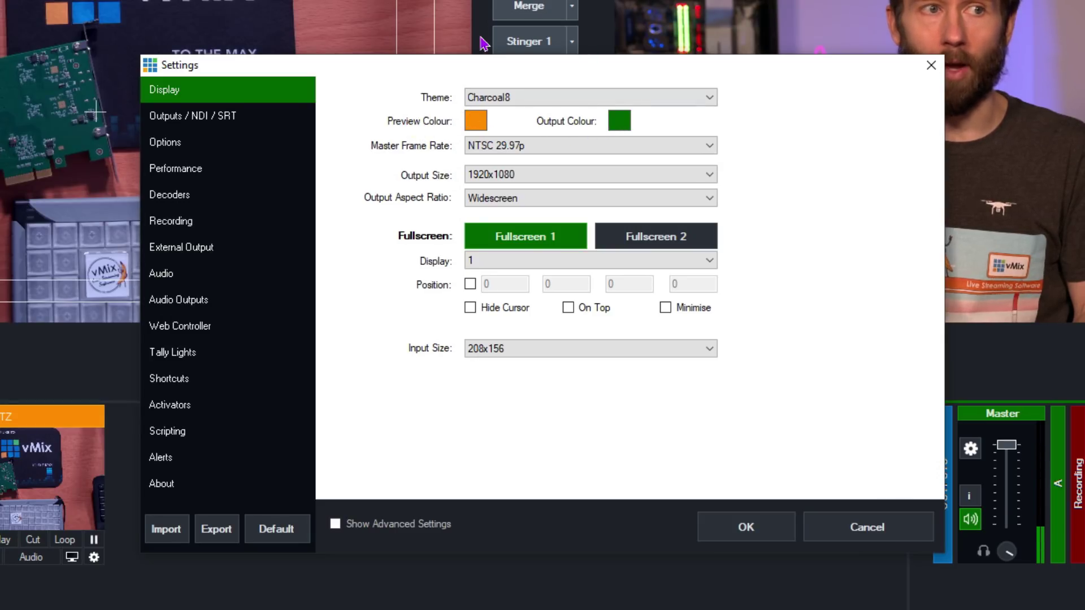
{"action": "left_click", "coordinate": [930, 66]}
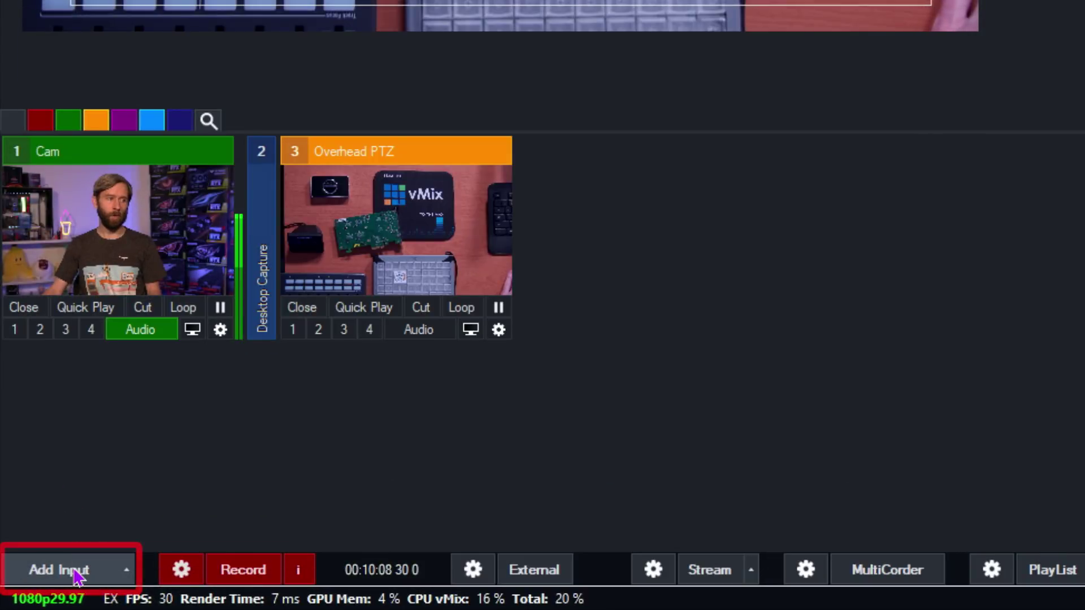
- Start a Camera input and list the available capture devices, moving the Input Select dialog aside
{"action": "left_click", "coordinate": [75, 576]}
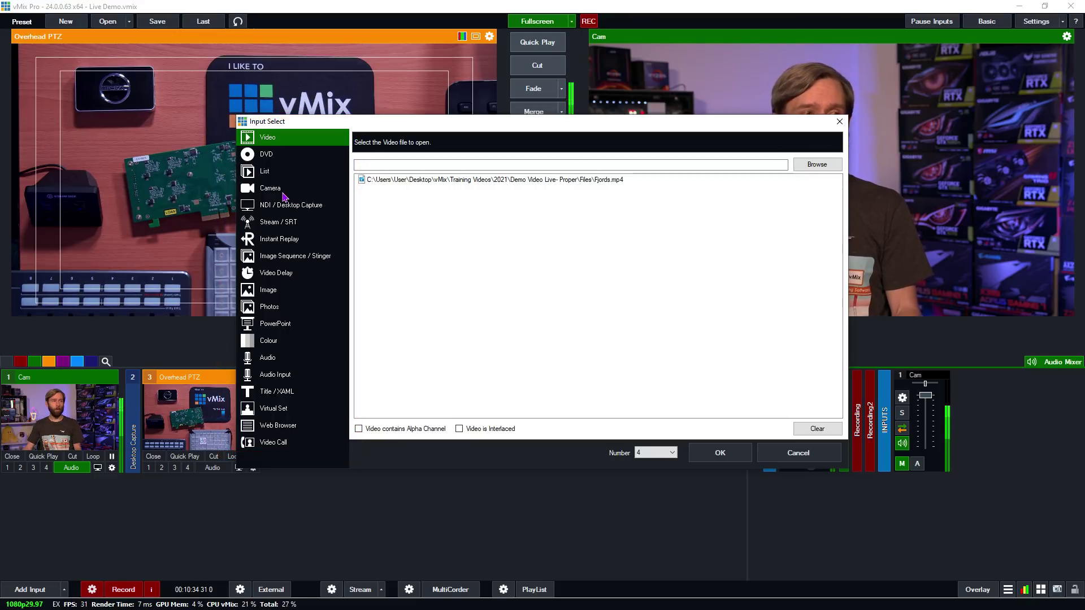
{"action": "left_click", "coordinate": [270, 191]}
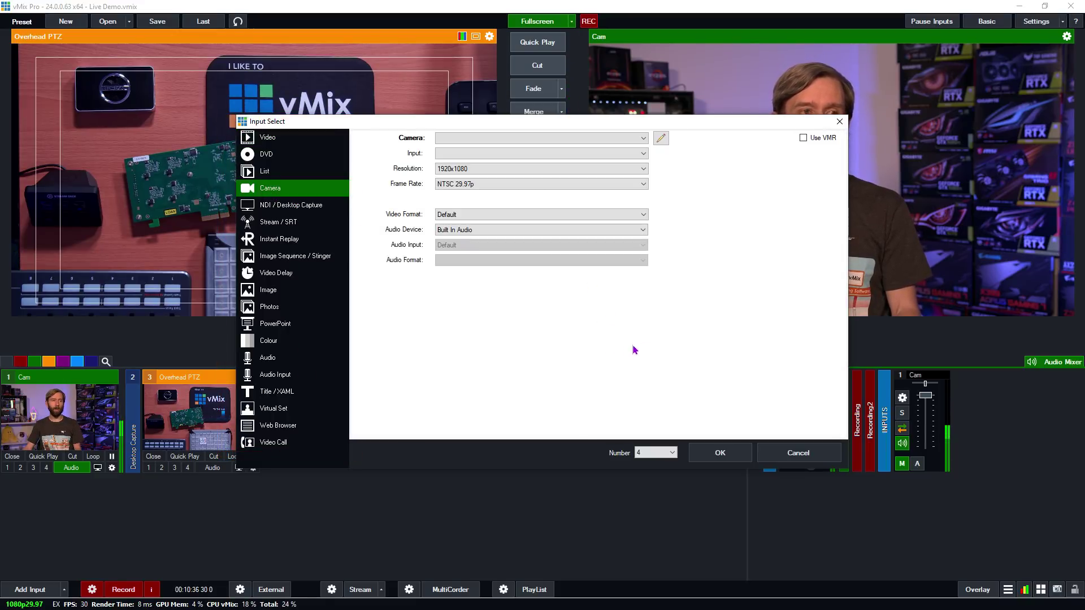
{"action": "left_click", "coordinate": [444, 139]}
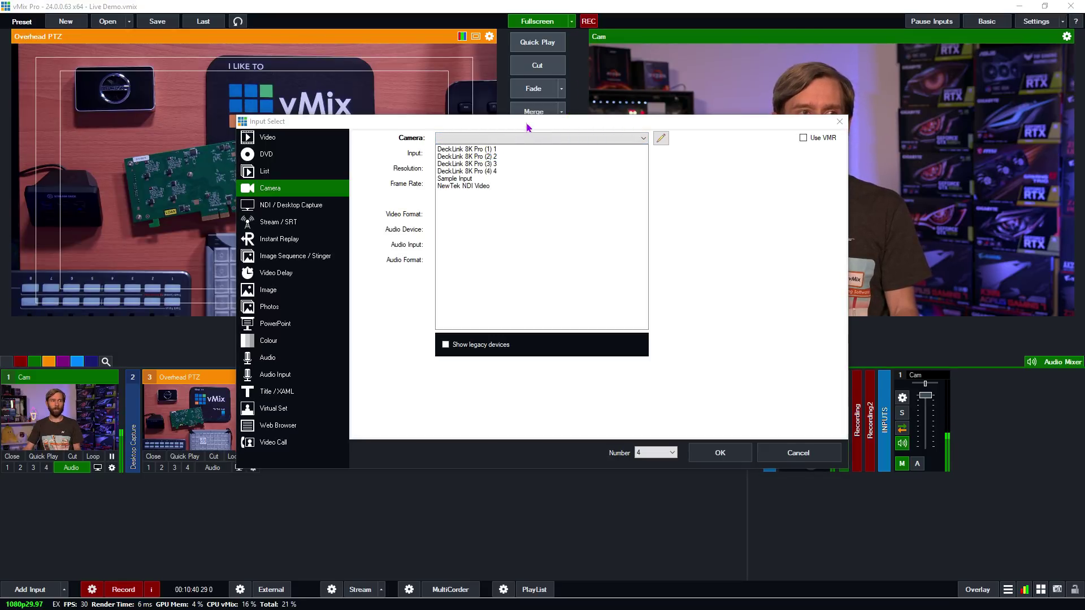
{"action": "left_click", "coordinate": [680, 174]}
{"action": "left_click_drag", "start_coordinate": [540, 125], "coordinate": [738, 240]}
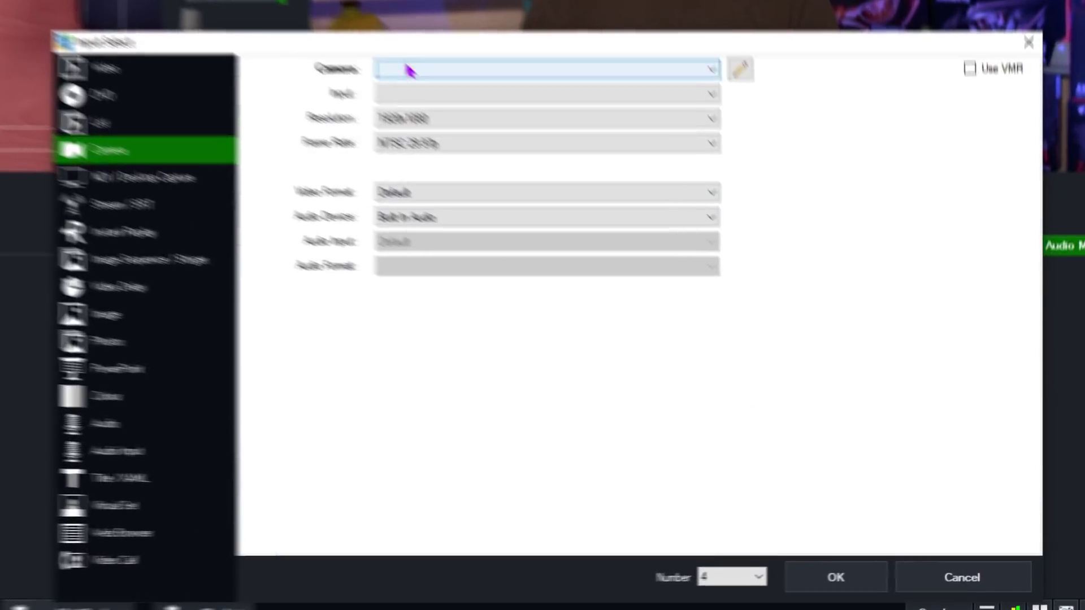
{"action": "left_click", "coordinate": [652, 254]}
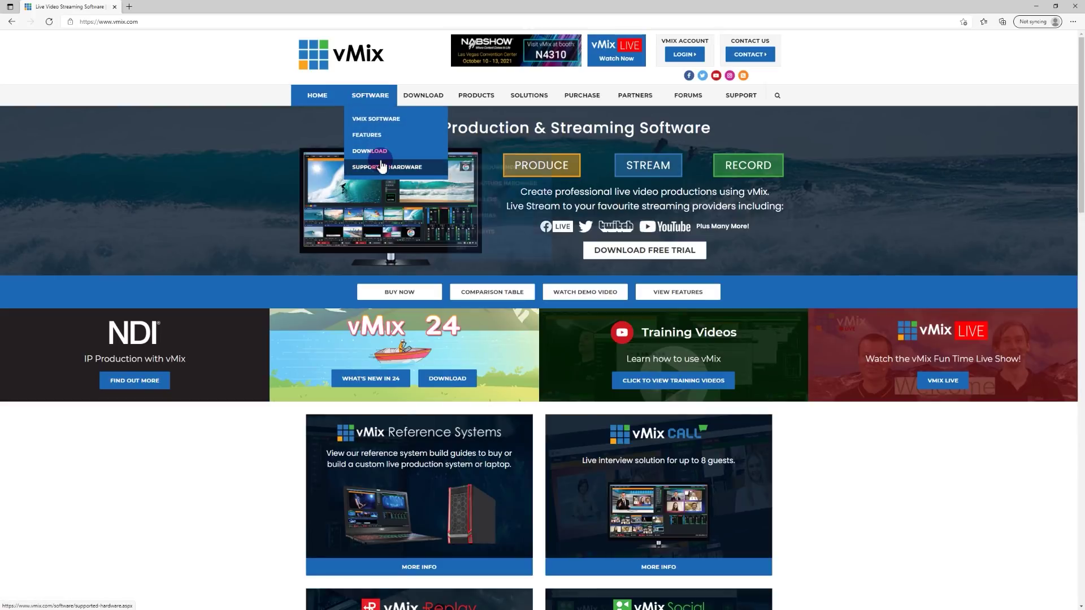
- Scroll through the supported Video Capture Hardware tables for AJA and AVerMedia cards
{"action": "mouse_move", "coordinate": [396, 167]}
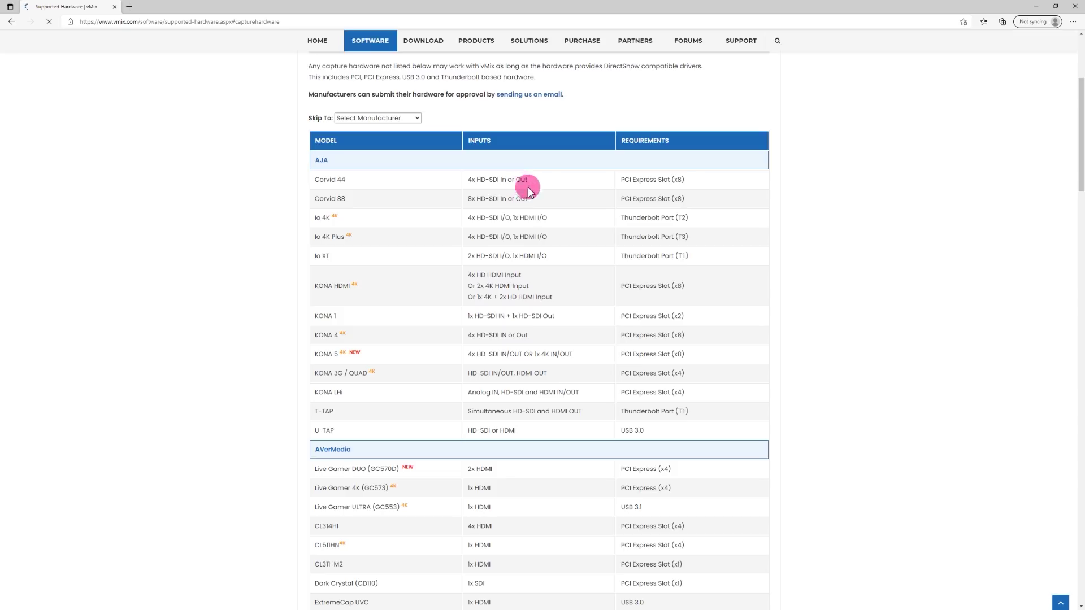
{"action": "scroll", "coordinate": [1034, 179], "scroll_direction": "down", "scroll_amount": 5}
{"action": "scroll", "coordinate": [1034, 179], "scroll_direction": "down", "scroll_amount": 3}
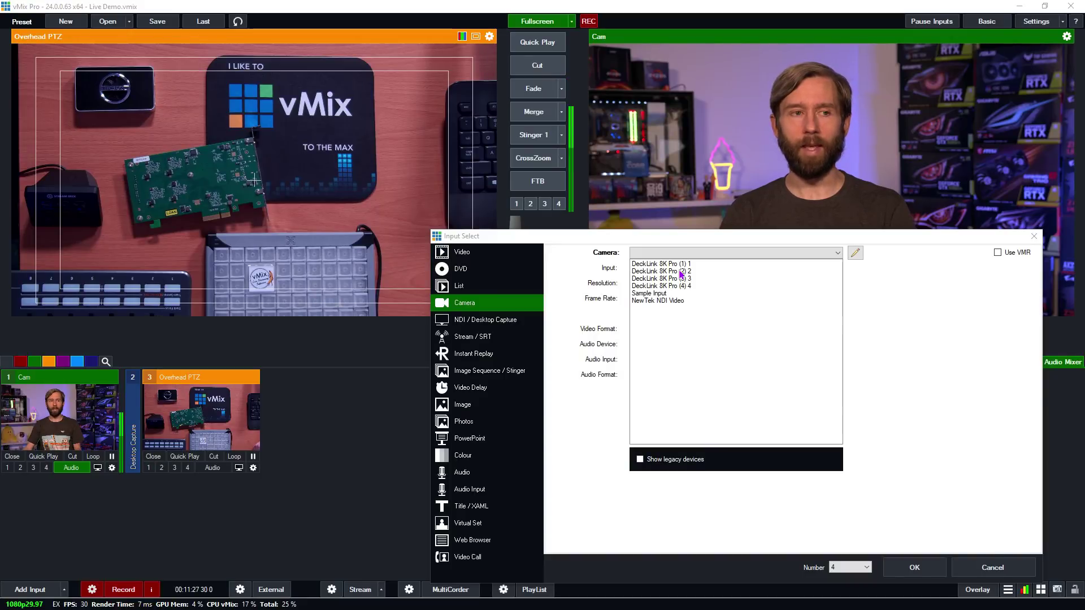
- Add DeckLink 8K Pro (2) 2 as a camera input with NTSC 29.97p frame rate
{"action": "left_click", "coordinate": [648, 272]}
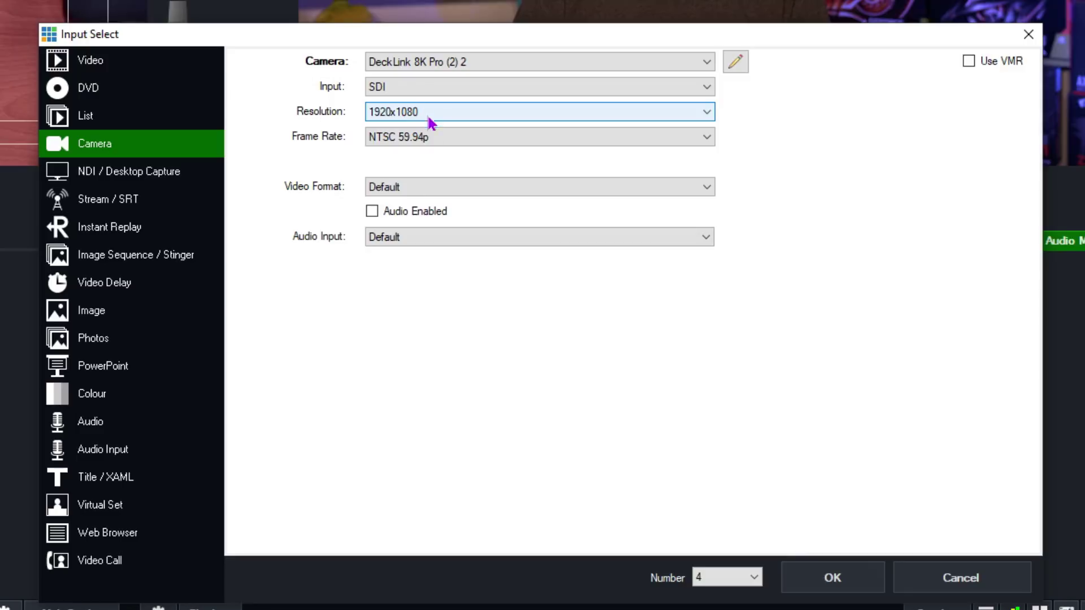
{"action": "left_click", "coordinate": [398, 142]}
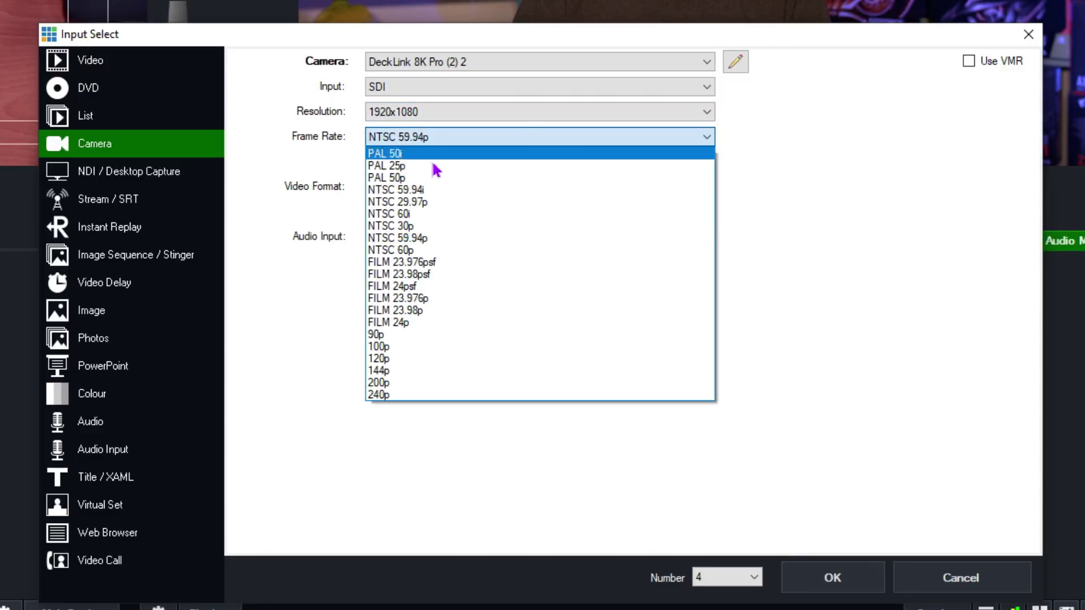
{"action": "left_click", "coordinate": [427, 203]}
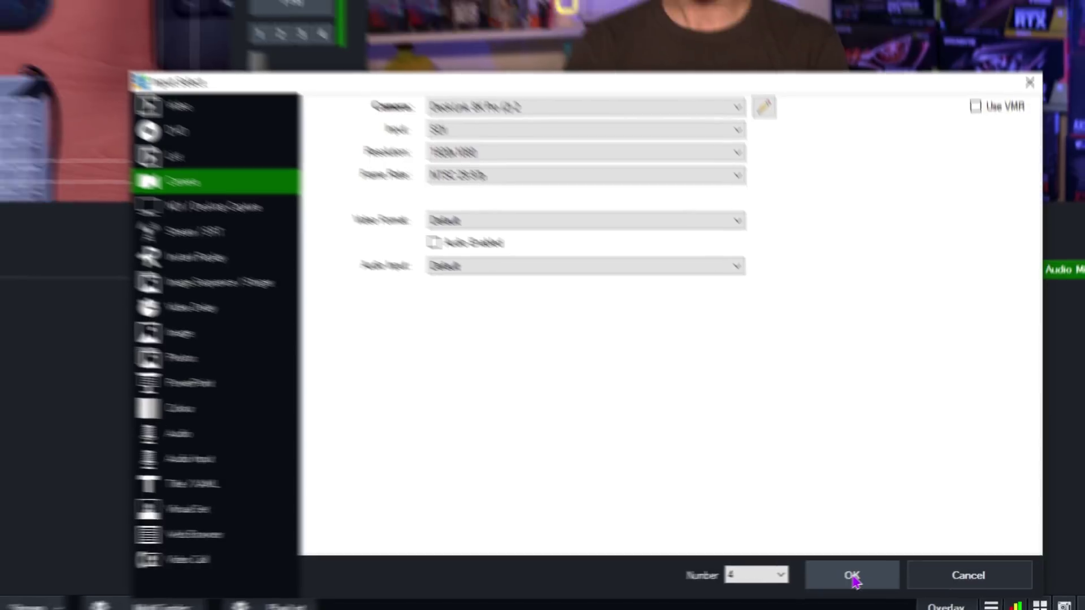
{"action": "left_click", "coordinate": [832, 578]}
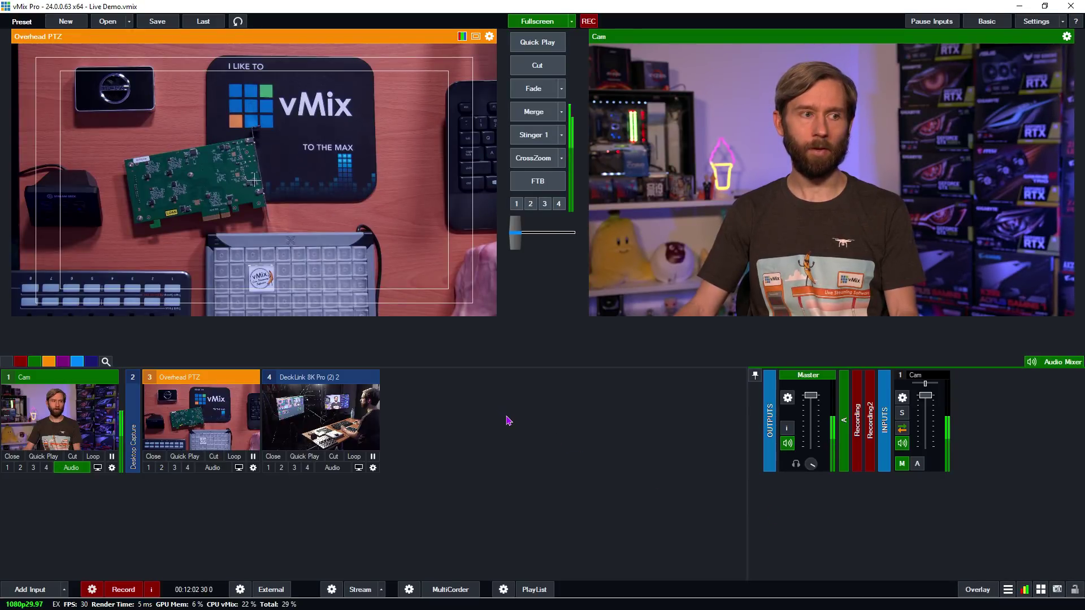
- Put DeckLink 8K Pro (2) 2 in Preview and try the Merge transition
{"action": "left_click", "coordinate": [334, 425]}
{"action": "left_click", "coordinate": [534, 116]}
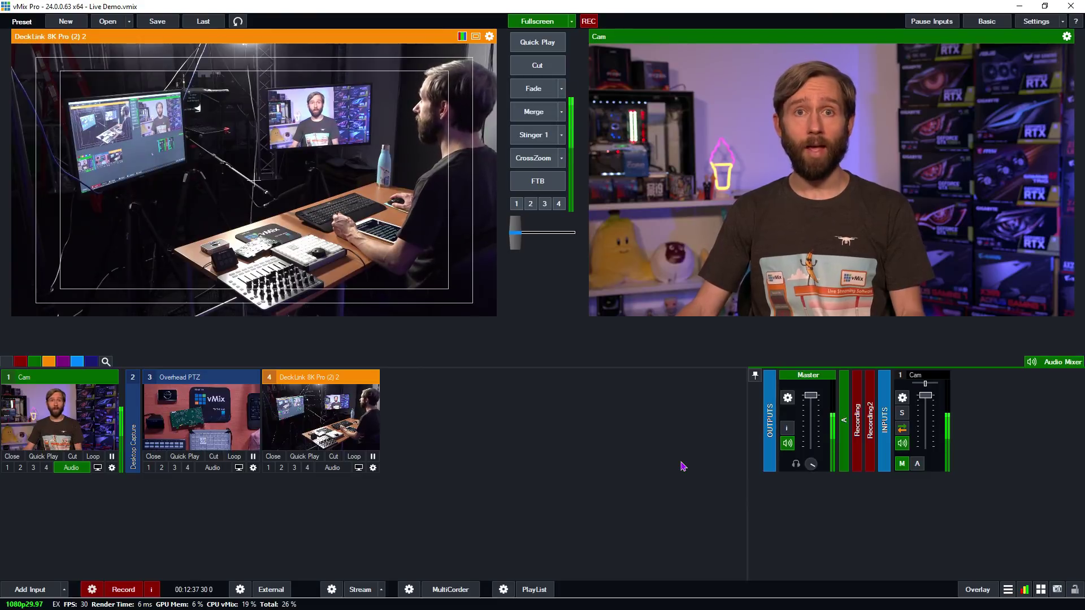
- Add the Sydney clip from disk as a Video input, Sydney.mp4
{"action": "left_click", "coordinate": [34, 590]}
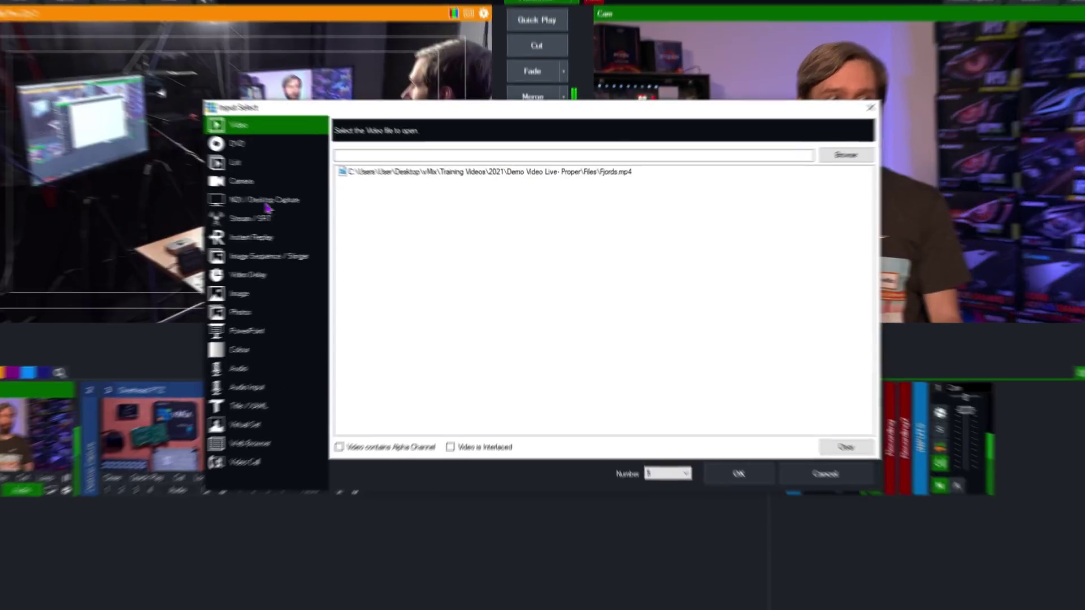
{"action": "left_click", "coordinate": [242, 181]}
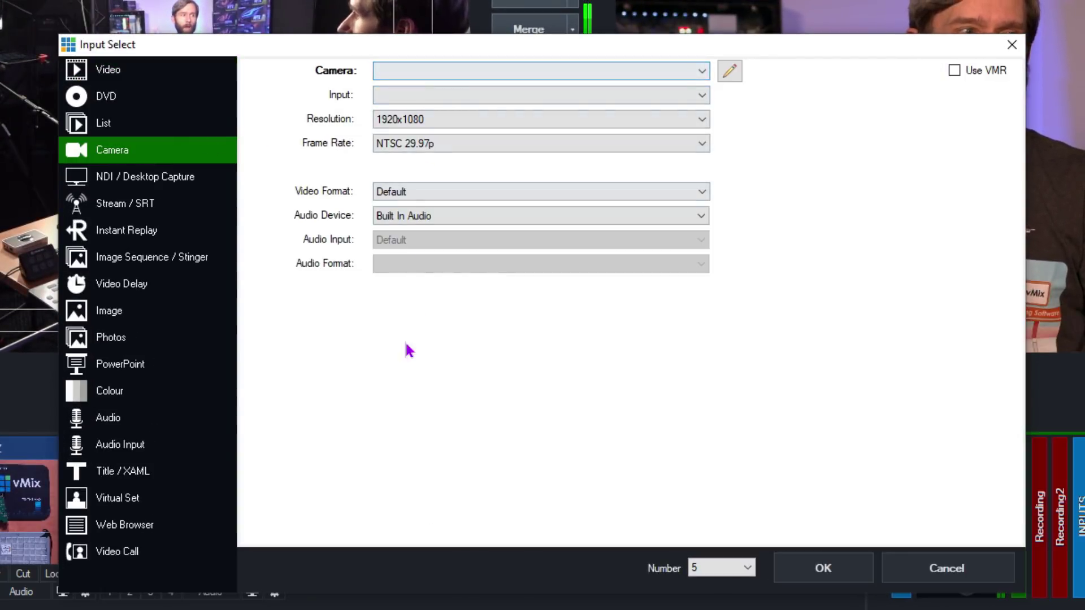
{"action": "left_click", "coordinate": [119, 74]}
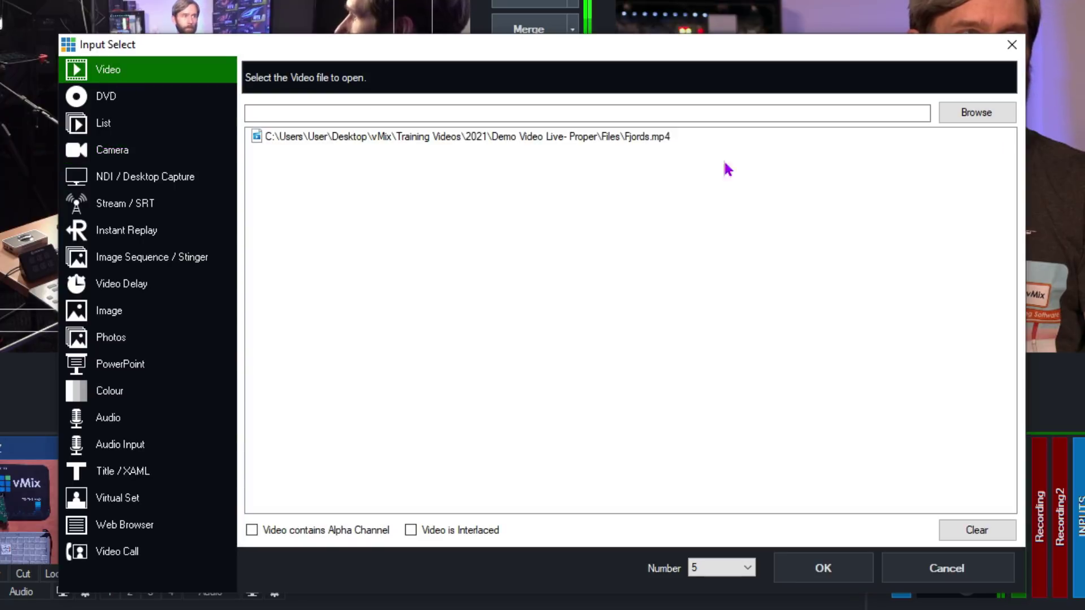
{"action": "left_click", "coordinate": [978, 112]}
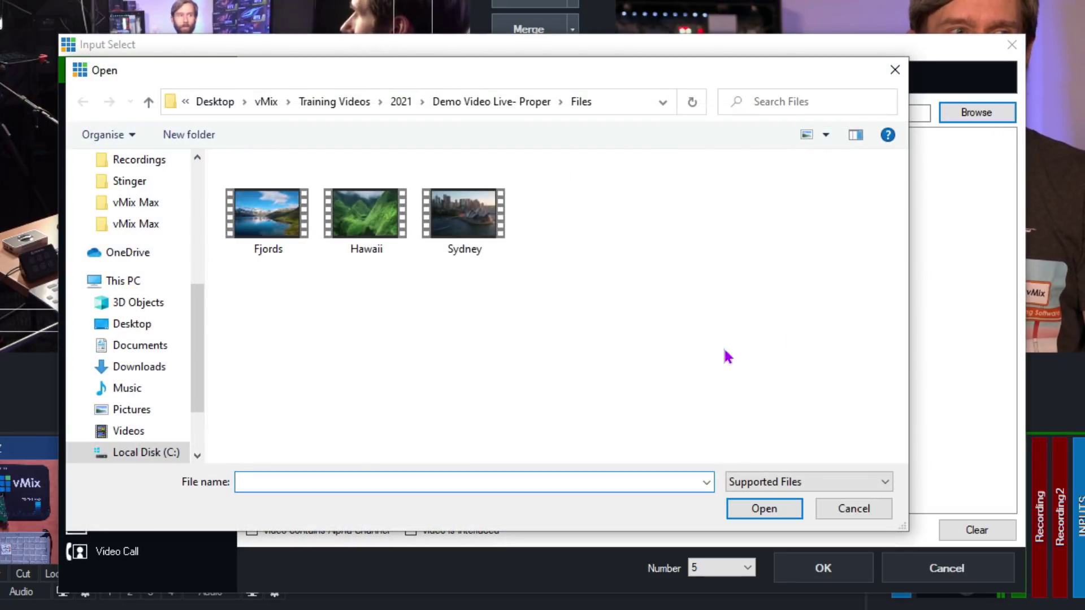
{"action": "left_click", "coordinate": [457, 225]}
{"action": "left_click", "coordinate": [765, 510]}
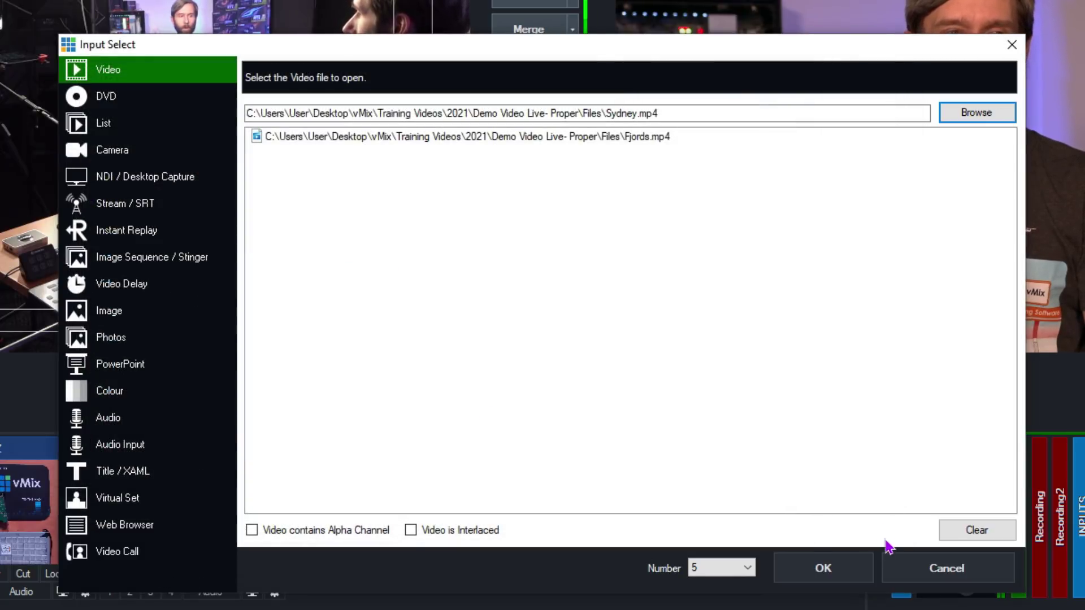
{"action": "left_click", "coordinate": [841, 572]}
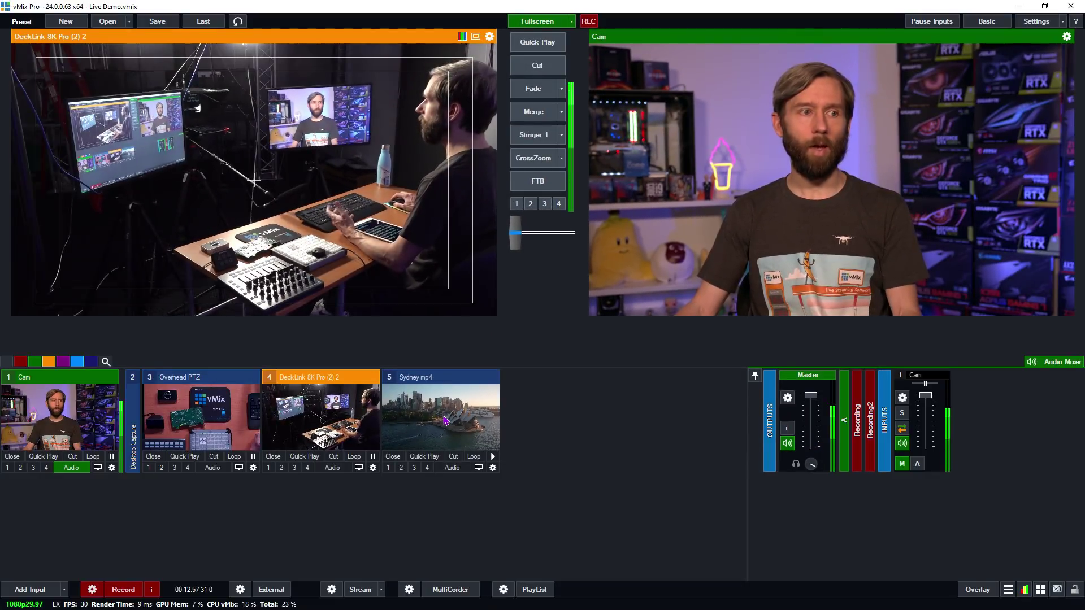
- Preview Sydney.mp4, fade it live and back to Cam, then open its settings
{"action": "left_click", "coordinate": [452, 420]}
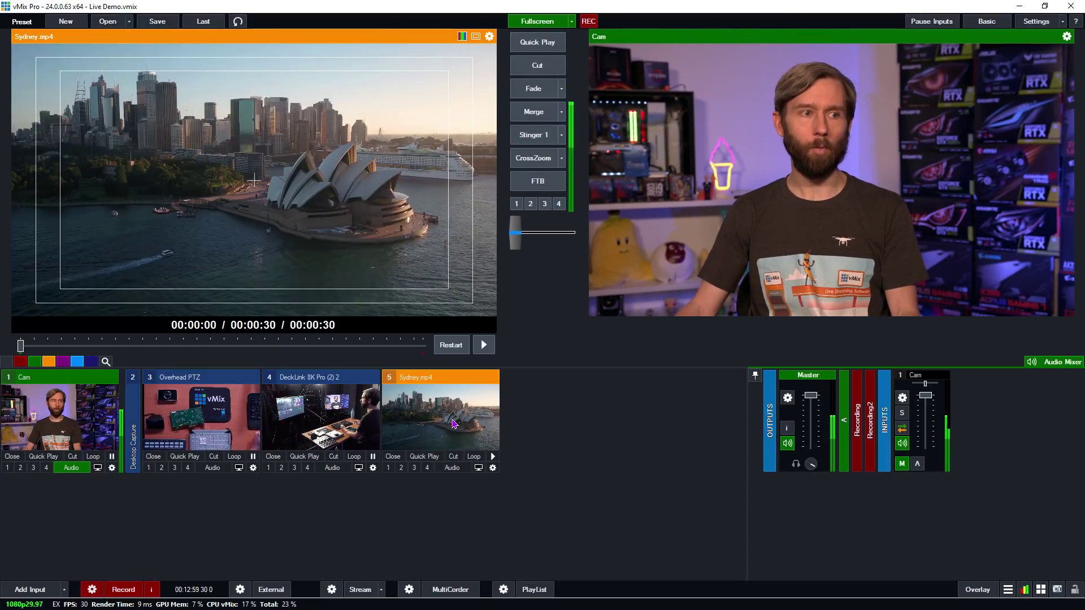
{"action": "left_click", "coordinate": [537, 90]}
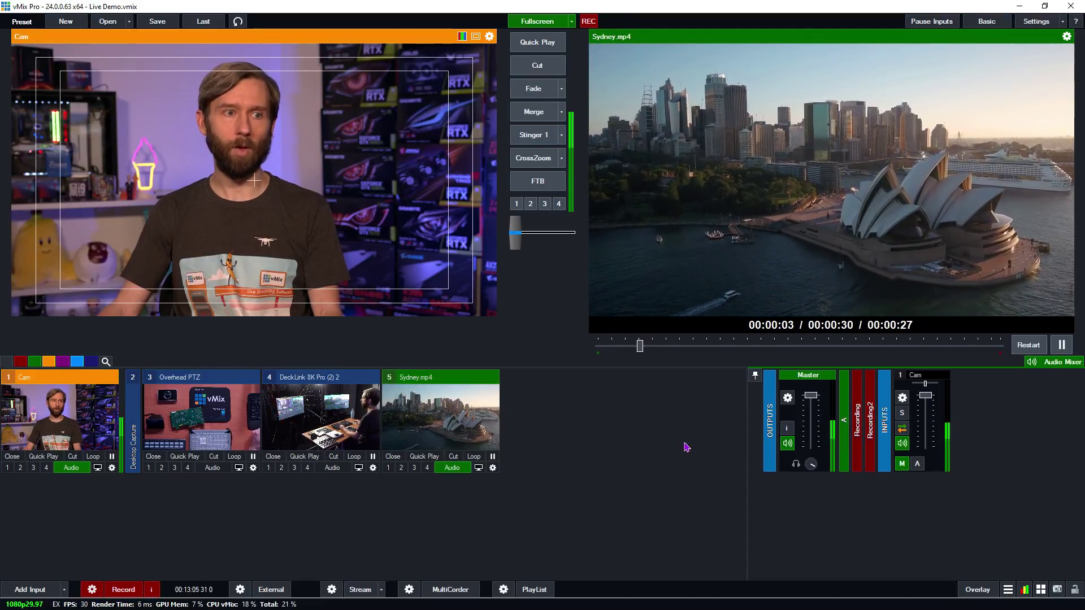
{"action": "left_click", "coordinate": [533, 89]}
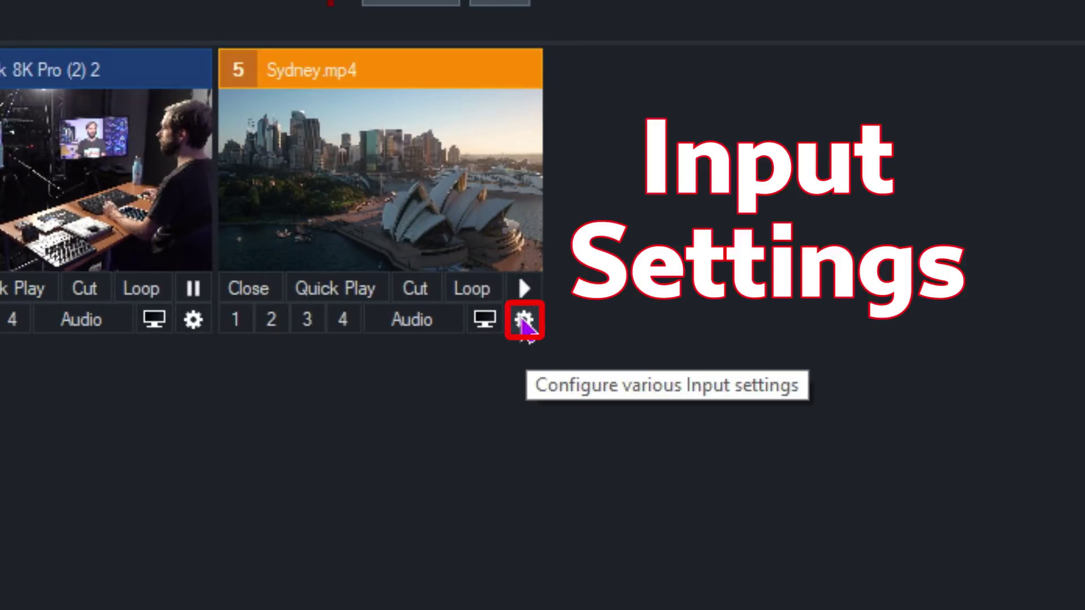
{"action": "left_click", "coordinate": [525, 321]}
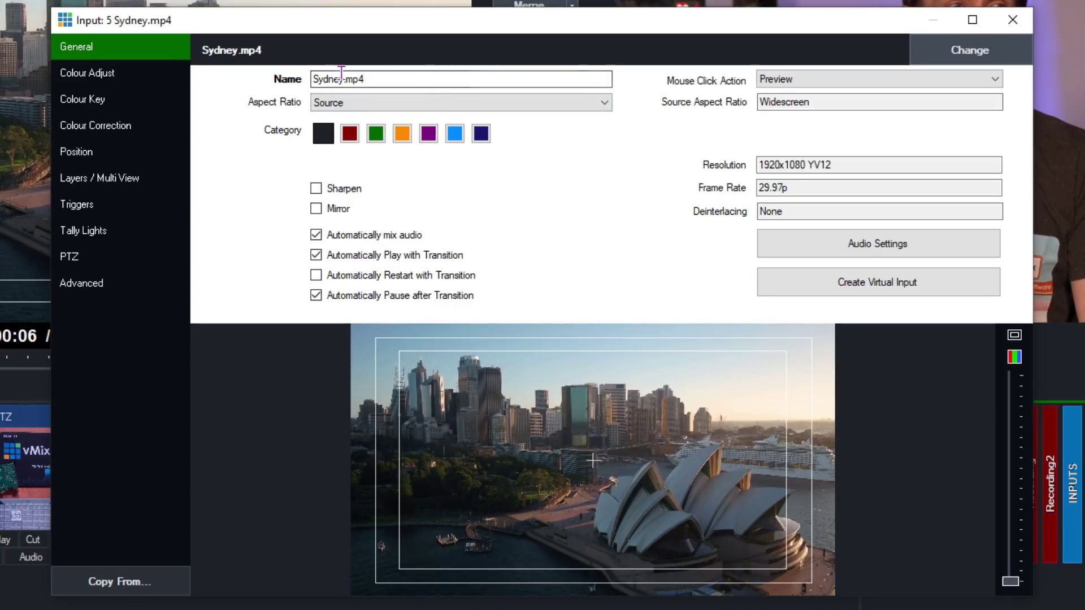
- Rename the Sydney.mp4 input to 'Sydney Video' by replacing its .mp4 ending
{"action": "left_click_drag", "start_coordinate": [342, 74], "coordinate": [638, 92]}
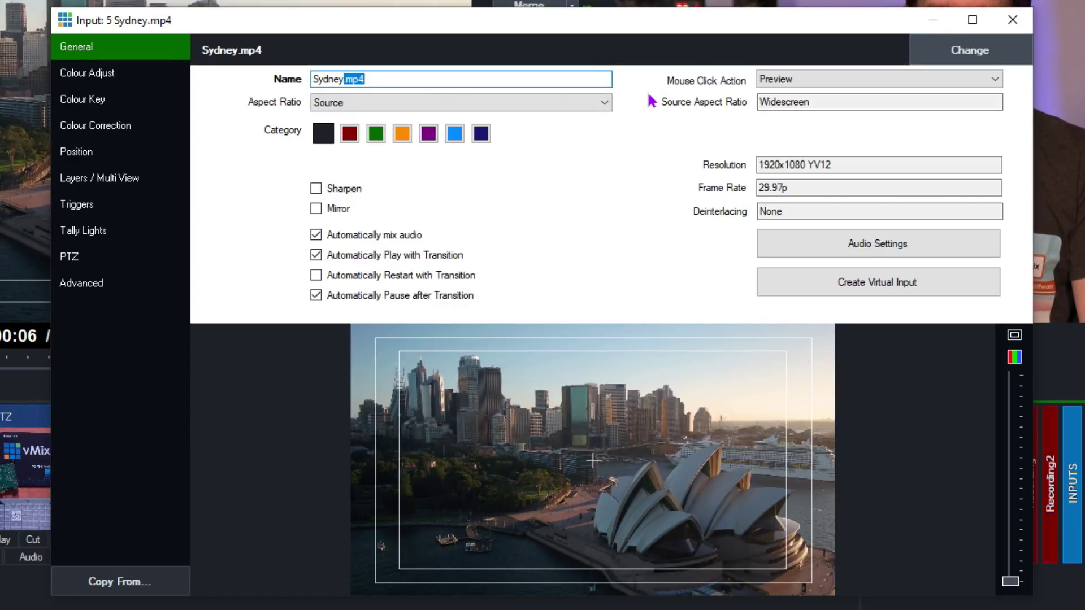
{"action": "type", "text": "Video"}
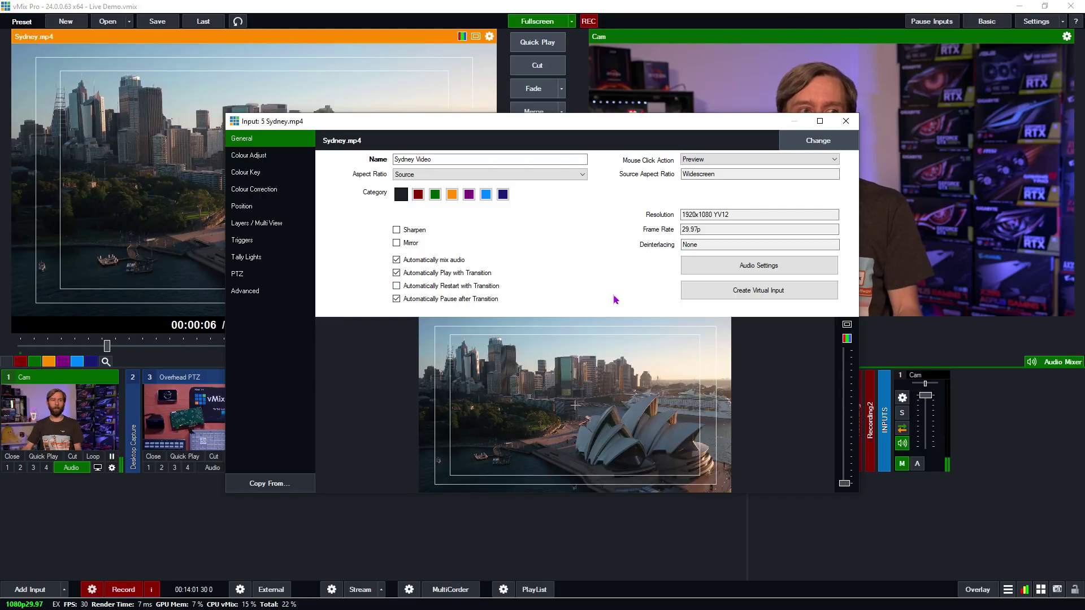
- Enable 'Automatically Restart with Transition' for Sydney Video and close its settings window
{"action": "left_click", "coordinate": [456, 285]}
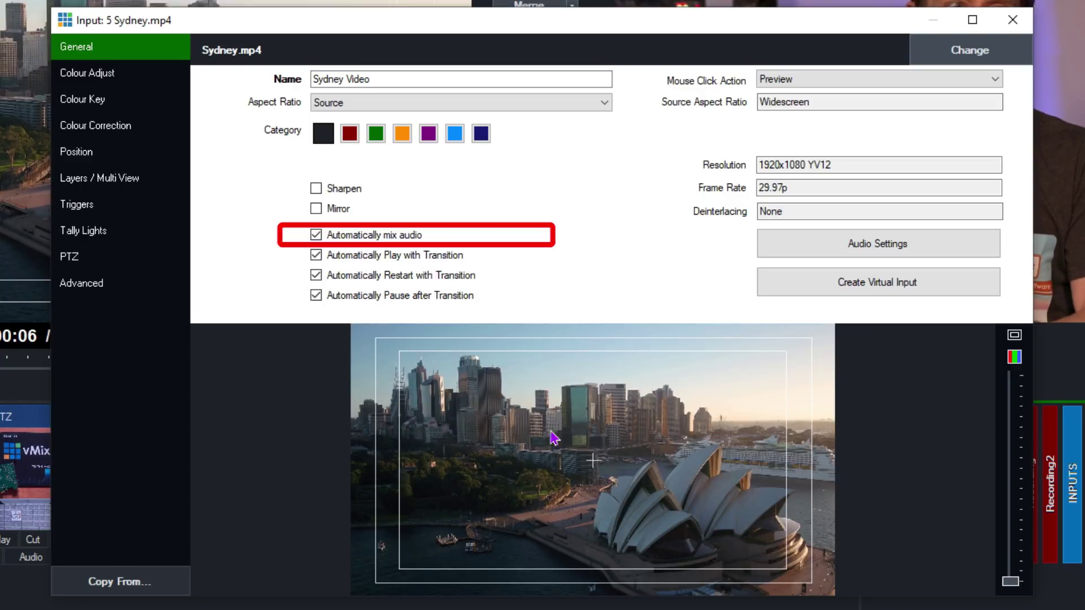
{"action": "left_click", "coordinate": [1013, 20]}
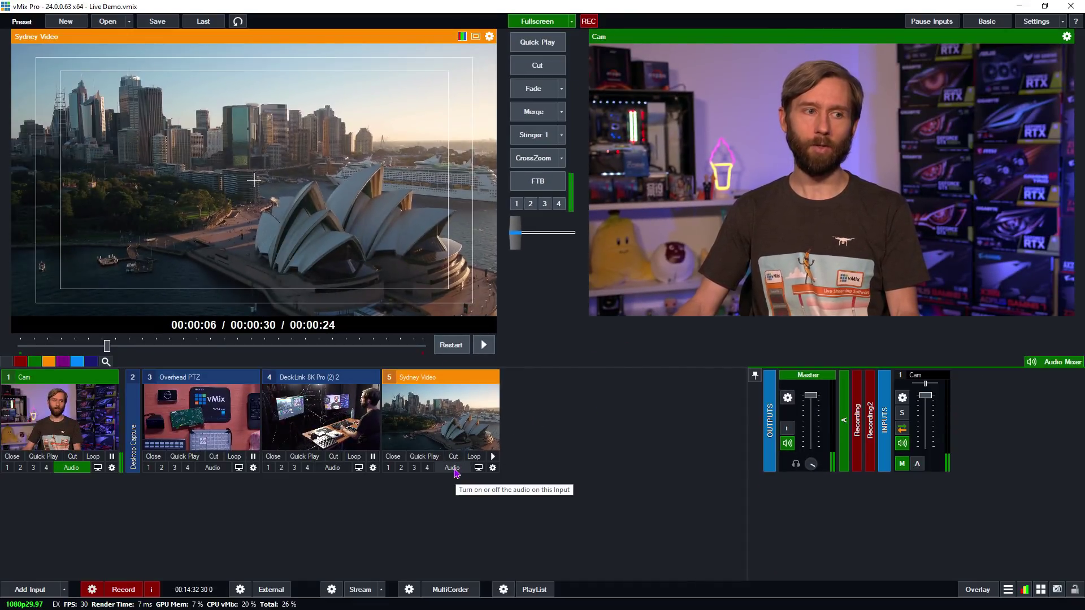
- Fade Sydney Video live, cut back to Cam, check its settings, then fade it on and off
{"action": "left_click", "coordinate": [534, 88]}
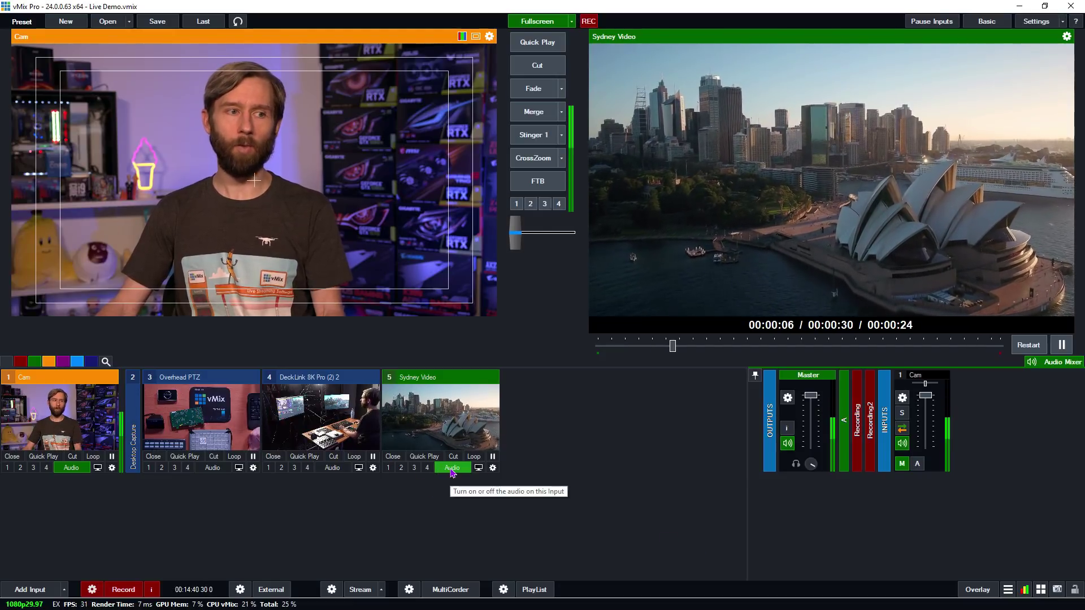
{"action": "key", "text": "space"}
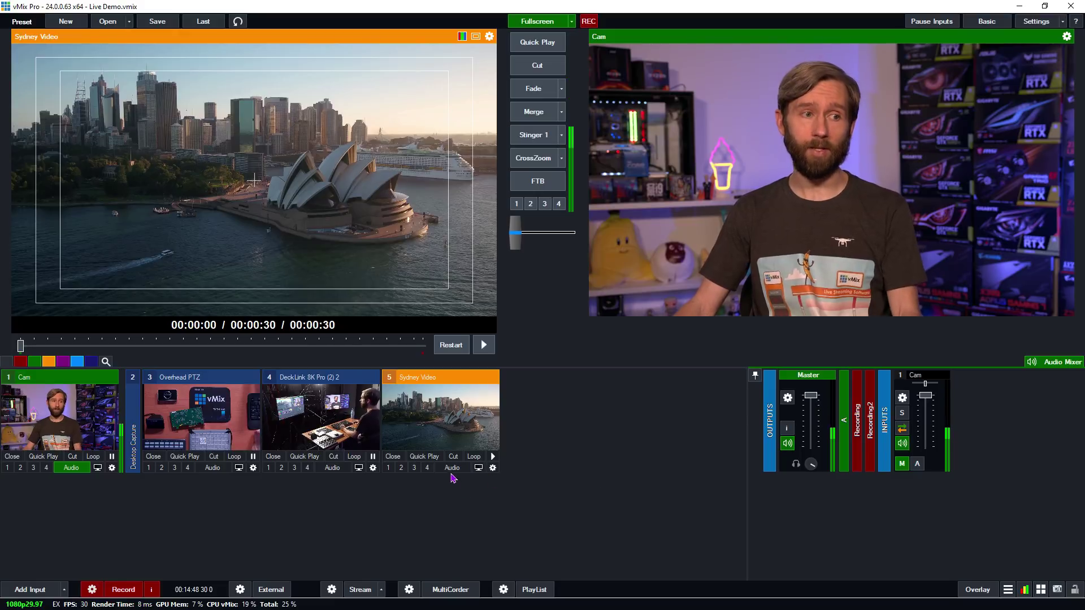
{"action": "left_click", "coordinate": [493, 469]}
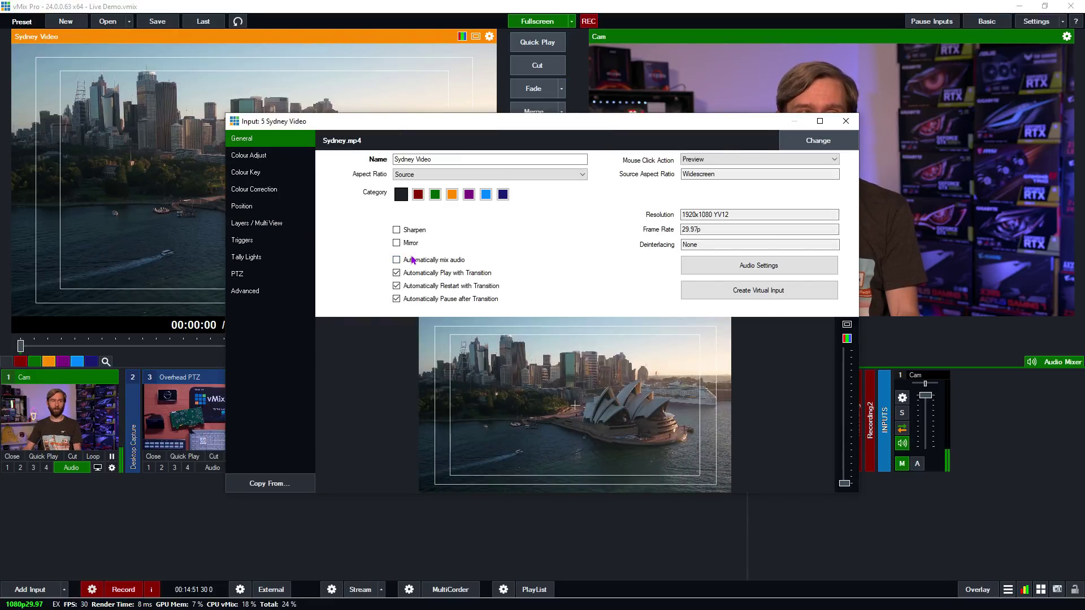
{"action": "left_click", "coordinate": [846, 122]}
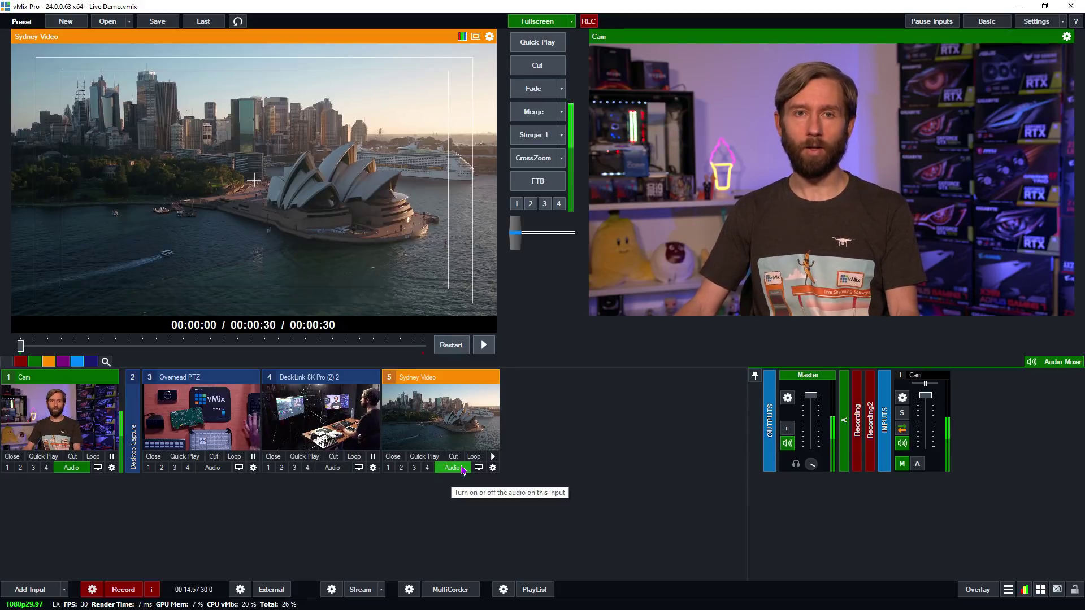
{"action": "left_click", "coordinate": [533, 88]}
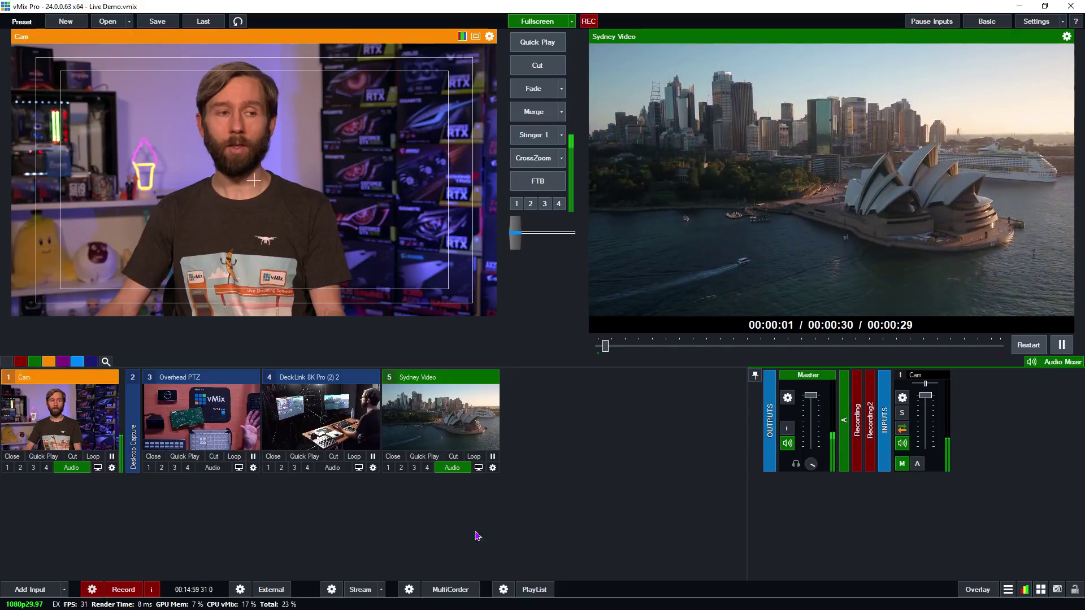
{"action": "left_click", "coordinate": [534, 90]}
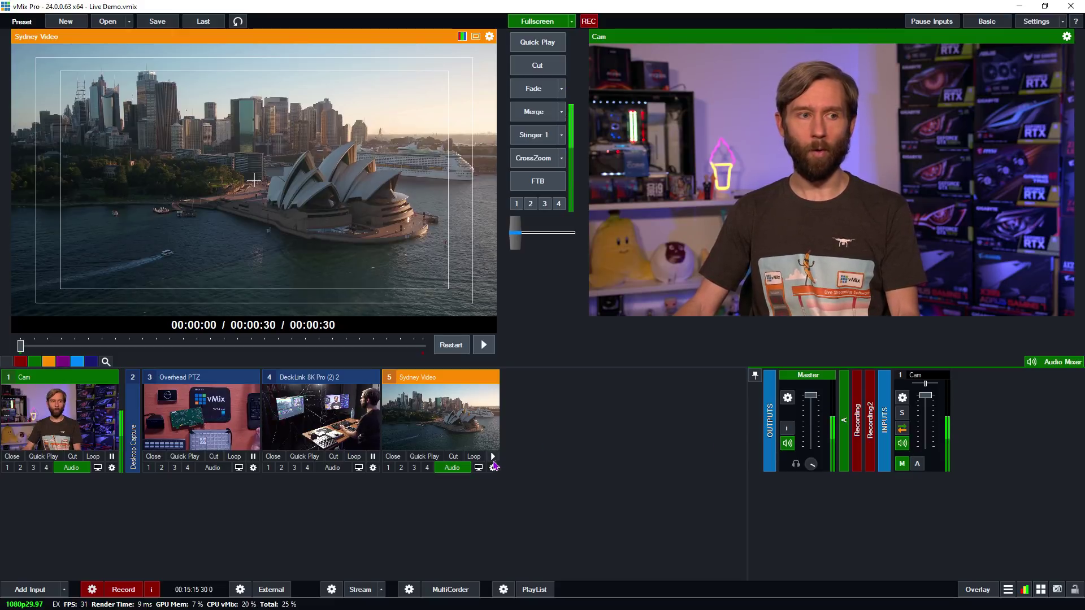
- Play Sydney Video, send it live with the Space hotkey, then fade back to Cam
{"action": "left_click", "coordinate": [492, 468]}
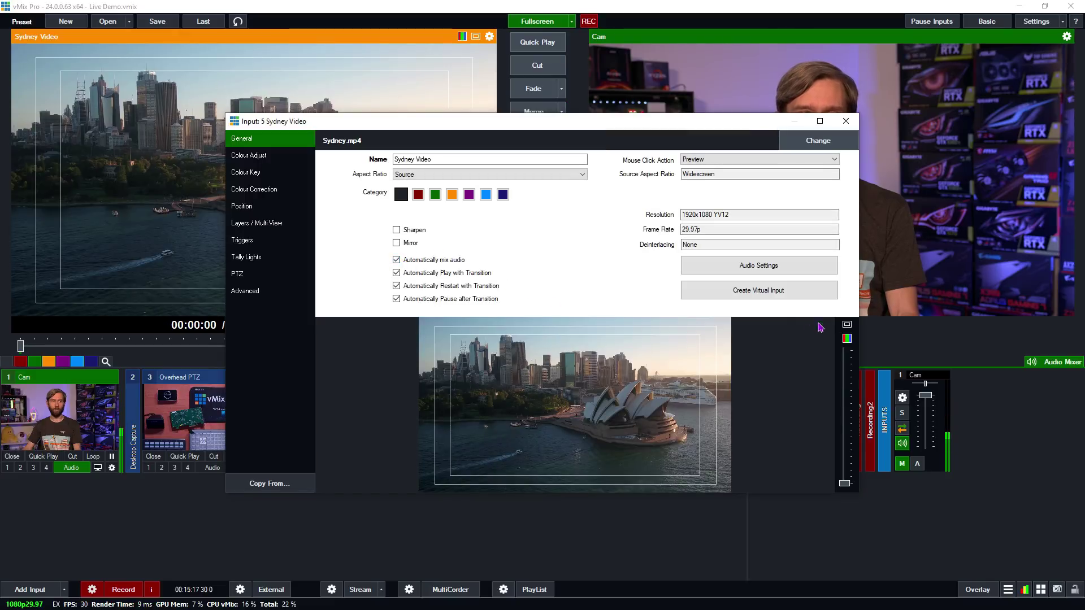
{"action": "left_click", "coordinate": [846, 121]}
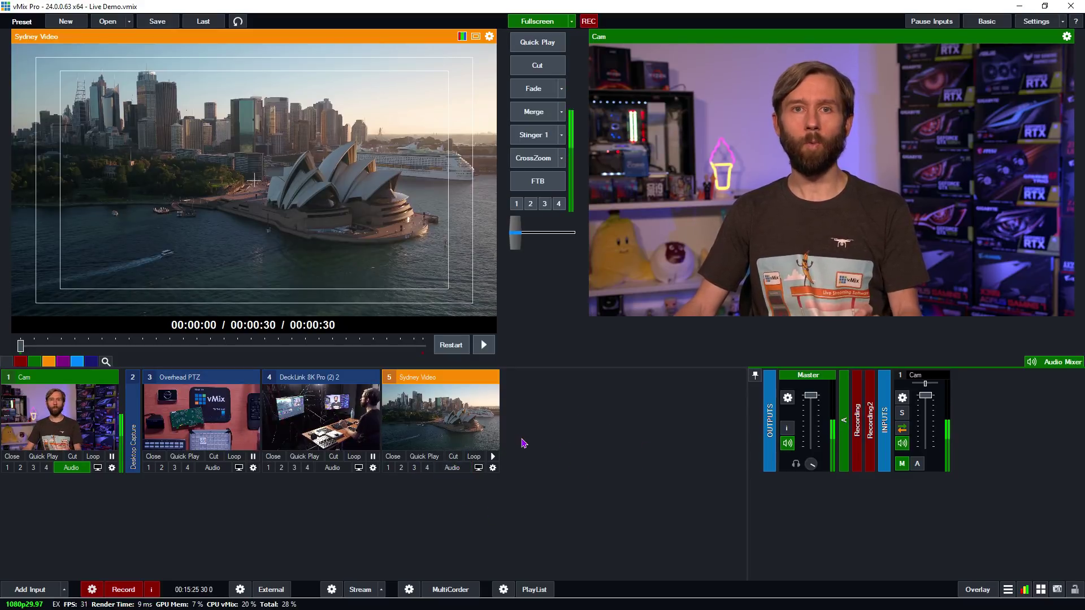
{"action": "left_click", "coordinate": [493, 456]}
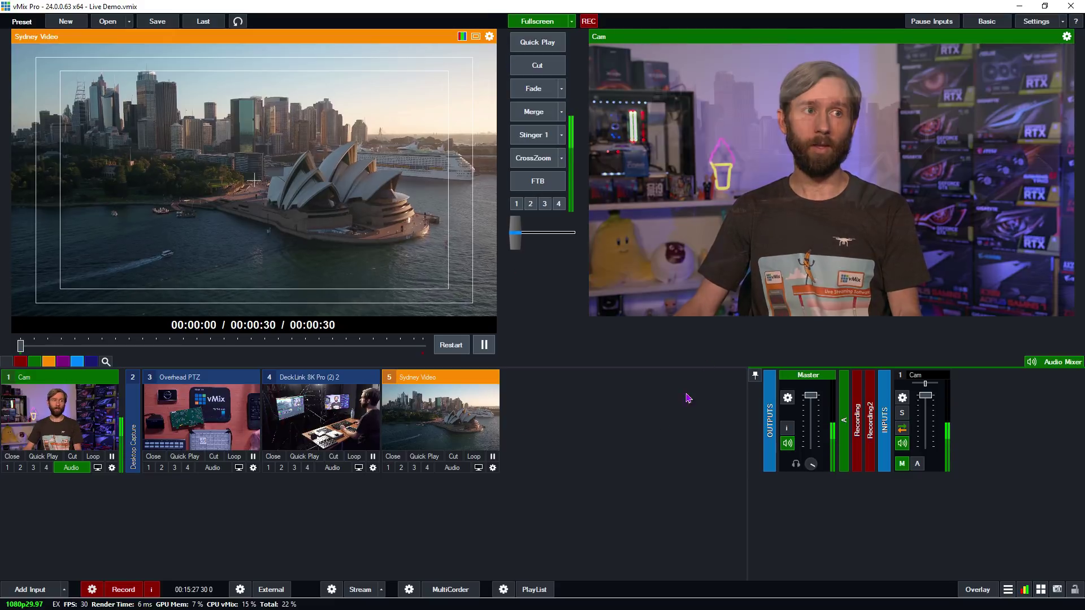
{"action": "key", "text": "space"}
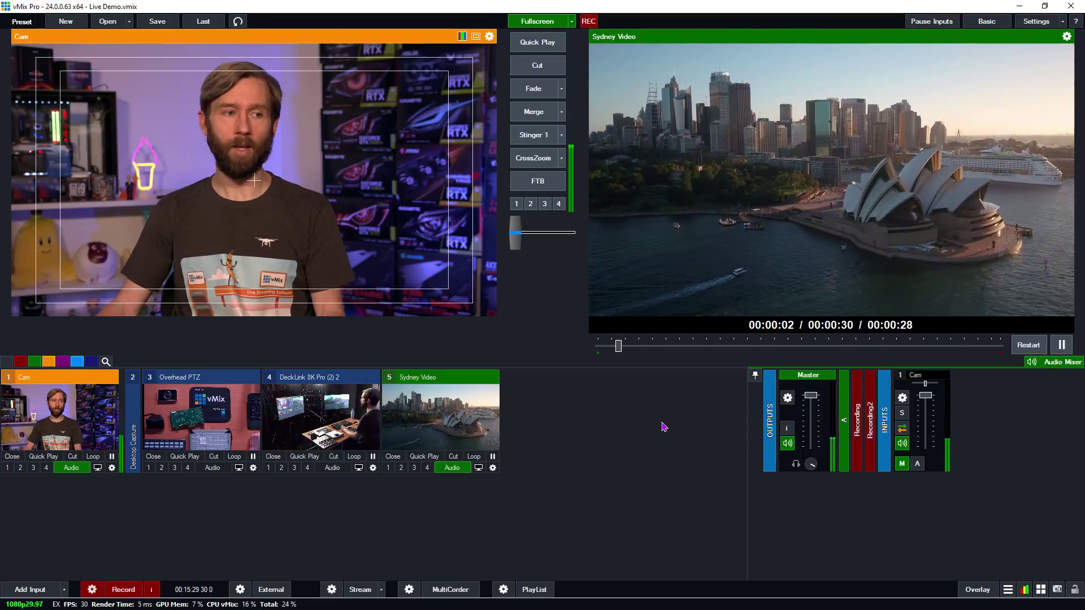
{"action": "key", "text": "space"}
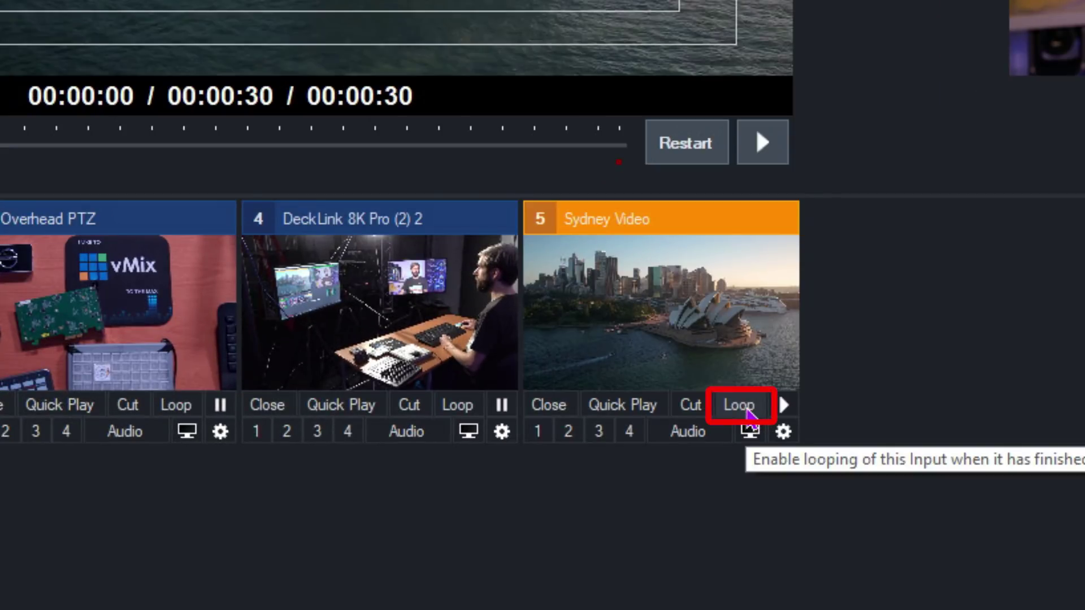
- Turn on Loop for Sydney Video and test its playback, pausing at 00:00:06
{"action": "left_click", "coordinate": [749, 414]}
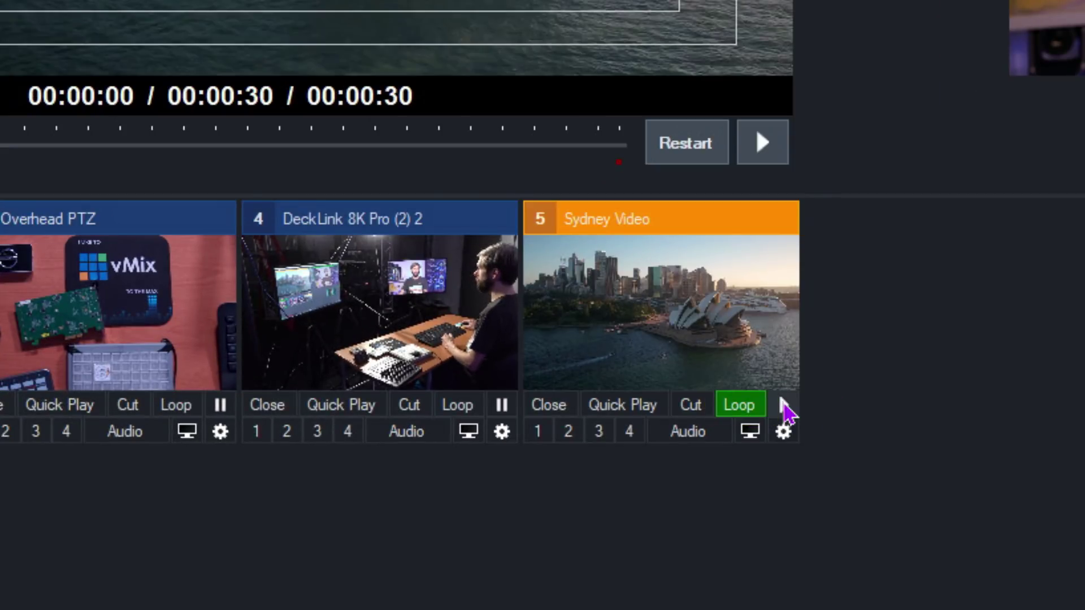
{"action": "left_click", "coordinate": [784, 405]}
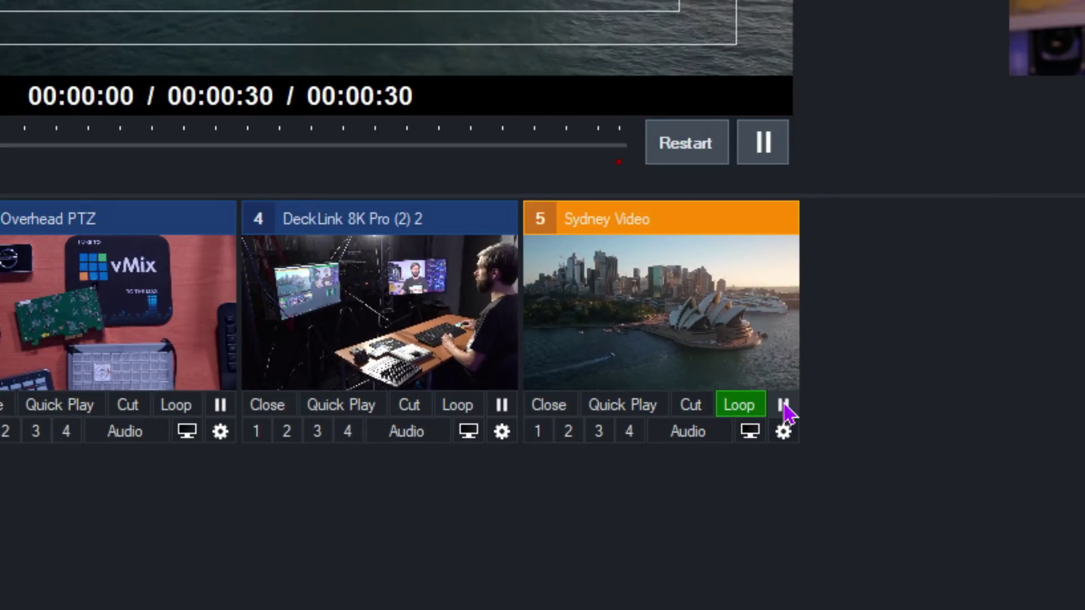
{"action": "left_click", "coordinate": [767, 154]}
{"action": "left_click", "coordinate": [785, 406]}
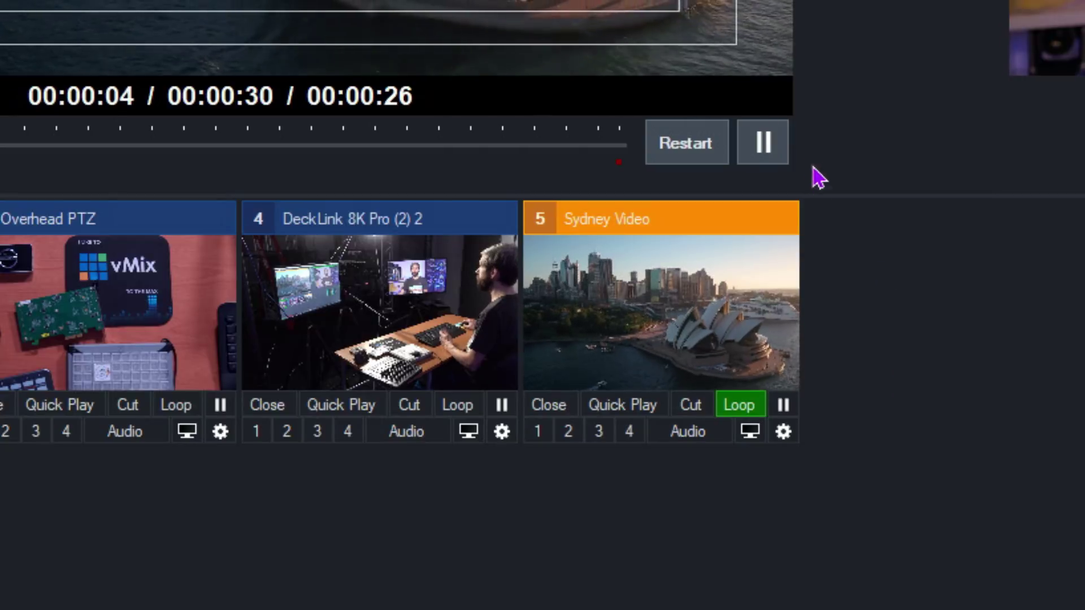
{"action": "left_click", "coordinate": [765, 144]}
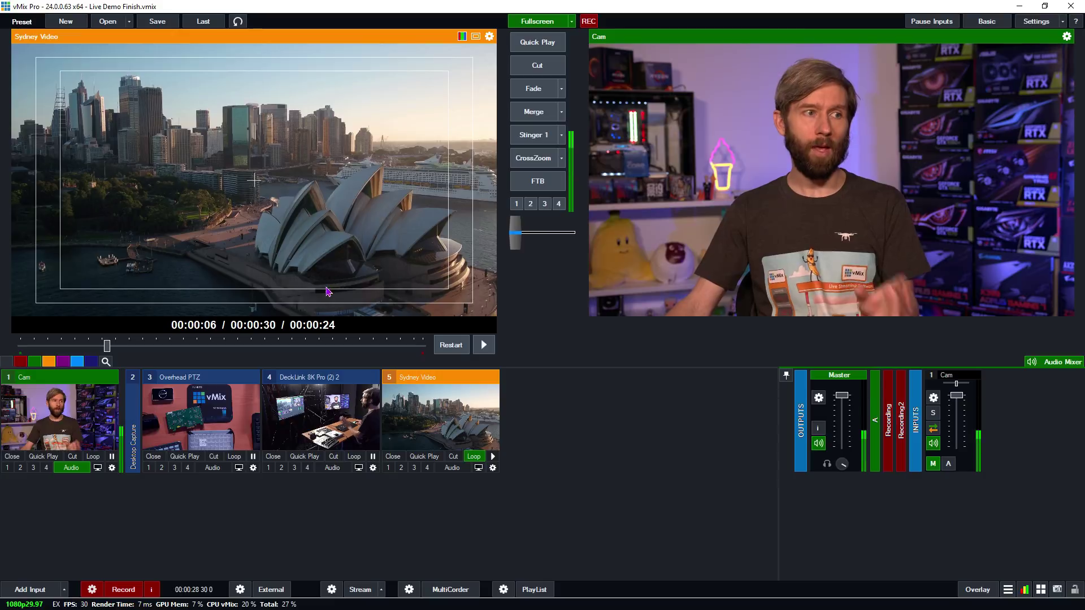
- Set Sydney Video's in point at 00:00:10
{"action": "left_click", "coordinate": [484, 345]}
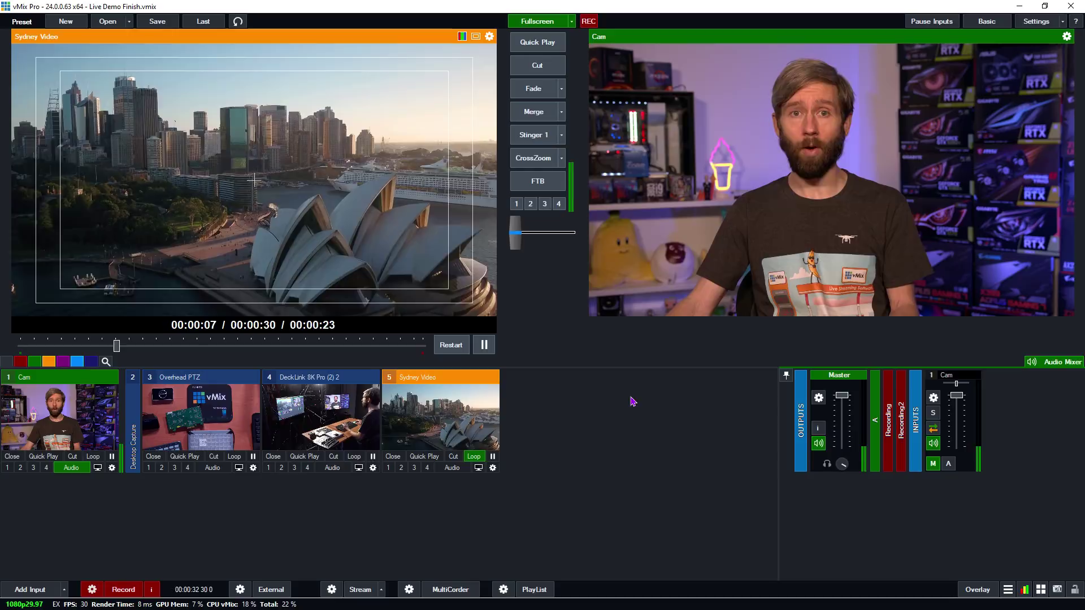
{"action": "left_click", "coordinate": [484, 345]}
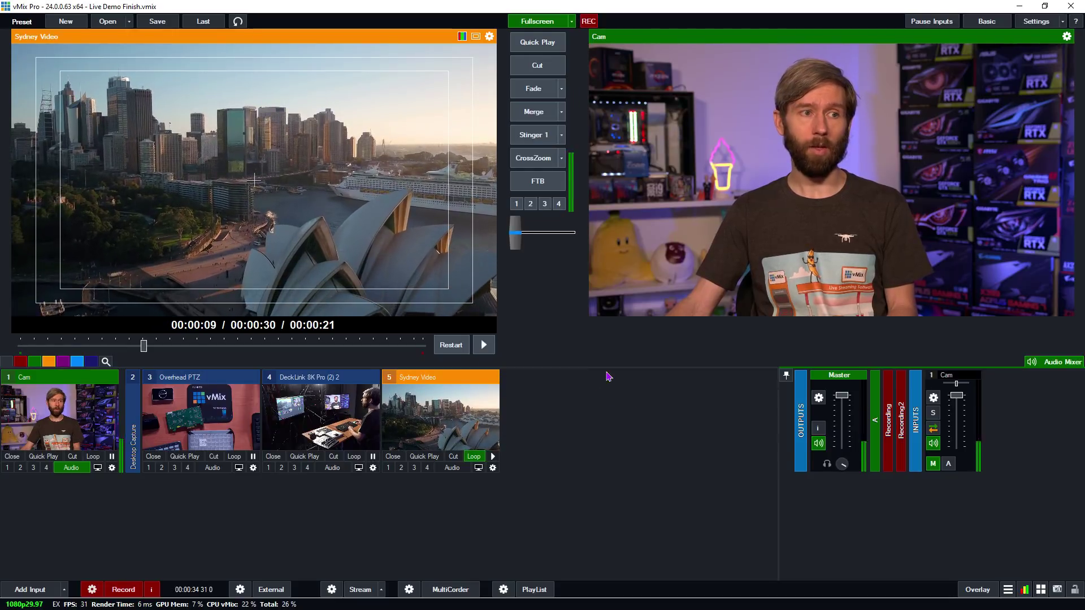
{"action": "right_click", "coordinate": [209, 356]}
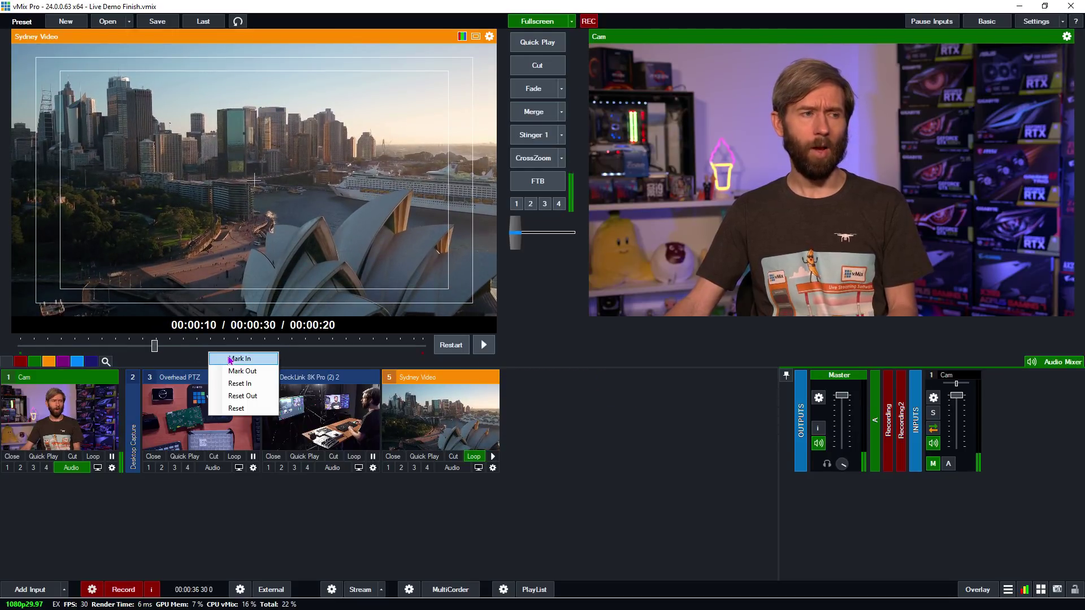
{"action": "left_click", "coordinate": [241, 359]}
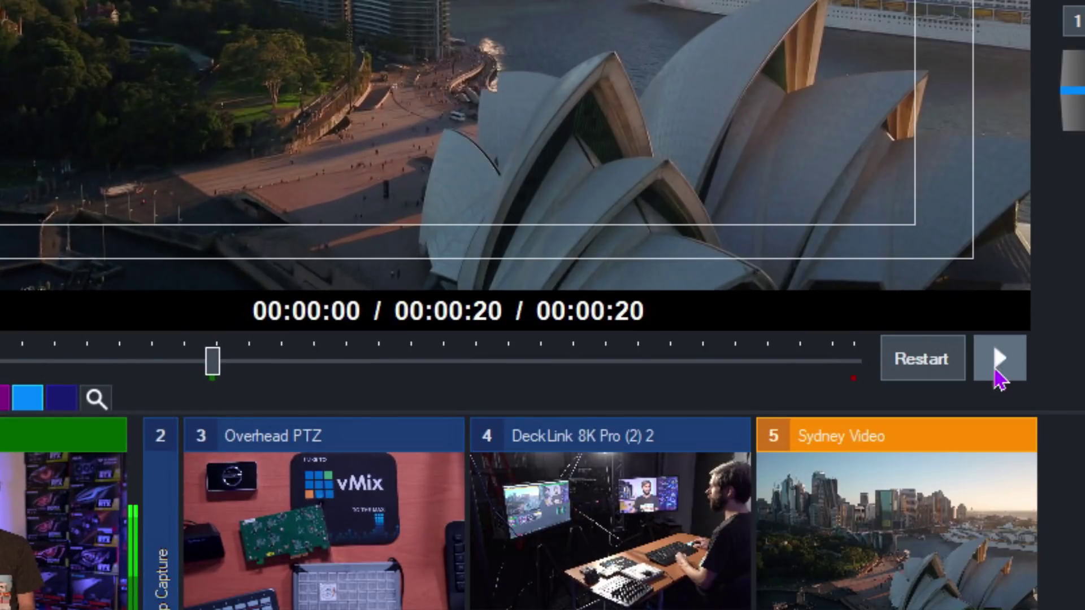
- Mark Sydney Video's out point at 00:00:04, then reset both trim marks
{"action": "left_click", "coordinate": [996, 362]}
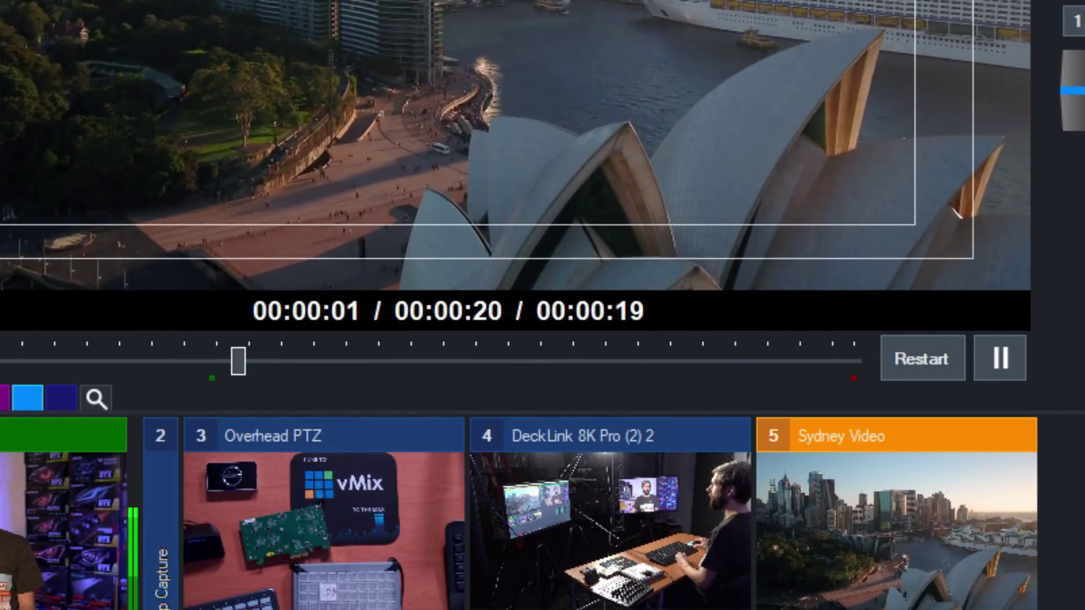
{"action": "left_click", "coordinate": [1009, 368]}
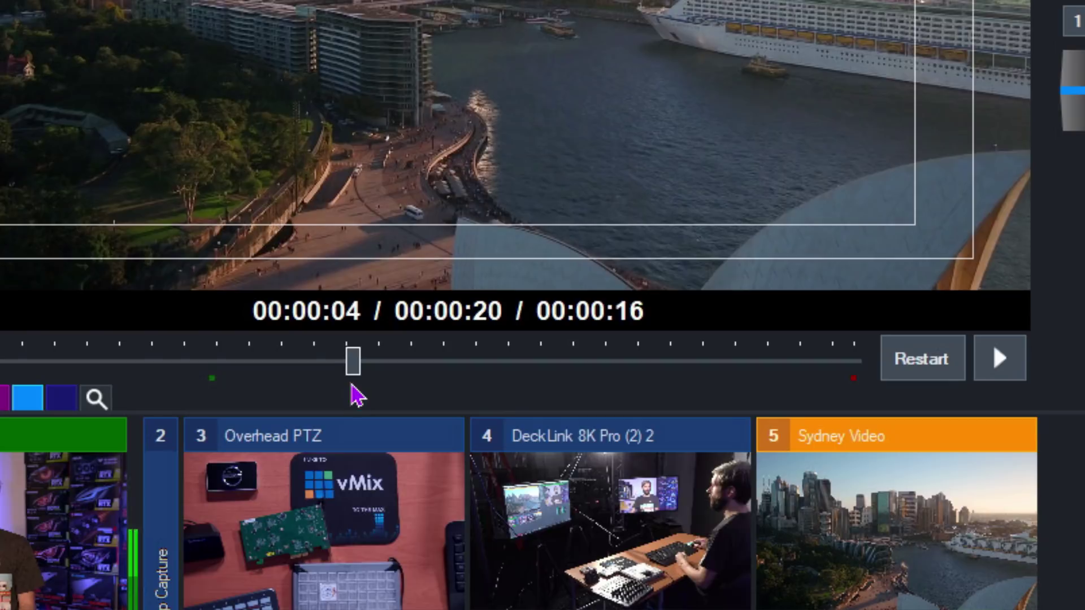
{"action": "right_click", "coordinate": [590, 378]}
{"action": "left_click", "coordinate": [704, 427]}
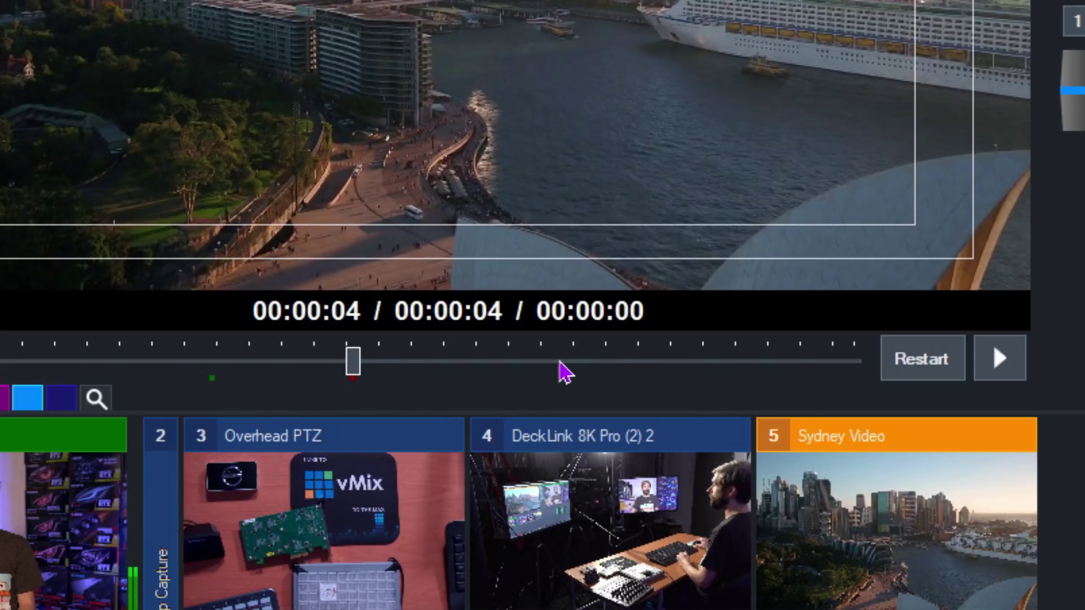
{"action": "right_click", "coordinate": [581, 357]}
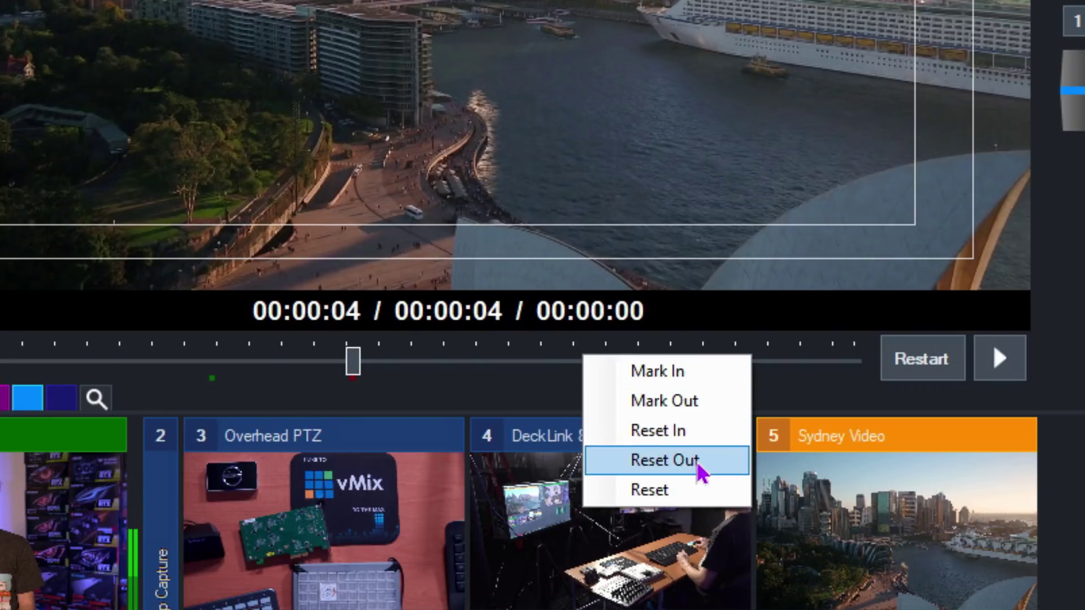
{"action": "left_click", "coordinate": [656, 484]}
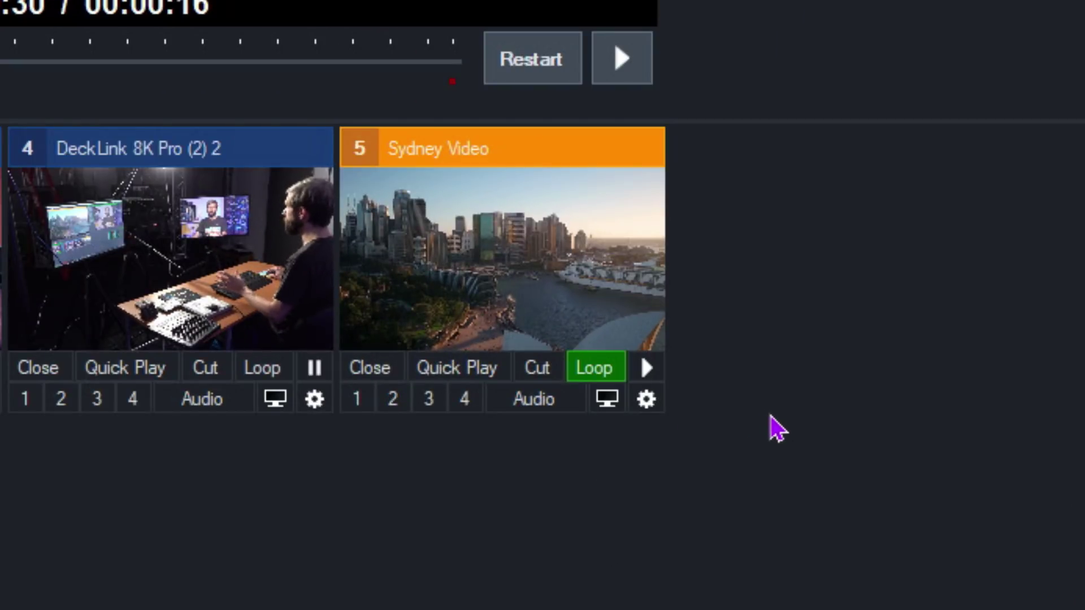
{"action": "left_click", "coordinate": [607, 398]}
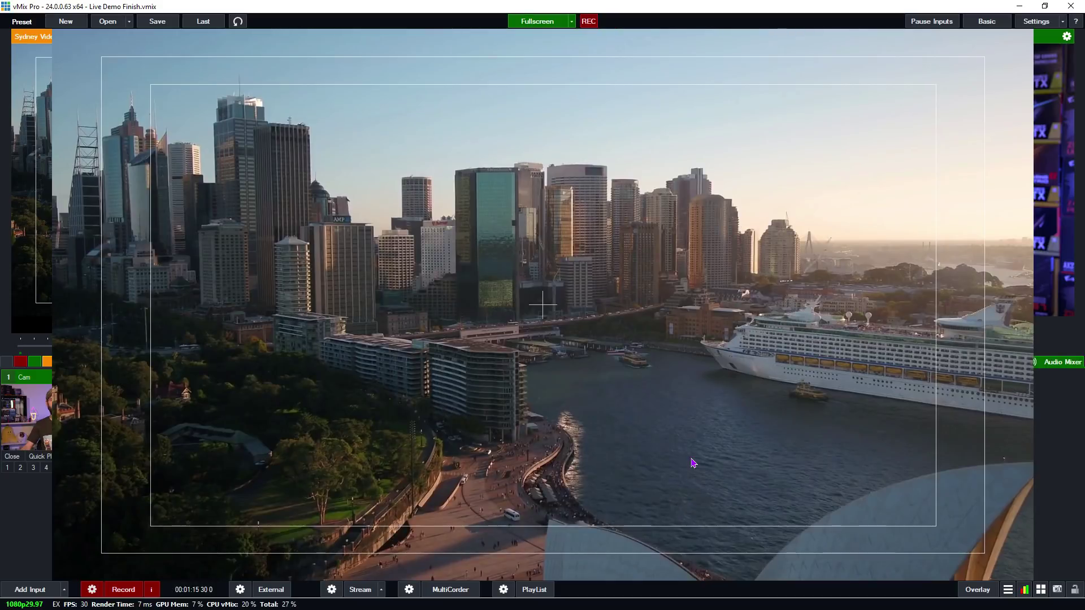
{"action": "left_click", "coordinate": [635, 306]}
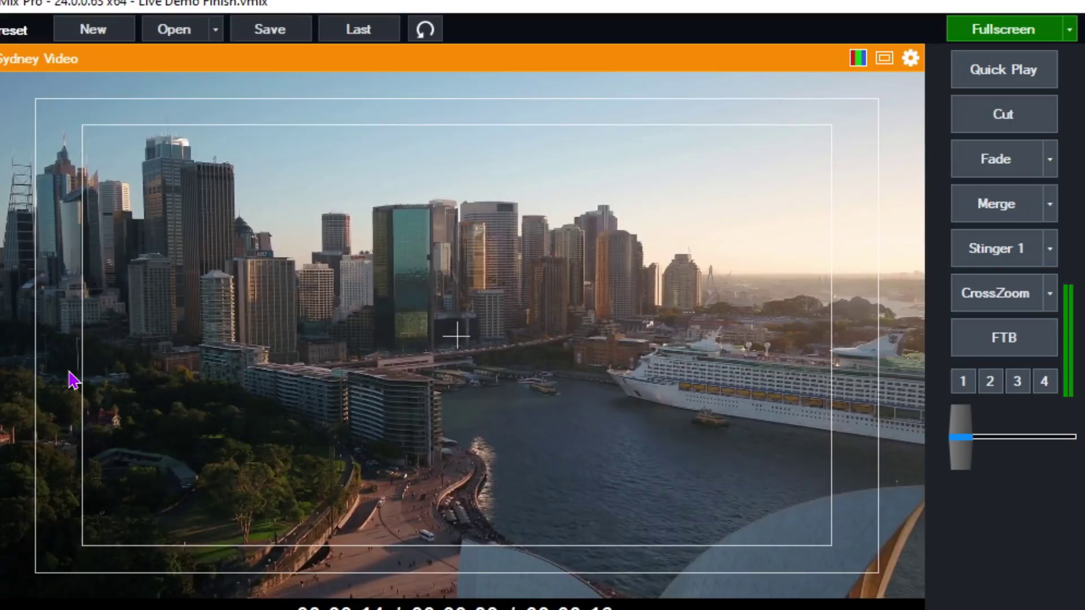
{"action": "left_click", "coordinate": [885, 59]}
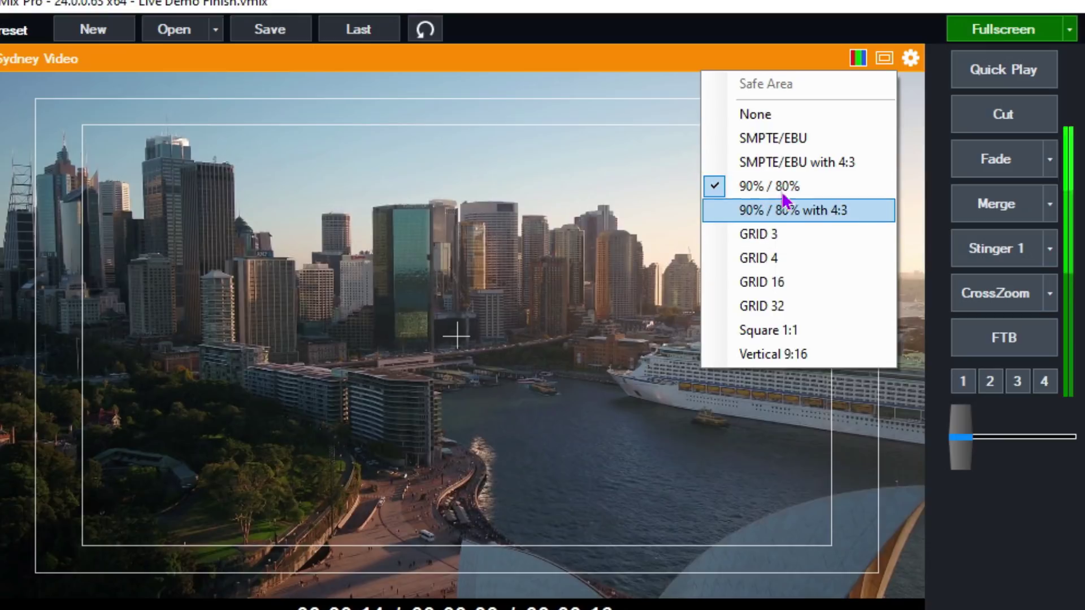
{"action": "left_click", "coordinate": [933, 212]}
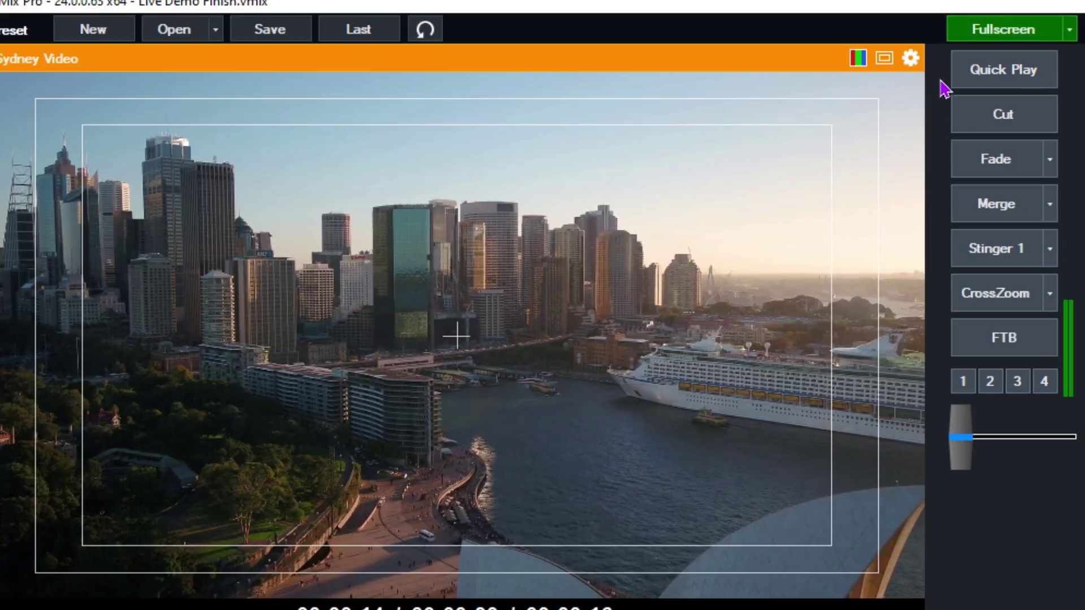
{"action": "left_click", "coordinate": [884, 58]}
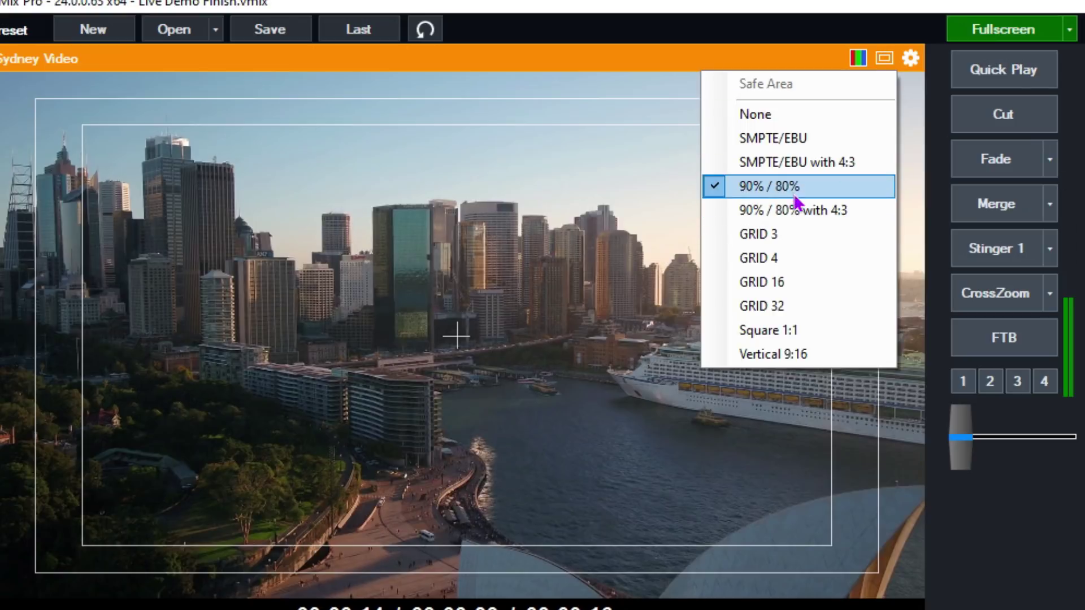
{"action": "left_click", "coordinate": [935, 224]}
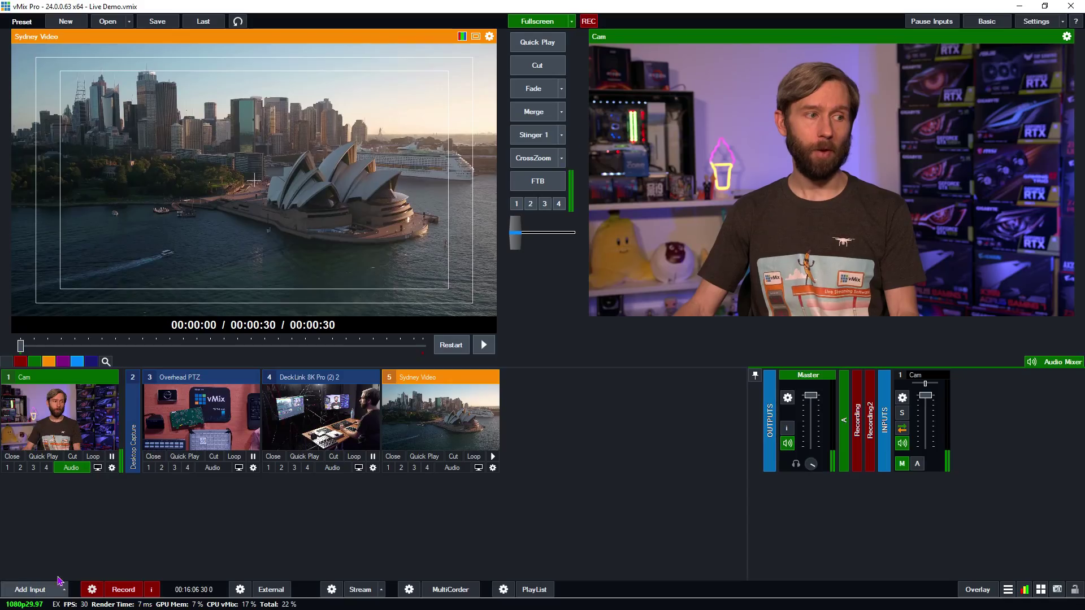
- Add bananaeagle - 1080.png as image input 6 and send it to Preview
{"action": "left_click", "coordinate": [30, 589]}
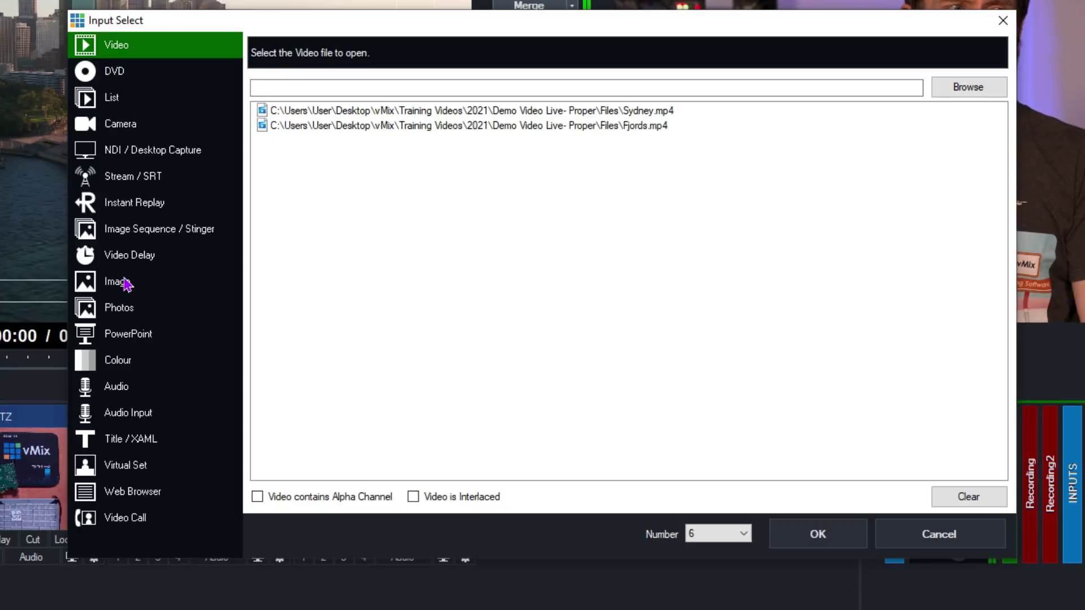
{"action": "left_click", "coordinate": [280, 290]}
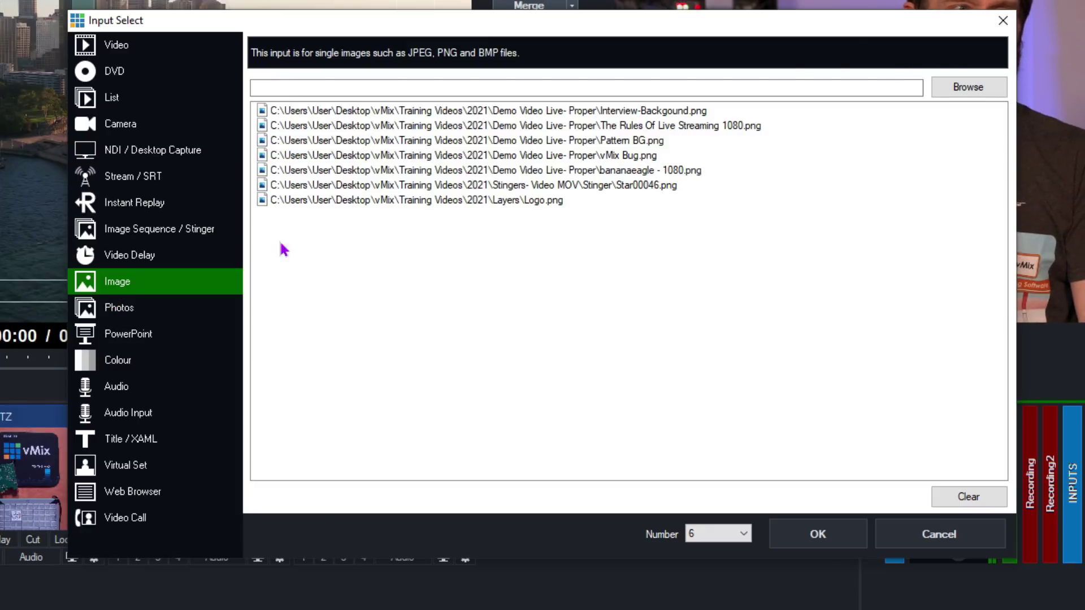
{"action": "left_click", "coordinate": [968, 87]}
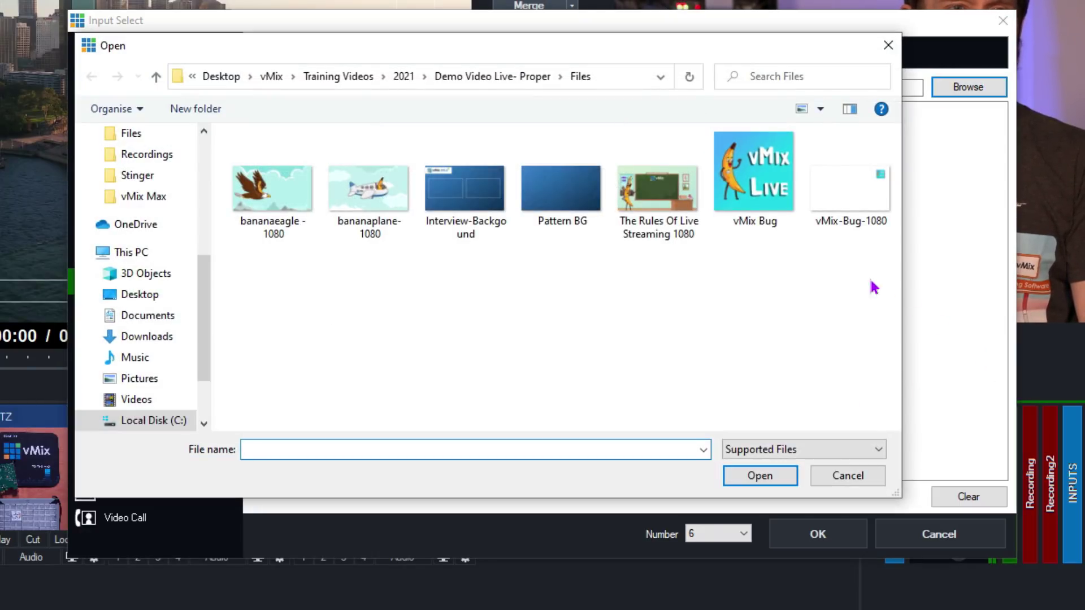
{"action": "left_click", "coordinate": [281, 208]}
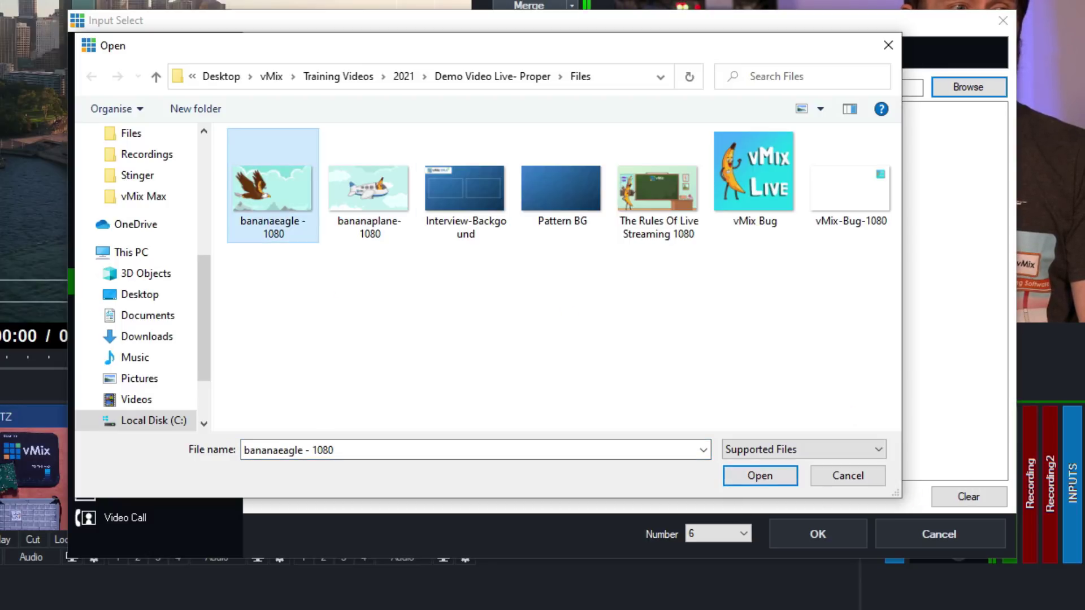
{"action": "left_click", "coordinate": [791, 479]}
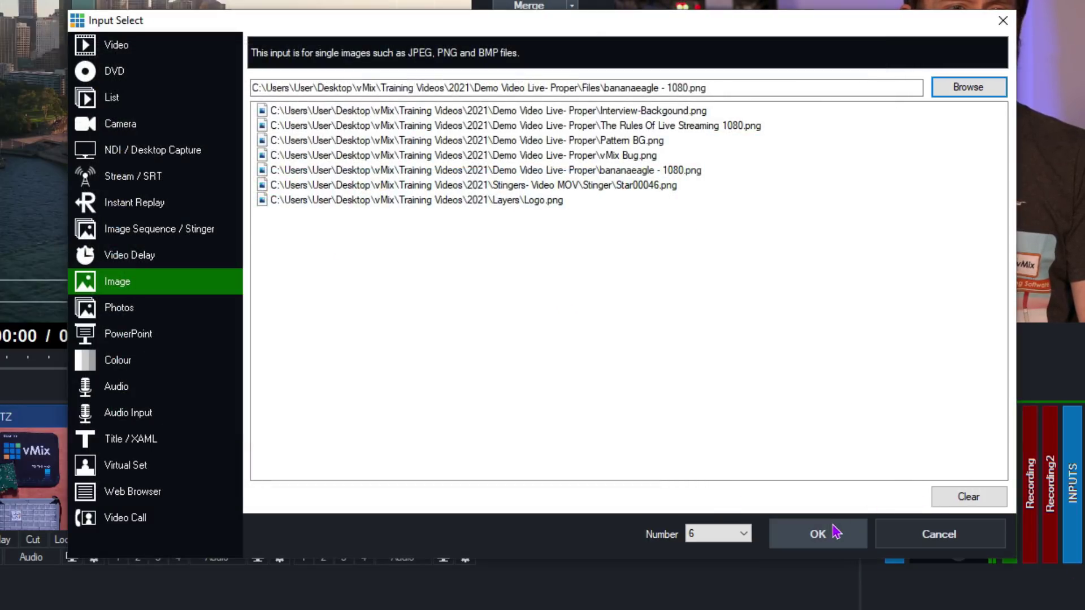
{"action": "left_click", "coordinate": [818, 534]}
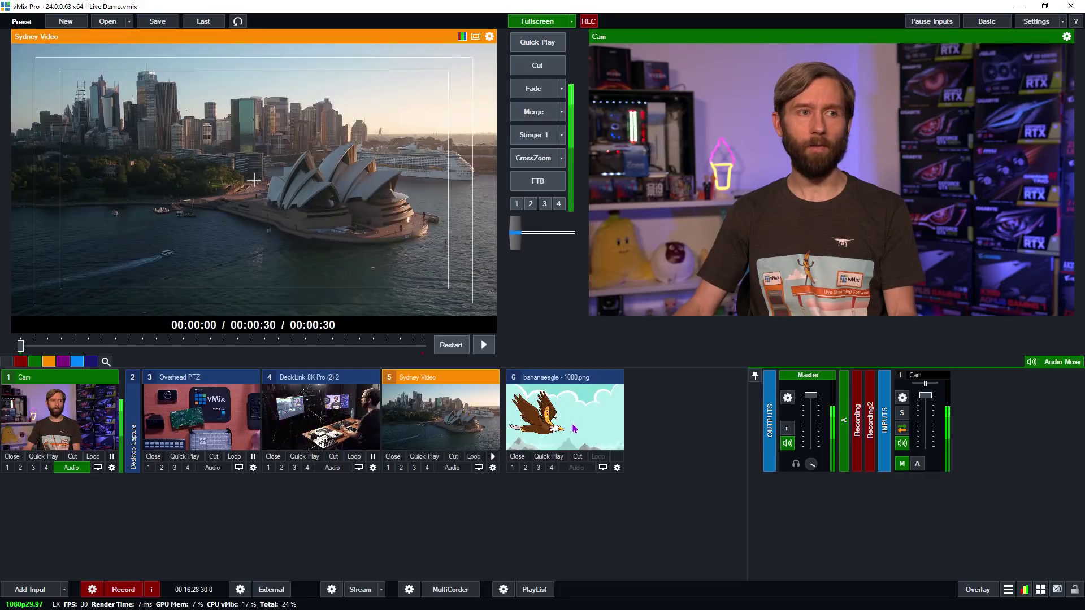
{"action": "left_click", "coordinate": [570, 445]}
- Cut the bananaeagle image to air and back to Cam, then move the Files window over vMix
{"action": "left_click", "coordinate": [537, 66]}
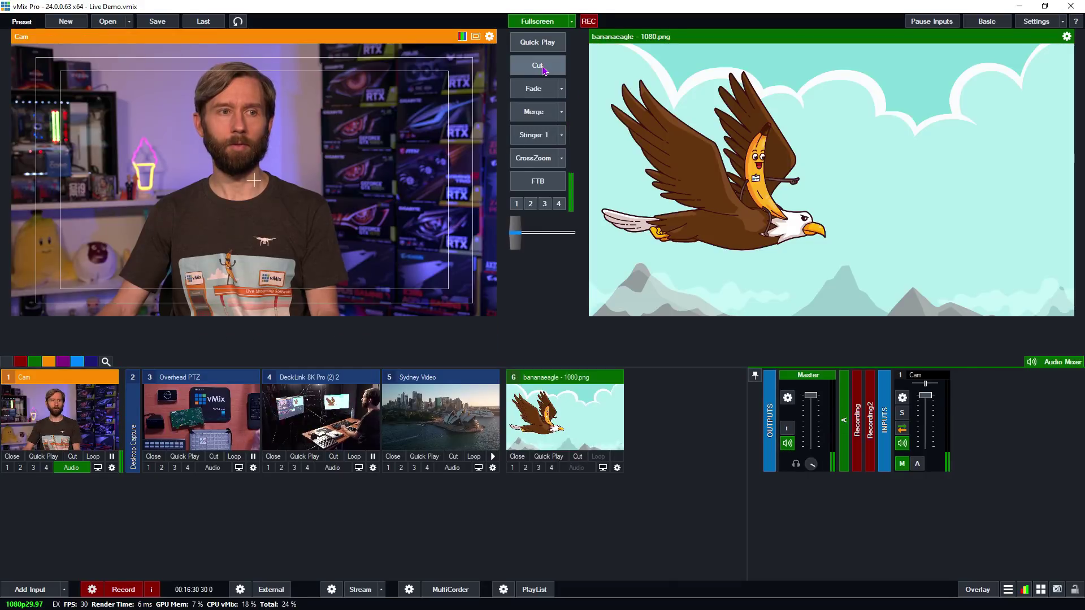
{"action": "left_click", "coordinate": [542, 68]}
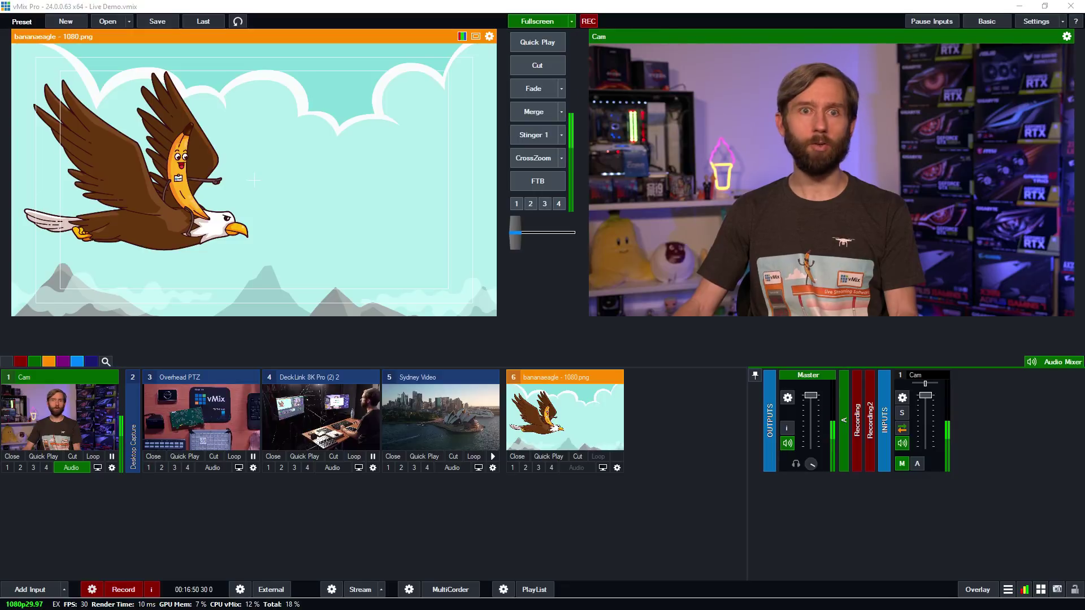
{"action": "left_click_drag", "start_coordinate": [1084, 223], "coordinate": [387, 70]}
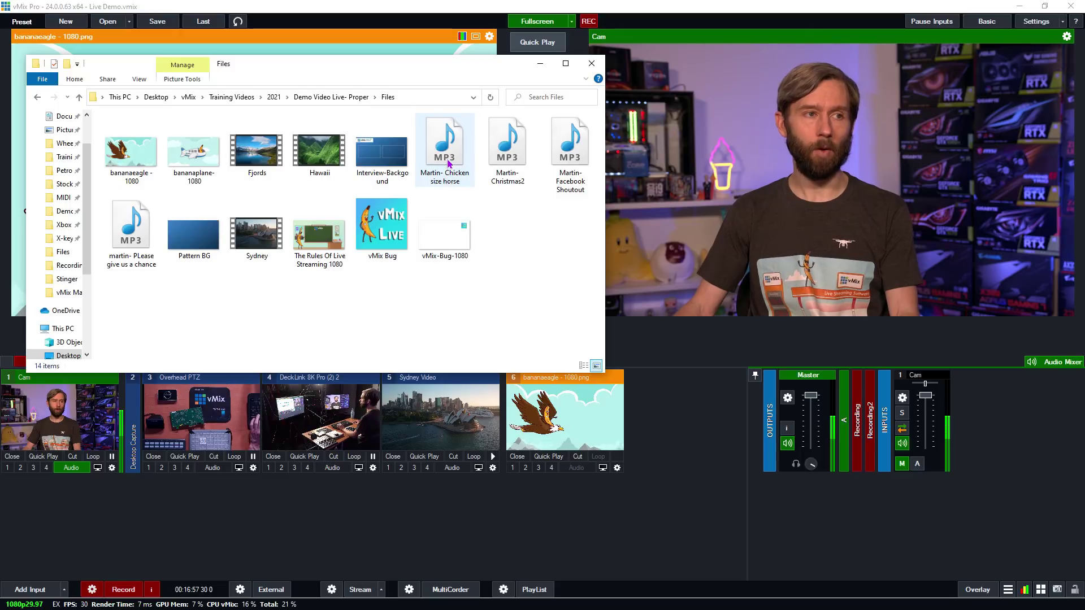
- Select the four MP3s, Pattern BG and vMix-Bug-1080 in Explorer and drag them into vMix
{"action": "left_click", "coordinate": [448, 161]}
{"action": "left_click", "coordinate": [507, 150], "text": "ctrl"}
{"action": "left_click", "coordinate": [570, 149], "text": "ctrl"}
{"action": "left_click", "coordinate": [130, 223], "text": "ctrl"}
{"action": "left_click", "coordinate": [201, 242], "text": "ctrl"}
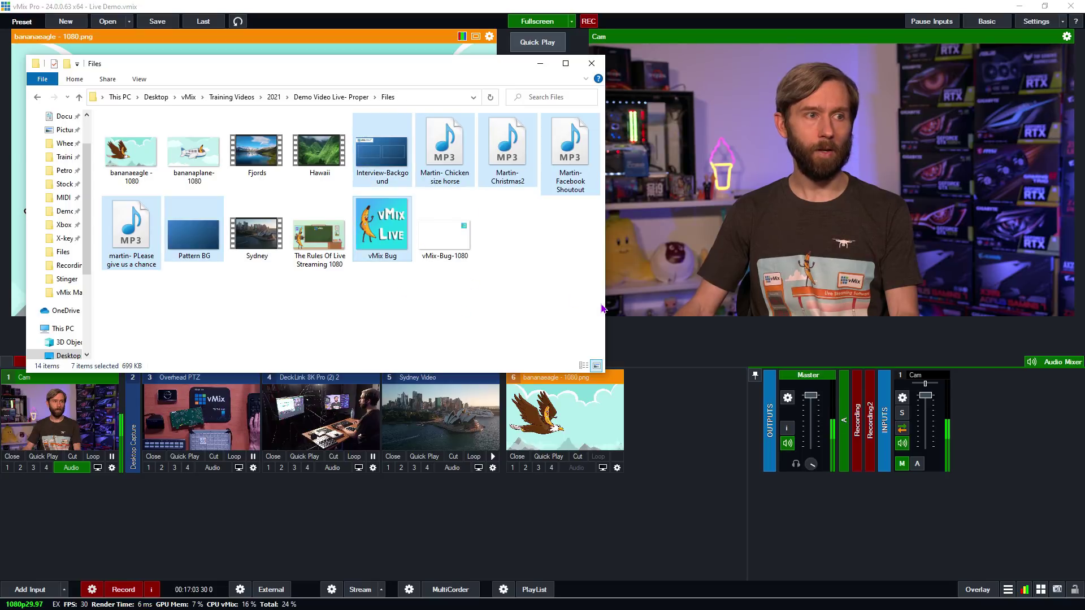
{"action": "left_click", "coordinate": [466, 251], "text": "ctrl"}
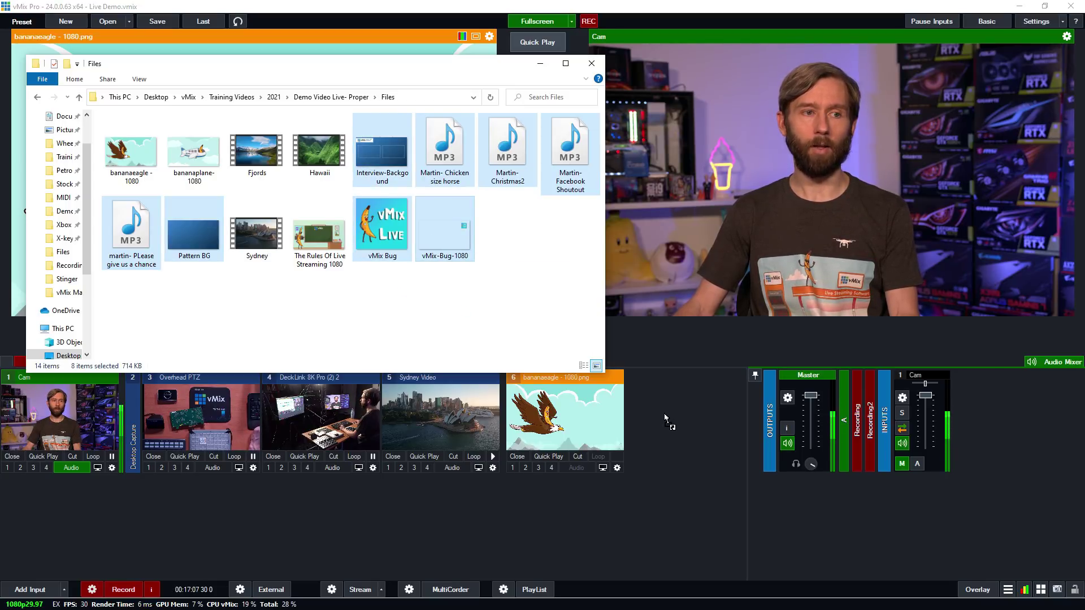
{"action": "left_click_drag", "start_coordinate": [661, 435], "coordinate": [662, 436]}
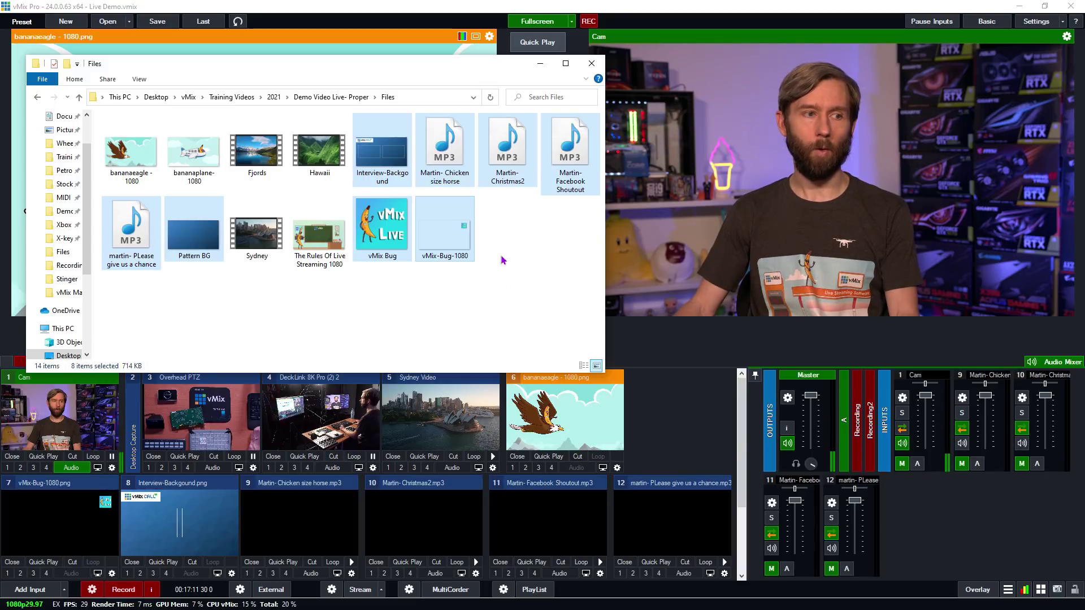
- Close the Files window and undock, redock and narrow the Audio Mixer to widen the inputs area
{"action": "left_click", "coordinate": [591, 64]}
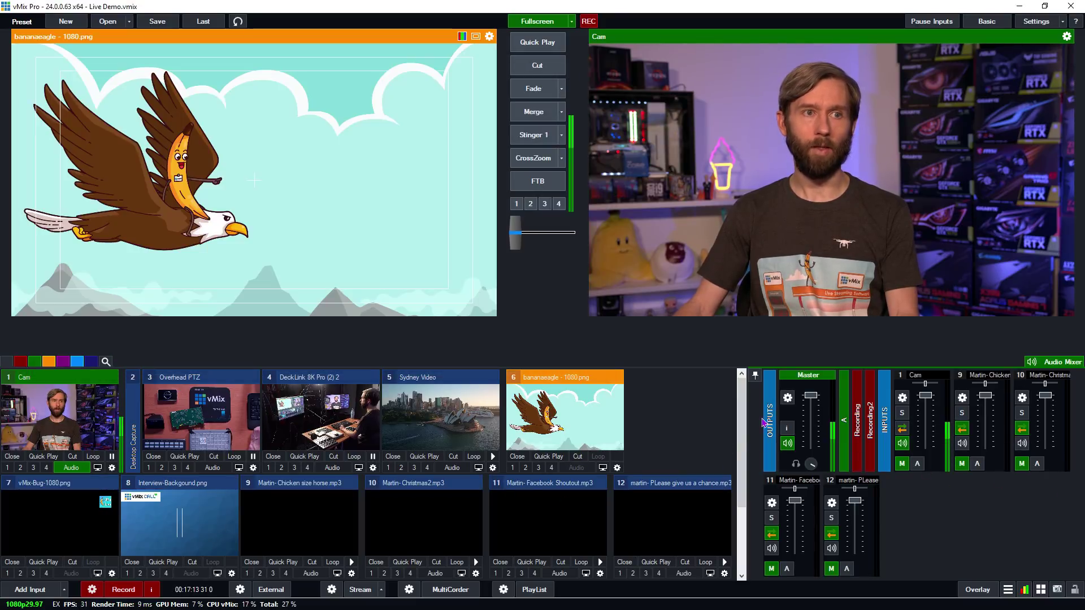
{"action": "scroll", "coordinate": [493, 521], "scroll_direction": "down", "scroll_amount": 2}
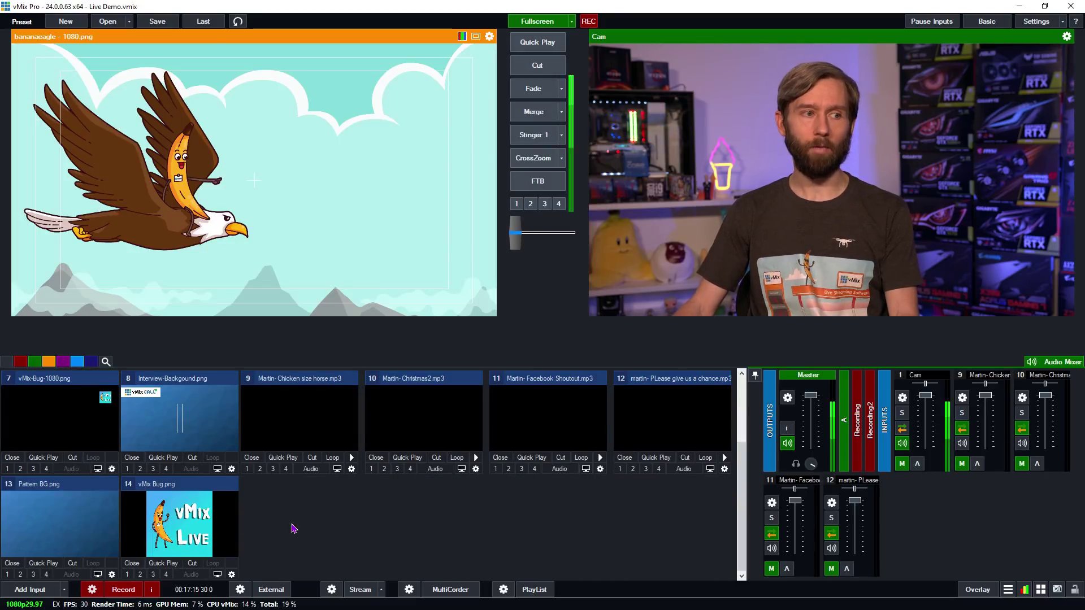
{"action": "scroll", "coordinate": [293, 529], "scroll_direction": "up", "scroll_amount": 2}
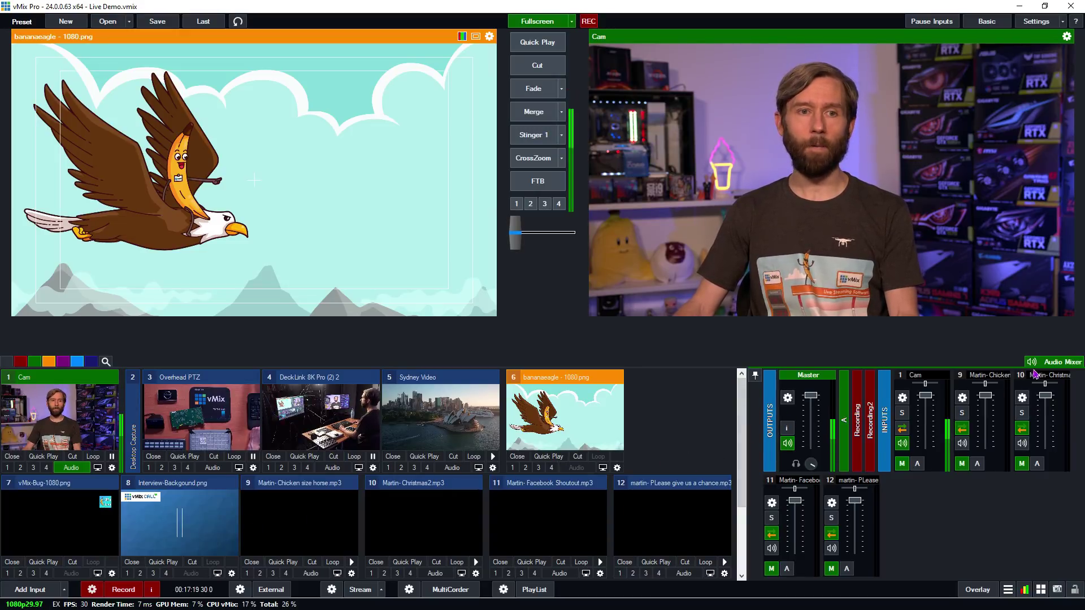
{"action": "left_click", "coordinate": [1054, 361]}
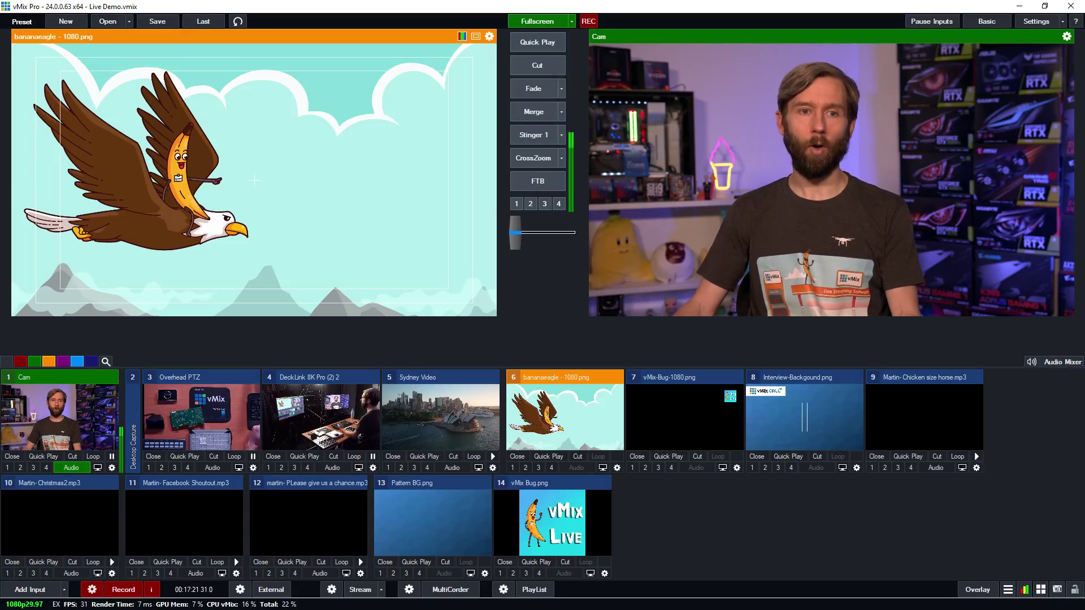
{"action": "left_click", "coordinate": [1055, 359]}
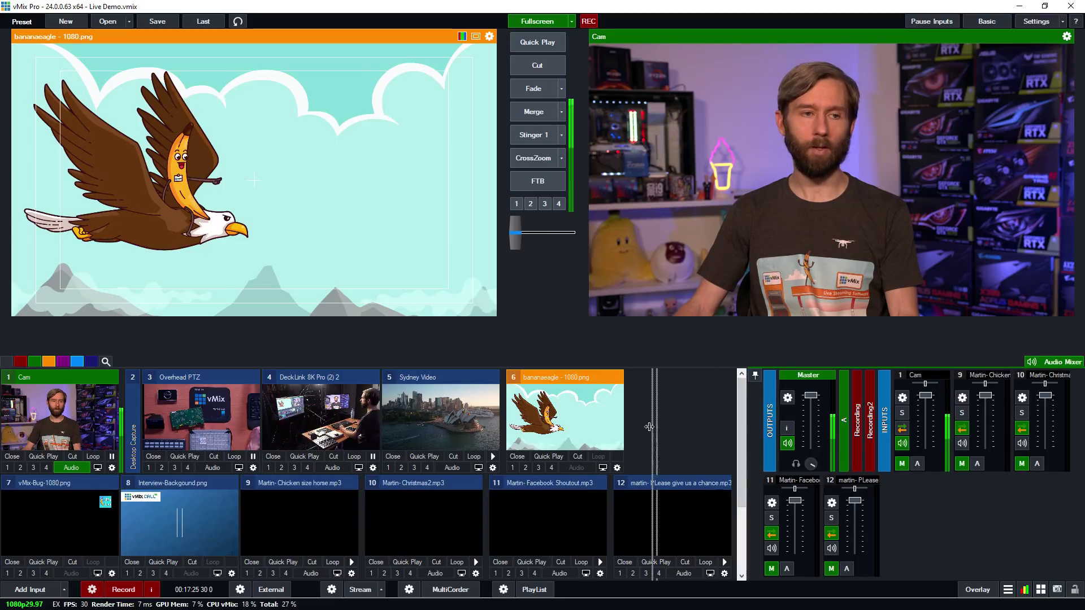
{"action": "left_click_drag", "start_coordinate": [747, 432], "coordinate": [690, 434]}
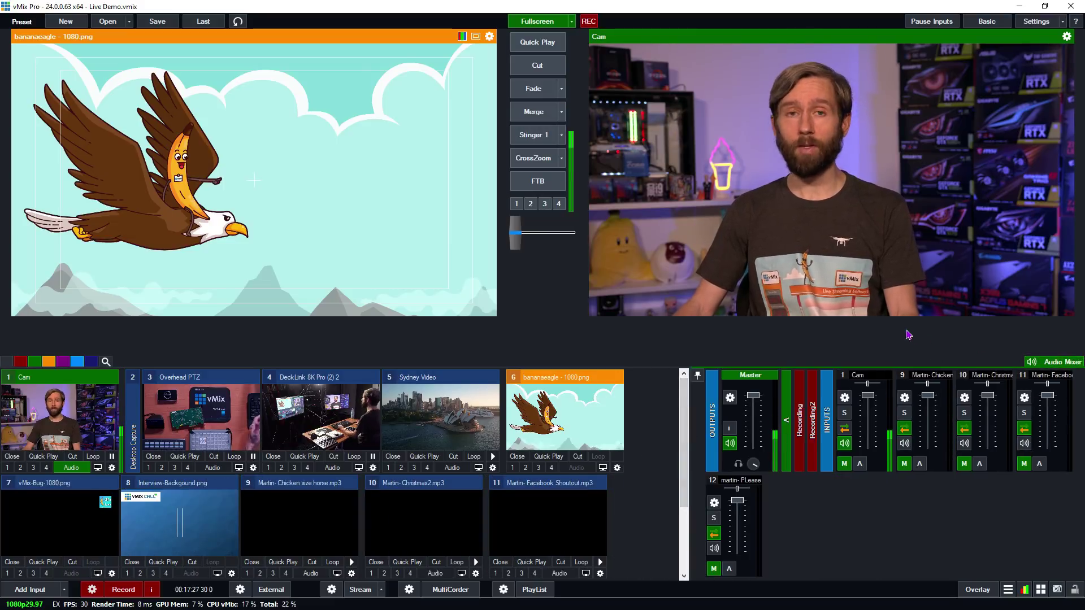
{"action": "left_click", "coordinate": [697, 375]}
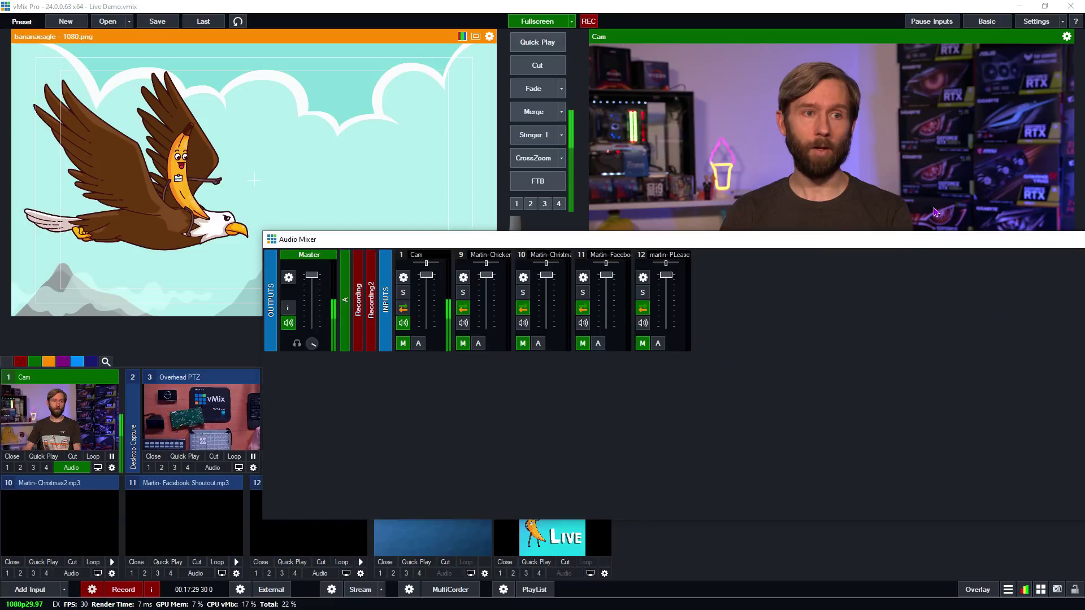
{"action": "left_click_drag", "start_coordinate": [926, 233], "coordinate": [538, 212]}
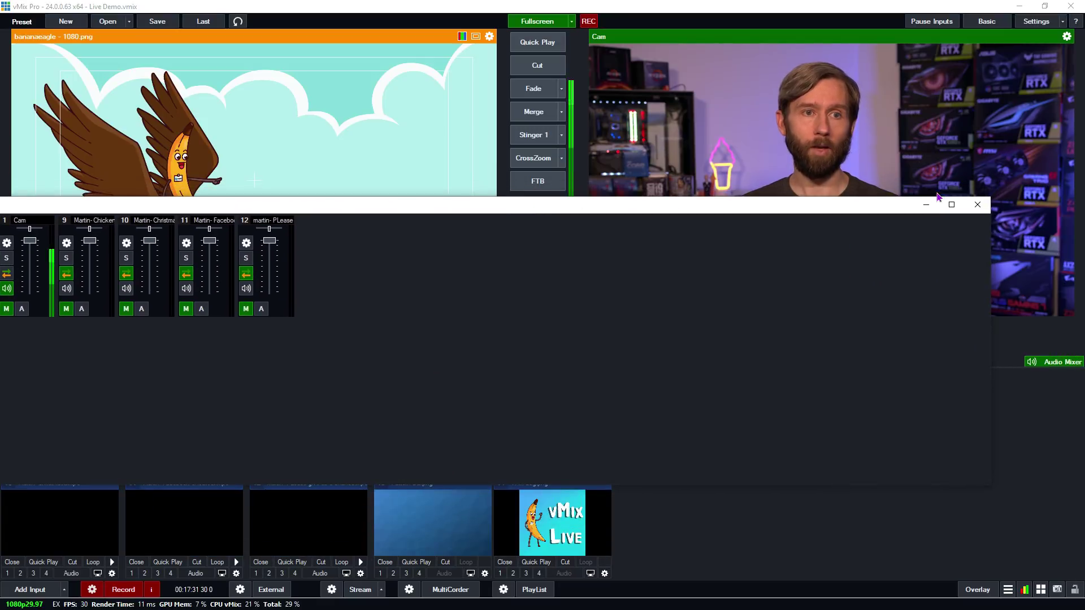
{"action": "left_click", "coordinate": [924, 206]}
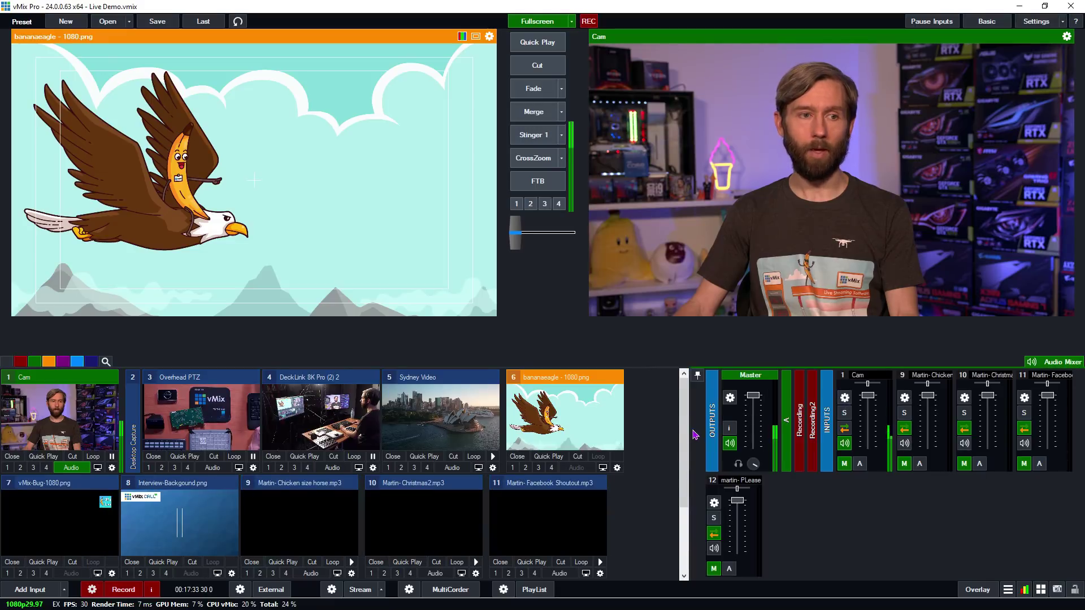
{"action": "left_click_drag", "start_coordinate": [690, 433], "coordinate": [778, 433]}
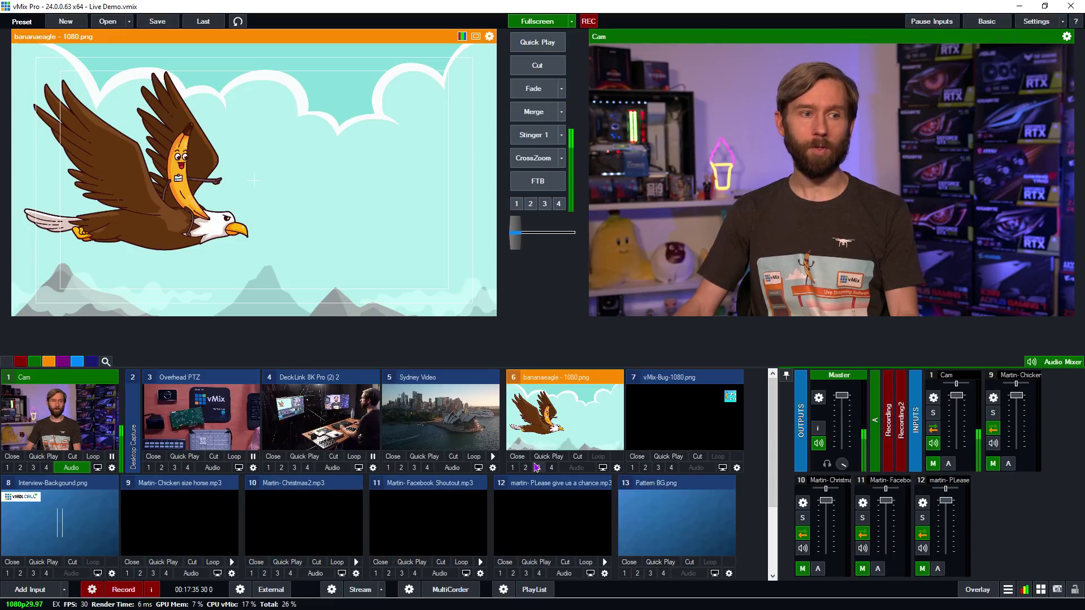
- Collapse inputs 9–14 into narrow strips and filter the list to the red category
{"action": "left_click", "coordinate": [310, 486]}
{"action": "left_click", "coordinate": [311, 487]}
{"action": "left_click", "coordinate": [310, 487]}
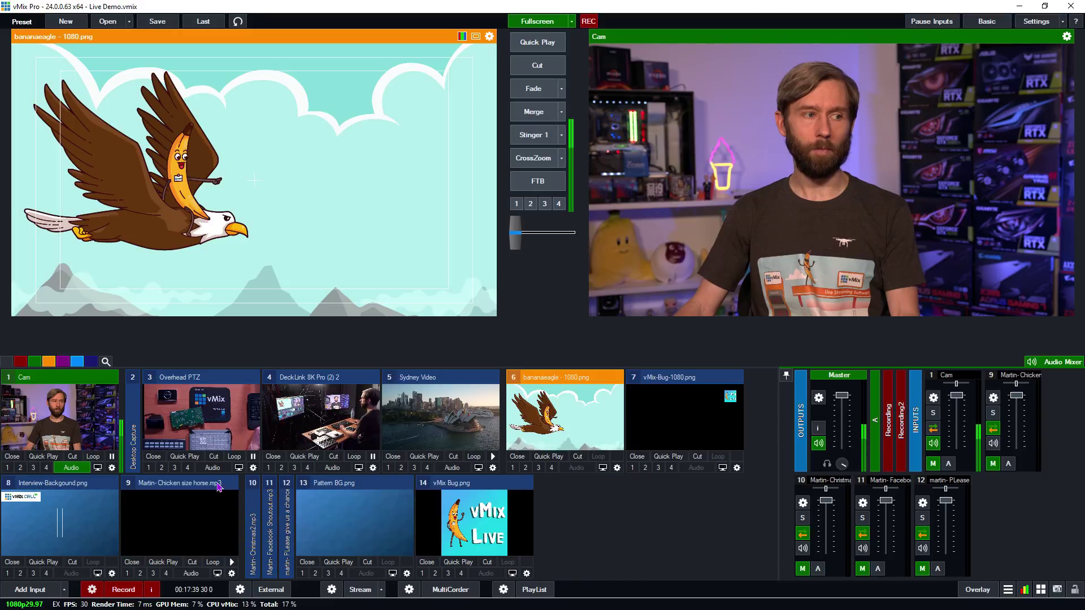
{"action": "left_click", "coordinate": [221, 486]}
{"action": "left_click", "coordinate": [255, 487]}
{"action": "left_click", "coordinate": [252, 486]}
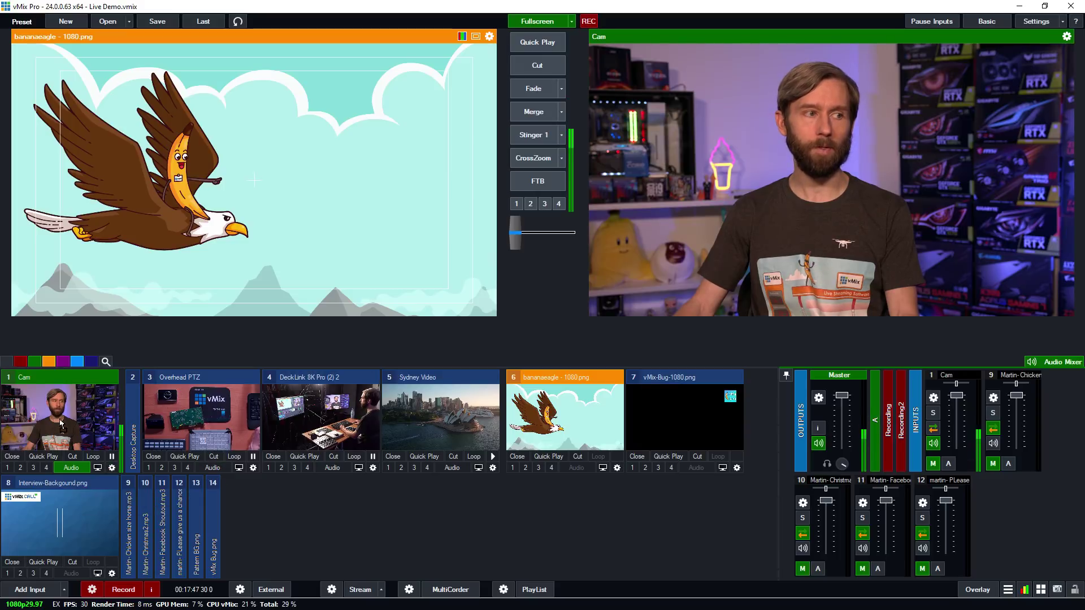
{"action": "left_click", "coordinate": [20, 361]}
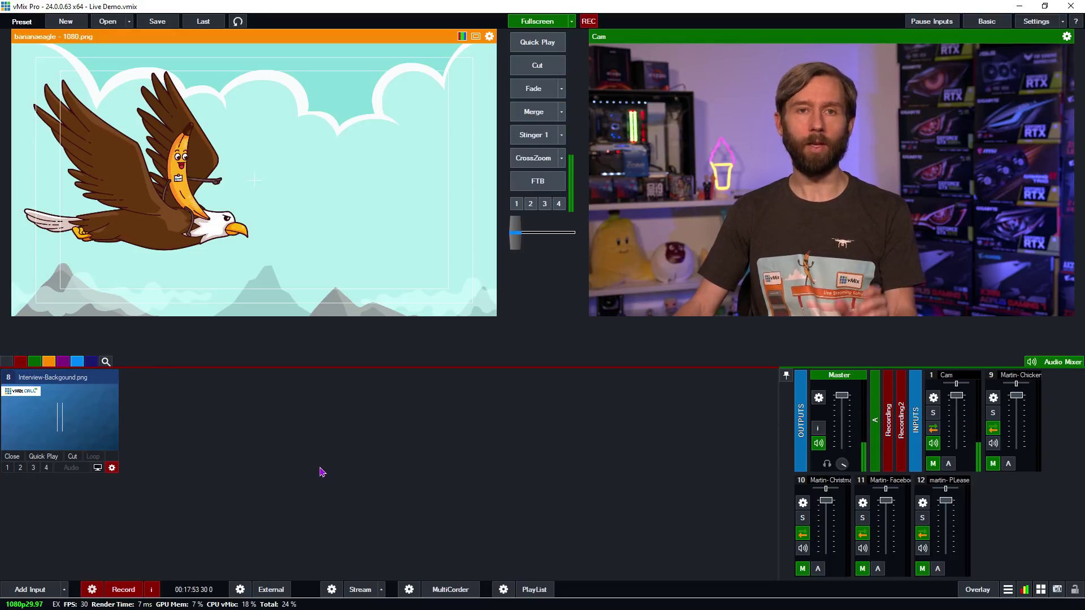
- Show all inputs, retry the red filter, and open then cancel the Input Categories dialog
{"action": "left_click", "coordinate": [9, 364]}
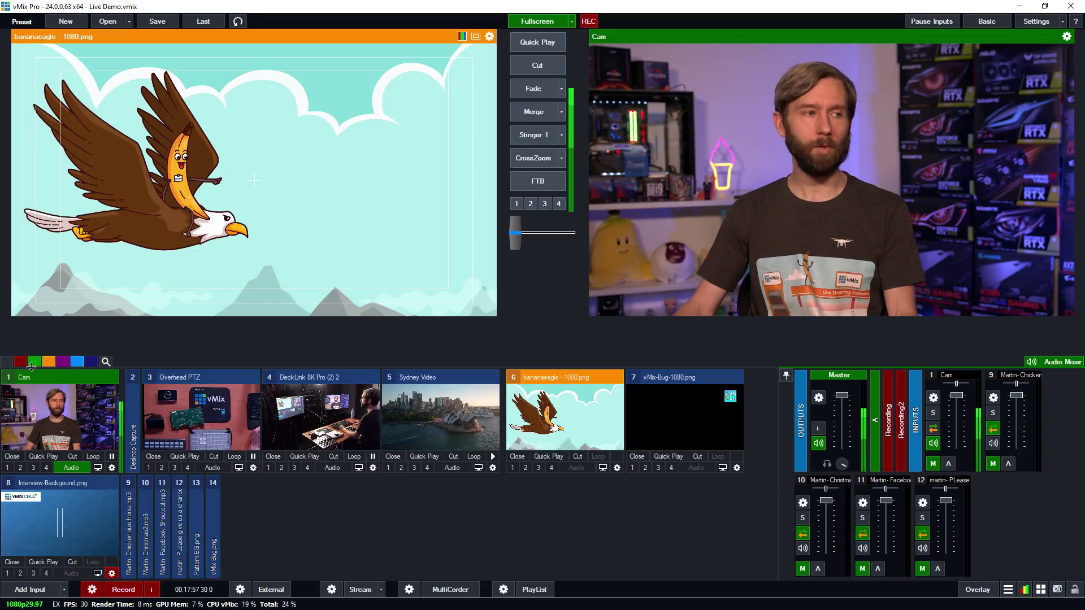
{"action": "left_click", "coordinate": [22, 363]}
{"action": "left_click", "coordinate": [19, 363]}
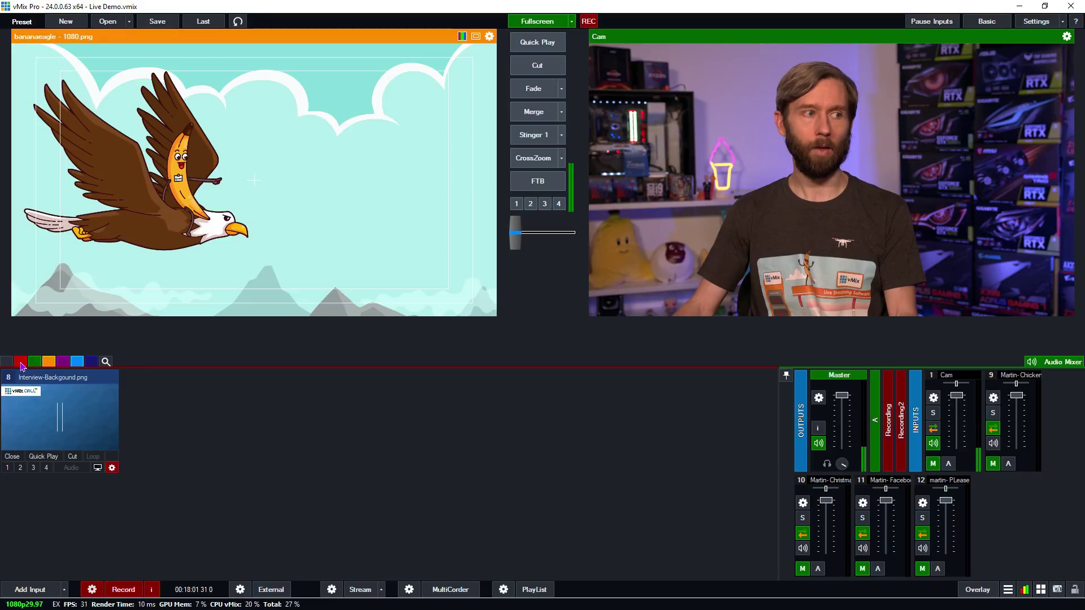
{"action": "right_click", "coordinate": [22, 364]}
{"action": "left_click", "coordinate": [617, 379]}
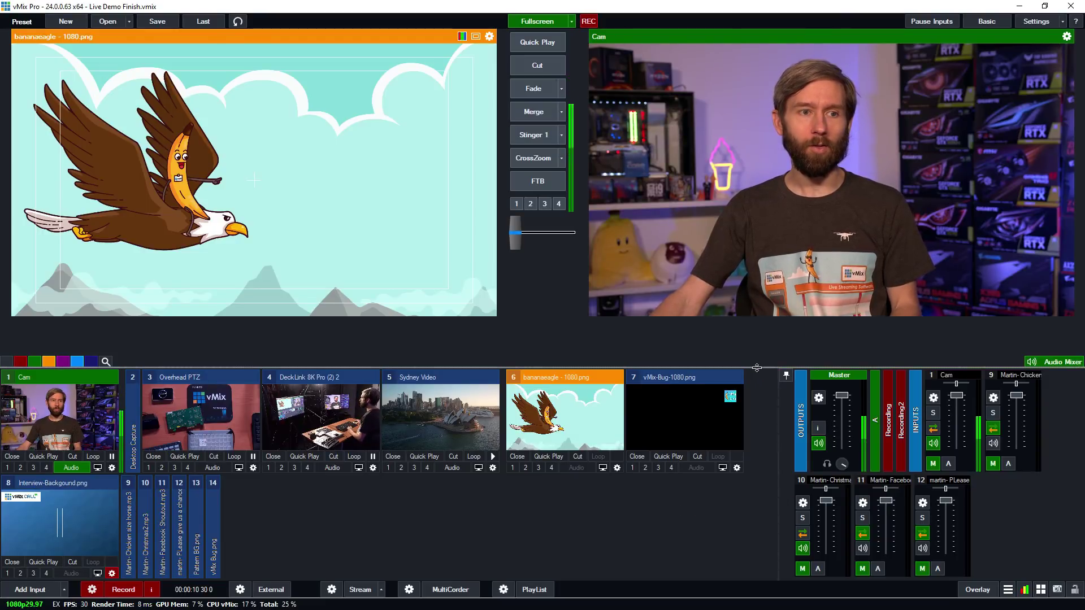
- Raise the splitter so the inputs panel grows and the preview and output monitors shrink
{"action": "left_click_drag", "start_coordinate": [752, 367], "coordinate": [752, 262]}
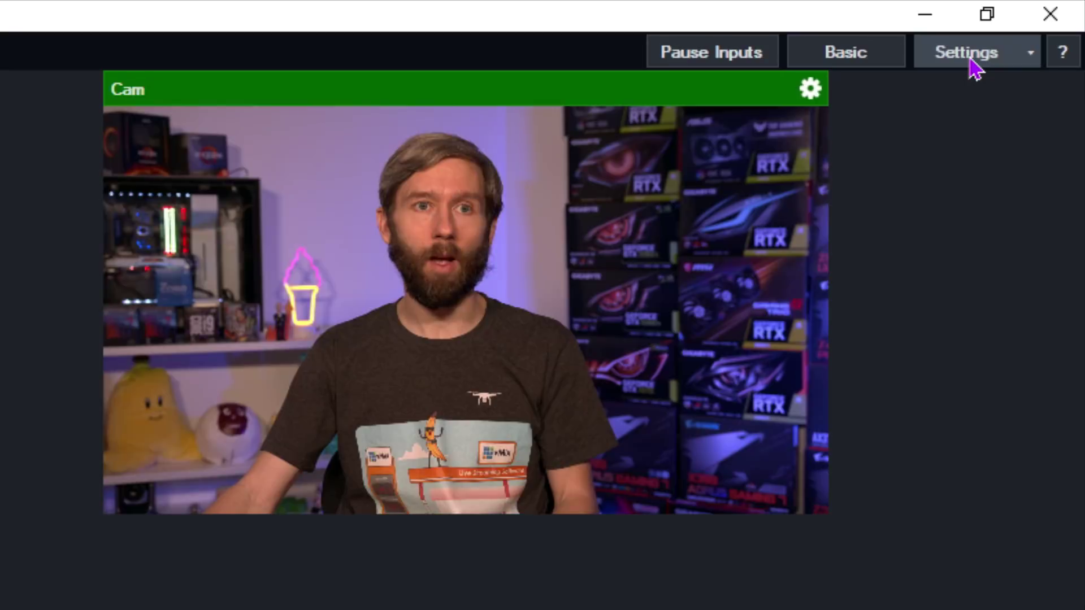
{"action": "left_click", "coordinate": [1017, 35]}
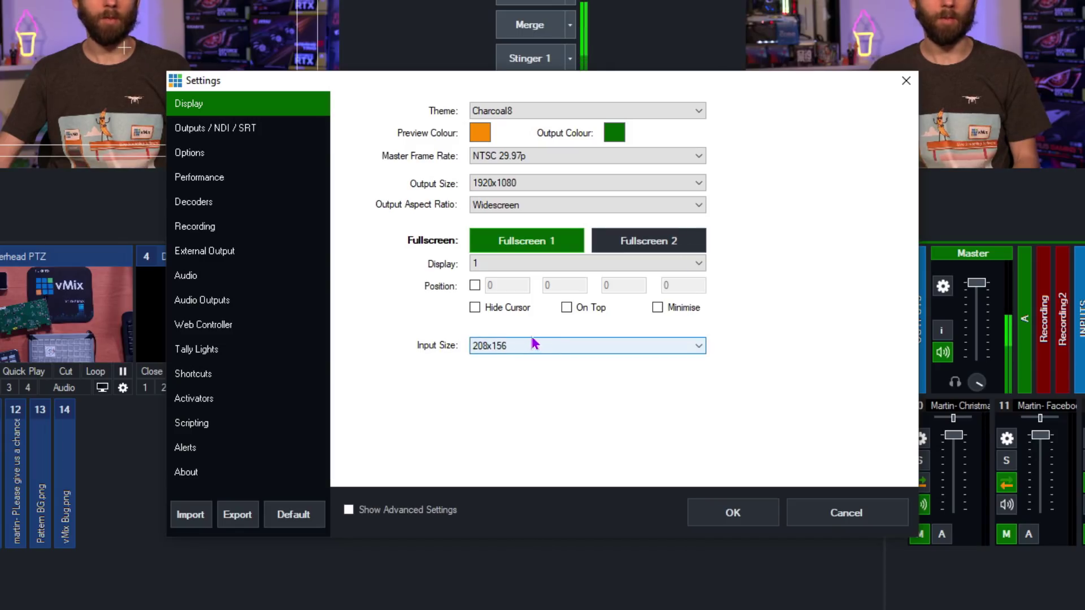
{"action": "left_click", "coordinate": [547, 345]}
{"action": "left_click", "coordinate": [814, 363]}
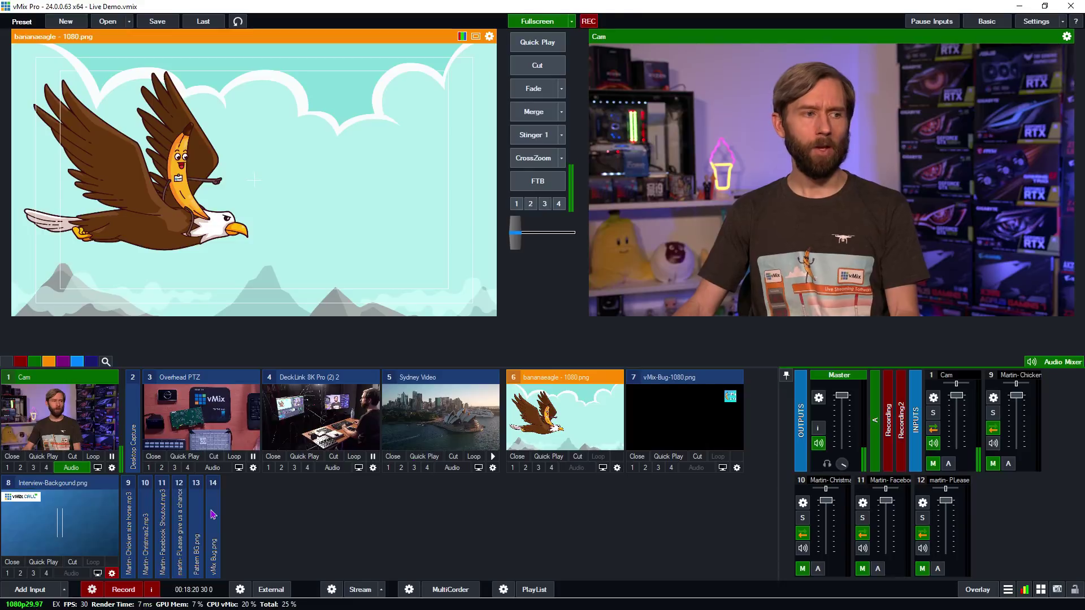
- Load the vMix-Bug-1080 image into preview, then replace it with the Cam input
{"action": "mouse_move", "coordinate": [214, 520]}
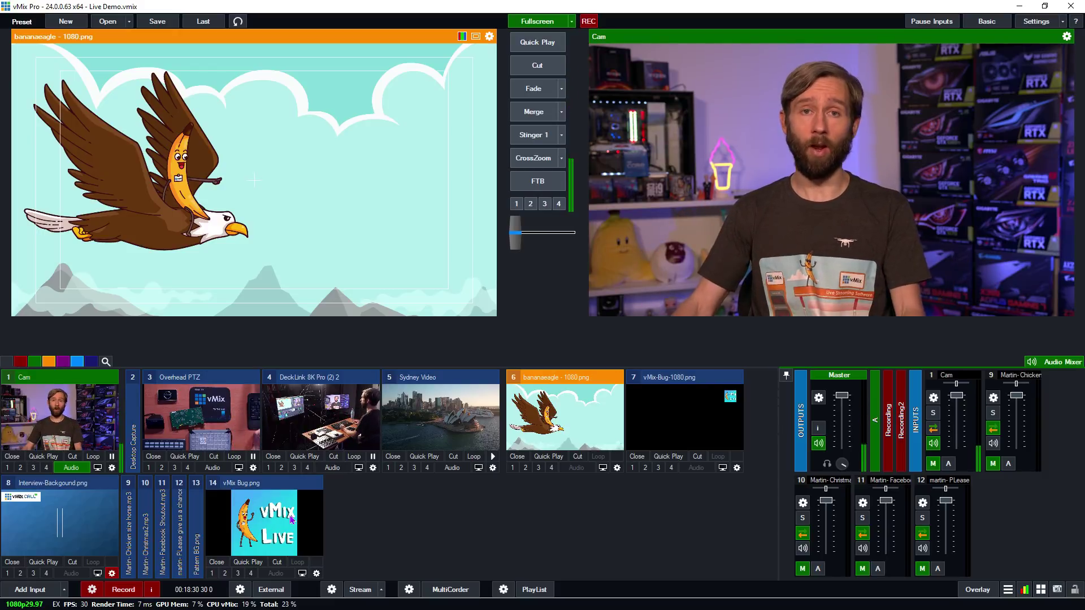
{"action": "left_click", "coordinate": [700, 420]}
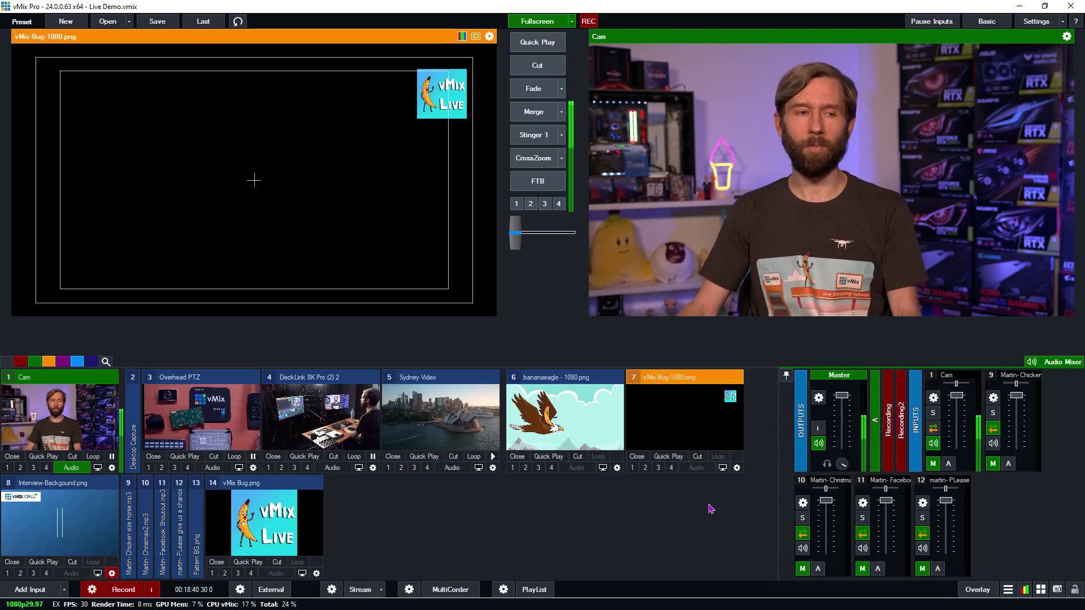
{"action": "left_click", "coordinate": [94, 434]}
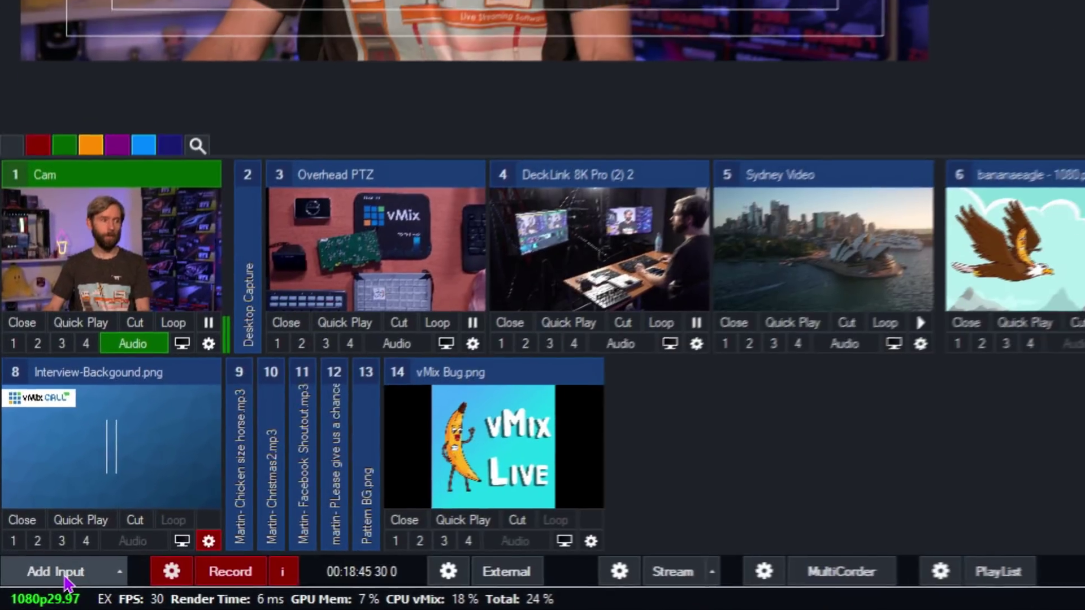
- Add the Title 80- Your Propeller Orange template from the Title / XAML list as an input
{"action": "left_click", "coordinate": [29, 589]}
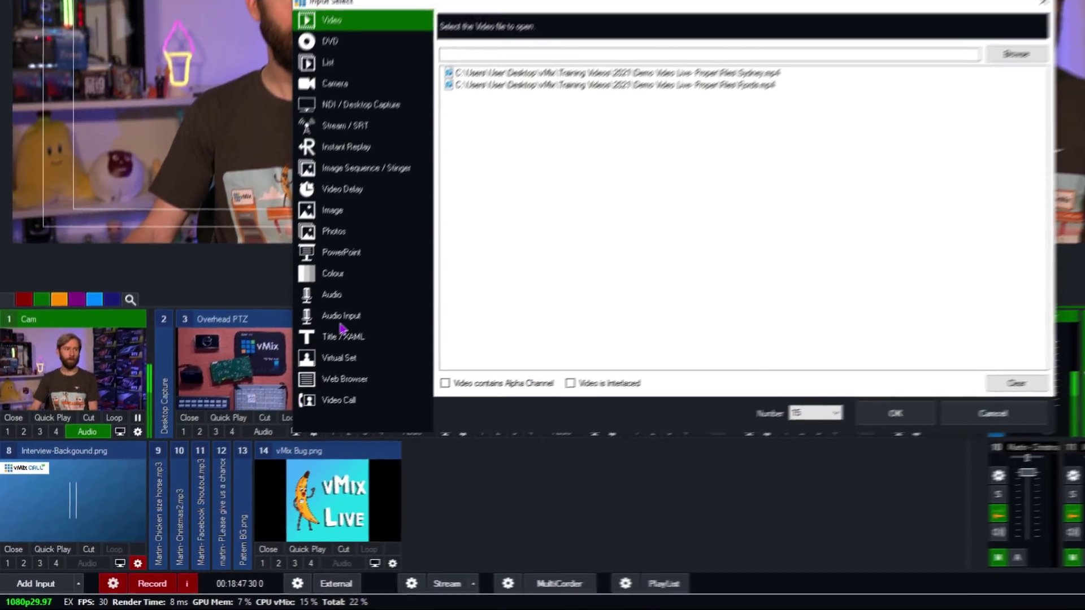
{"action": "left_click", "coordinate": [400, 291]}
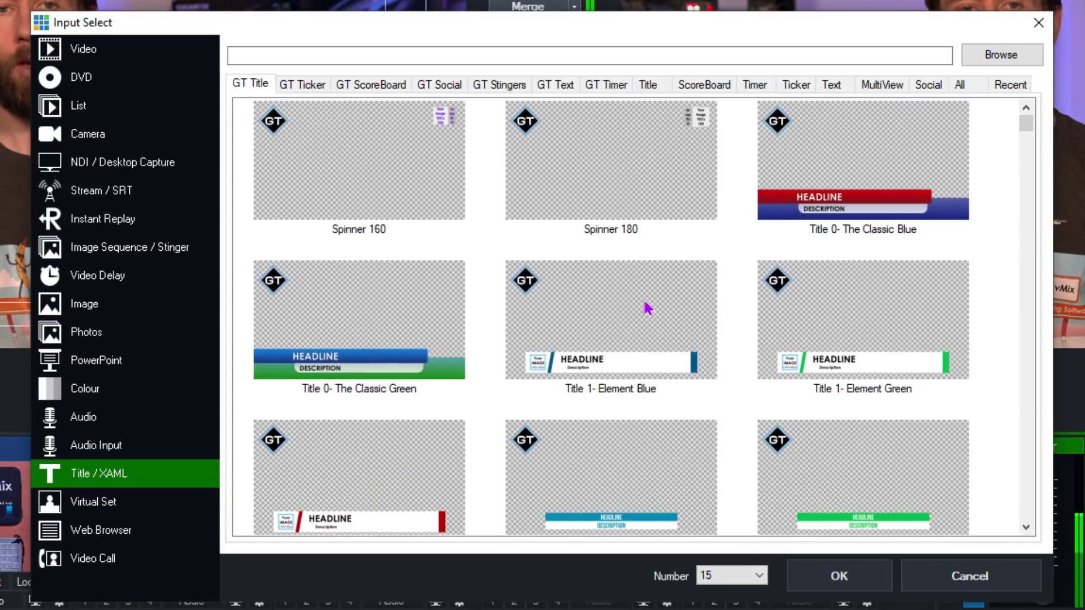
{"action": "left_click_drag", "start_coordinate": [1026, 128], "coordinate": [1029, 331]}
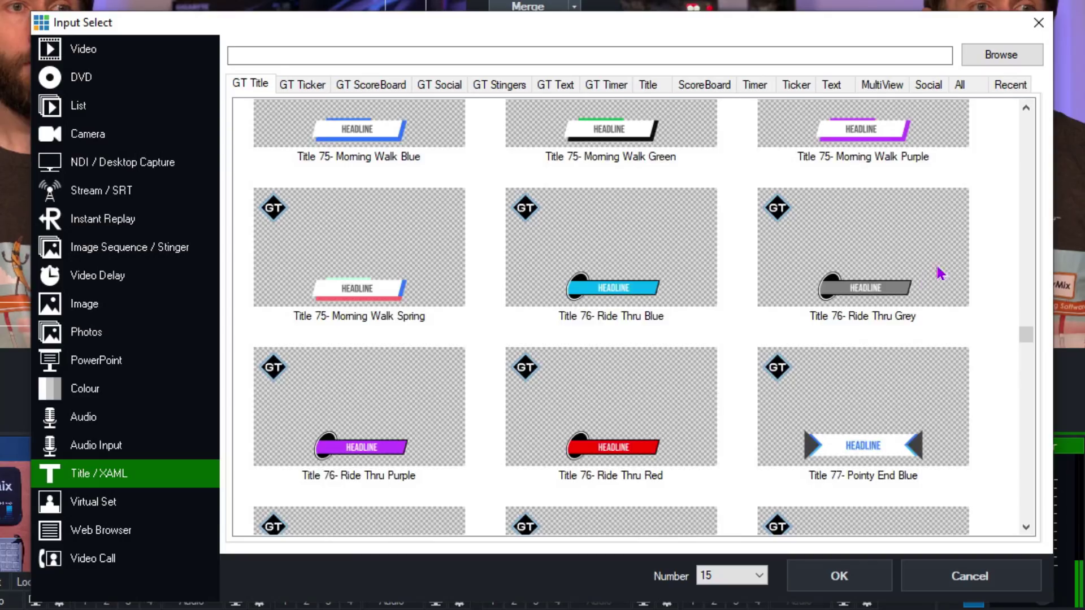
{"action": "scroll", "coordinate": [940, 274], "scroll_direction": "down", "scroll_amount": 5}
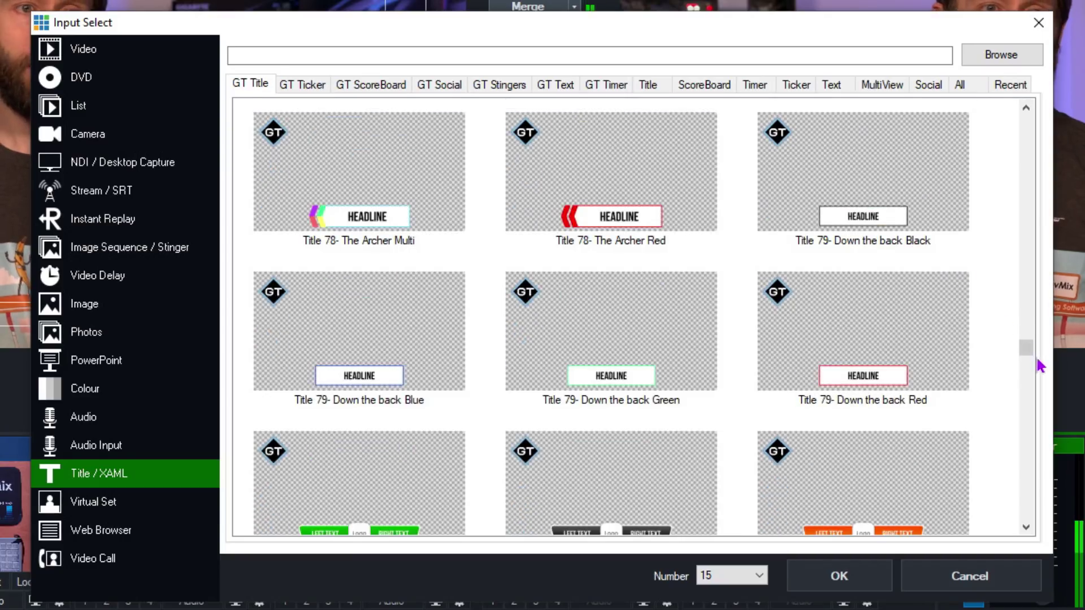
{"action": "left_click_drag", "start_coordinate": [1027, 346], "coordinate": [1025, 377]}
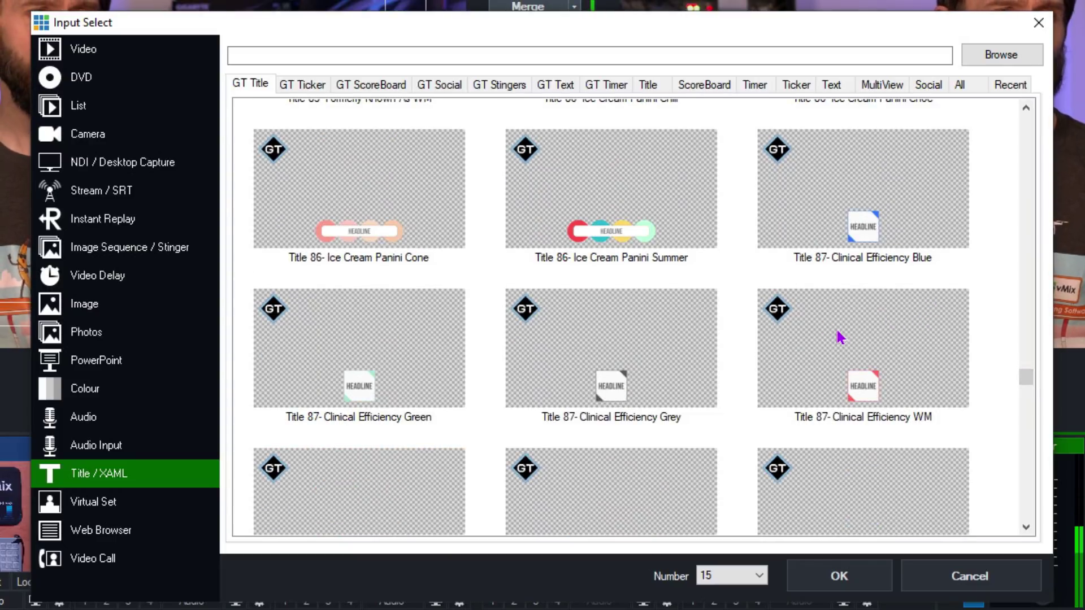
{"action": "scroll", "coordinate": [617, 339], "scroll_direction": "up", "scroll_amount": 8}
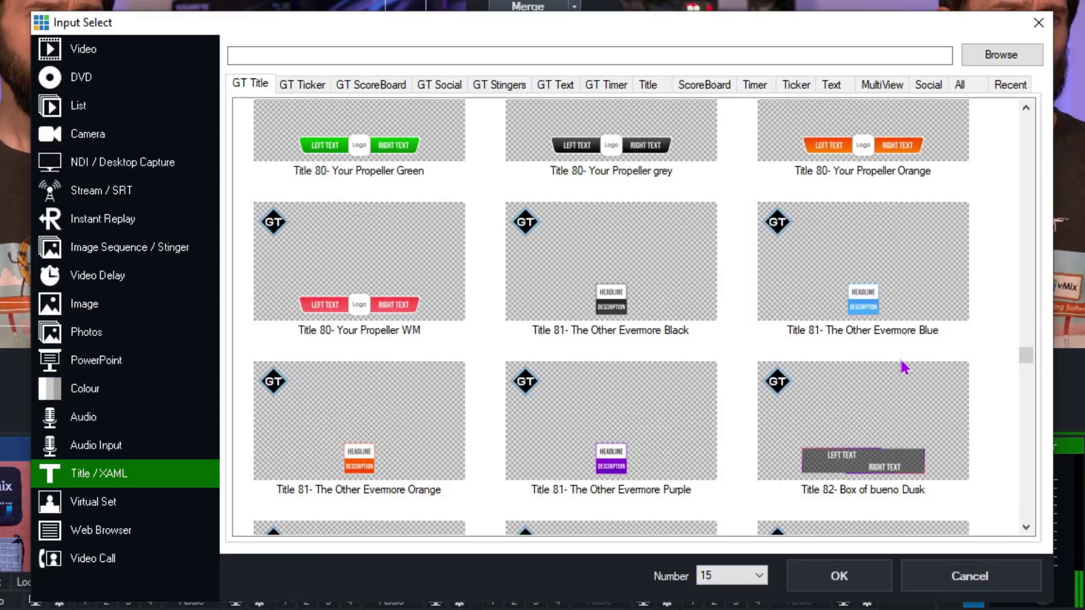
{"action": "left_click", "coordinate": [817, 132]}
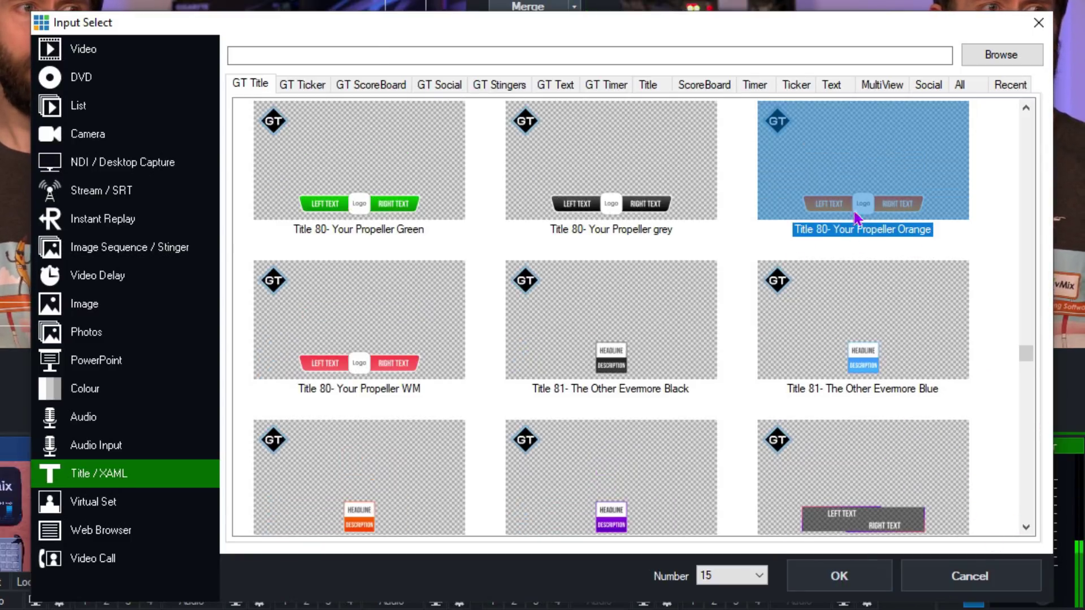
{"action": "left_click", "coordinate": [840, 577]}
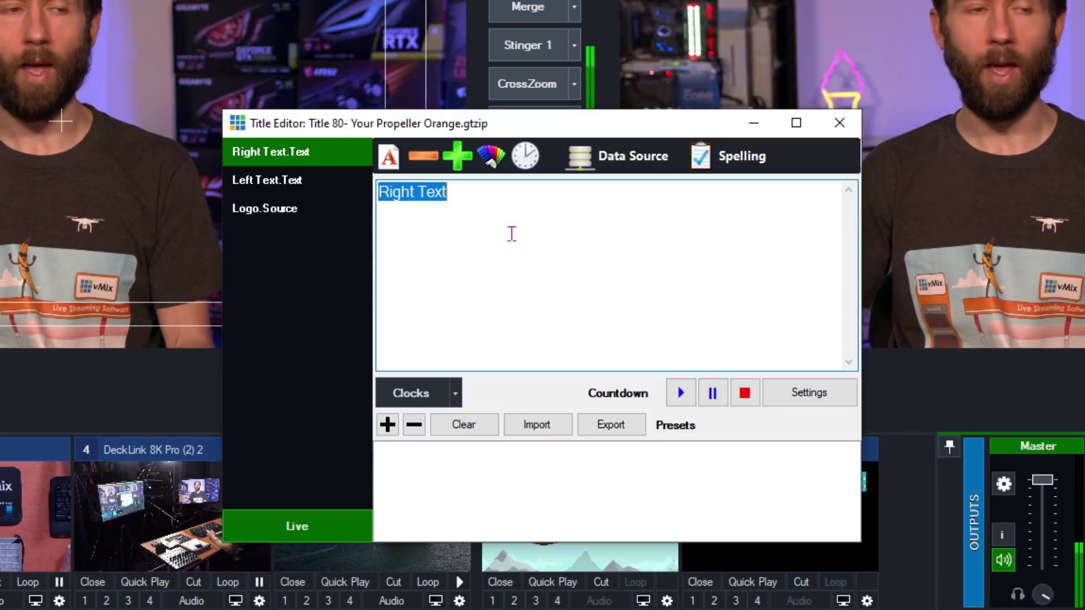
- Enter a first name as right text, Hello! as left text, and the vMix Bug image as logo
{"action": "type", "text": "Tim"}
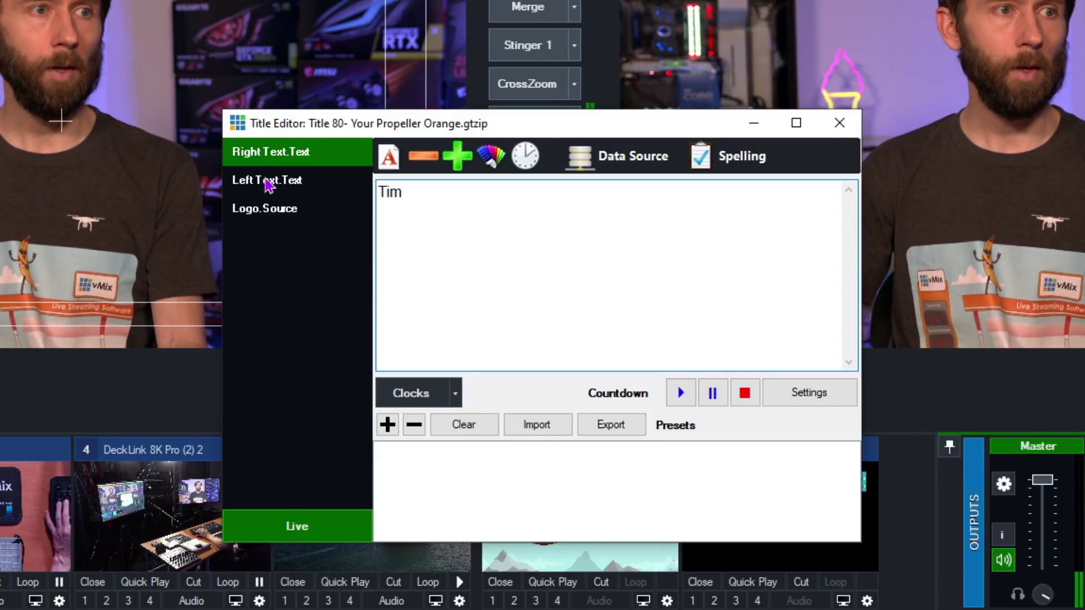
{"action": "left_click", "coordinate": [316, 181]}
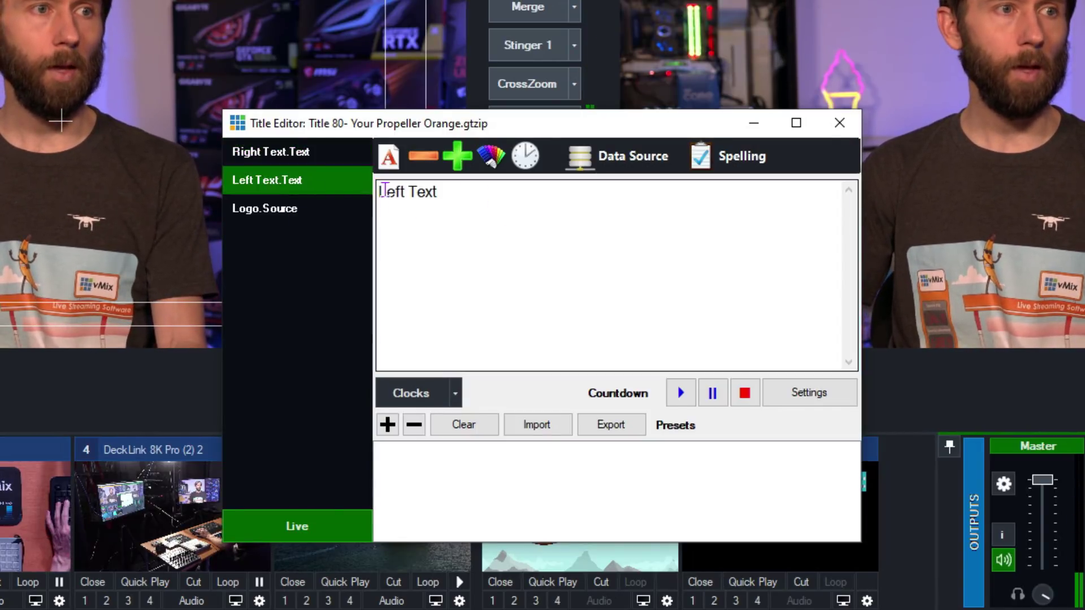
{"action": "type", "text": "Hello!"}
{"action": "left_click", "coordinate": [289, 214]}
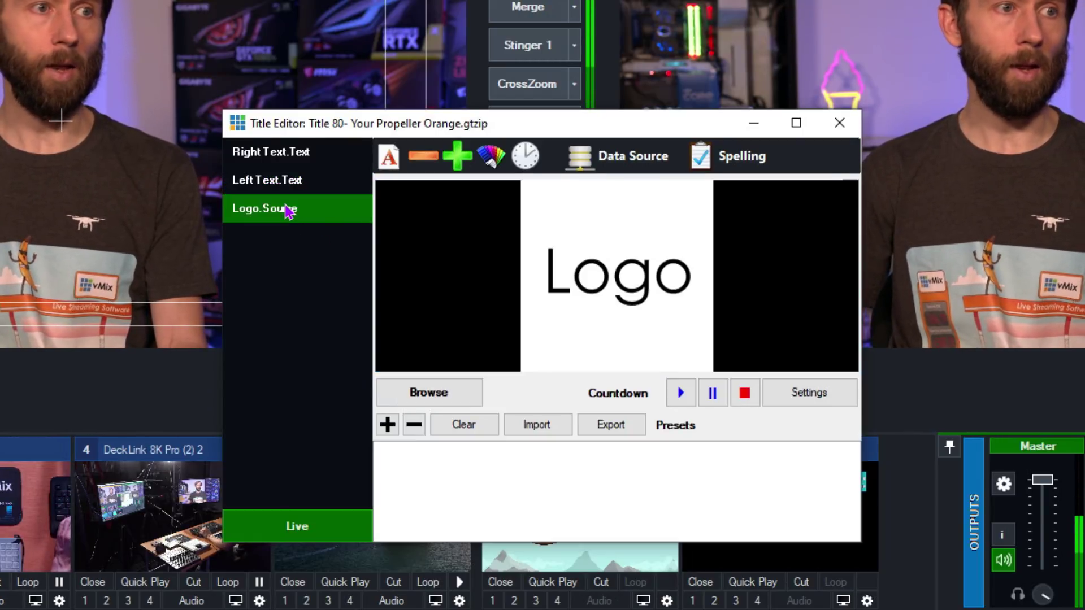
{"action": "left_click", "coordinate": [423, 391]}
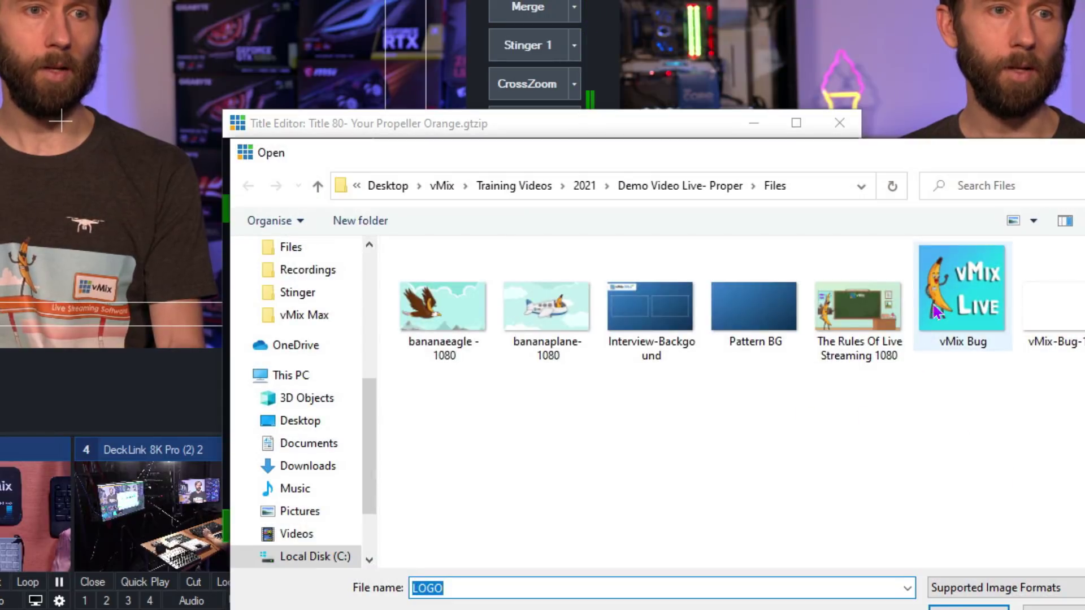
{"action": "left_click", "coordinate": [968, 608]}
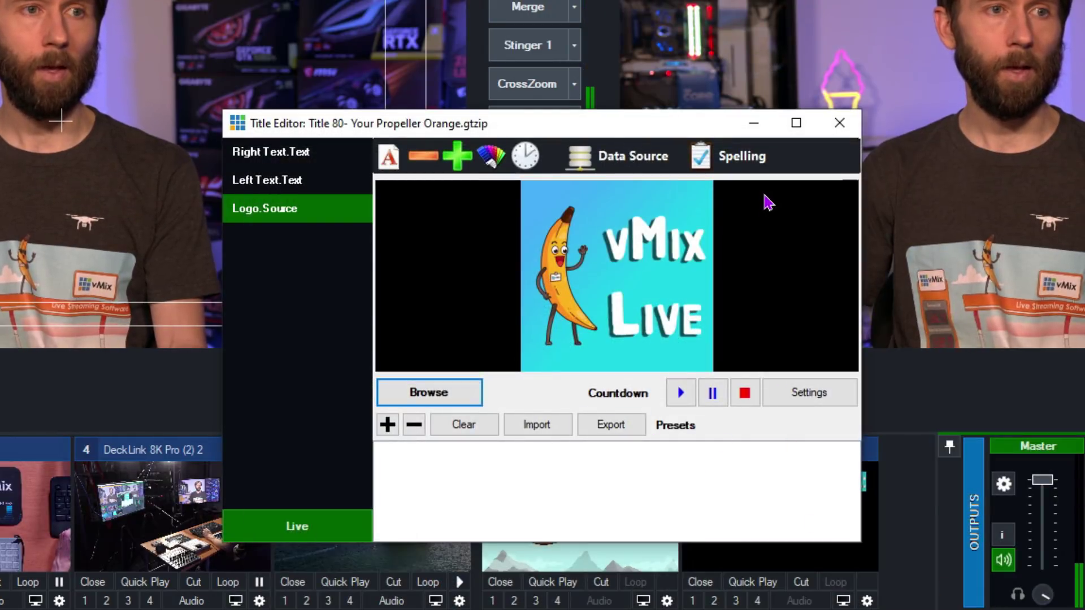
{"action": "left_click", "coordinate": [281, 164]}
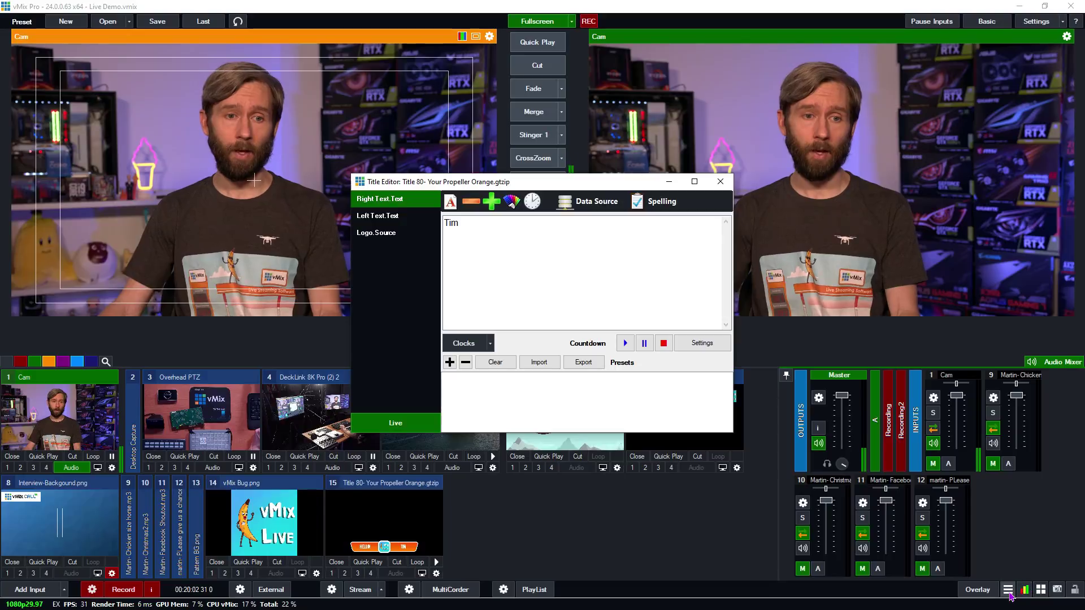
{"action": "left_click", "coordinate": [1008, 592]}
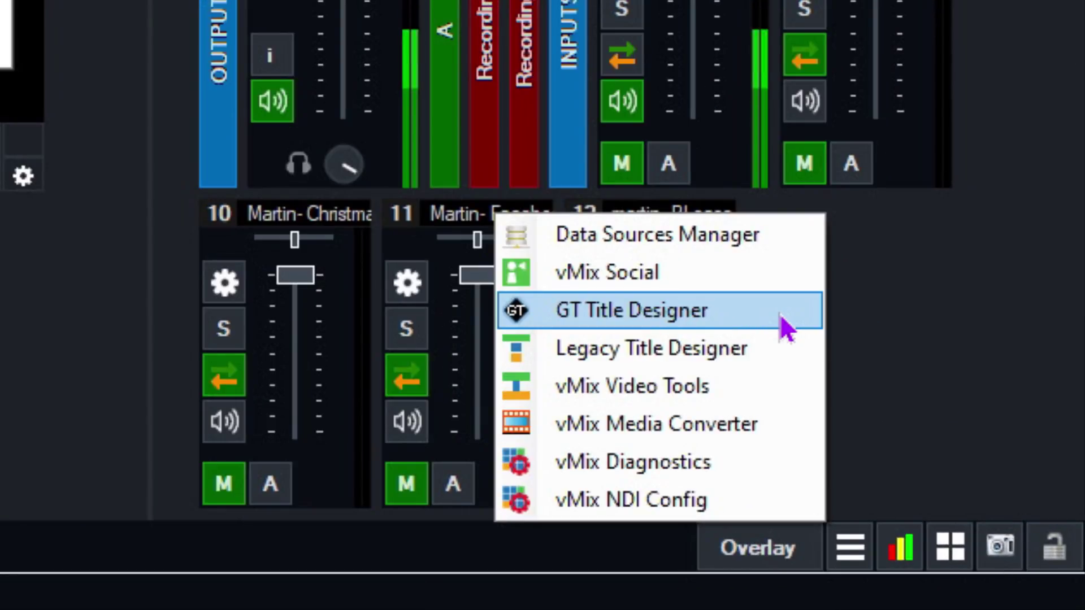
{"action": "left_click", "coordinate": [868, 311]}
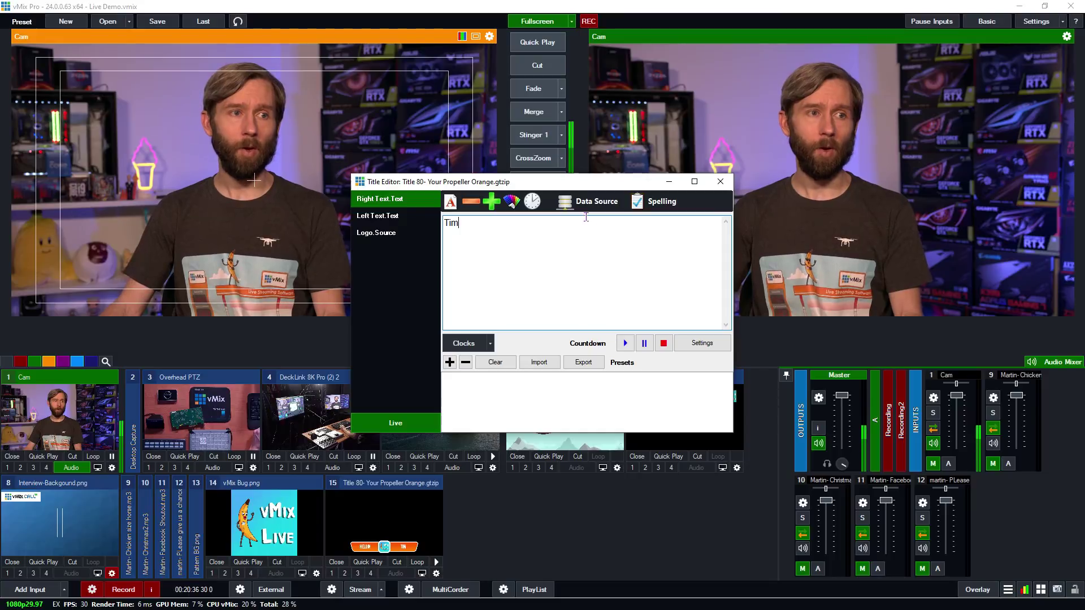
- Browse the right text's data source options and manager, cancel without linking, and close the title editor
{"action": "left_click", "coordinate": [586, 202]}
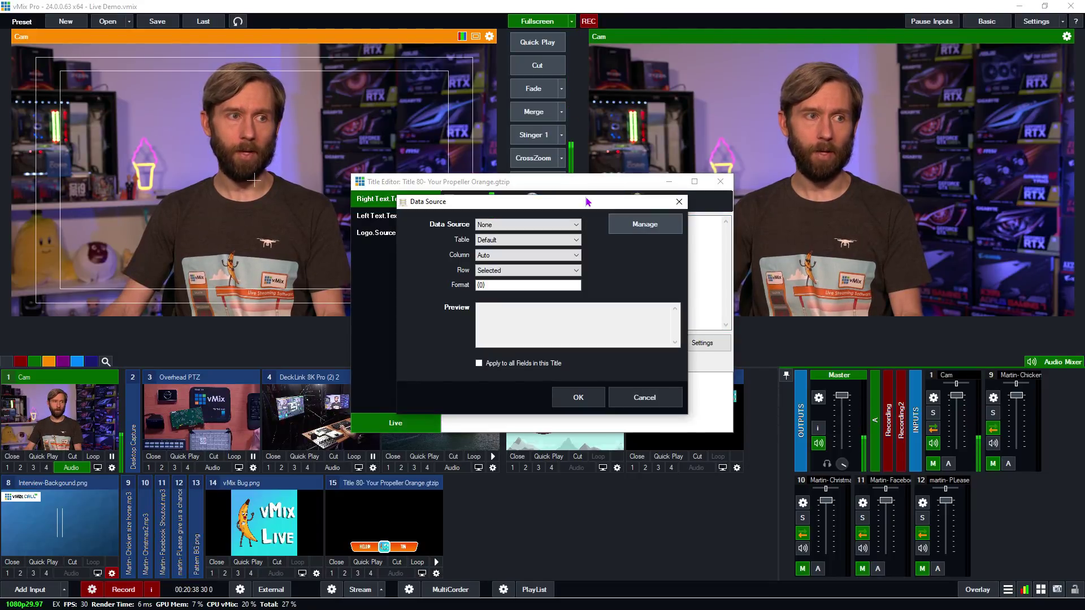
{"action": "left_click", "coordinate": [501, 224]}
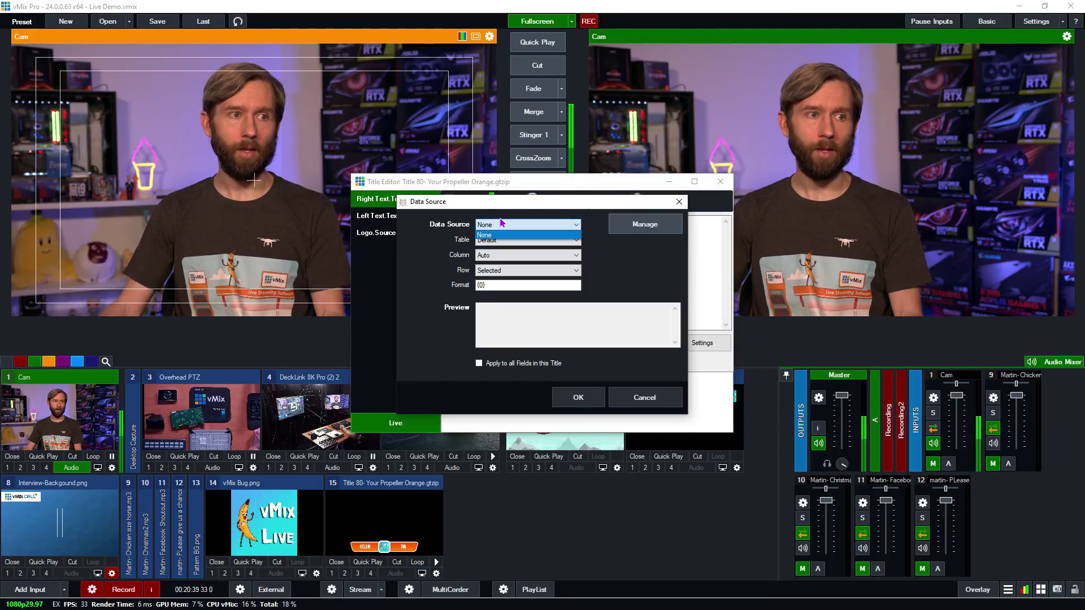
{"action": "left_click", "coordinate": [648, 283]}
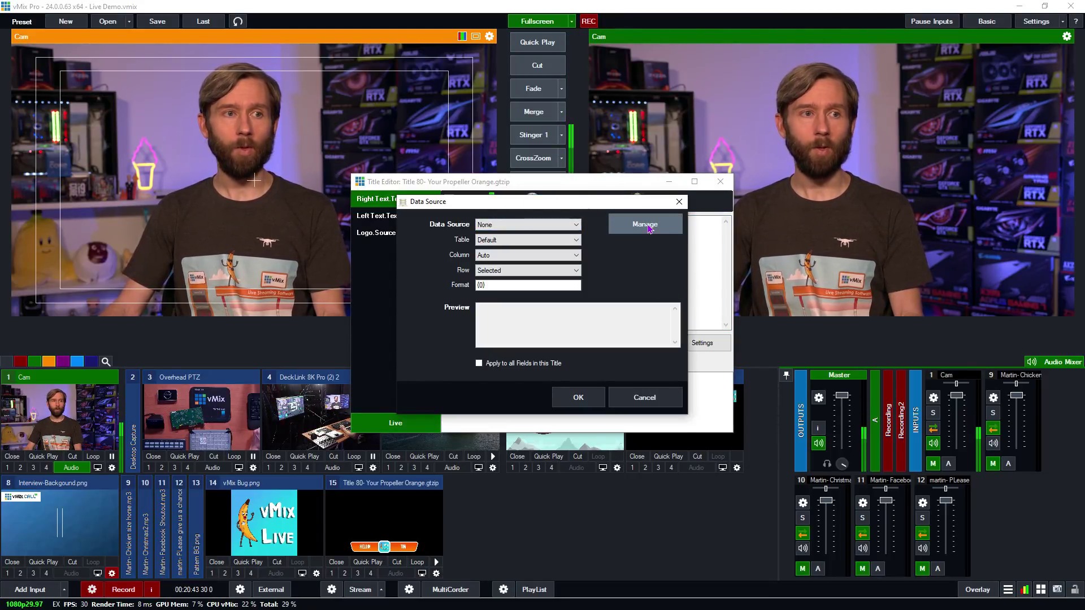
{"action": "left_click", "coordinate": [646, 224]}
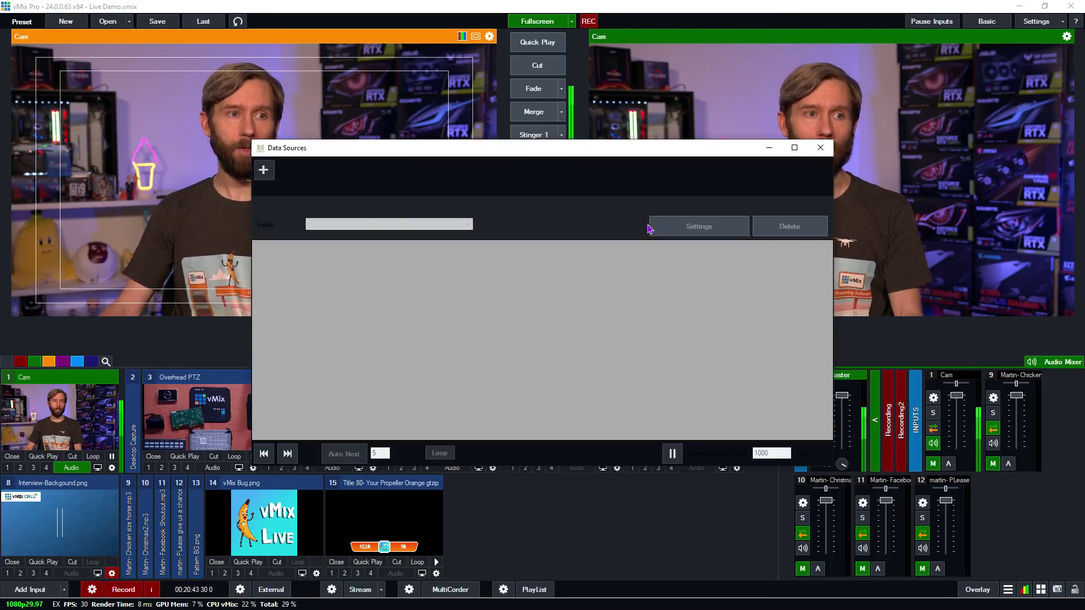
{"action": "left_click", "coordinate": [263, 171]}
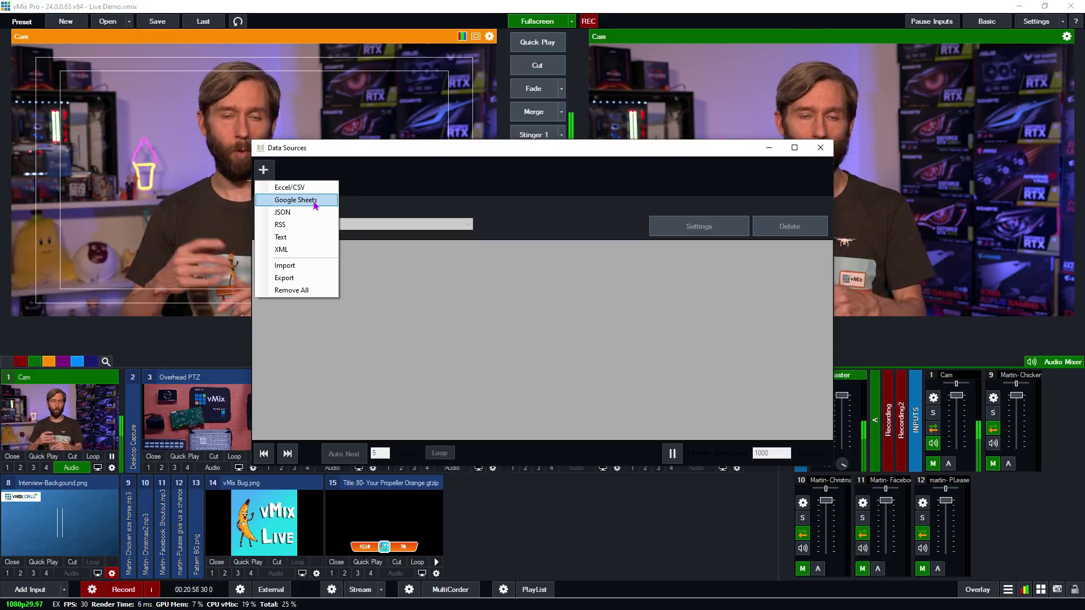
{"action": "left_click", "coordinate": [614, 184]}
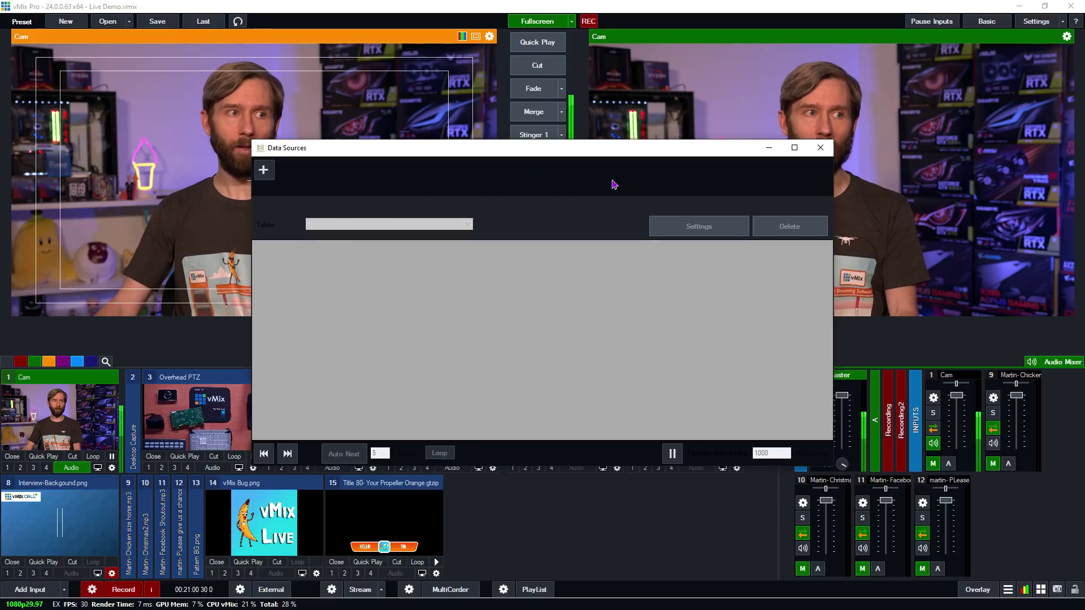
{"action": "left_click", "coordinate": [820, 148]}
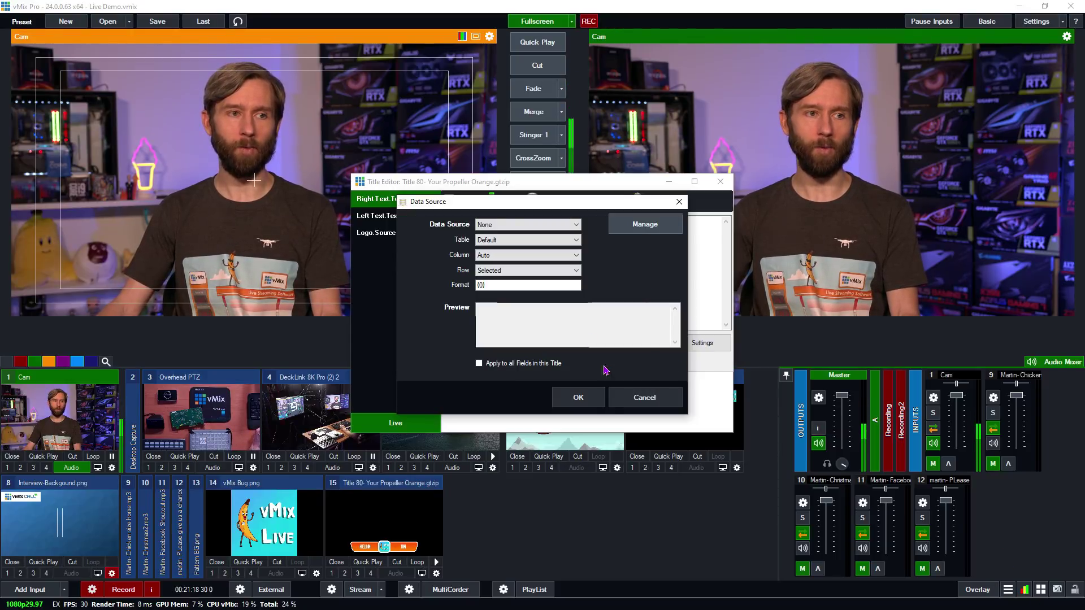
{"action": "left_click", "coordinate": [620, 402]}
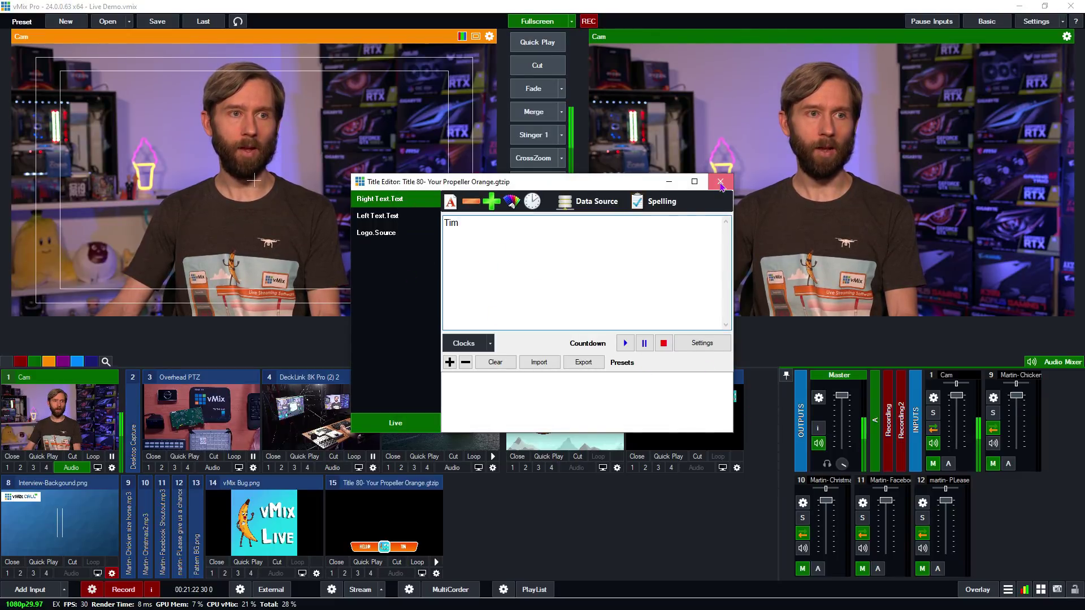
{"action": "left_click", "coordinate": [720, 182]}
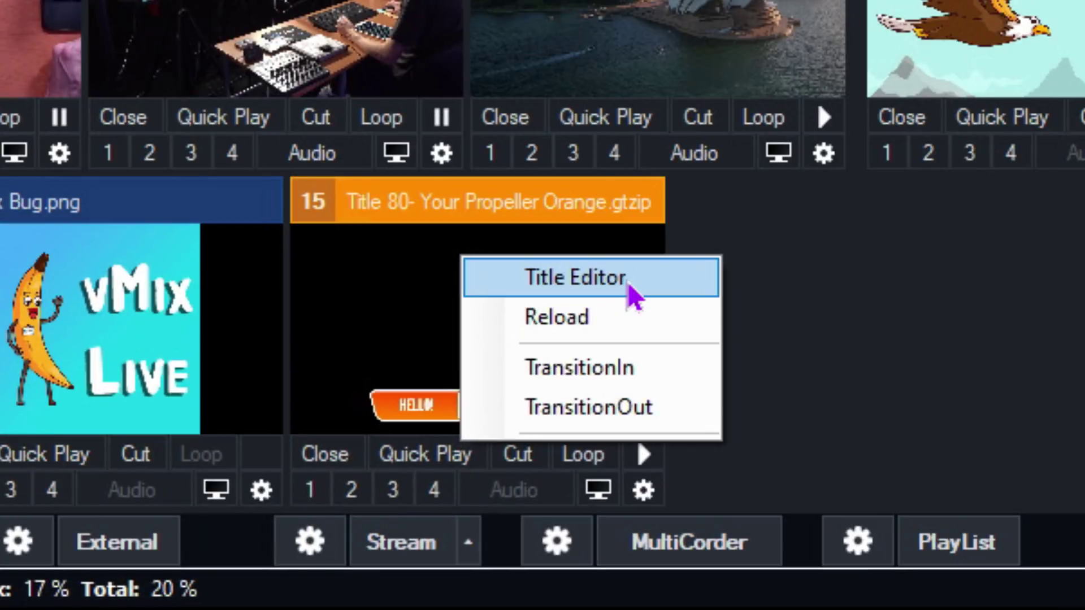
- Save the current title text as a preset, then save a second preset with a different first name
{"action": "left_click", "coordinate": [438, 502]}
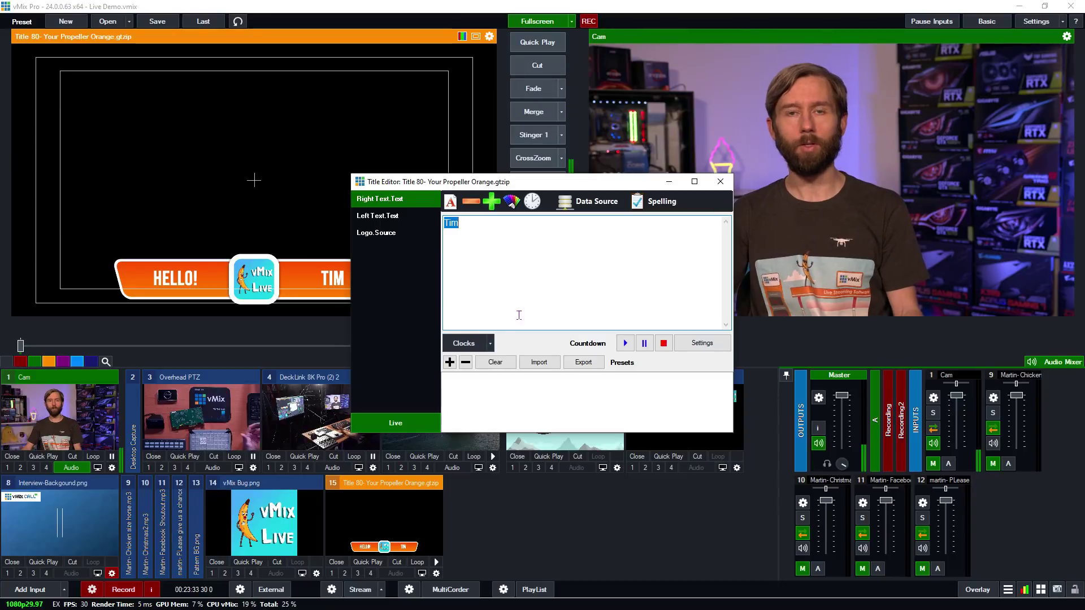
{"action": "left_click", "coordinate": [449, 362]}
{"action": "double_click", "coordinate": [450, 223]}
{"action": "type", "text": "Tom"}
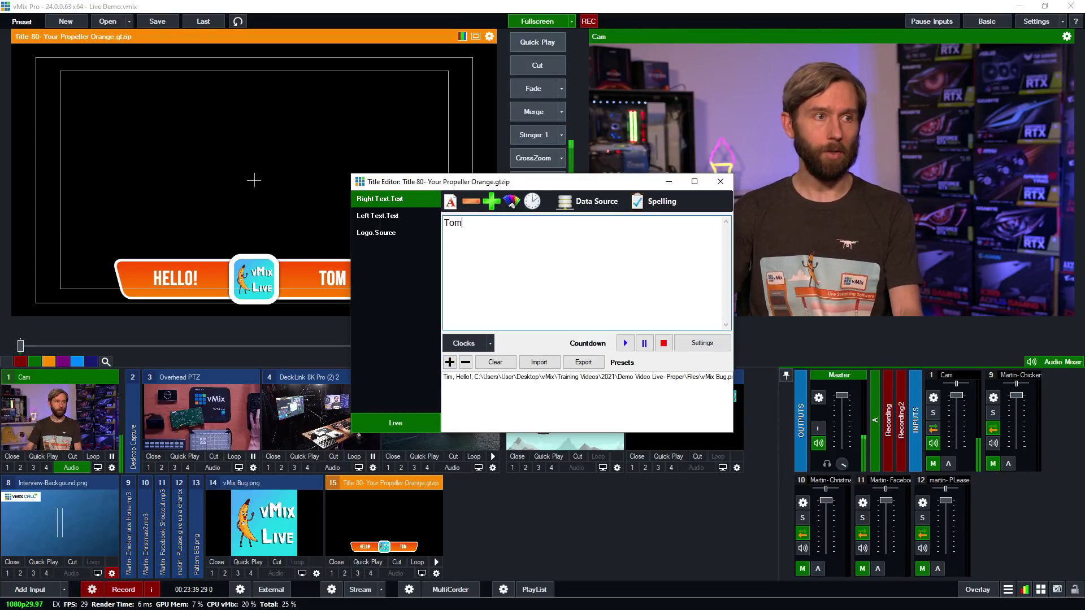
{"action": "left_click", "coordinate": [450, 362]}
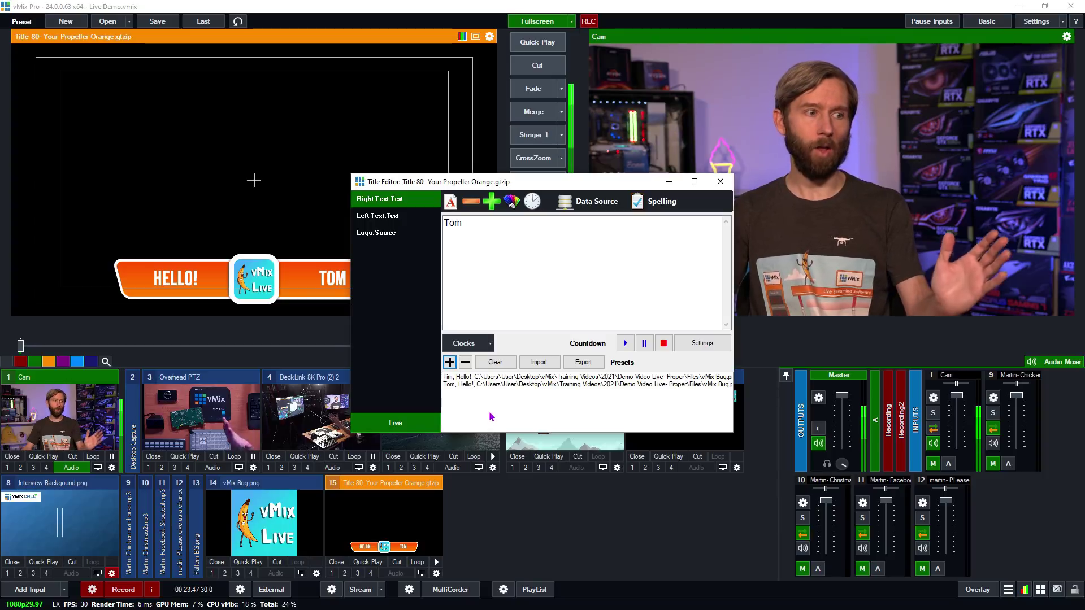
- Reapply the original first-name 'Hello!' preset and close the title editor
{"action": "left_click", "coordinate": [475, 385]}
{"action": "left_click", "coordinate": [483, 377]}
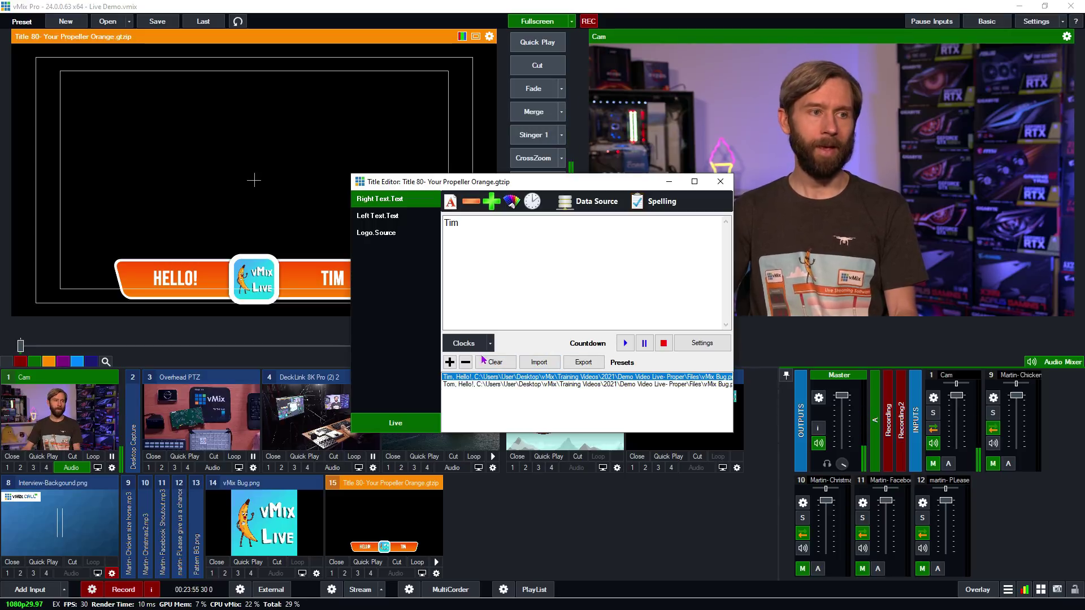
{"action": "left_click", "coordinate": [720, 183]}
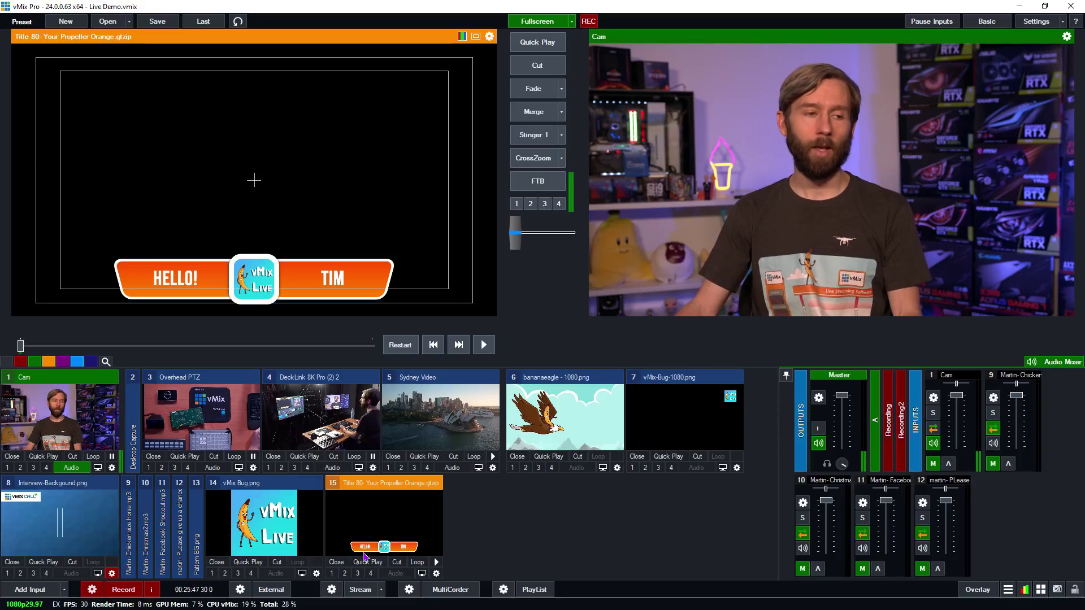
- Toggle the orange title on and off as overlay 1, then show the DeckLink camera as overlay 2
{"action": "left_click", "coordinate": [333, 574]}
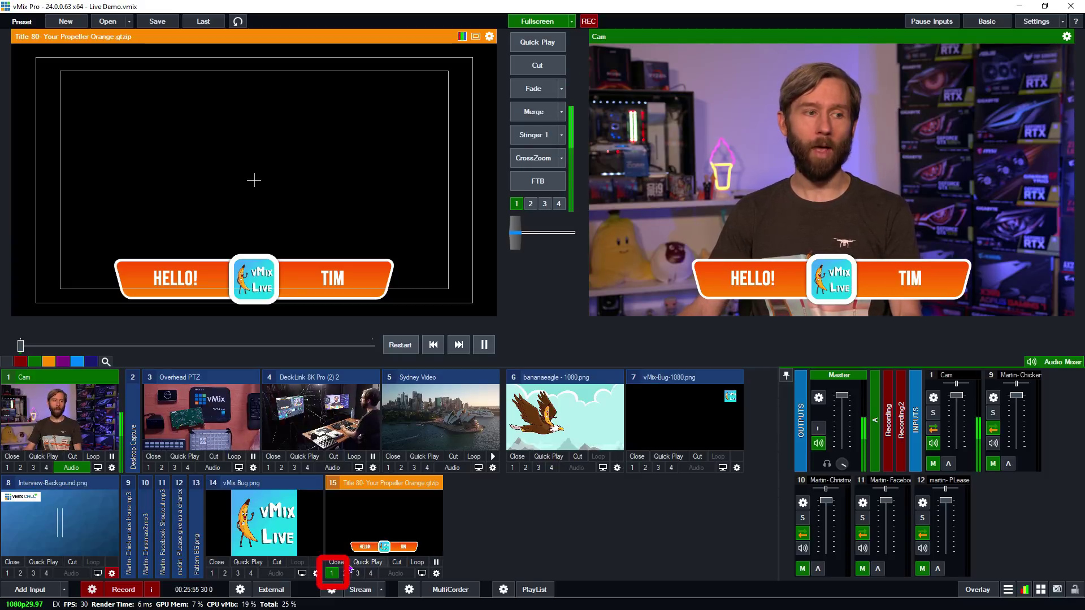
{"action": "left_click", "coordinate": [329, 573]}
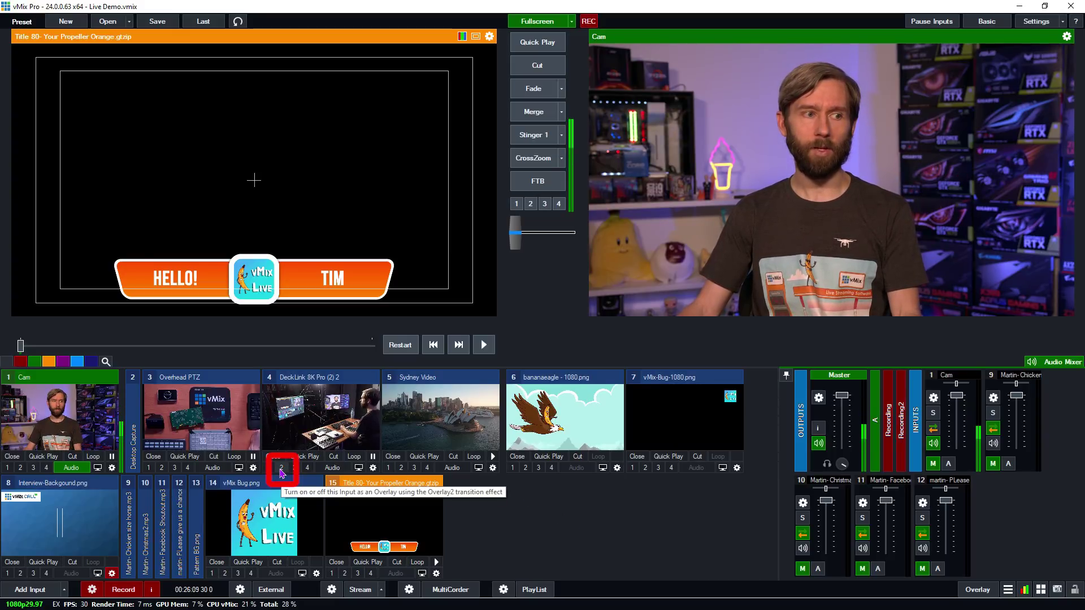
{"action": "left_click", "coordinate": [281, 471]}
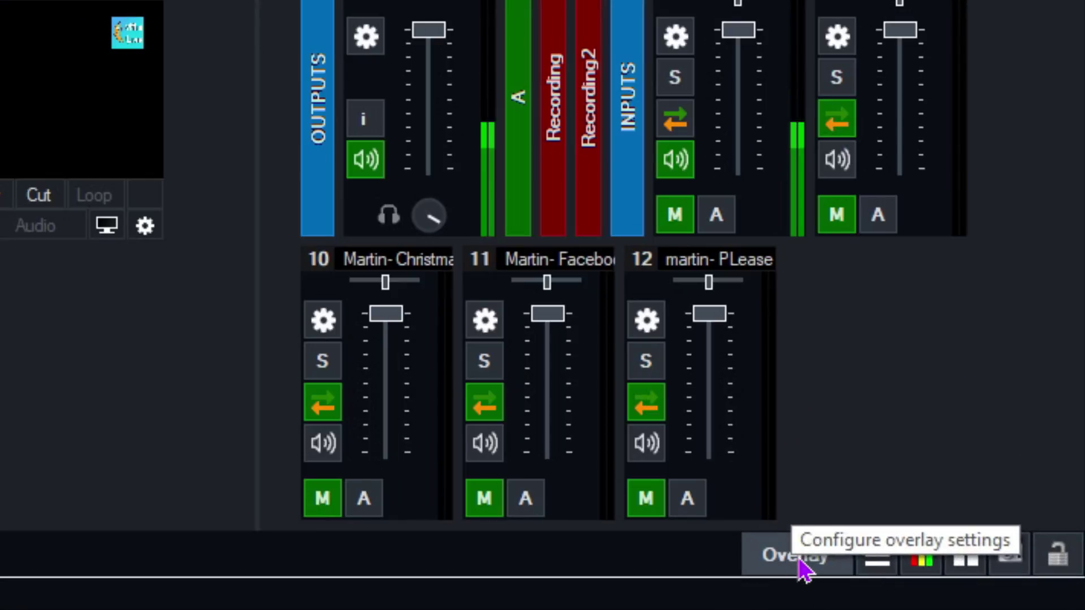
{"action": "left_click", "coordinate": [797, 557]}
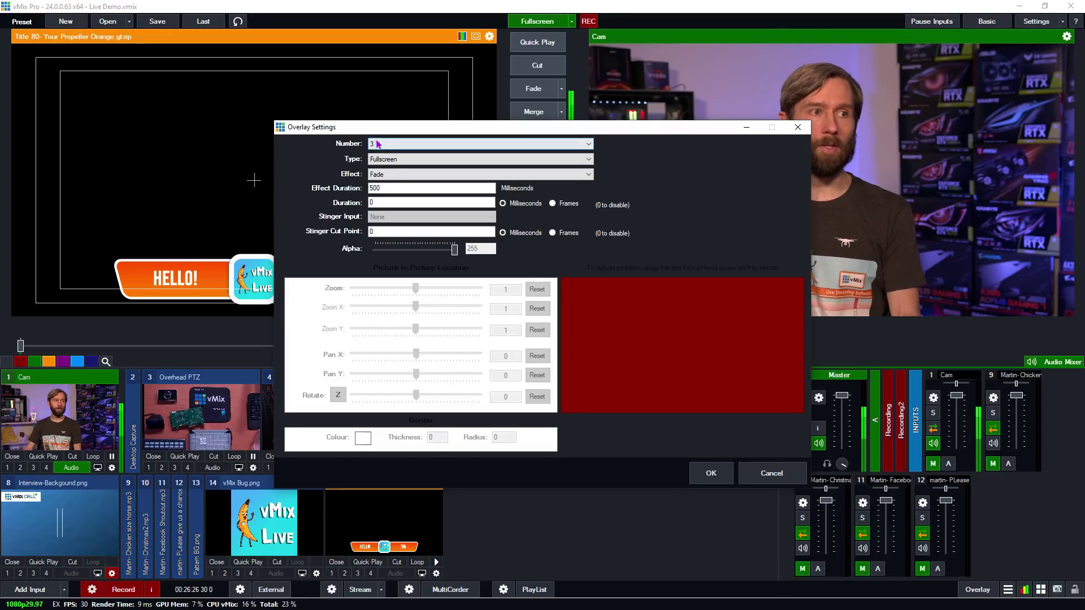
- Inspect overlay channels 1 and 2 in Overlay Settings, then switch channel 3 to PictureInPicture type
{"action": "left_click", "coordinate": [377, 144]}
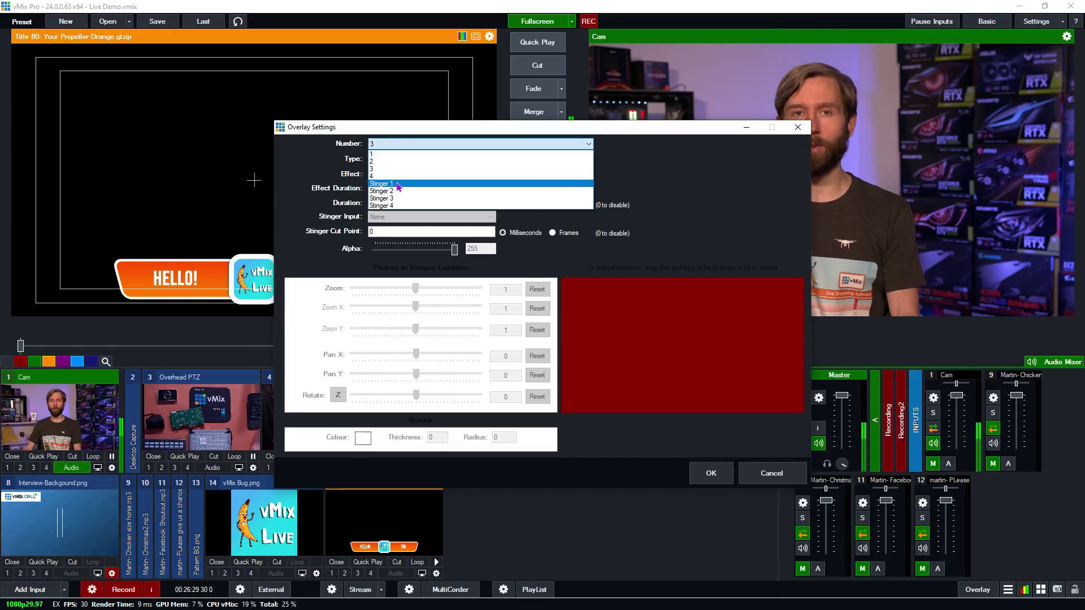
{"action": "left_click", "coordinate": [378, 156]}
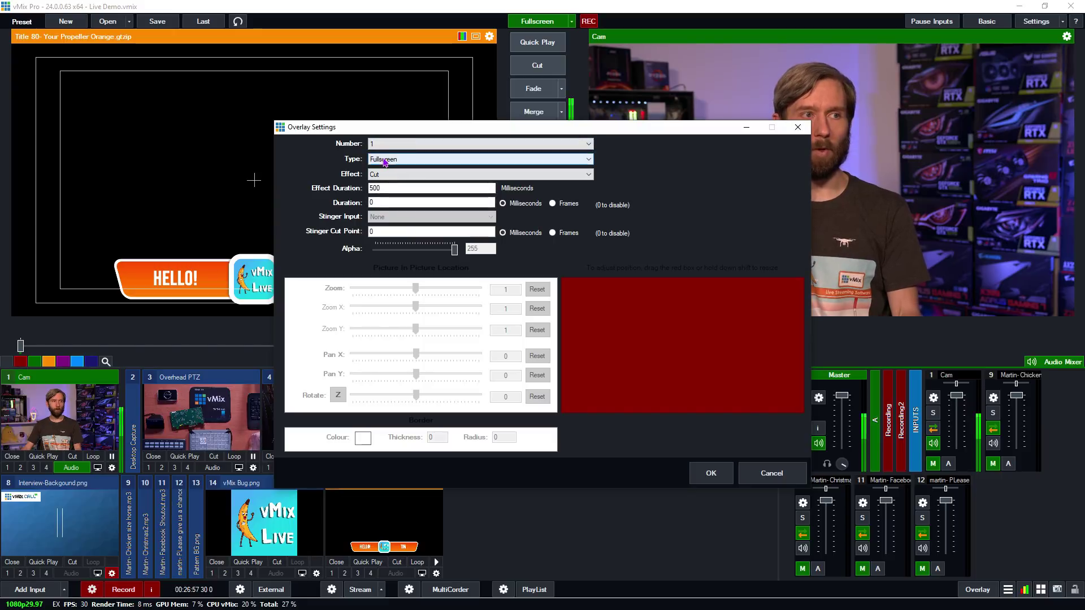
{"action": "left_click", "coordinate": [395, 145]}
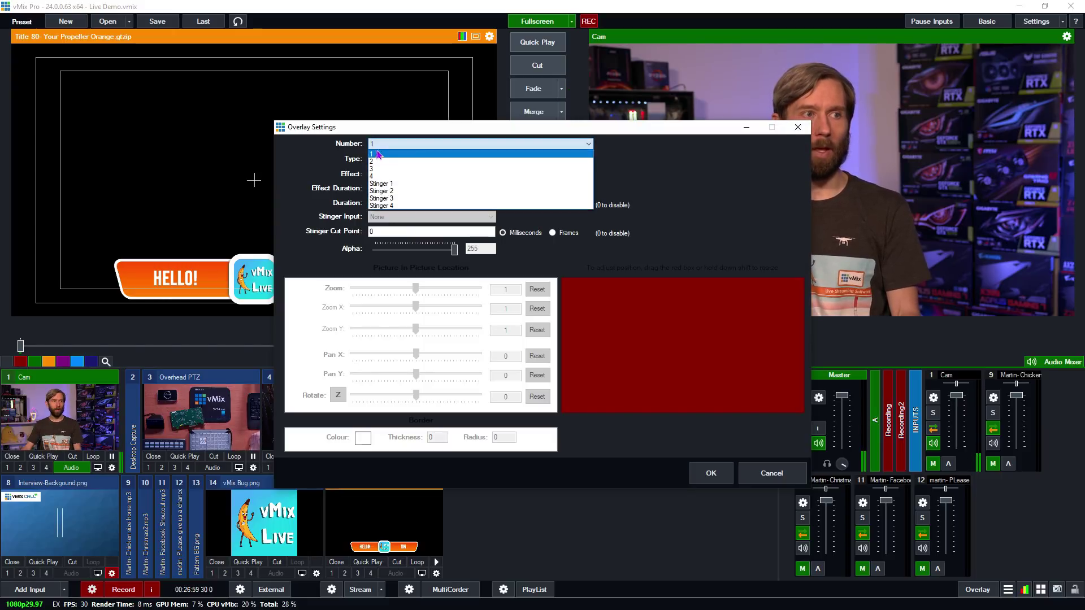
{"action": "left_click", "coordinate": [395, 159]}
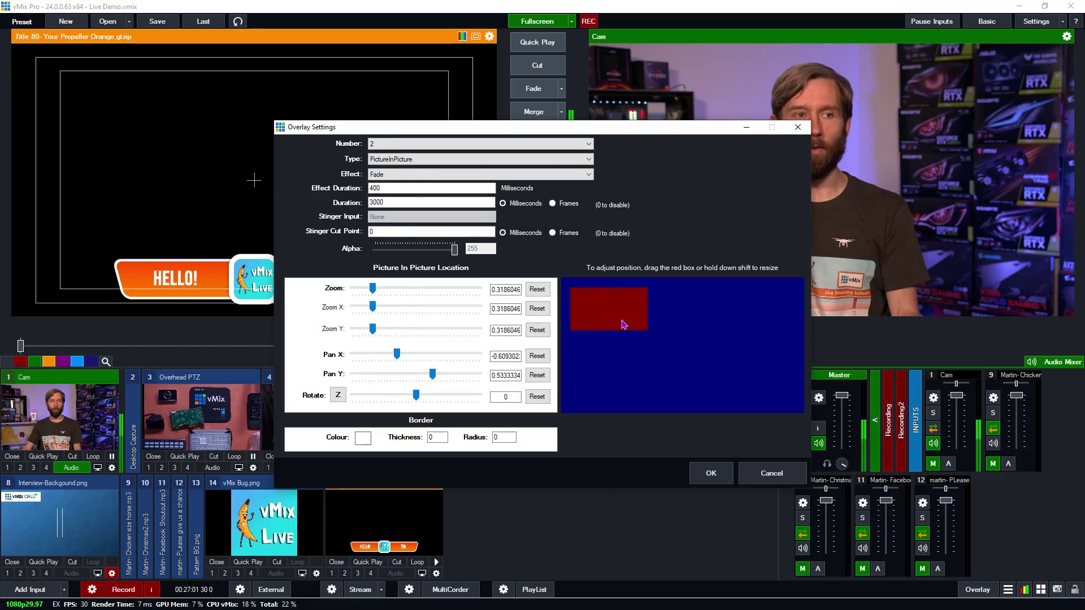
{"action": "left_click", "coordinate": [390, 144]}
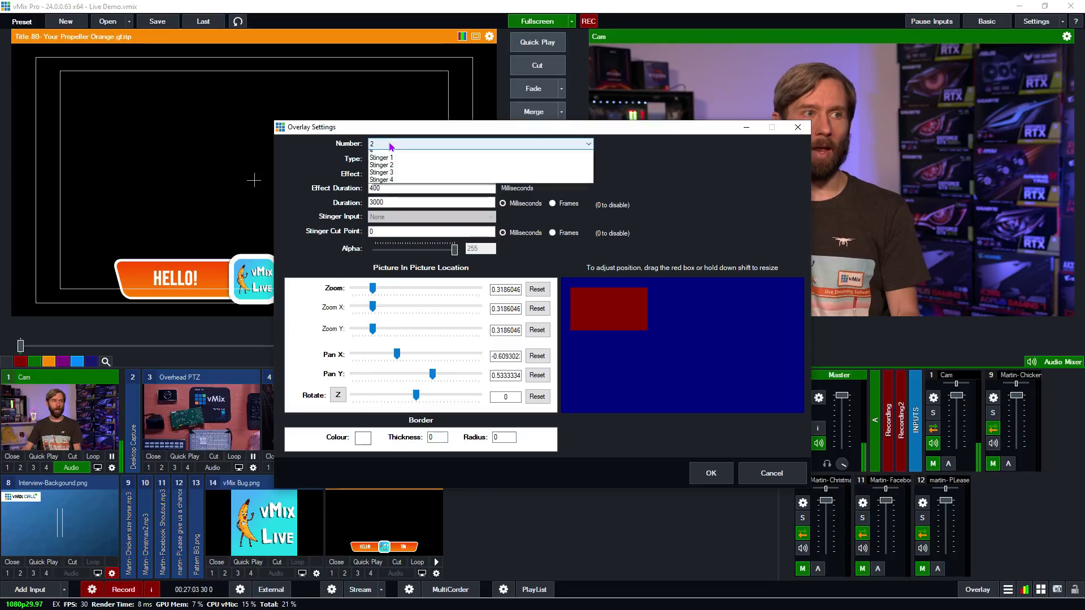
{"action": "left_click", "coordinate": [387, 169]}
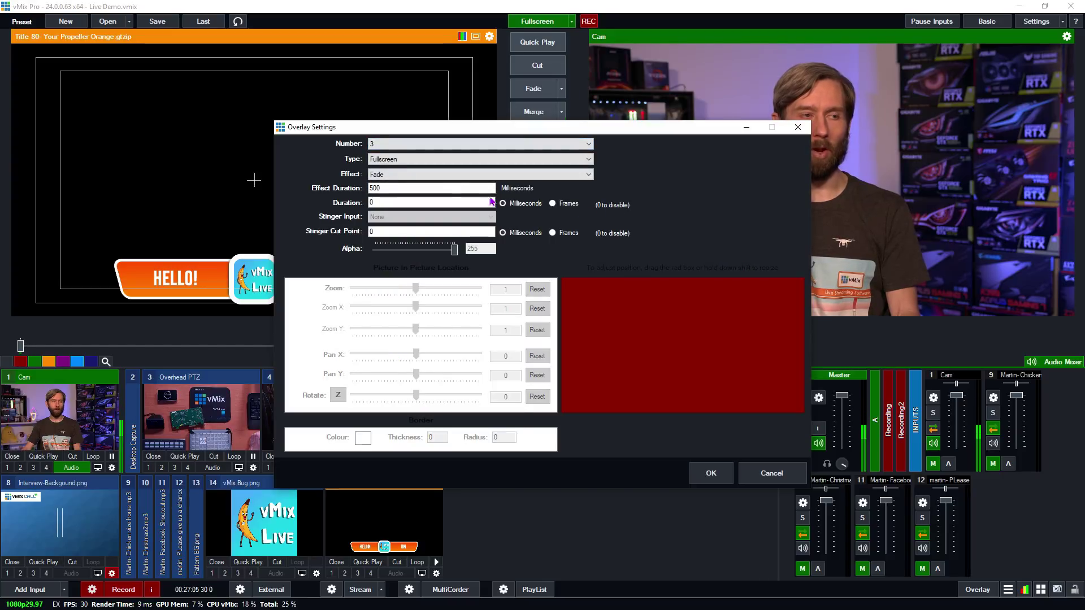
{"action": "left_click", "coordinate": [394, 160]}
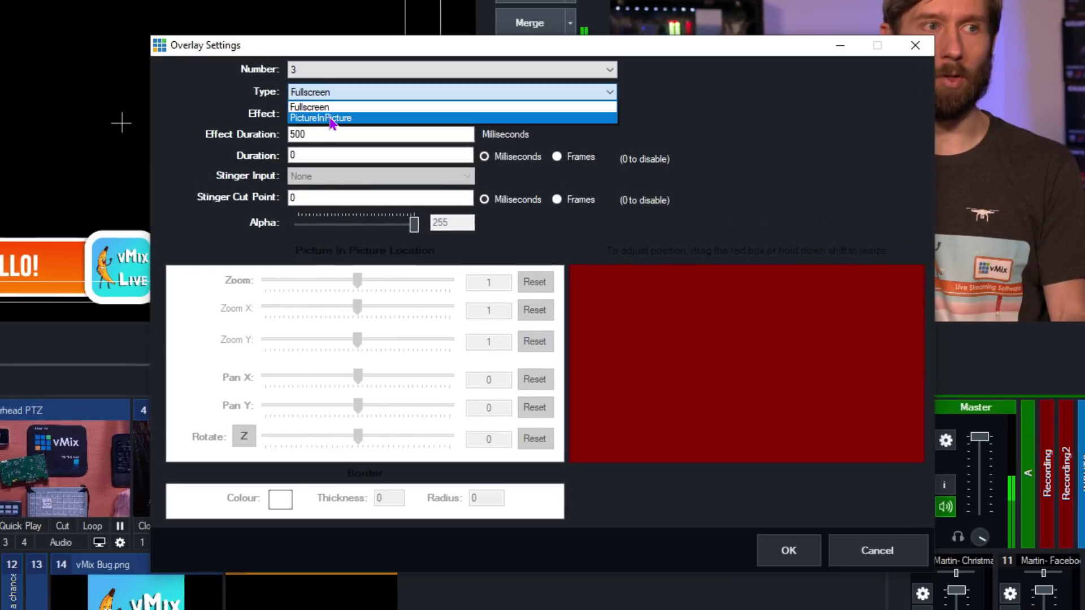
{"action": "left_click", "coordinate": [332, 119]}
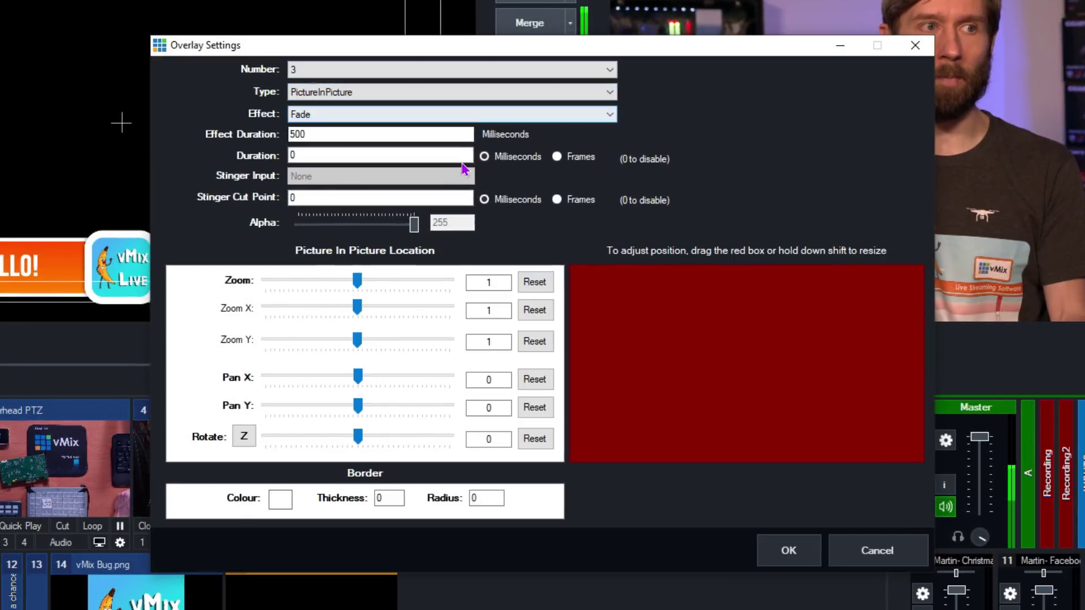
- Keep the Fade effect for overlay 3 with a 1000 ms effect duration and 4000 ms duration
{"action": "left_click", "coordinate": [314, 118]}
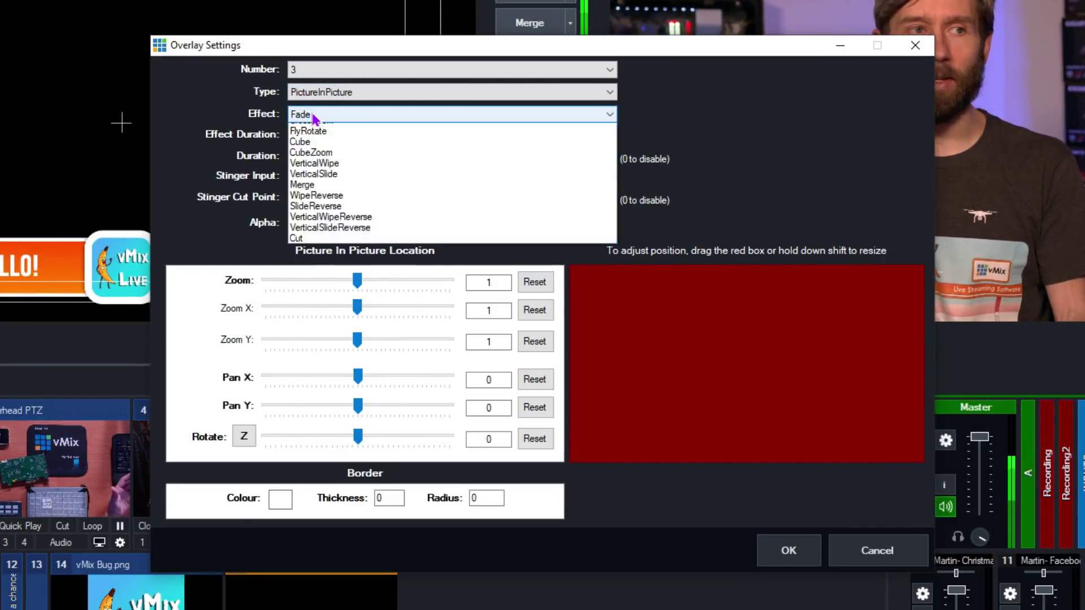
{"action": "left_click", "coordinate": [330, 121]}
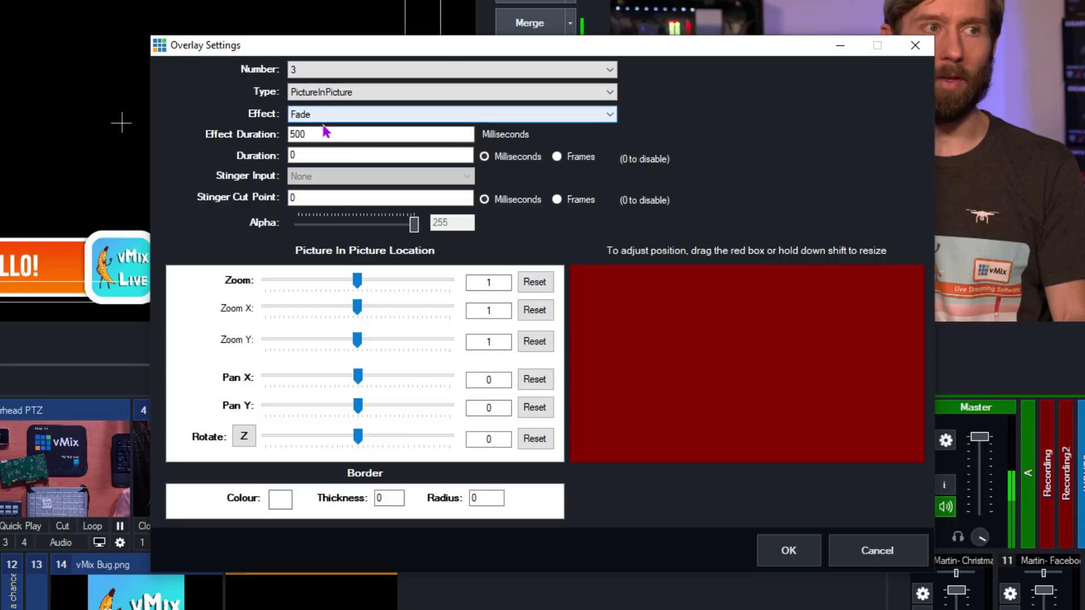
{"action": "key", "text": "Tab"}
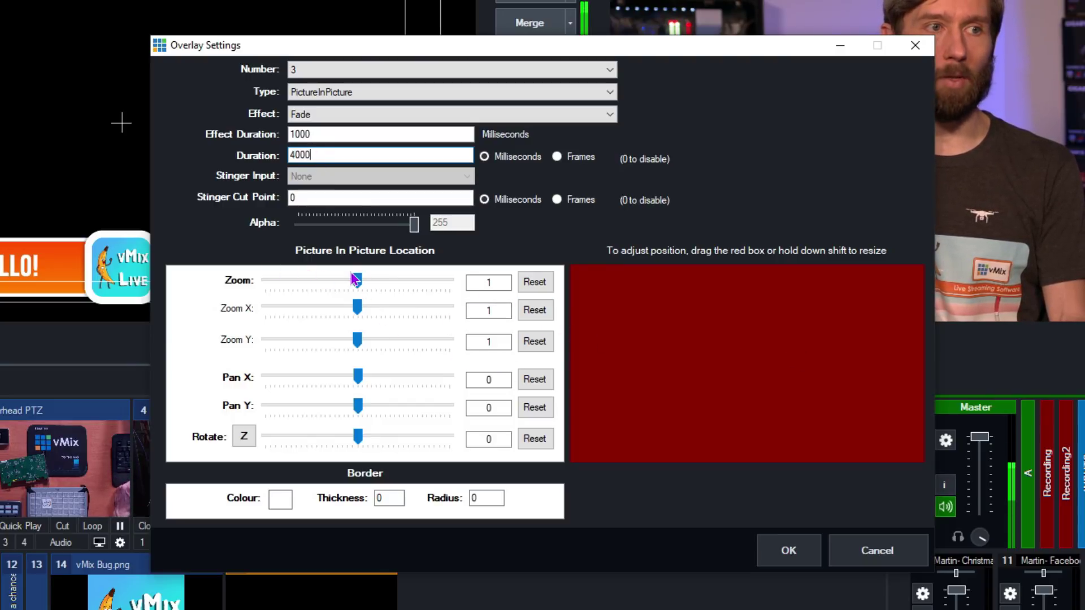
- Shrink the picture-in-picture to about 0.33 zoom, place it upper right, with border thickness 30
{"action": "left_click_drag", "start_coordinate": [352, 283], "coordinate": [297, 289]}
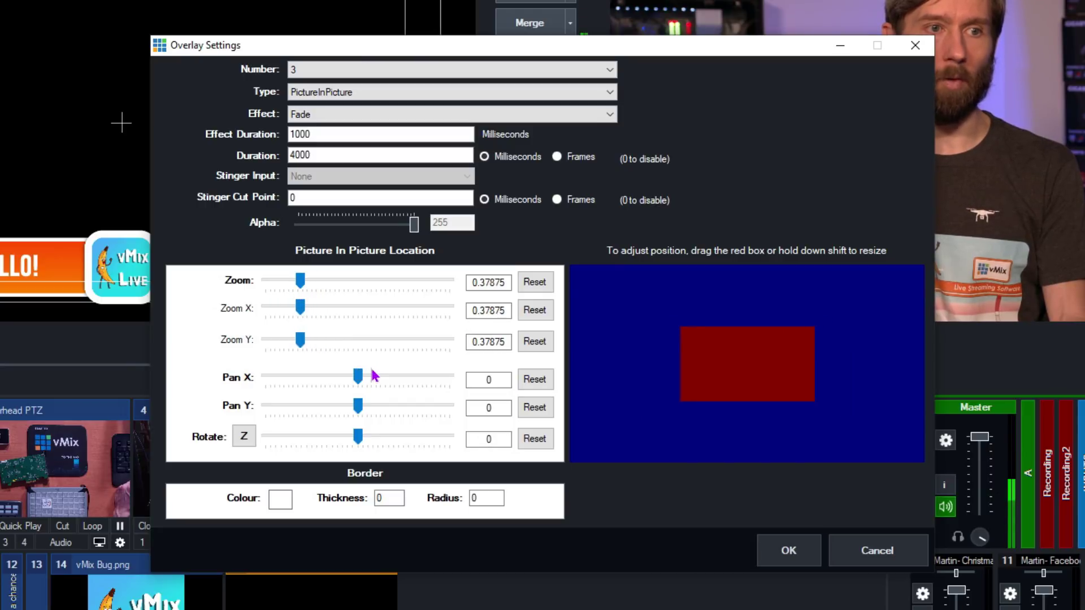
{"action": "mouse_move", "coordinate": [359, 383]}
{"action": "left_mouse_down"}
{"action": "mouse_move", "coordinate": [346, 382]}
{"action": "mouse_move", "coordinate": [358, 383]}
{"action": "left_mouse_up"}
{"action": "left_click_drag", "start_coordinate": [734, 376], "coordinate": [834, 337]}
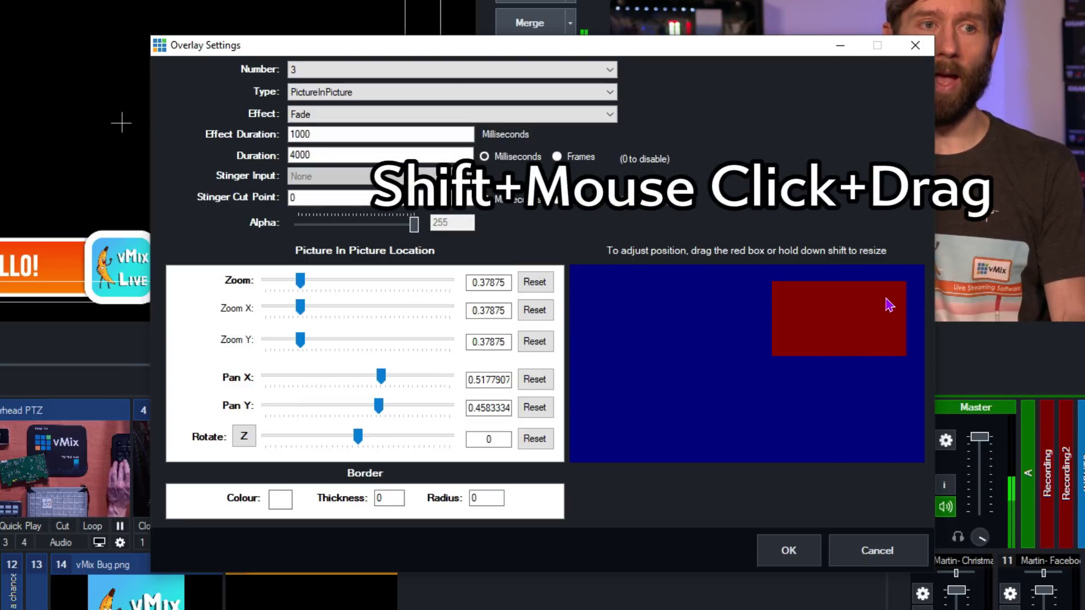
{"action": "left_click_drag", "start_coordinate": [887, 303], "coordinate": [865, 326]}
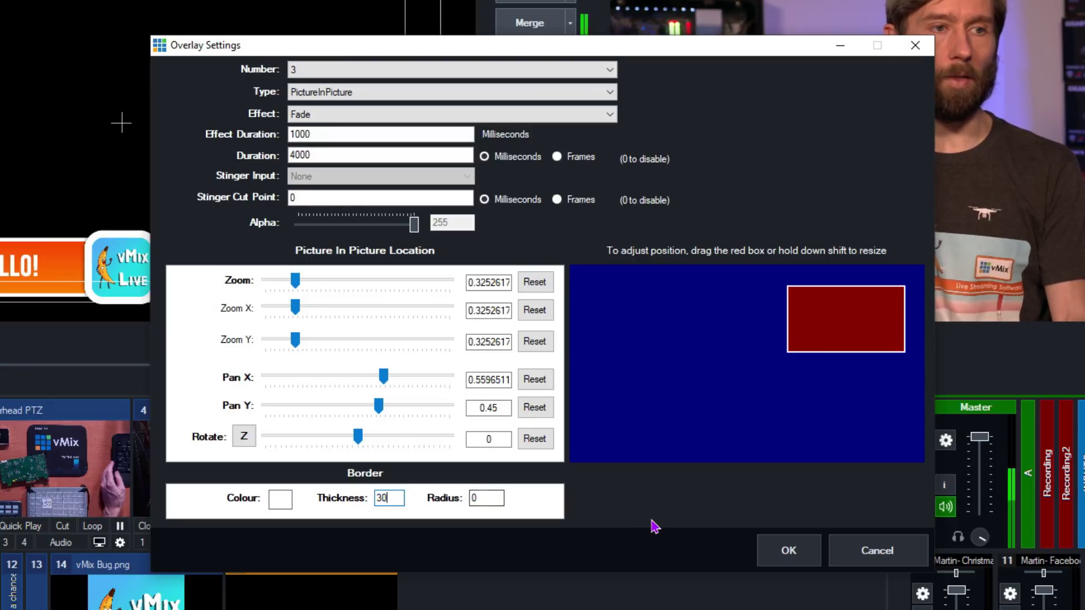
- Apply the overlay 3 settings and test Sydney Video as overlay 3, then remove it
{"action": "left_click", "coordinate": [789, 552]}
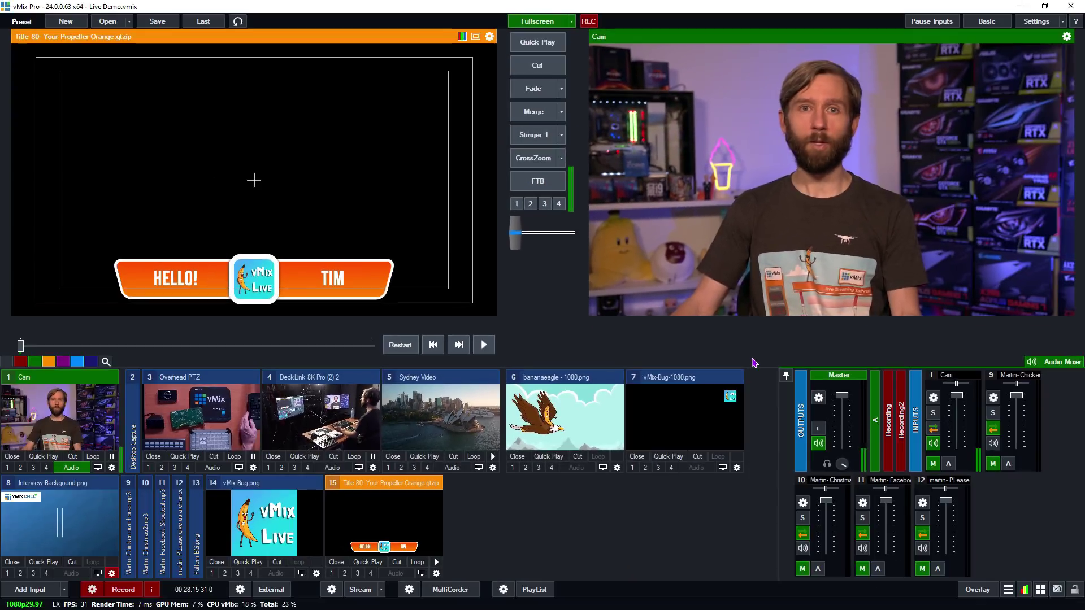
{"action": "left_click", "coordinate": [414, 468]}
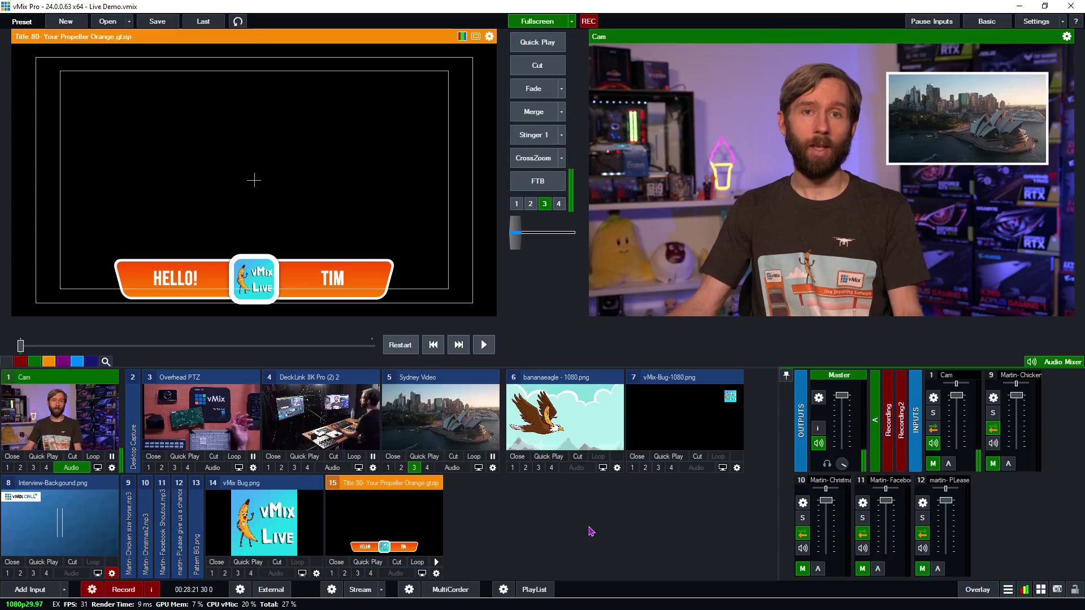
{"action": "key", "text": "3"}
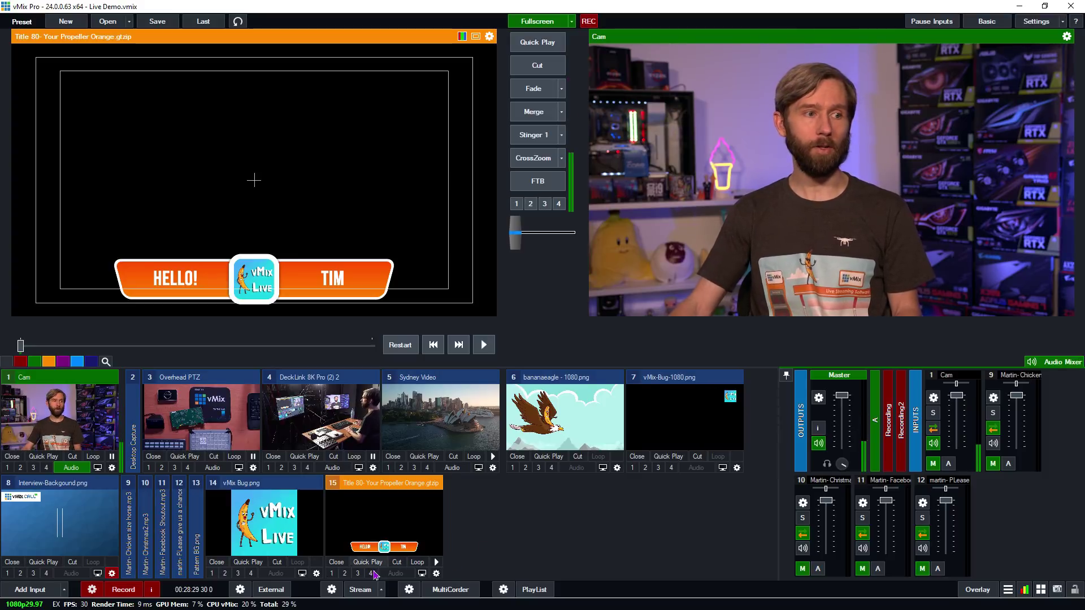
- Layer the orange Hello! title, Sydney Video and Overhead PTZ overlays onto the Cam output
{"action": "left_click", "coordinate": [335, 573]}
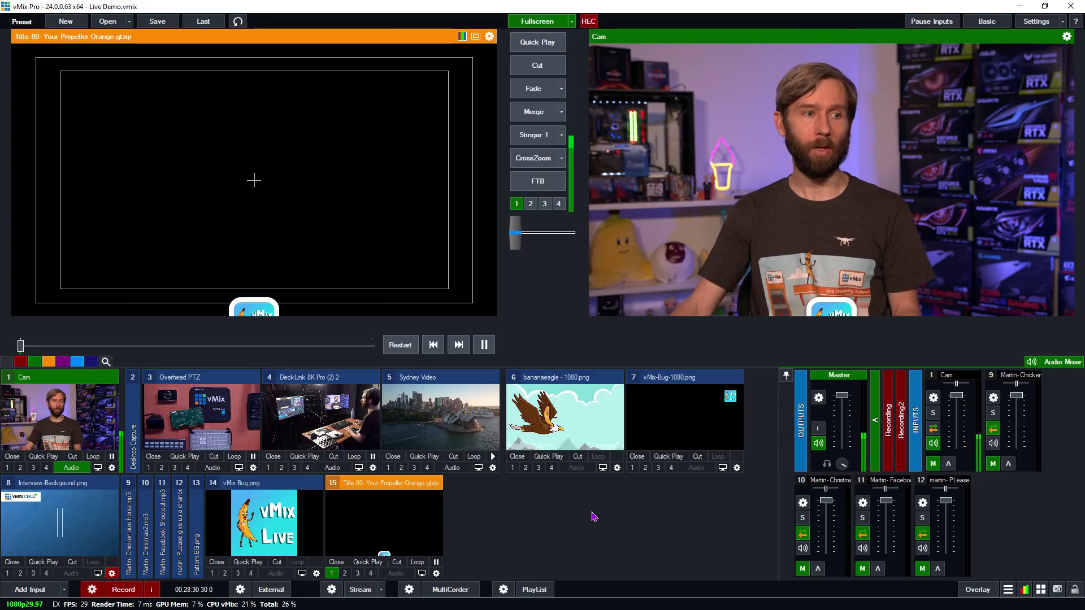
{"action": "left_click", "coordinate": [415, 469]}
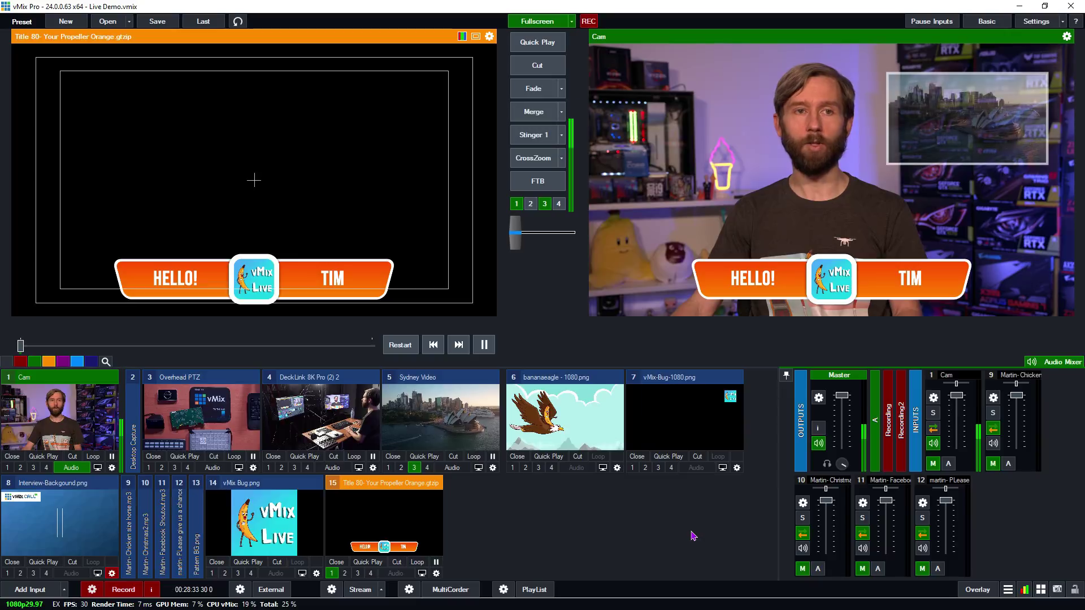
{"action": "left_click", "coordinate": [162, 468]}
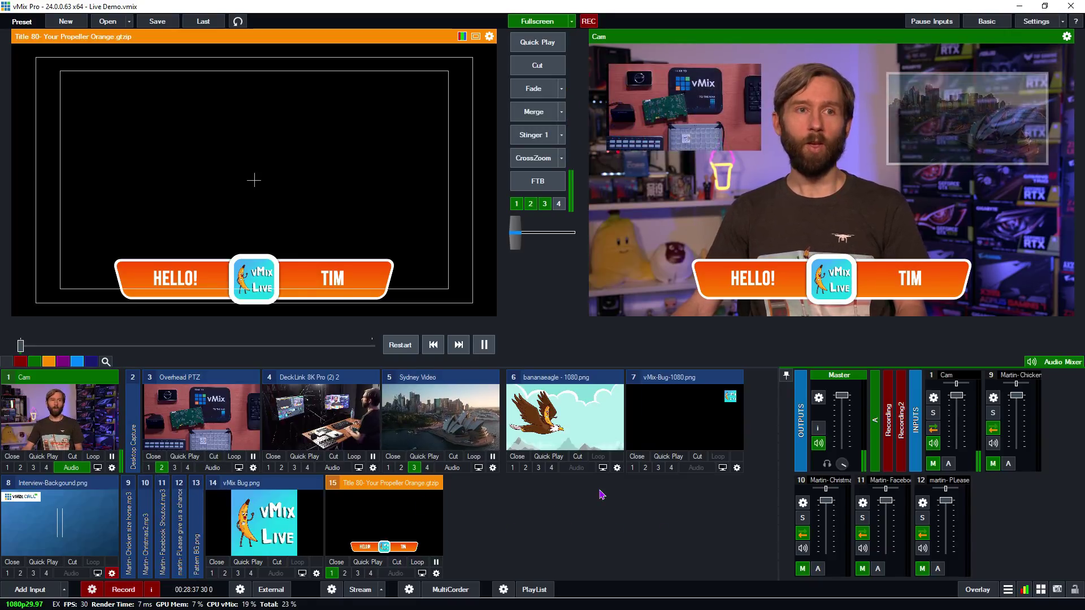
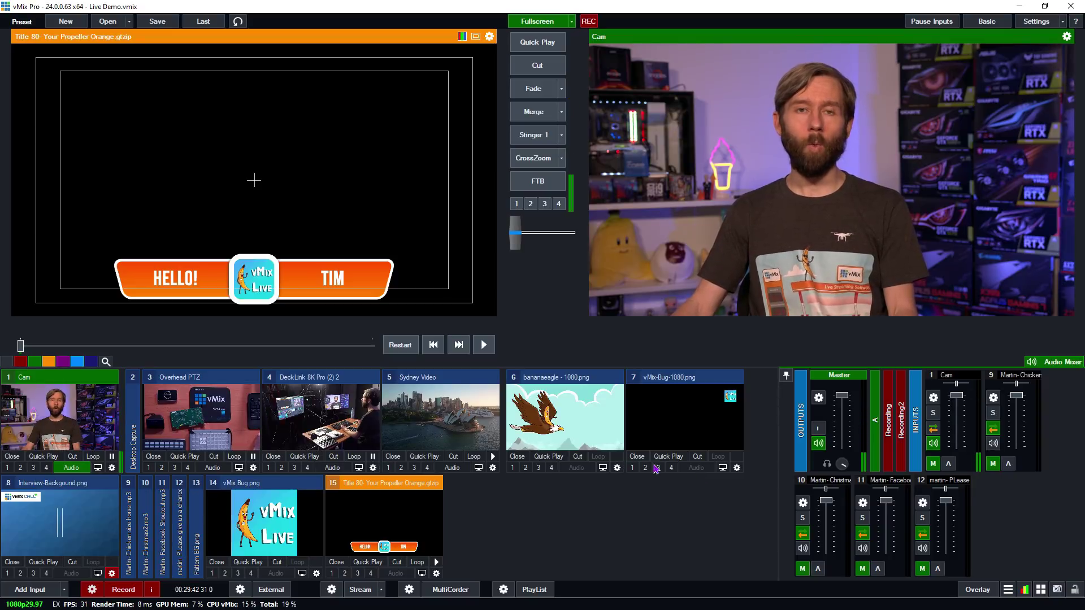
- Put vMix Bug.png in the Cam input's layer 1 and shrink it to about 0.378 zoom
{"action": "left_click", "coordinate": [111, 467]}
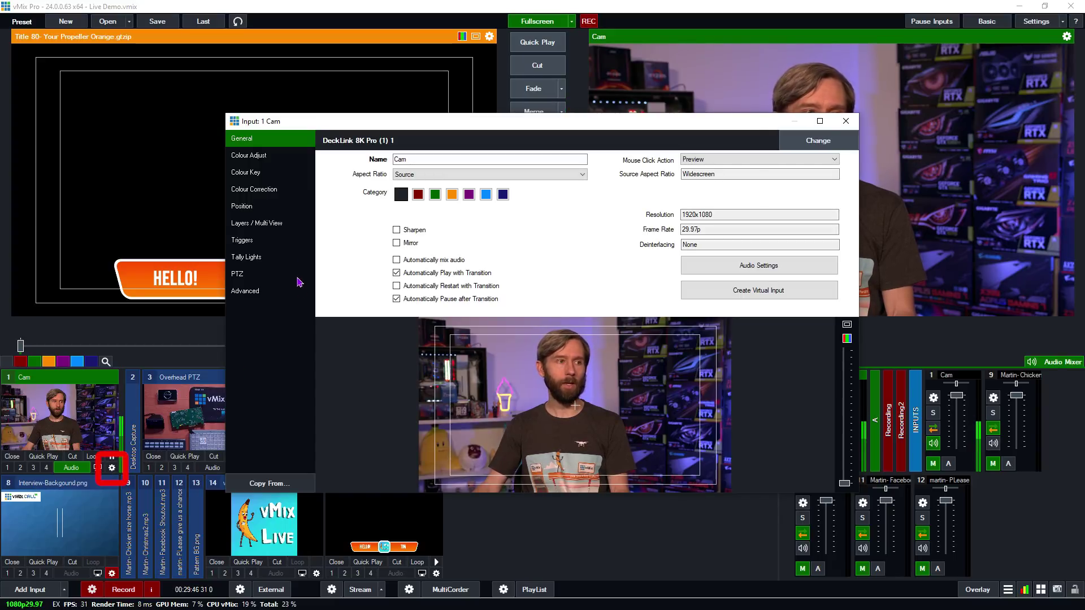
{"action": "left_click", "coordinate": [256, 223]}
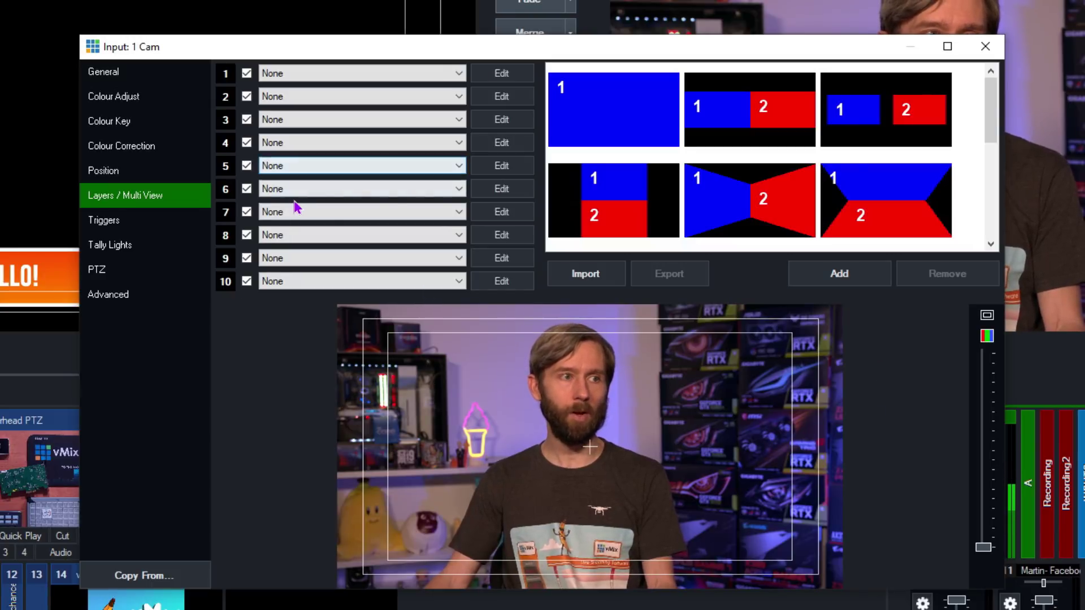
{"action": "left_click", "coordinate": [285, 72]}
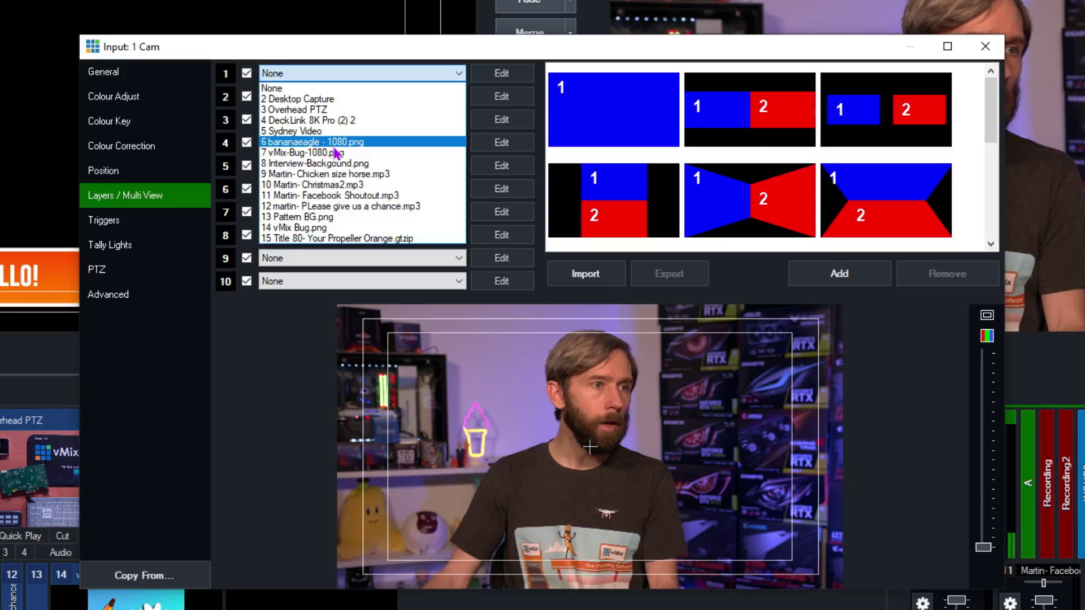
{"action": "left_click", "coordinate": [337, 227]}
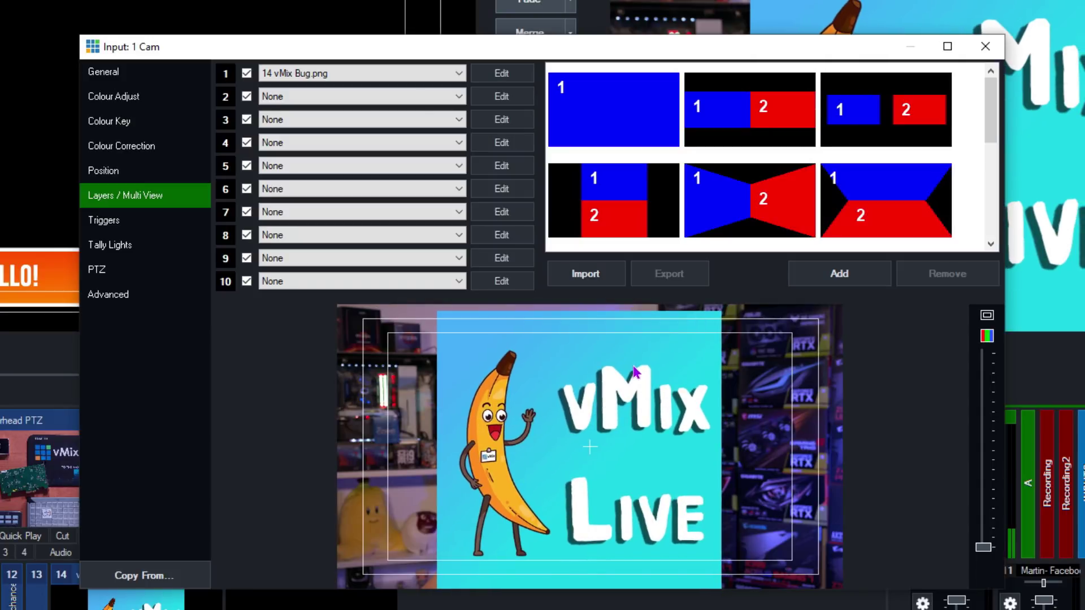
{"action": "left_click_drag", "start_coordinate": [634, 382], "coordinate": [620, 424]}
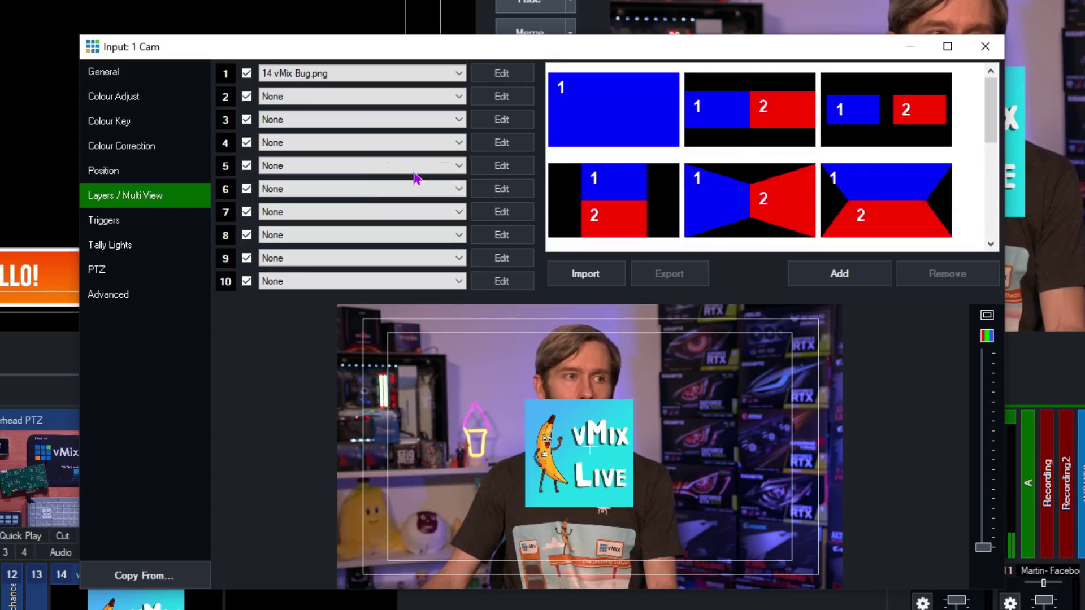
{"action": "left_click", "coordinate": [500, 75]}
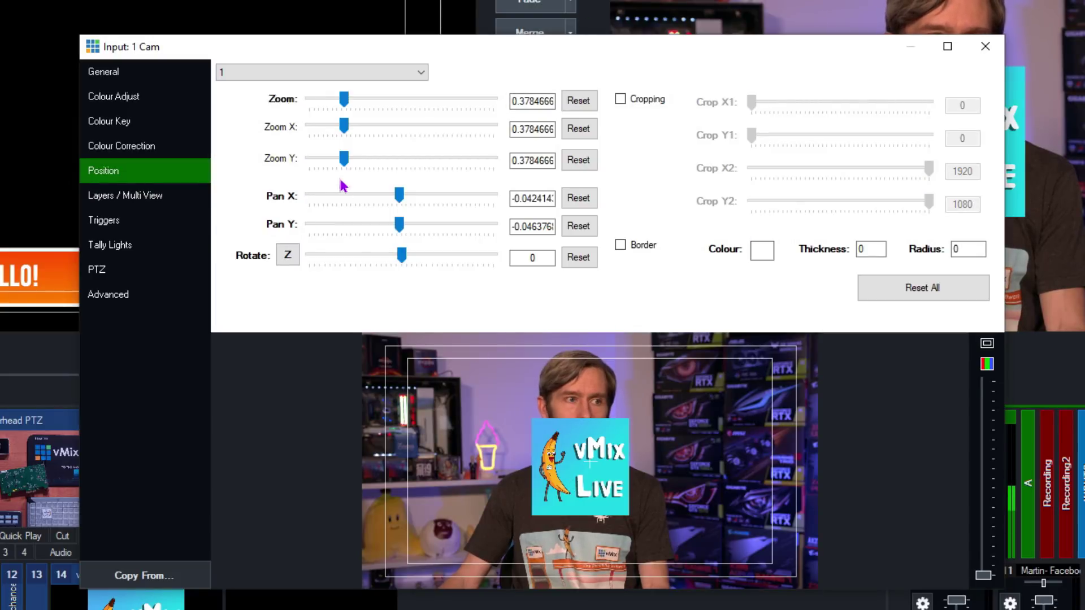
- Move the vMix bug to the upper right of the Cam image and resize it
{"action": "left_click_drag", "start_coordinate": [548, 440], "coordinate": [754, 398]}
{"action": "scroll", "coordinate": [753, 398], "scroll_direction": "down", "scroll_amount": 4}
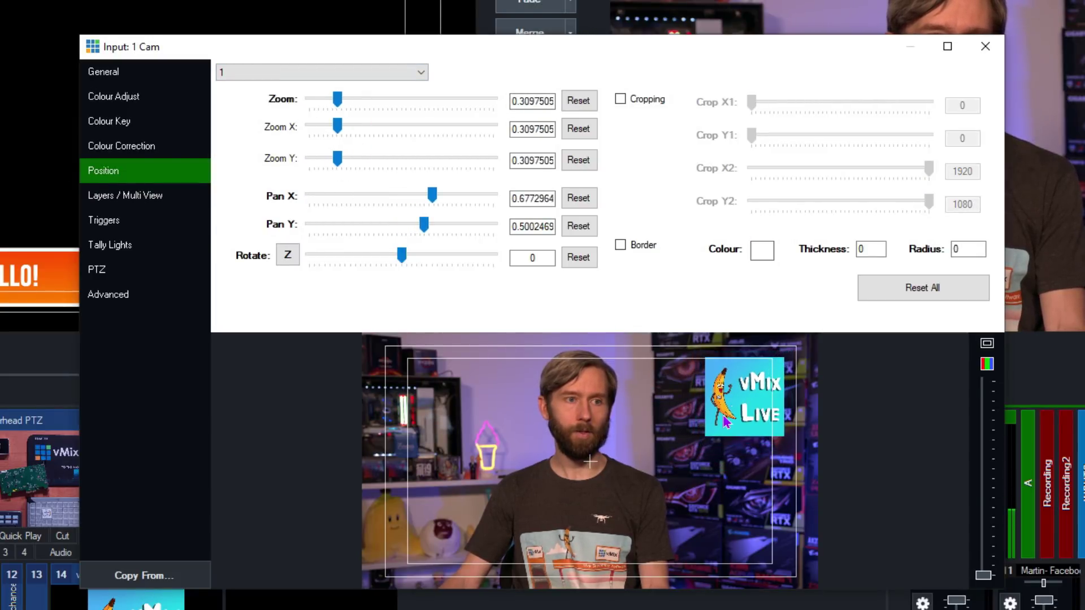
{"action": "left_click_drag", "start_coordinate": [753, 396], "coordinate": [752, 393]}
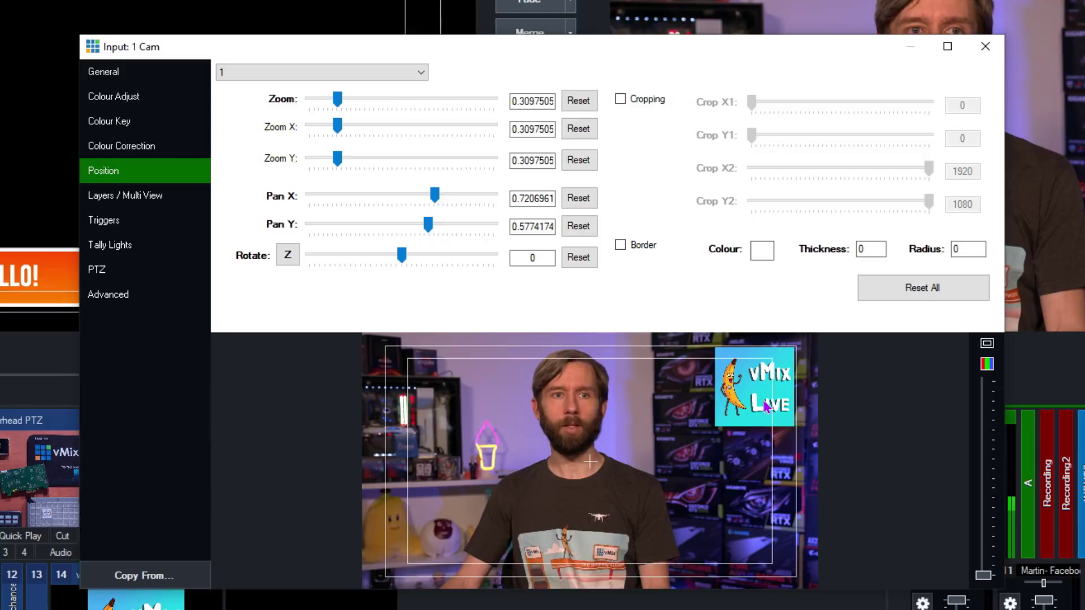
{"action": "left_click", "coordinate": [985, 45]}
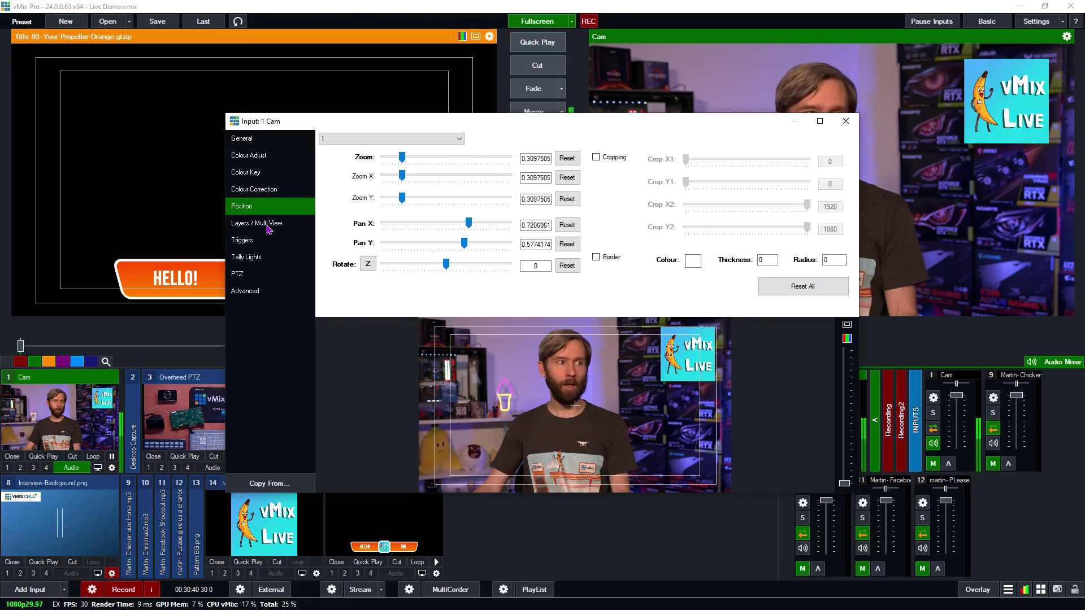
- Set the Cam input's layer 1 back to None to remove the bug
{"action": "left_click", "coordinate": [268, 224]}
{"action": "left_click", "coordinate": [397, 139]}
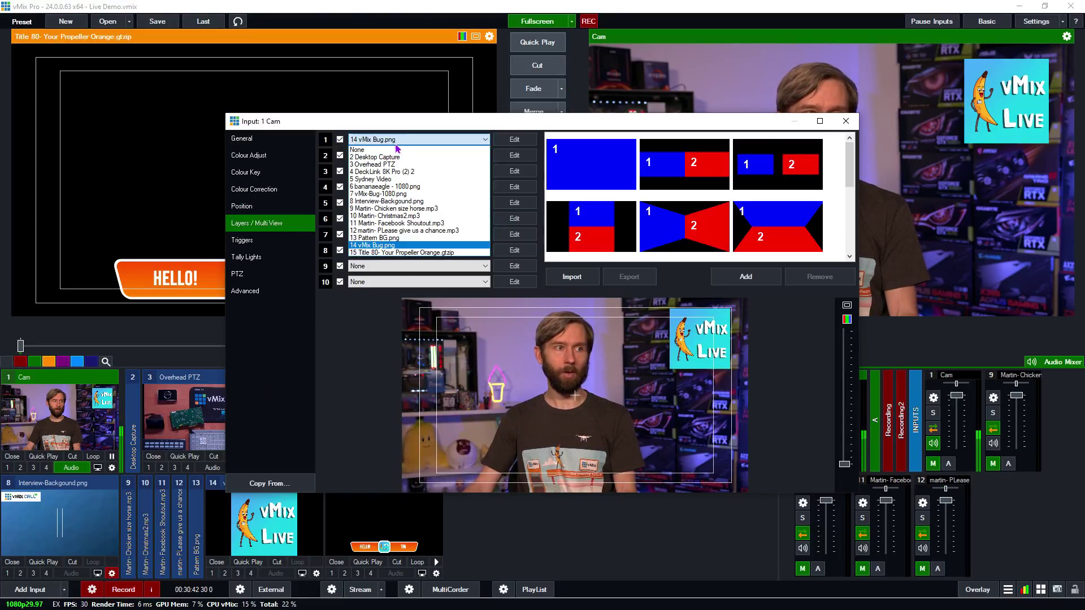
{"action": "left_click", "coordinate": [396, 150]}
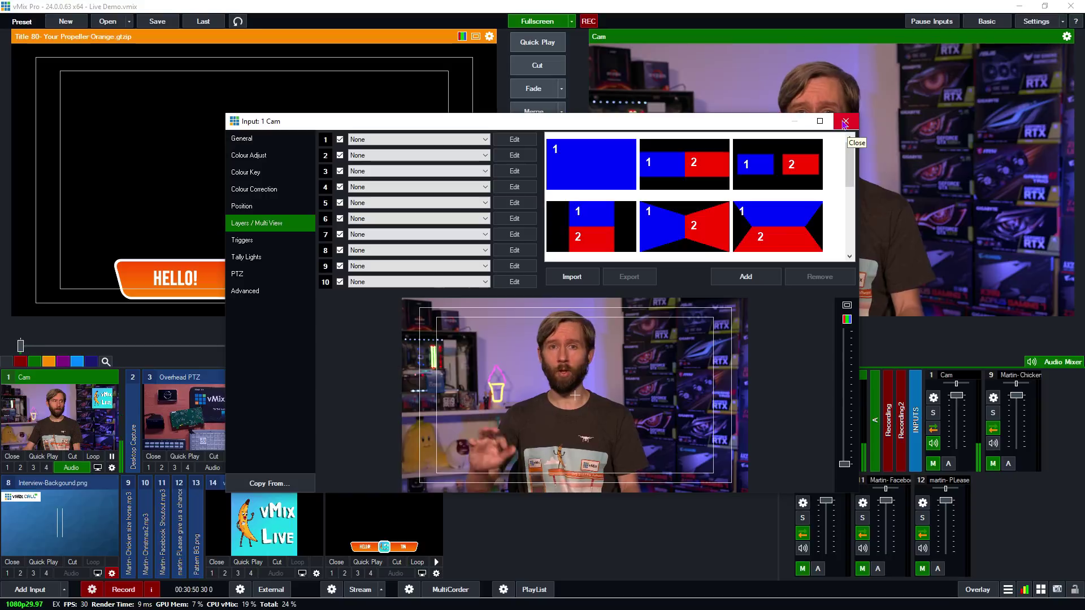
{"action": "left_click", "coordinate": [844, 122]}
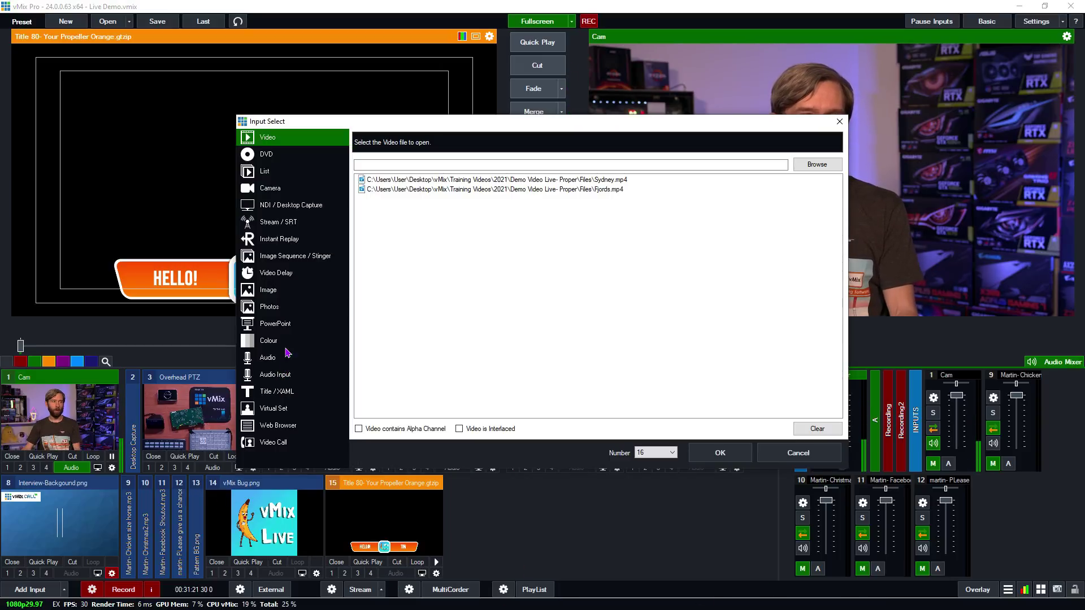
- Add a transparent Colour input as input 16
{"action": "left_click", "coordinate": [291, 341]}
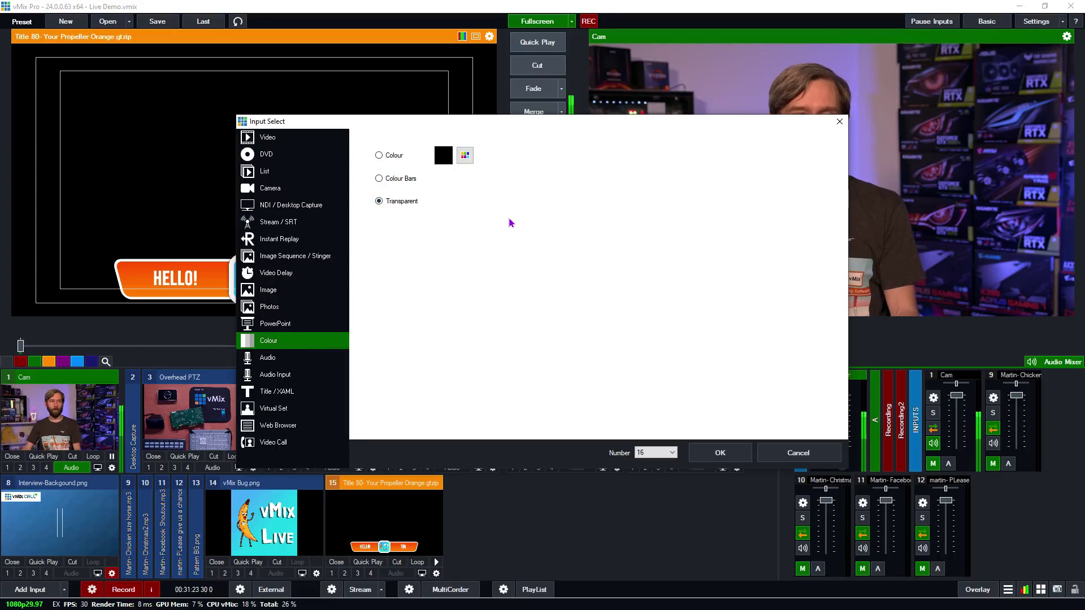
{"action": "left_click", "coordinate": [727, 453]}
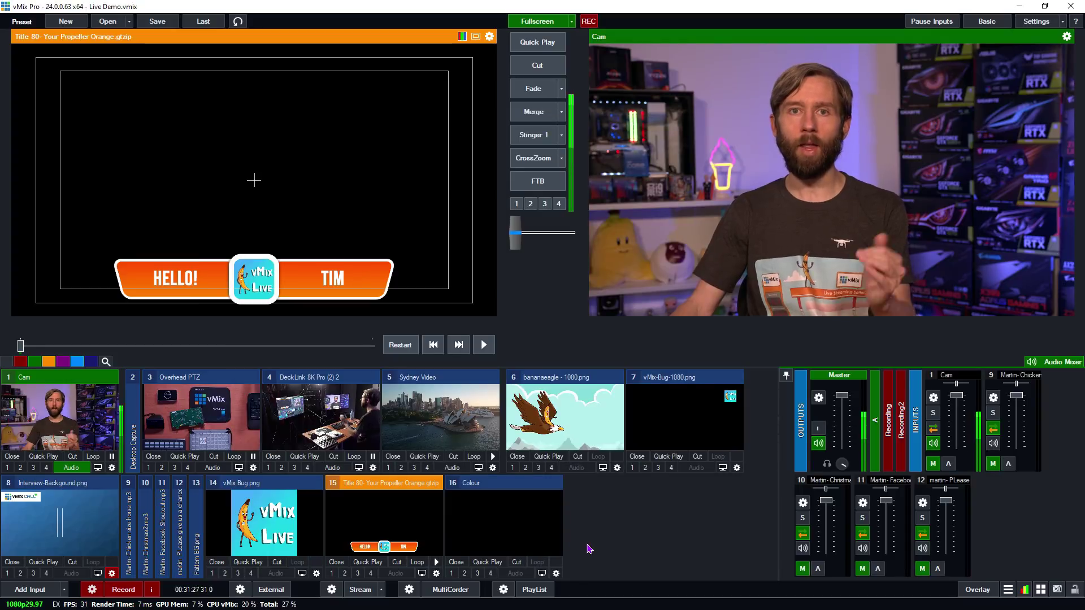
{"action": "left_click", "coordinate": [556, 573]}
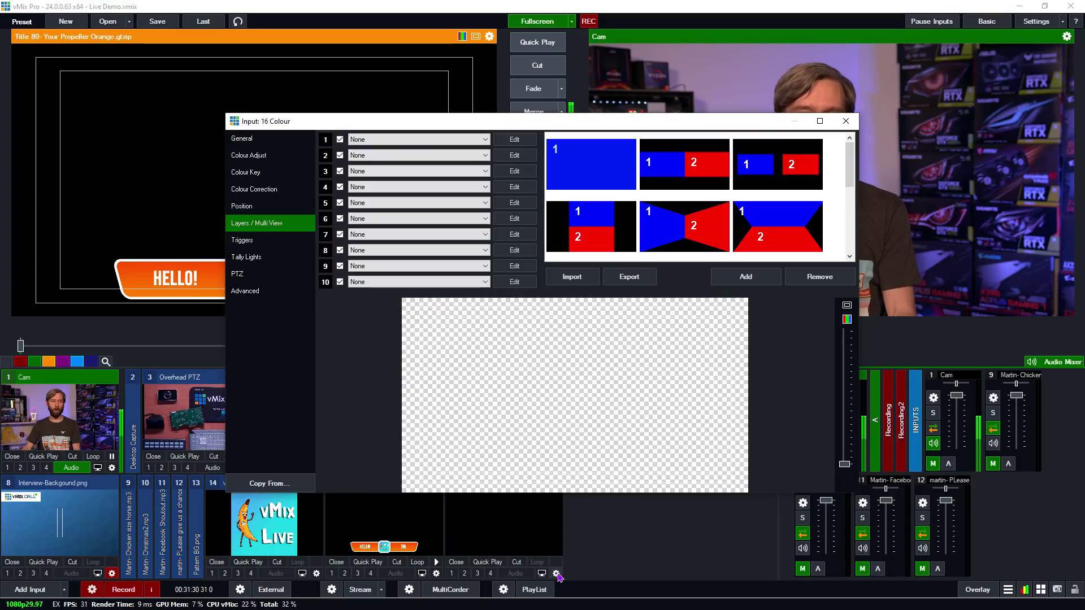
- Give input 16 Cam as layer 1 and a small top-right vMix Bug.png as layer 2, then preview it
{"action": "left_click", "coordinate": [378, 142]}
{"action": "left_click", "coordinate": [379, 156]}
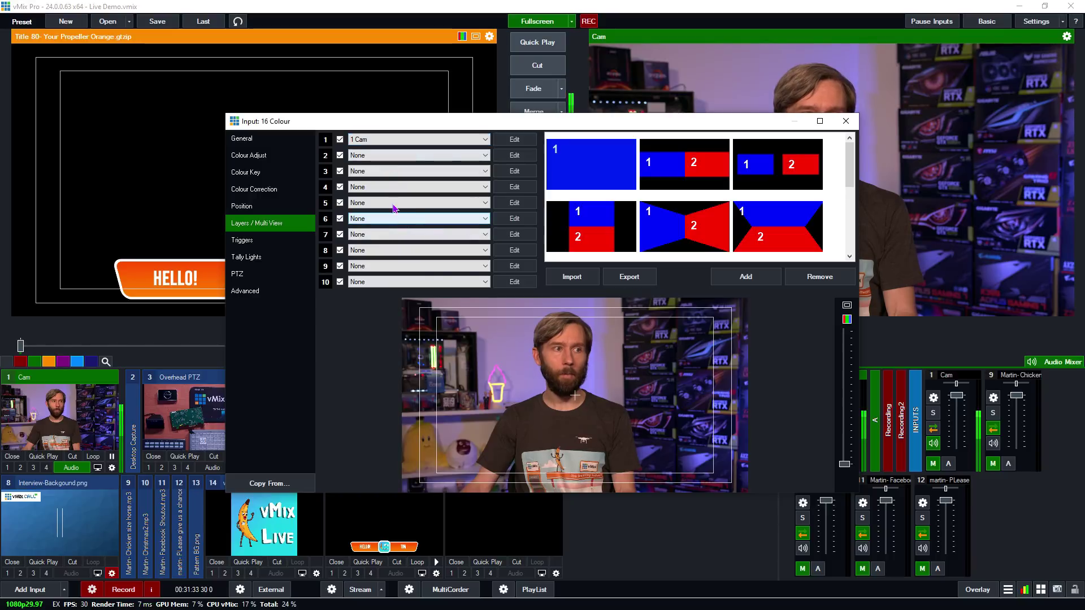
{"action": "left_click", "coordinate": [376, 160]}
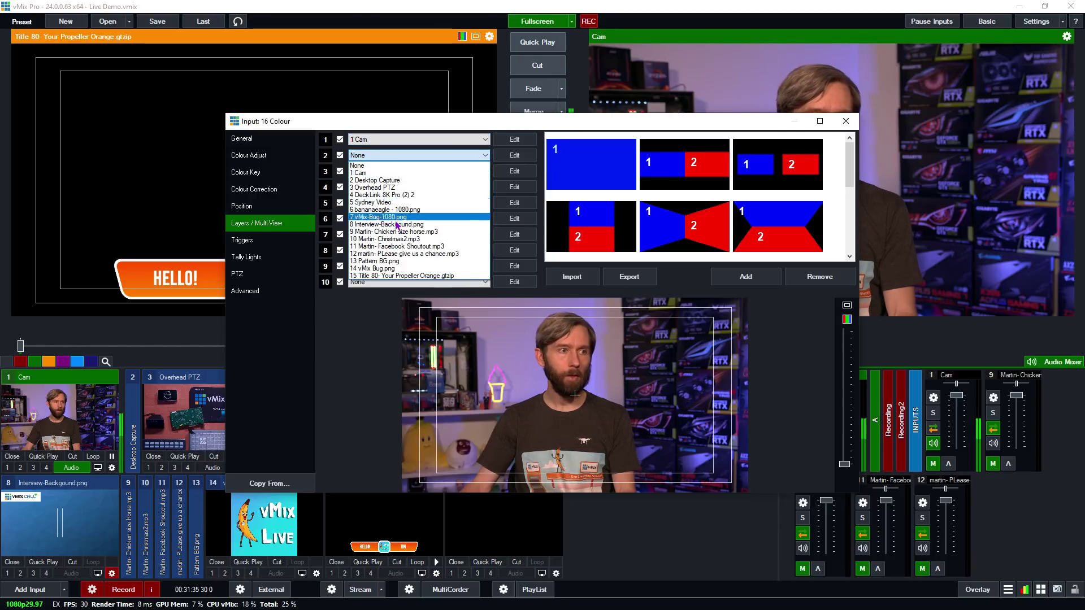
{"action": "left_click", "coordinate": [394, 268]}
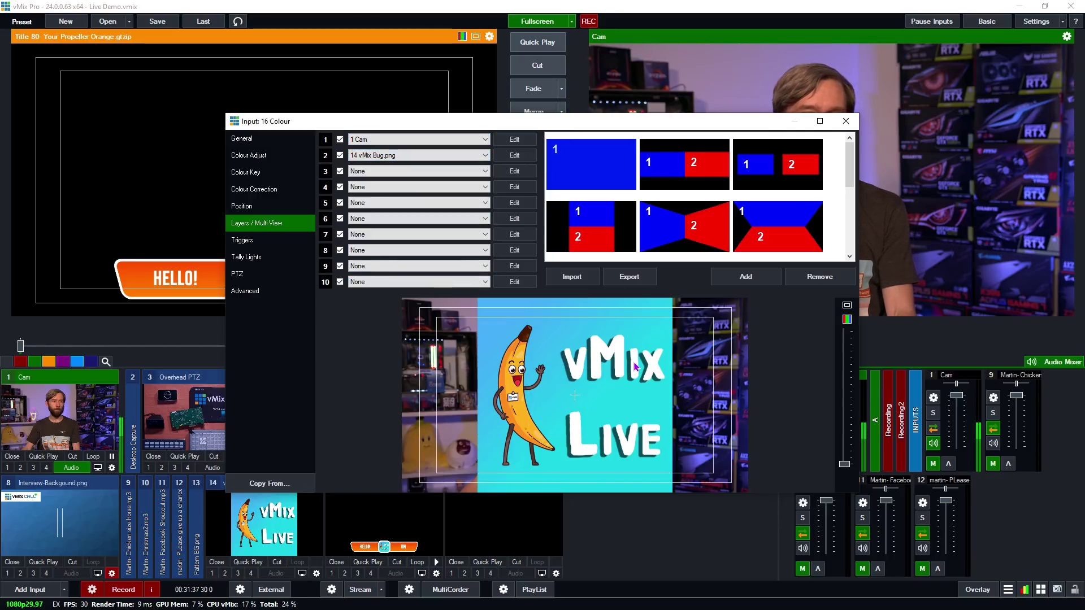
{"action": "scroll", "coordinate": [562, 394], "scroll_direction": "down", "scroll_amount": 10}
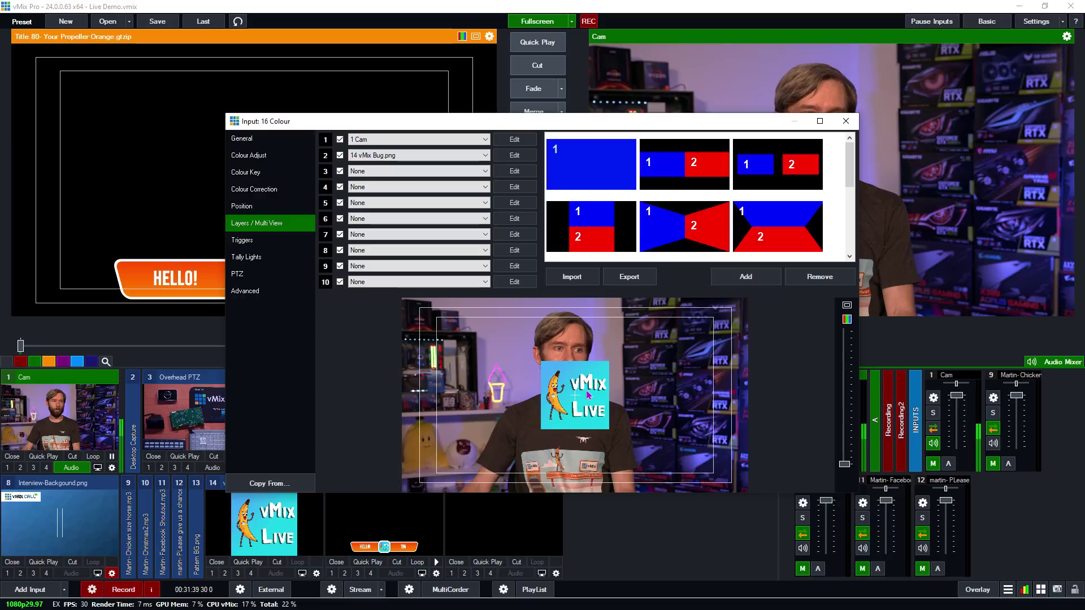
{"action": "left_click_drag", "start_coordinate": [587, 396], "coordinate": [699, 344]}
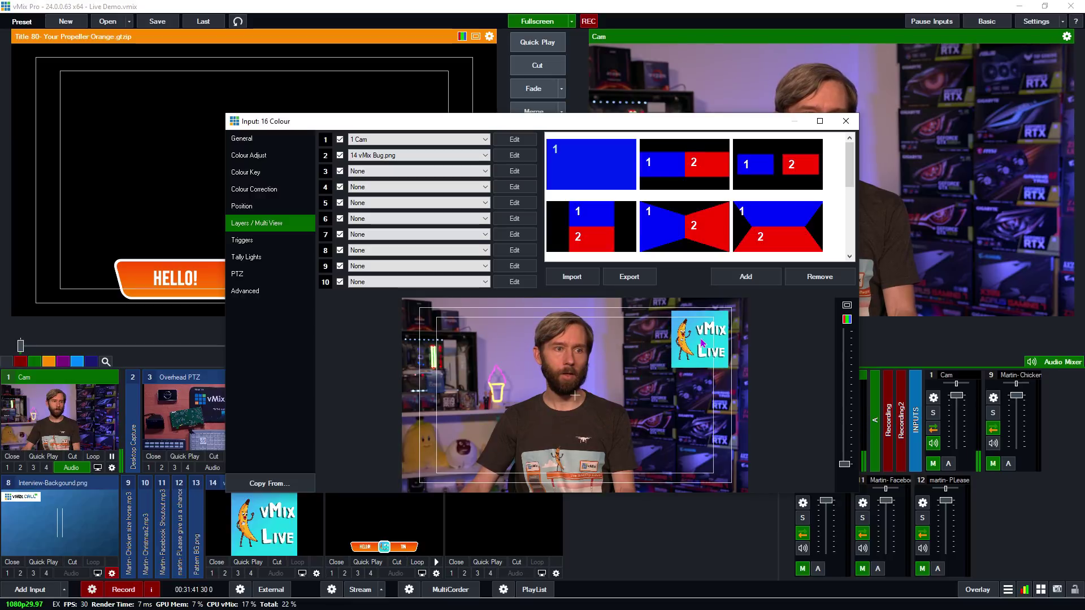
{"action": "left_click", "coordinate": [846, 122]}
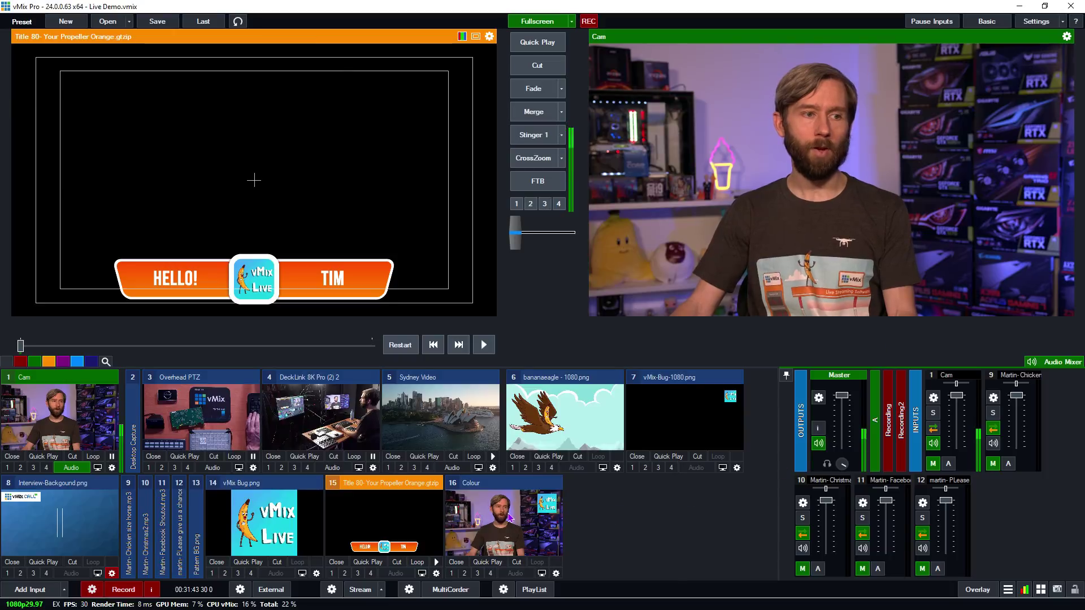
{"action": "left_click", "coordinate": [511, 518]}
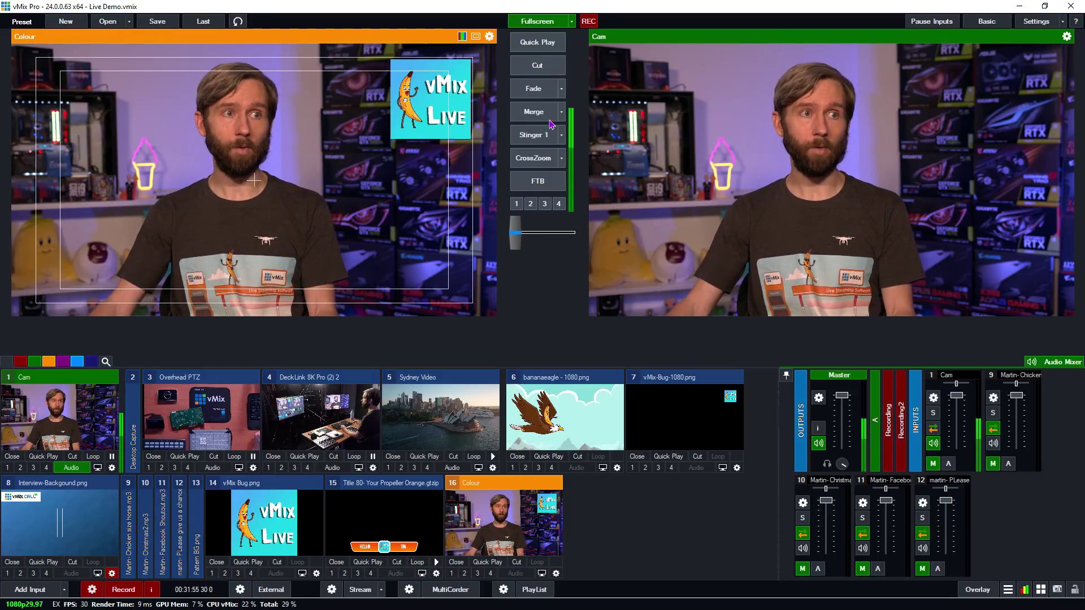
- Fade Colour to output, fade to DeckLink 8K Pro (2) 2, and briefly overlay the Cam picture-in-picture
{"action": "left_click", "coordinate": [539, 96]}
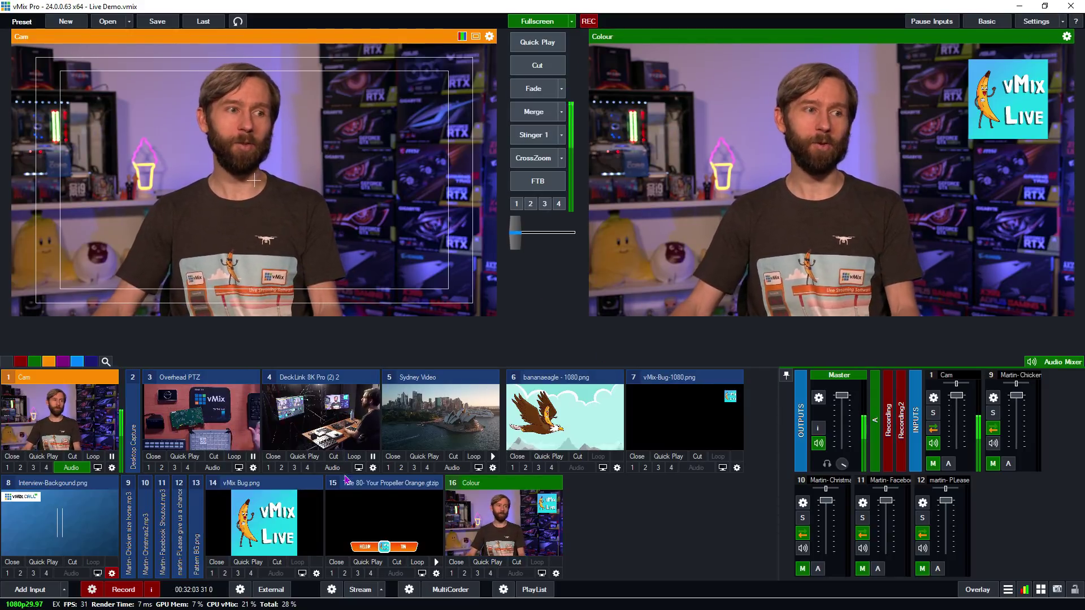
{"action": "left_click", "coordinate": [327, 425]}
{"action": "left_click", "coordinate": [532, 96]}
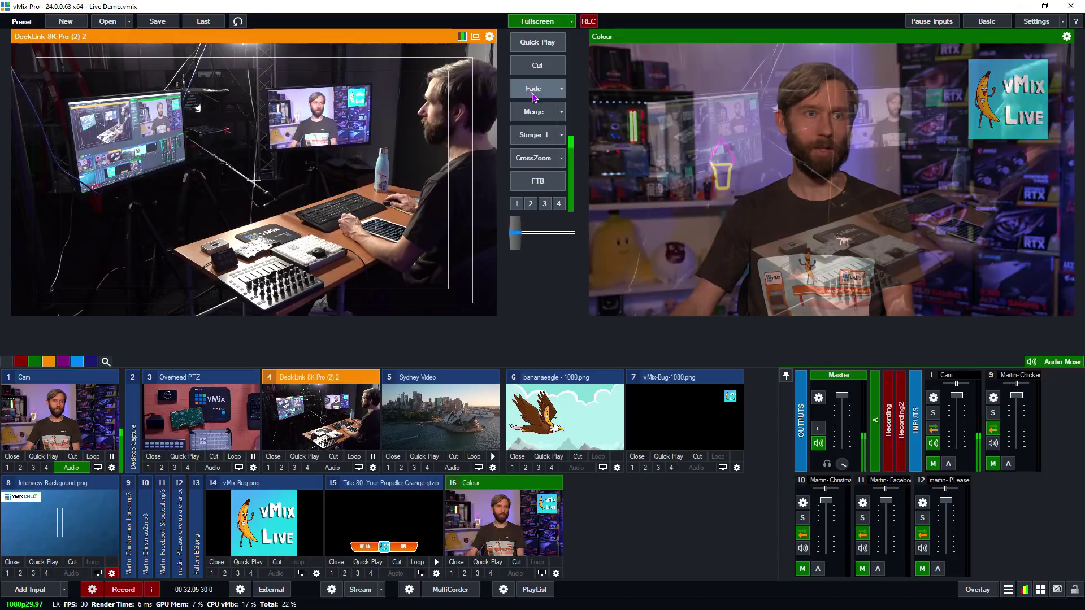
{"action": "left_click", "coordinate": [33, 467]}
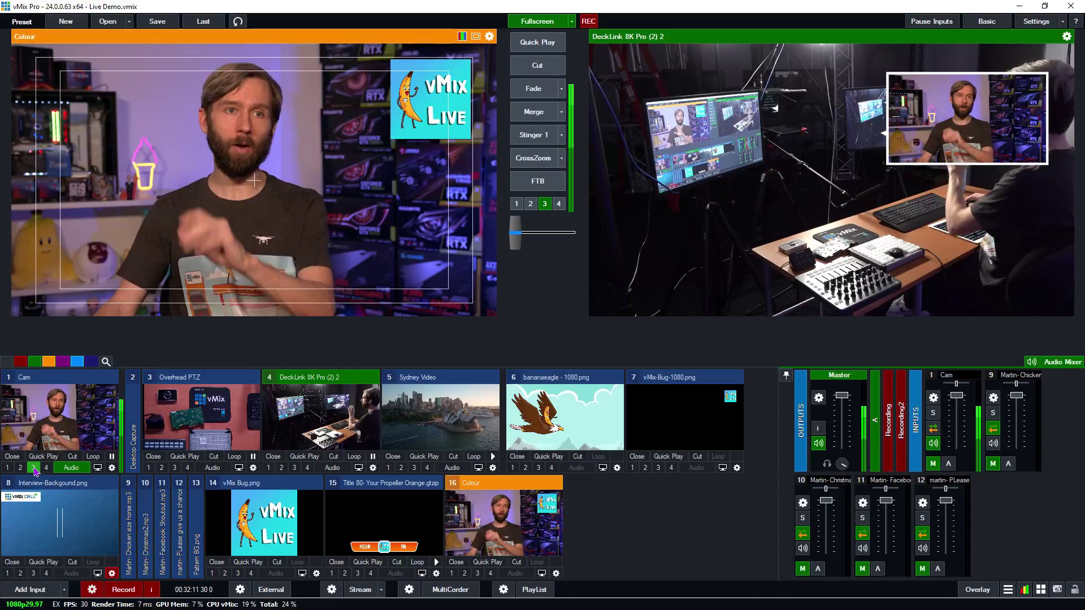
{"action": "left_click", "coordinate": [33, 468]}
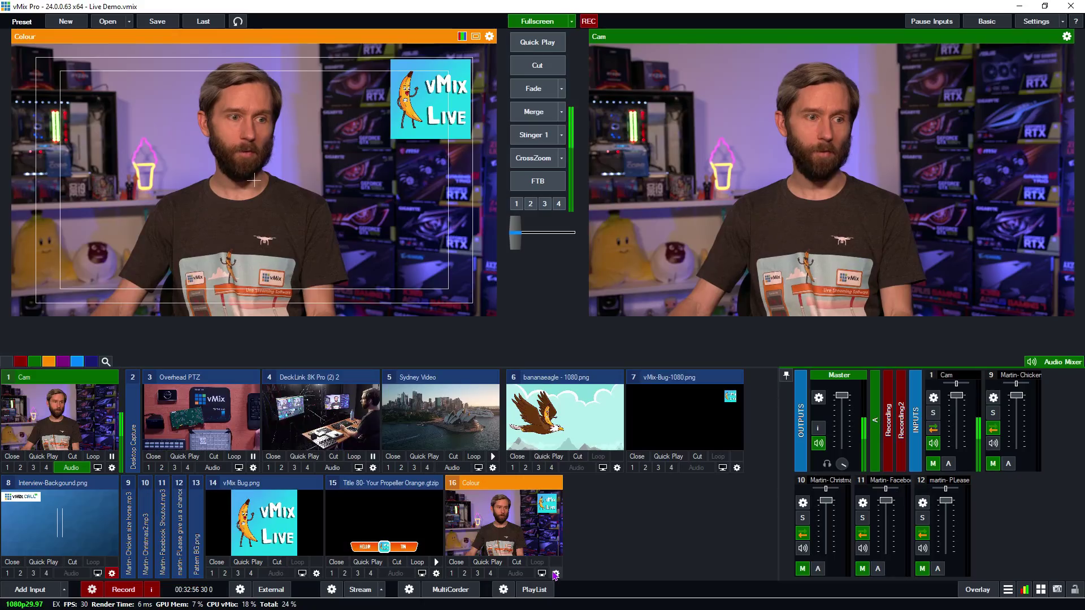
- Swap input 16's layer 2 for an upper-right Overhead PTZ inset and cut the Colour input live
{"action": "left_click", "coordinate": [557, 575]}
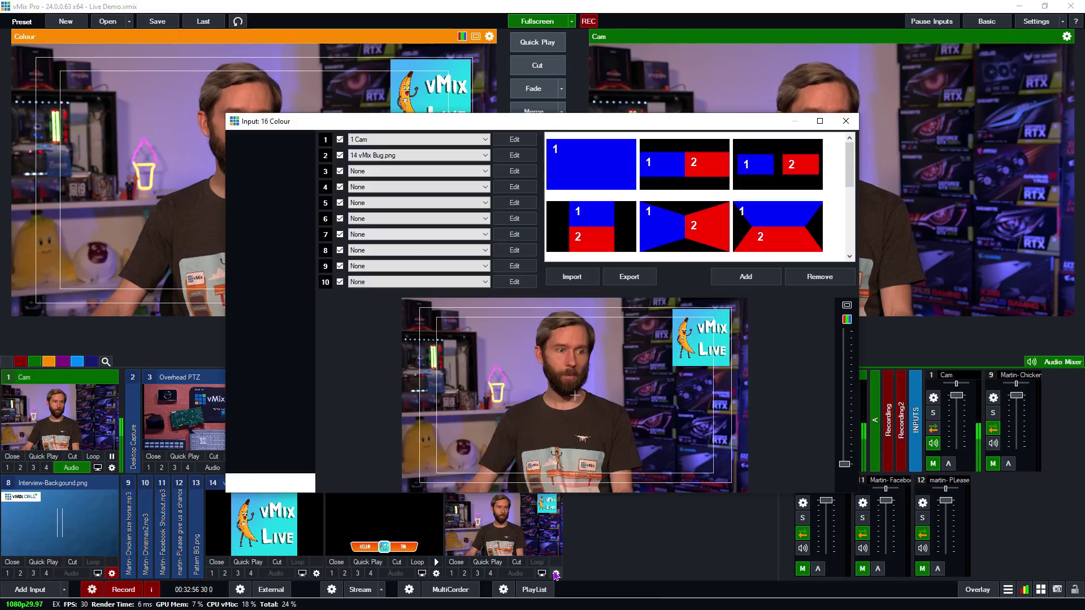
{"action": "left_click", "coordinate": [395, 156]}
{"action": "left_click", "coordinate": [396, 190]}
{"action": "left_click_drag", "start_coordinate": [643, 324], "coordinate": [621, 325]}
{"action": "left_click_drag", "start_coordinate": [682, 341], "coordinate": [679, 341]}
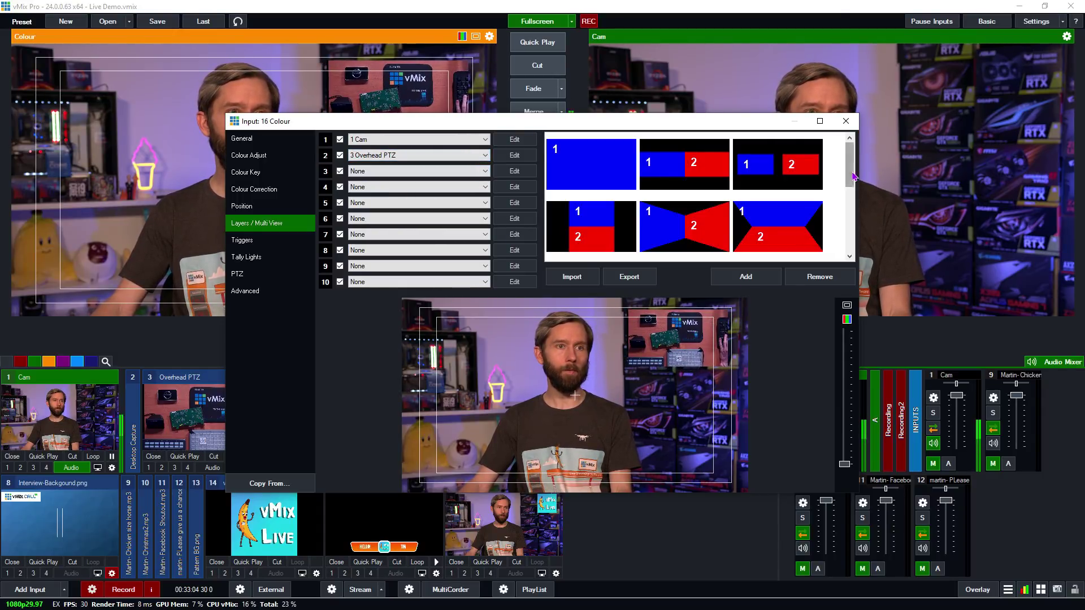
{"action": "left_click", "coordinate": [848, 122]}
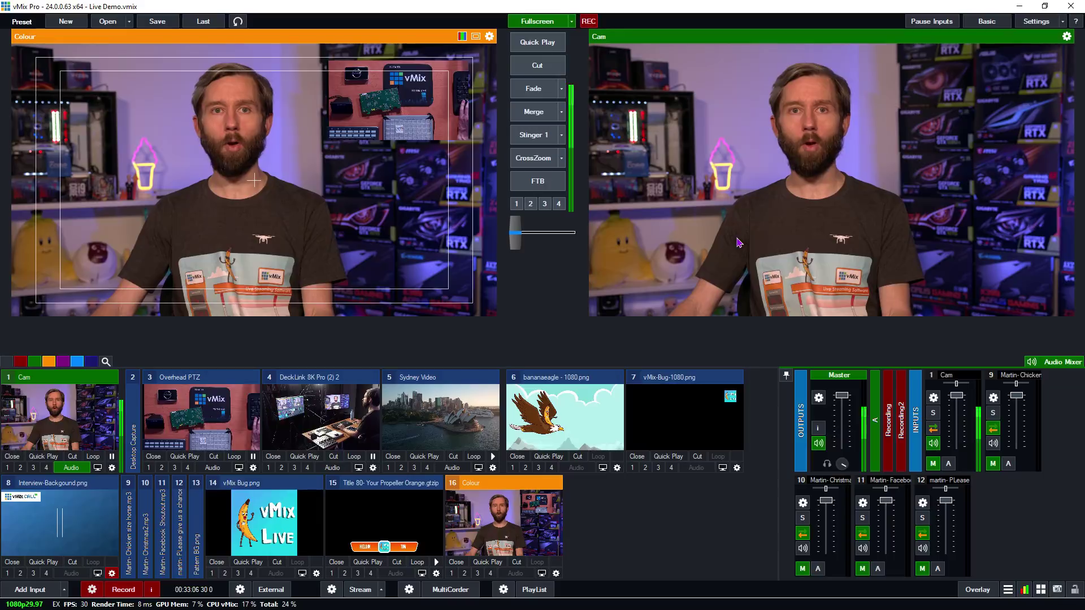
{"action": "left_click", "coordinate": [250, 435]}
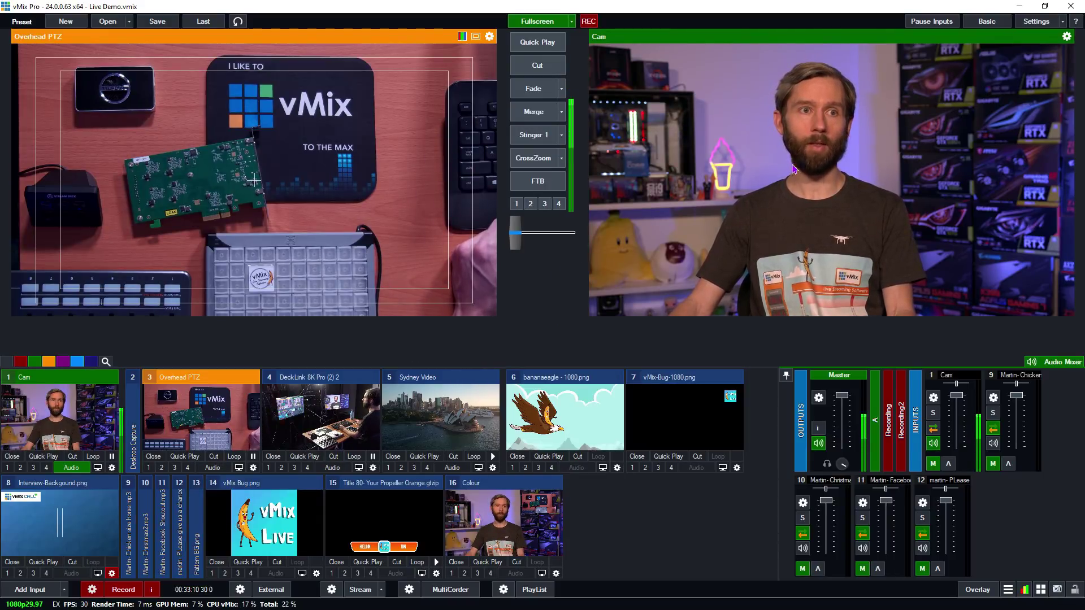
{"action": "left_click", "coordinate": [517, 563]}
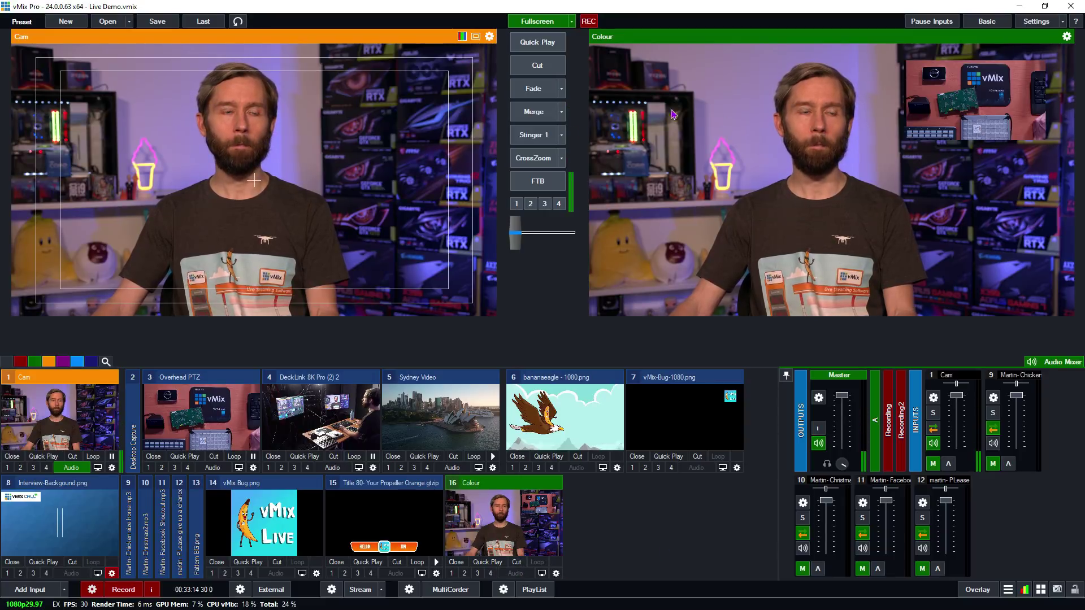
- Merge back and forth between Overhead PTZ and Colour, checking the Merge transition types and duration
{"action": "key", "text": "3"}
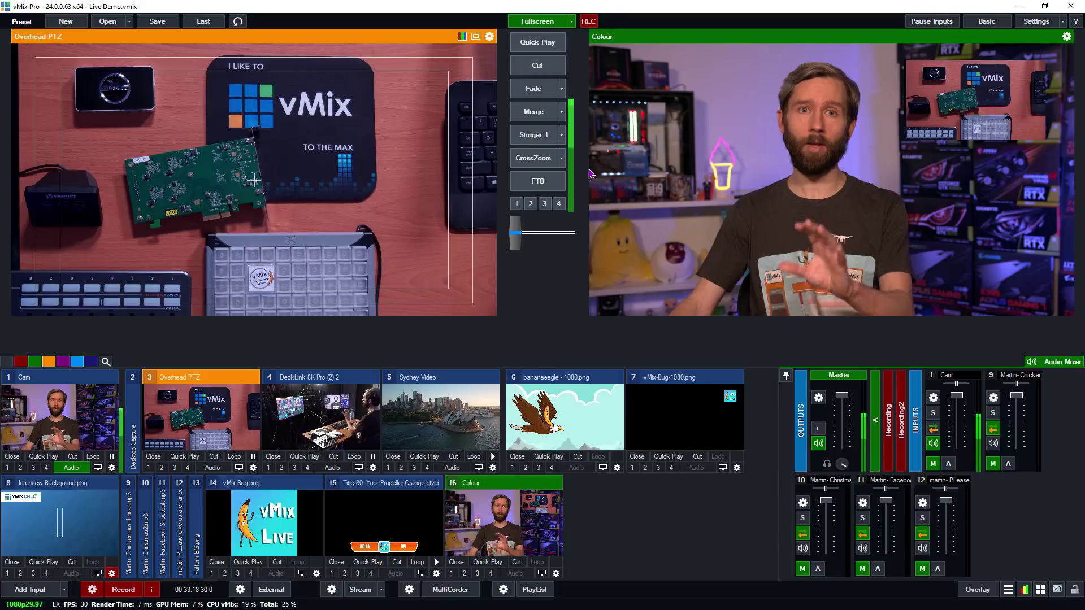
{"action": "left_click", "coordinate": [534, 111]}
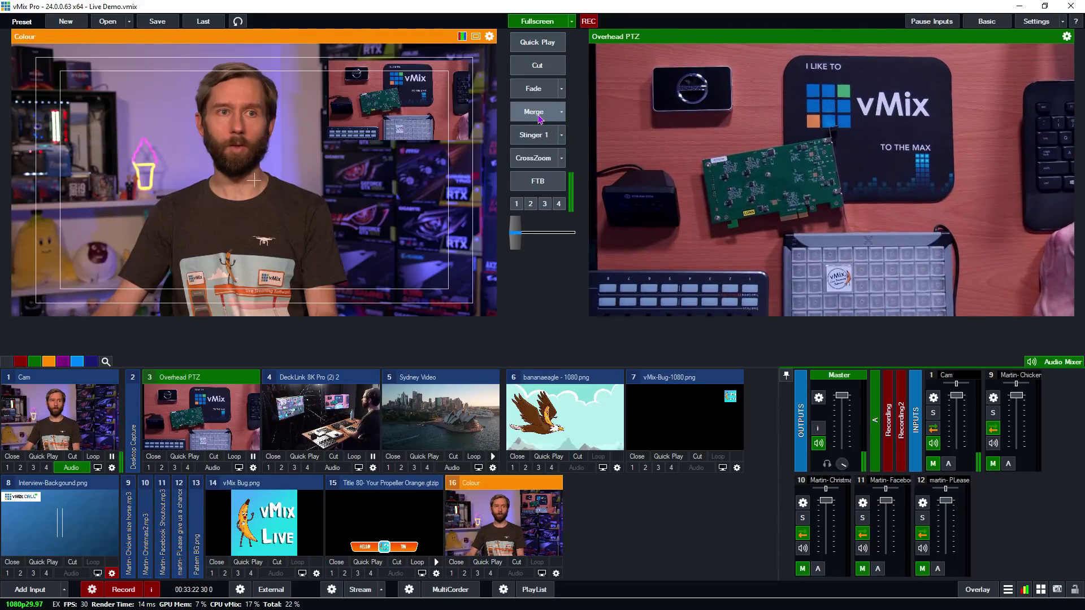
{"action": "left_click", "coordinate": [539, 118]}
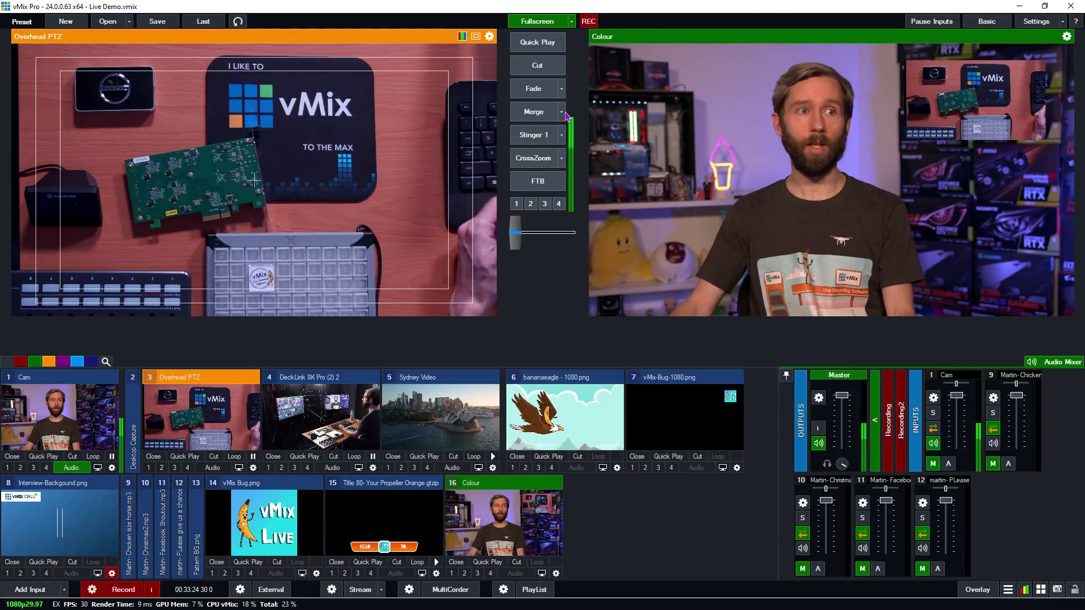
{"action": "left_click", "coordinate": [561, 112]}
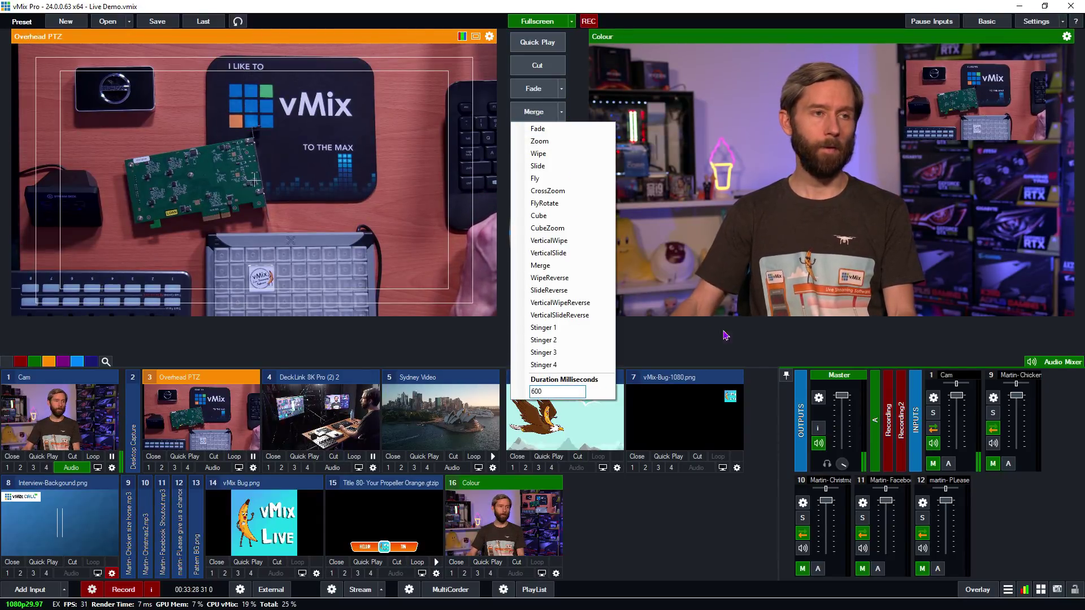
{"action": "left_click", "coordinate": [699, 462]}
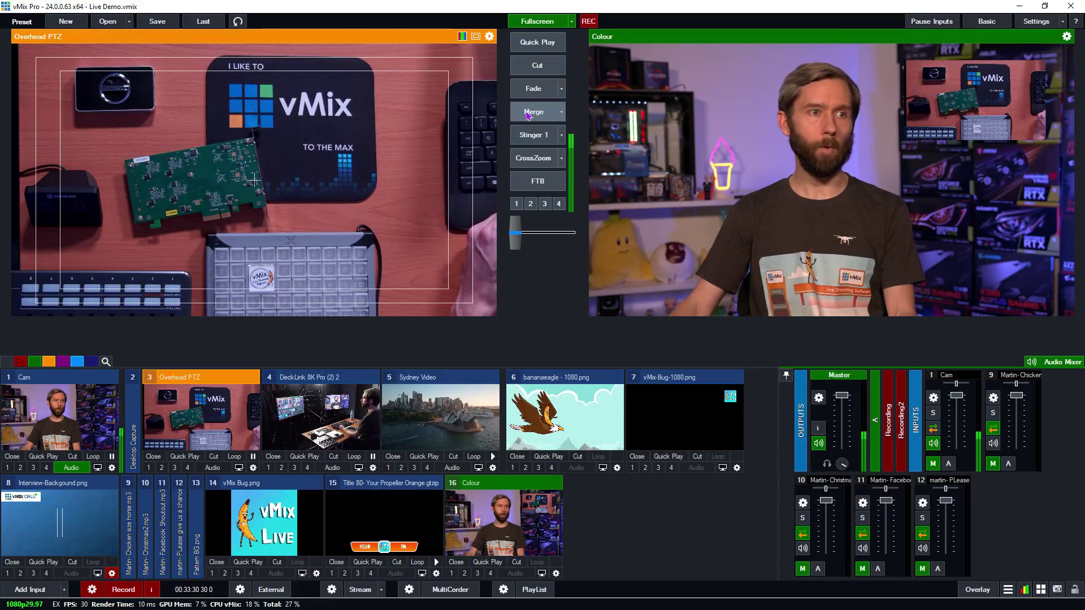
{"action": "left_click", "coordinate": [527, 115]}
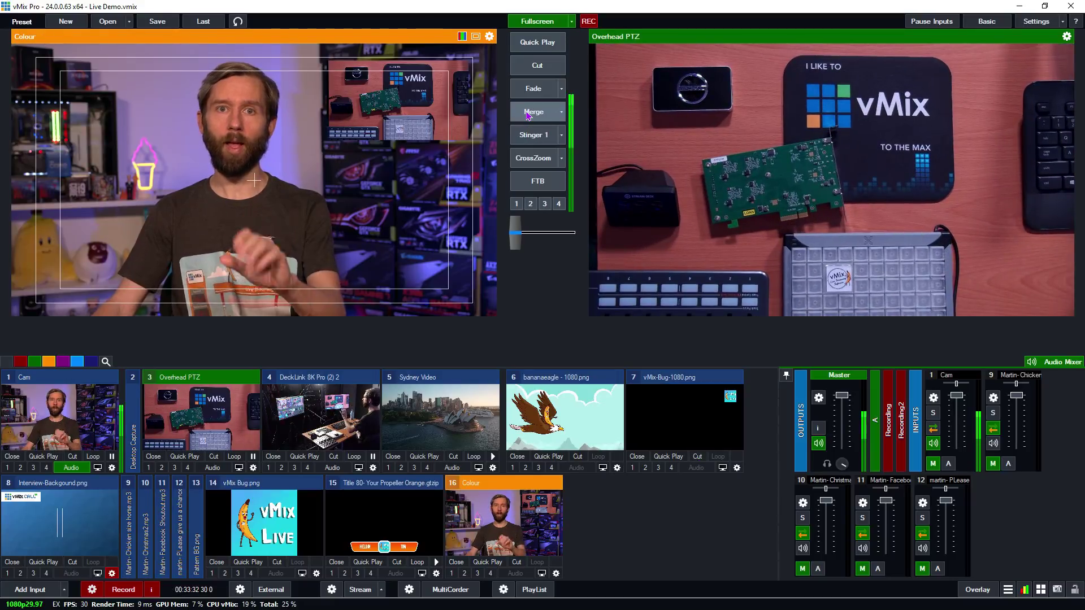
{"action": "left_click", "coordinate": [527, 115]}
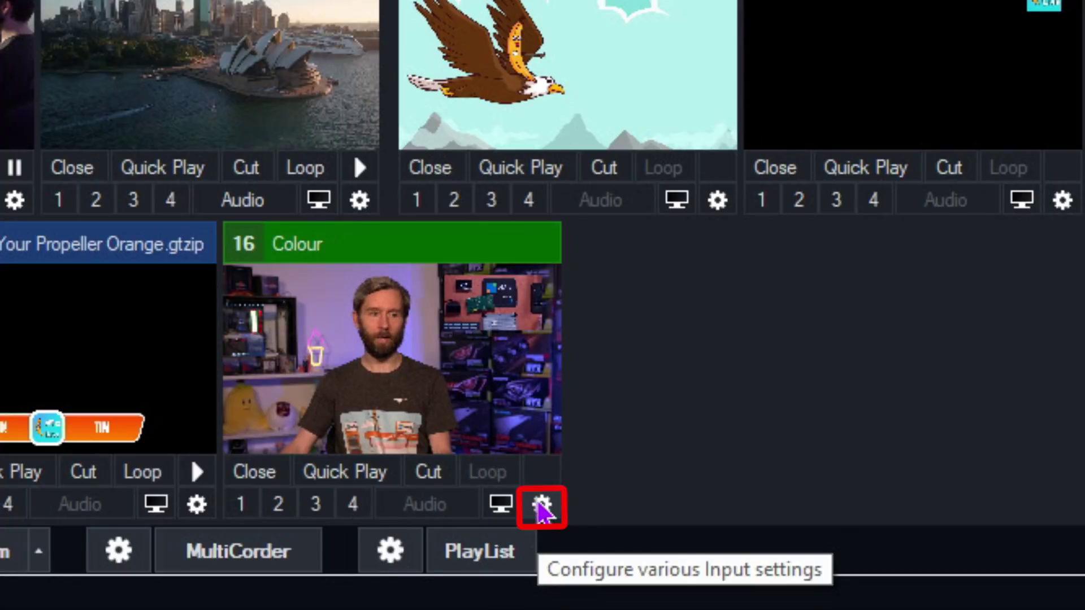
- Create Virtual - Colour as input 17 and lower its Overhead PTZ layer to Pan Y −0.09
{"action": "right_click", "coordinate": [542, 508]}
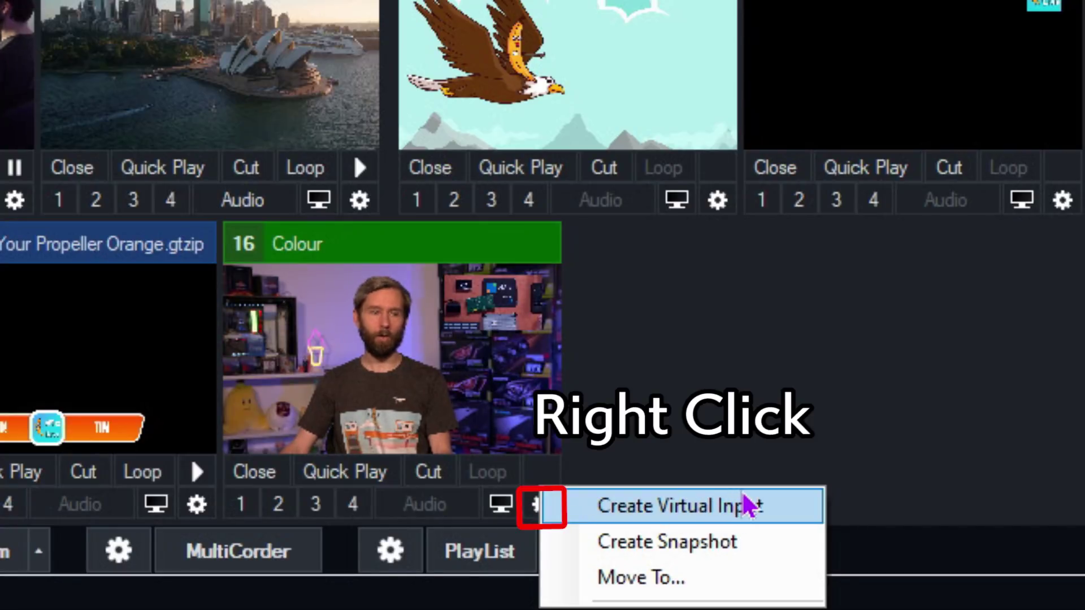
{"action": "left_click", "coordinate": [751, 506]}
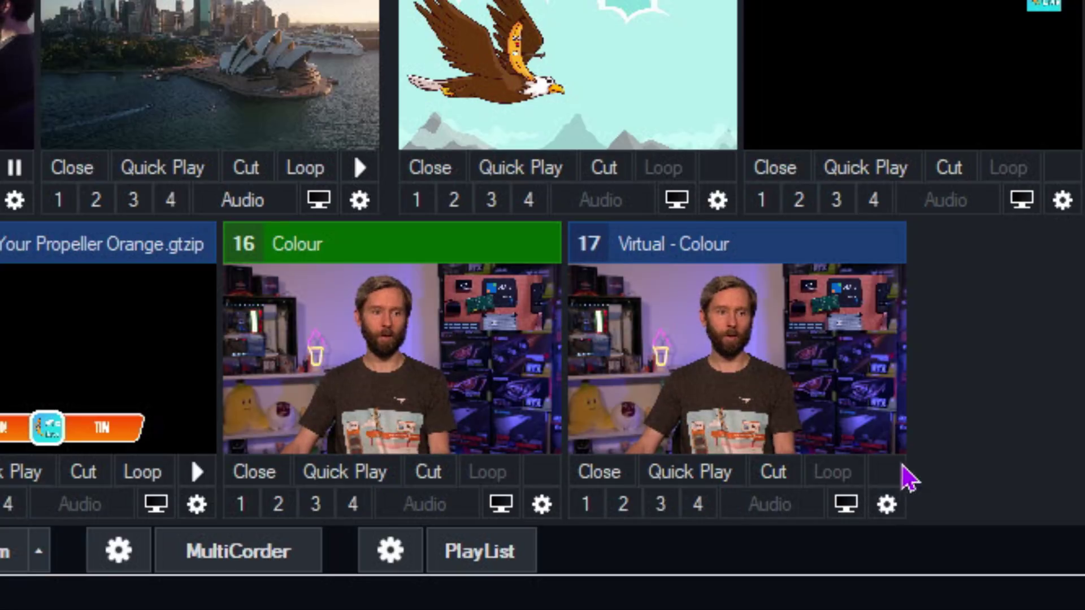
{"action": "left_click", "coordinate": [768, 380]}
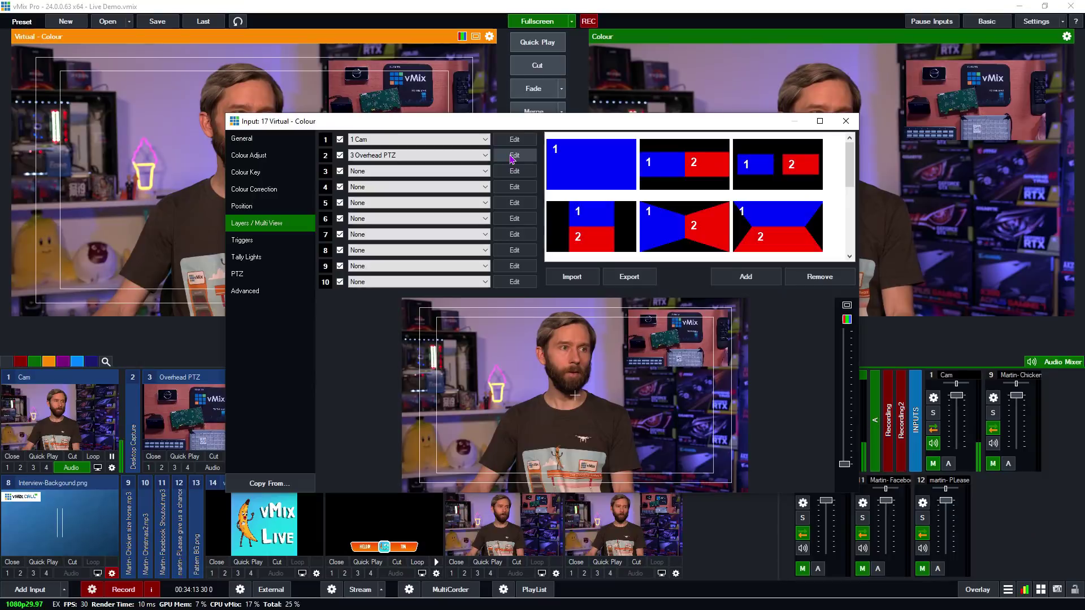
{"action": "left_click", "coordinate": [513, 155]}
{"action": "left_click_drag", "start_coordinate": [683, 366], "coordinate": [680, 424]}
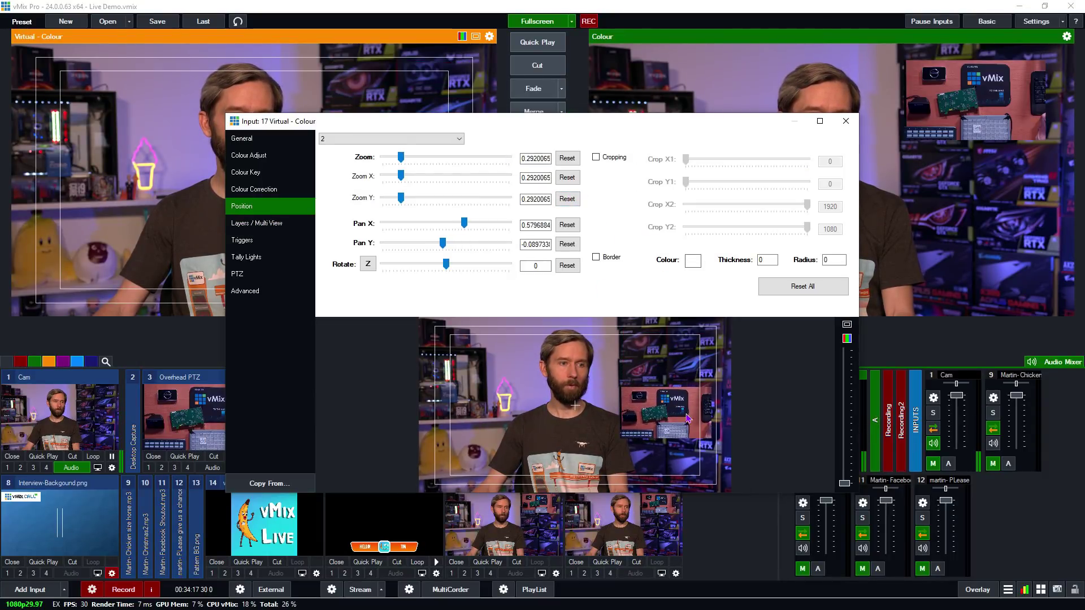
{"action": "left_click", "coordinate": [846, 121]}
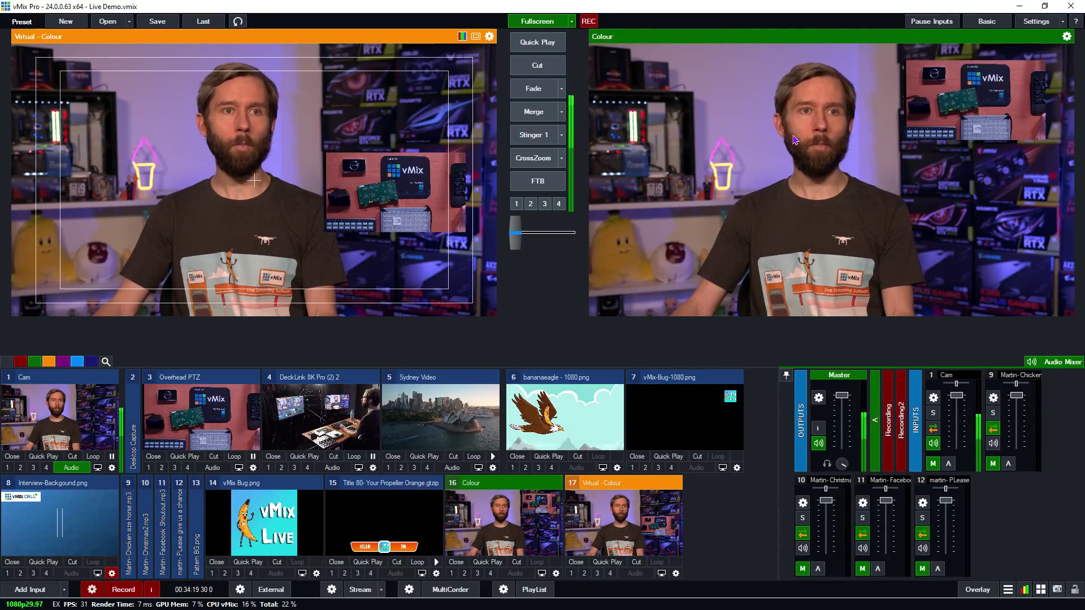
- Merge three times between Colour and Virtual - Colour to compare their layouts
{"action": "left_click", "coordinate": [537, 111]}
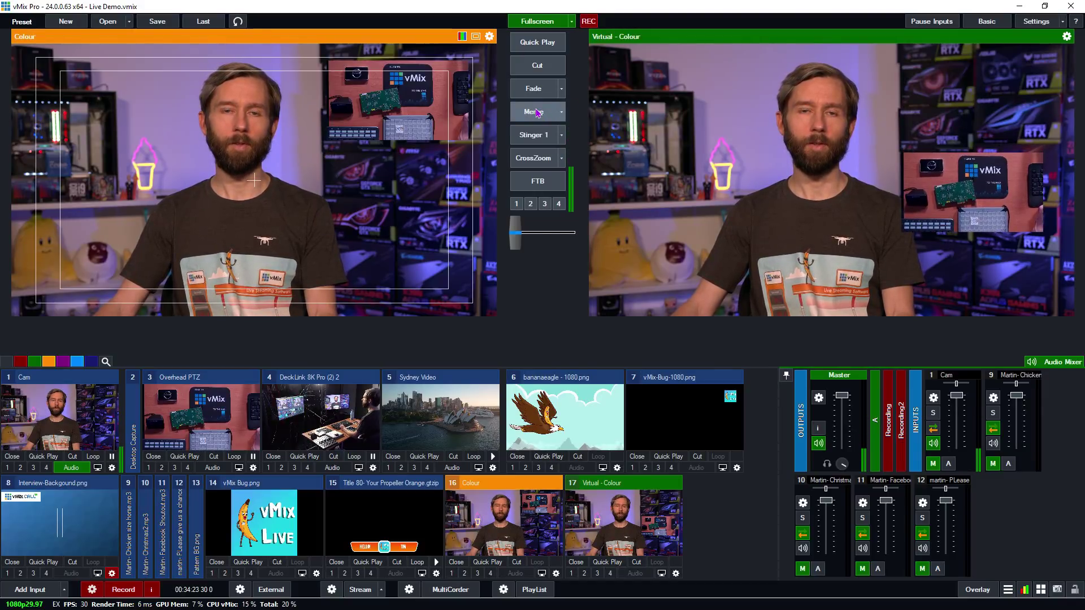
{"action": "left_click", "coordinate": [537, 112]}
{"action": "left_click", "coordinate": [537, 112]}
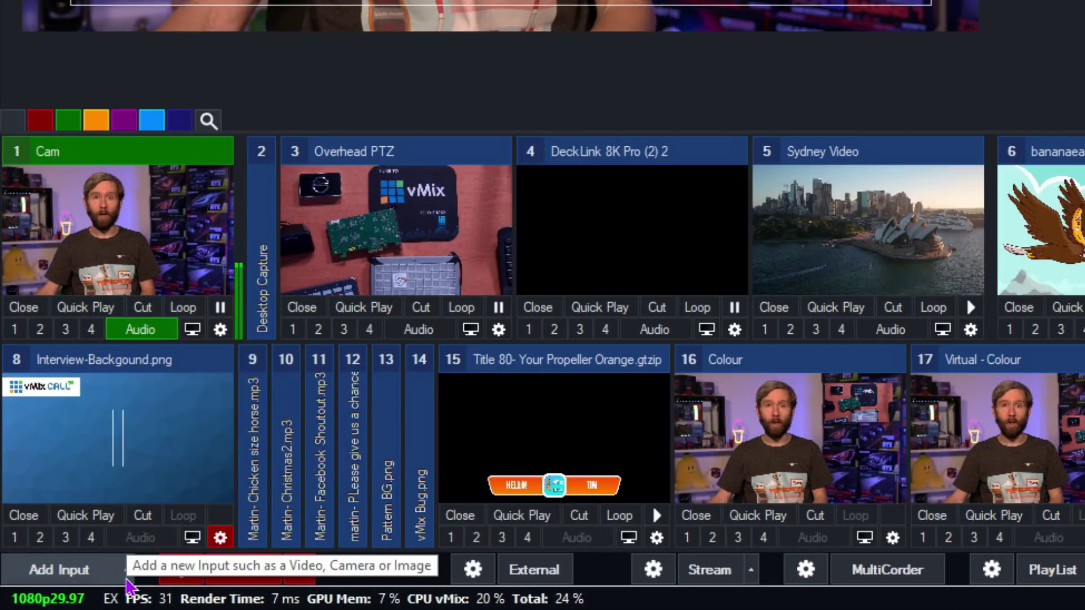
- Add a Blank input from the Add Input menu
{"action": "left_click", "coordinate": [127, 580]}
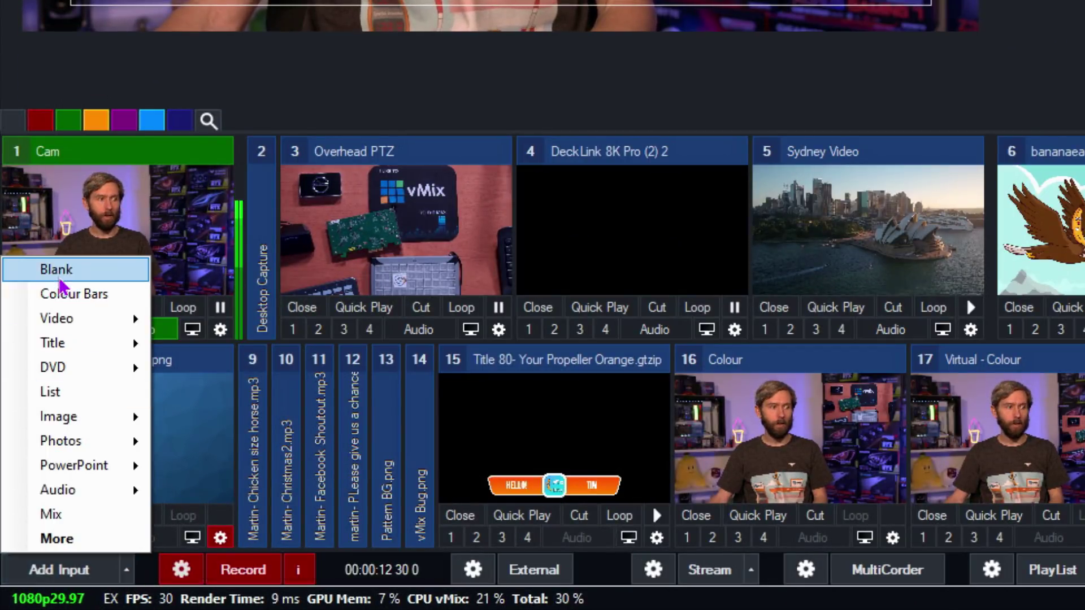
{"action": "left_click", "coordinate": [68, 271]}
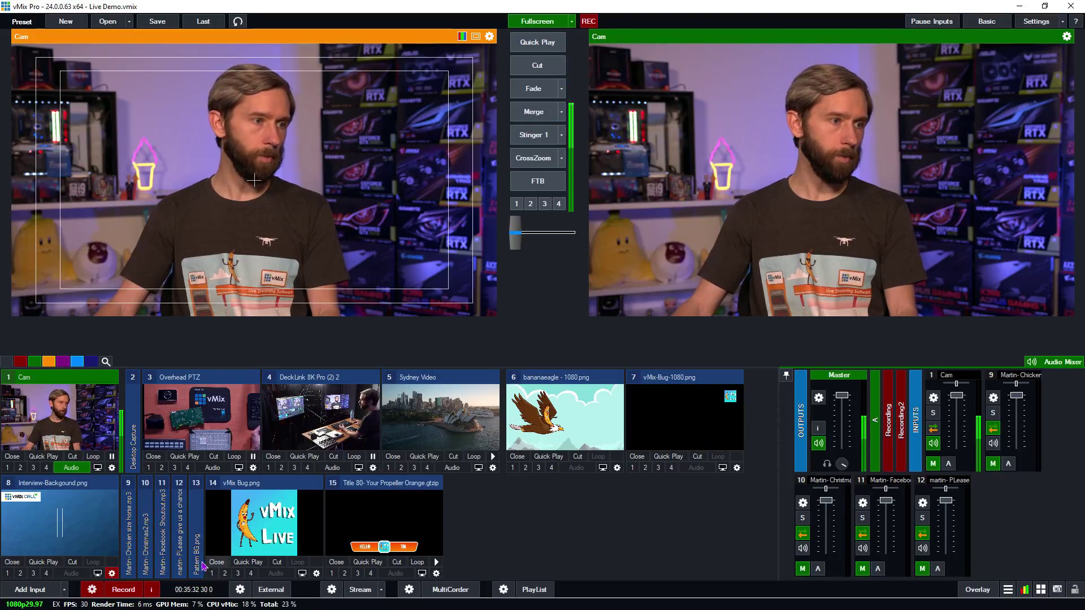
- Expand the Christmas2.mp3 input and review its general settings
{"action": "left_click", "coordinate": [146, 554]}
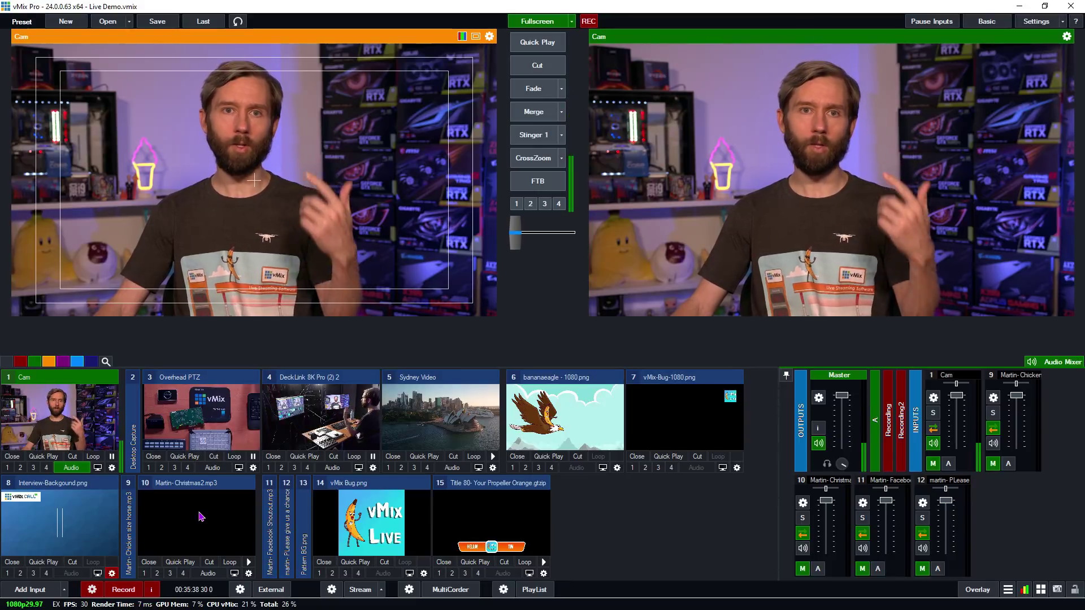
{"action": "left_click", "coordinate": [248, 573]}
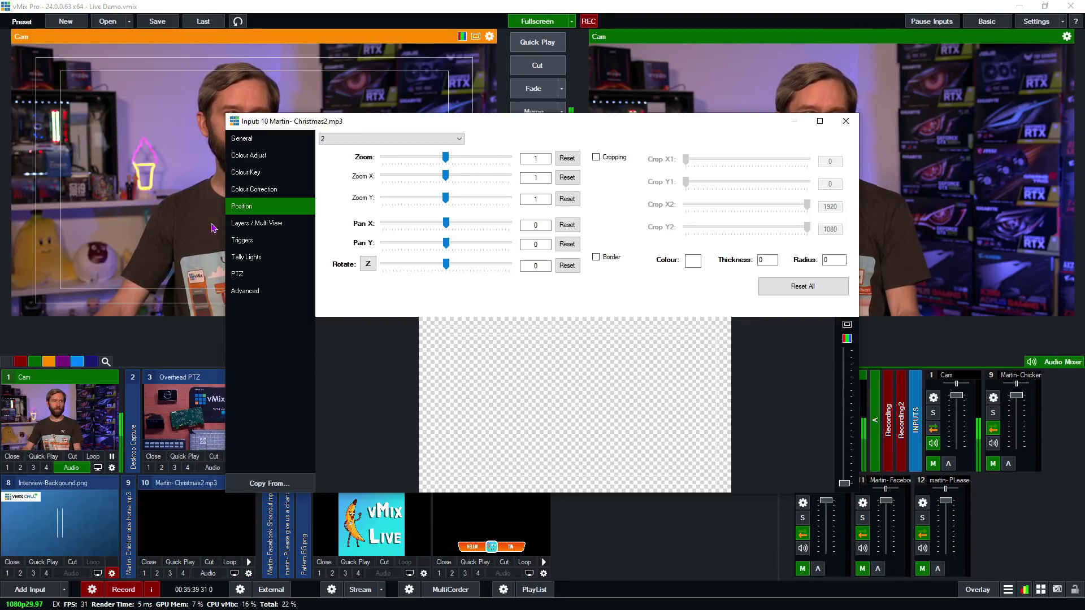
{"action": "left_click", "coordinate": [252, 143]}
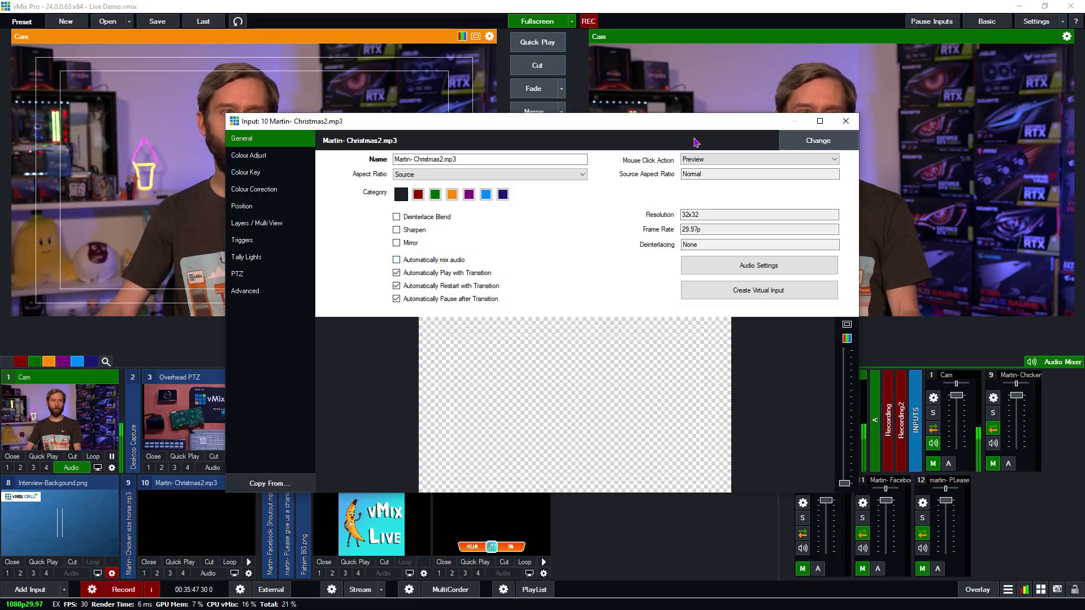
{"action": "left_click", "coordinate": [846, 121]}
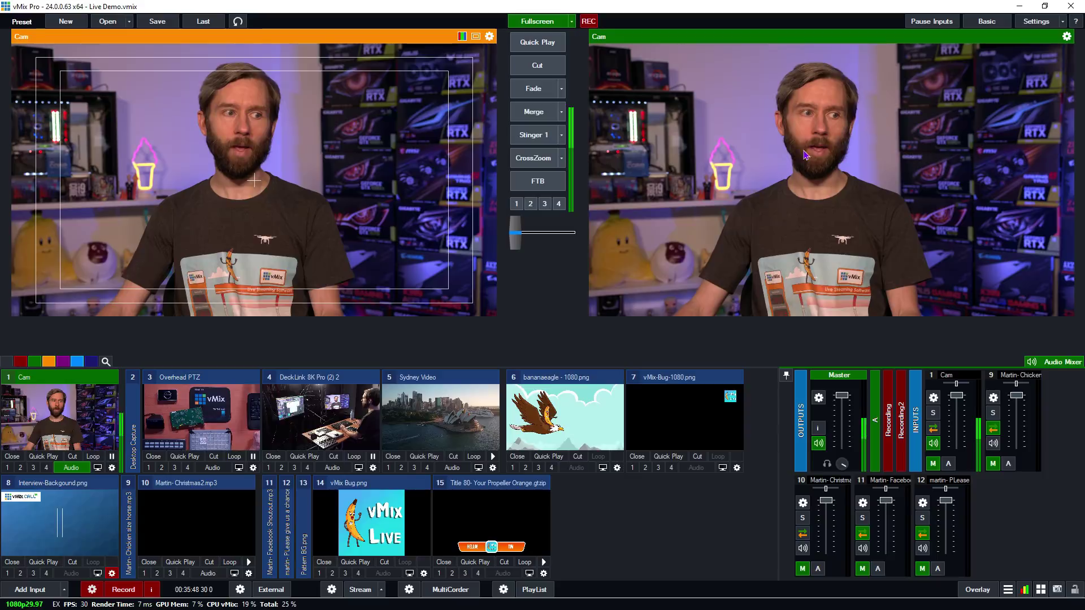
- Enable audio on Christmas2.mp3 and test it by playing and stopping the track twice
{"action": "left_click", "coordinate": [209, 573]}
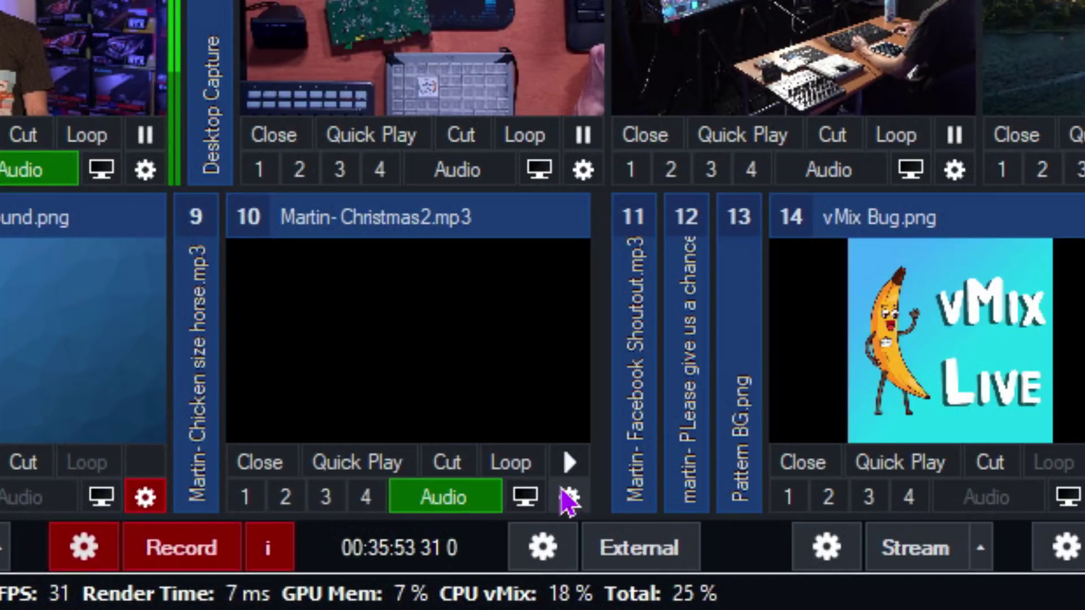
{"action": "left_click", "coordinate": [567, 464]}
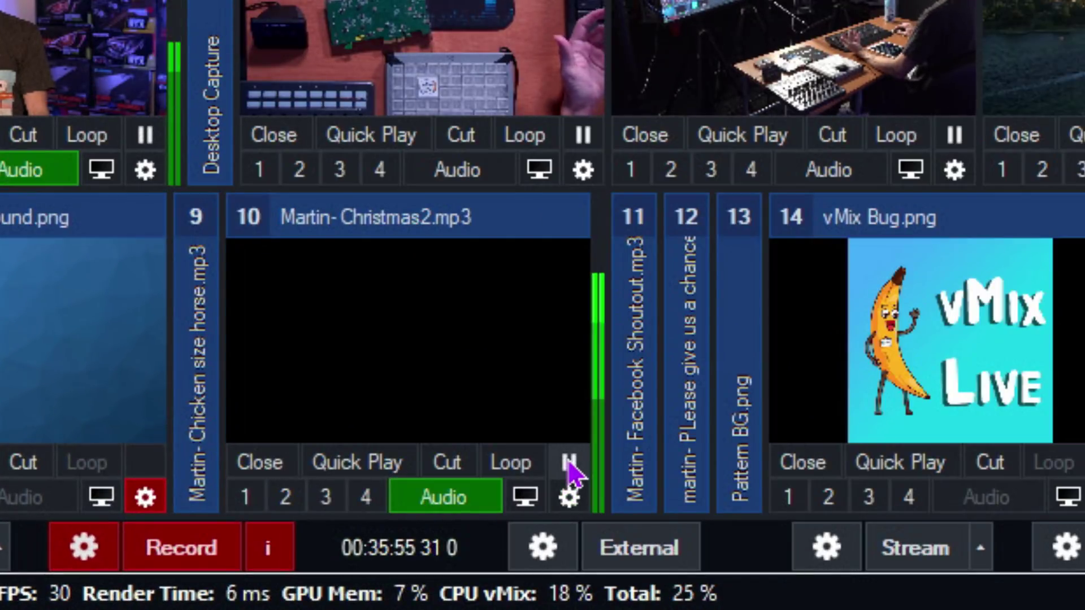
{"action": "left_click", "coordinate": [569, 464]}
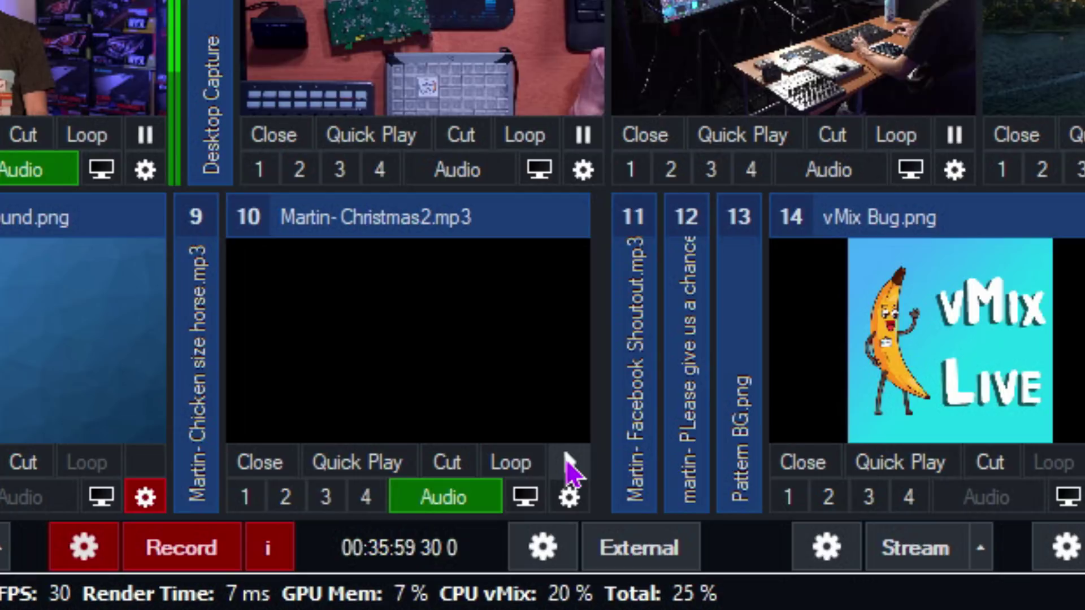
{"action": "left_click", "coordinate": [568, 462]}
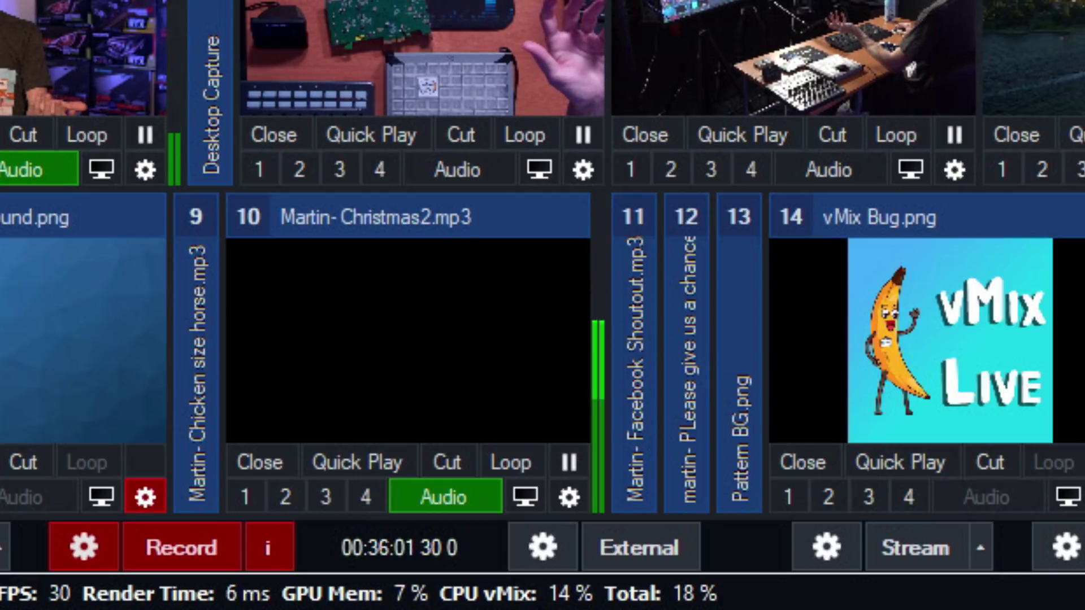
{"action": "left_click", "coordinate": [568, 462]}
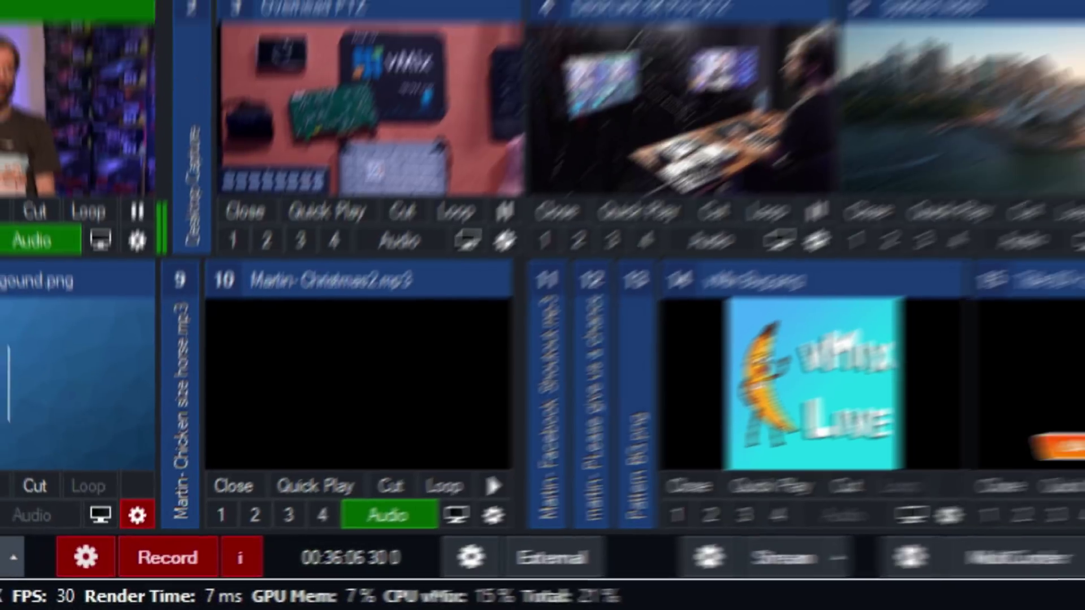
{"action": "left_click", "coordinate": [29, 589]}
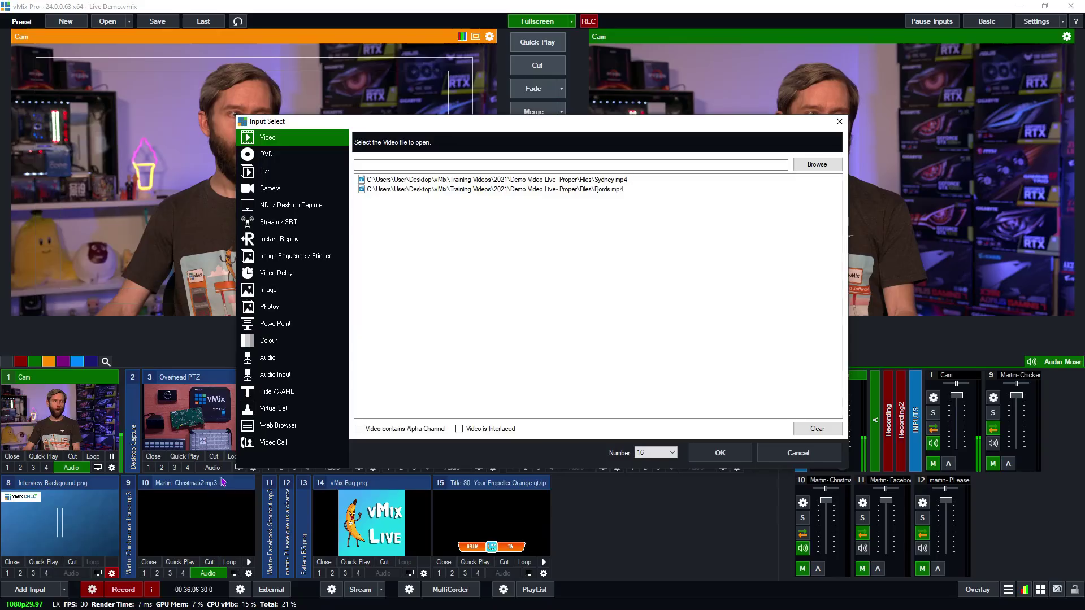
- Try adding an Audio Input with the device left at None, then dismiss the 'Select Audio Device.' error
{"action": "left_click", "coordinate": [290, 375]}
{"action": "left_click", "coordinate": [492, 146]}
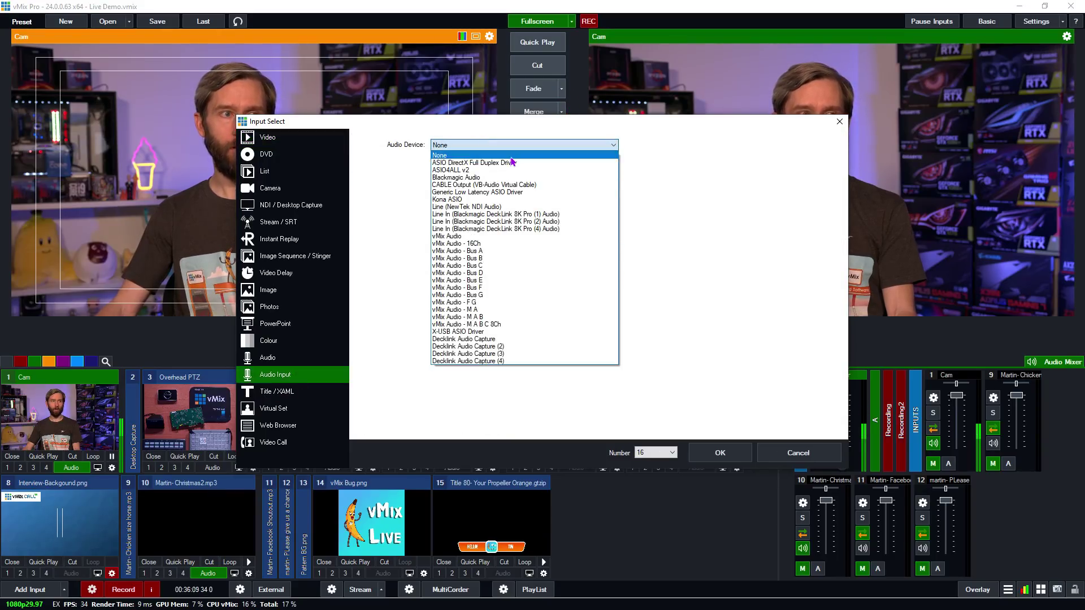
{"action": "left_click", "coordinate": [837, 122]}
{"action": "left_click", "coordinate": [720, 454]}
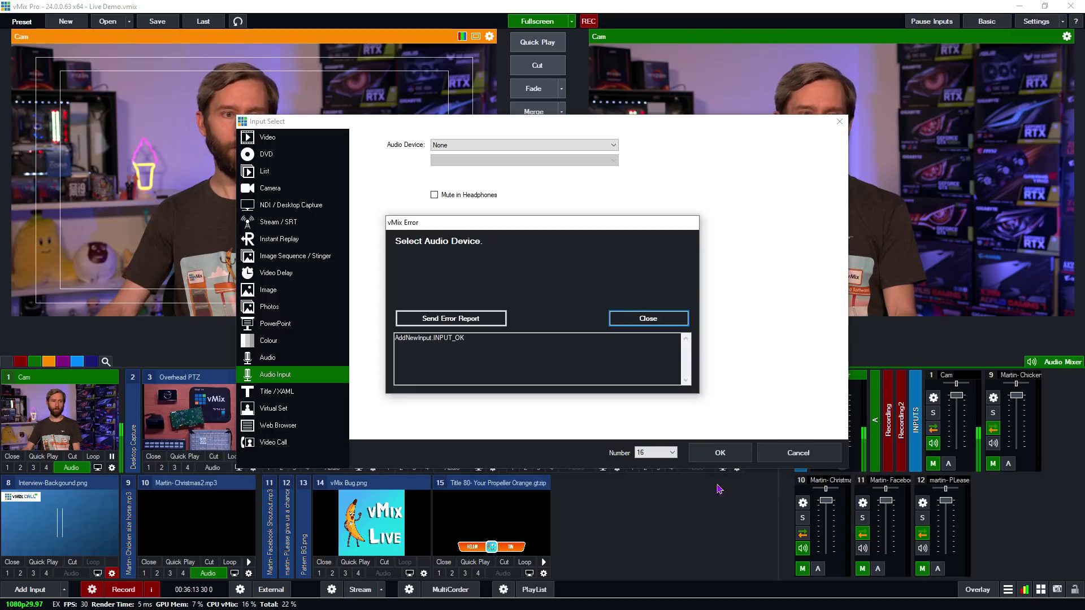
{"action": "left_click", "coordinate": [647, 319]}
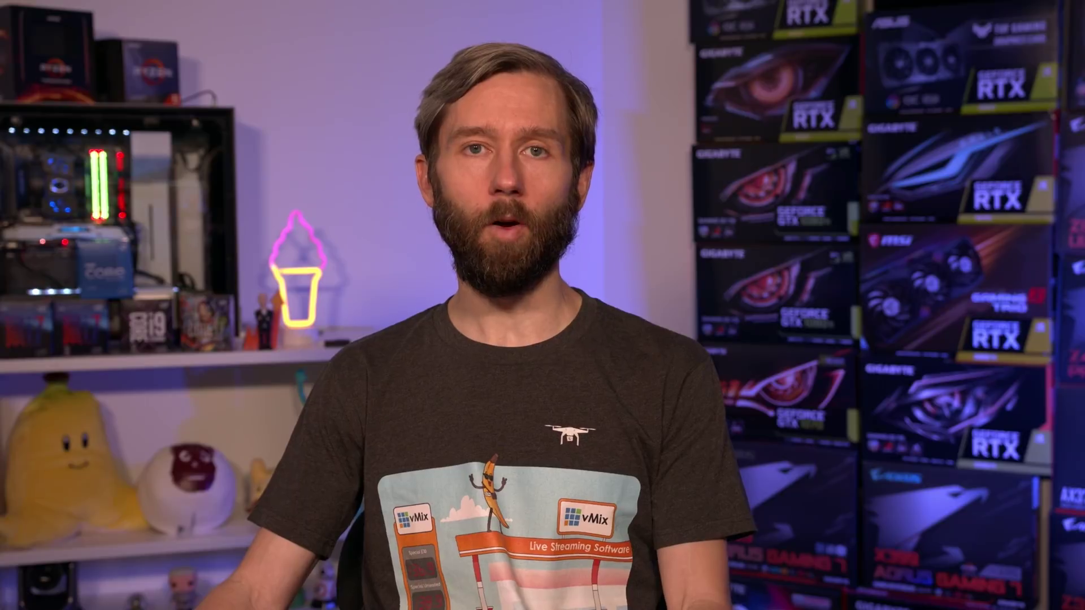
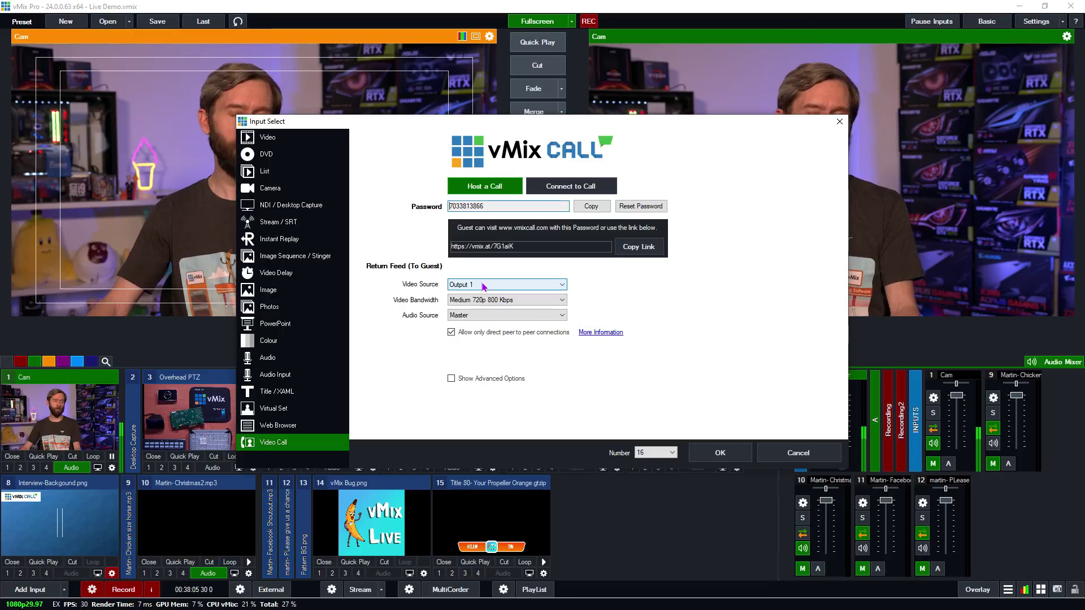
- Keep Output 1 as the guest's return video source under Return Feed
{"action": "left_click", "coordinate": [481, 286]}
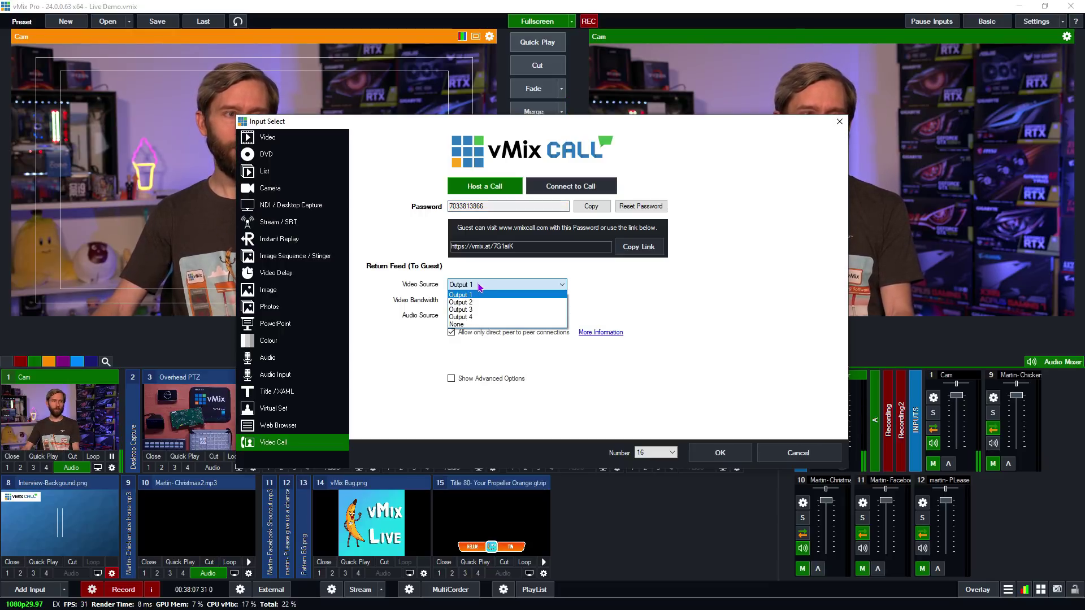
{"action": "left_click", "coordinate": [478, 295]}
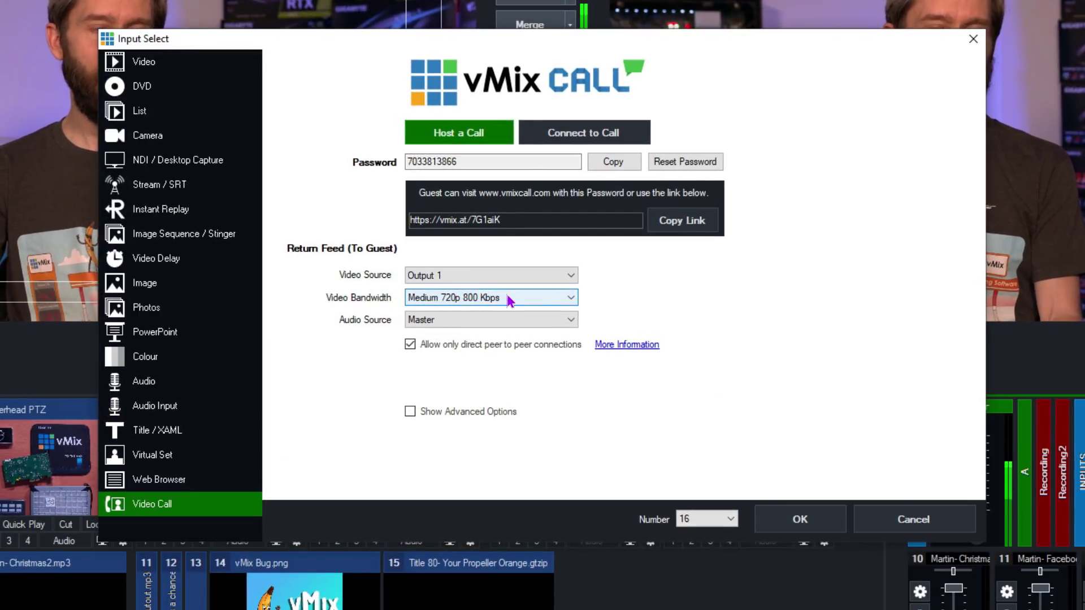
{"action": "left_click", "coordinate": [510, 300]}
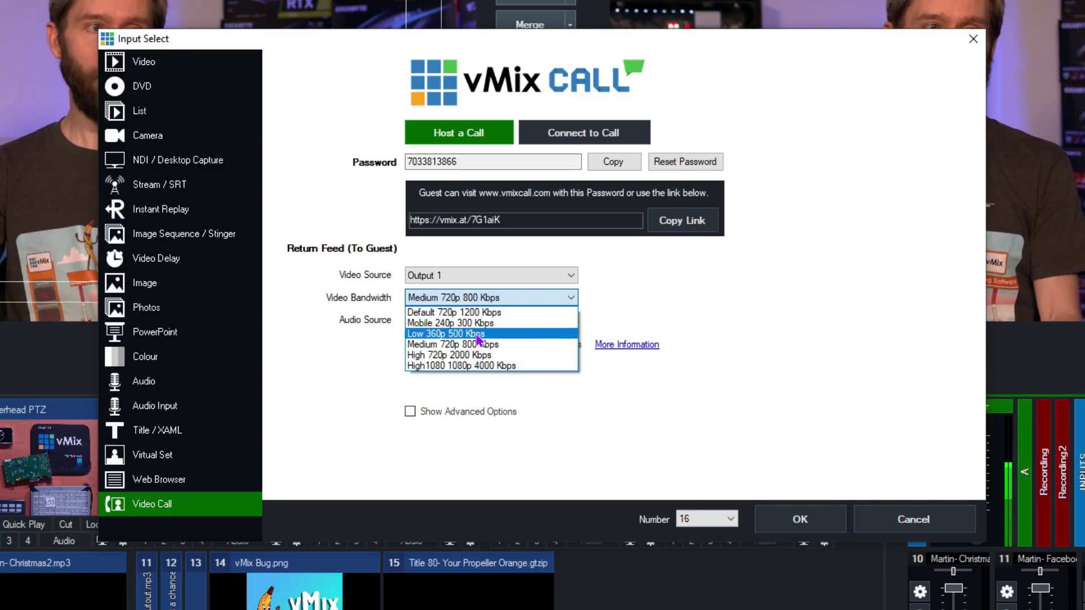
{"action": "left_click", "coordinate": [469, 344]}
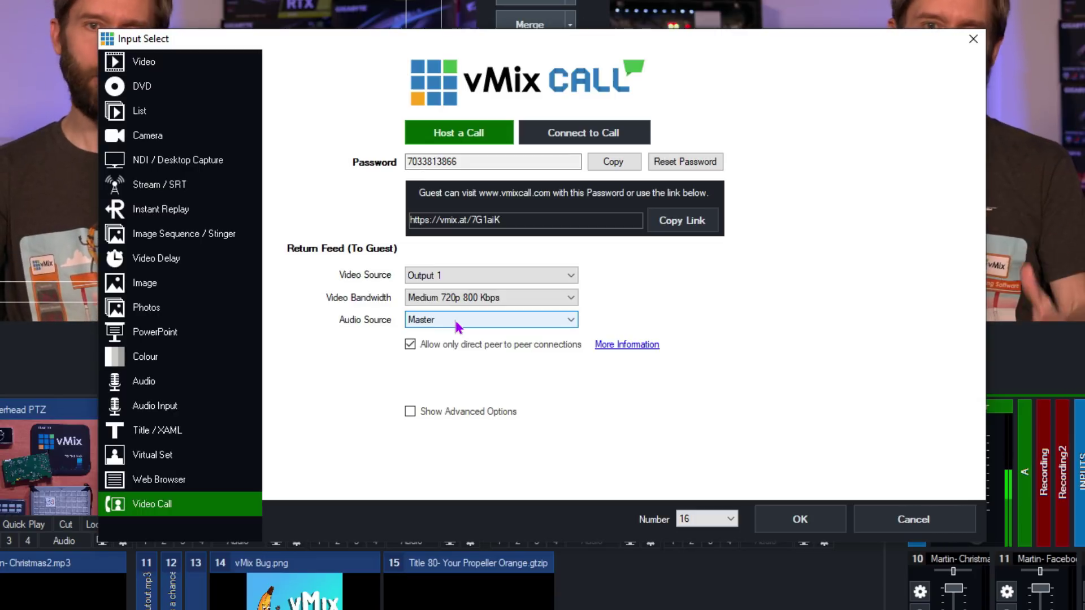
{"action": "left_click", "coordinate": [475, 319]}
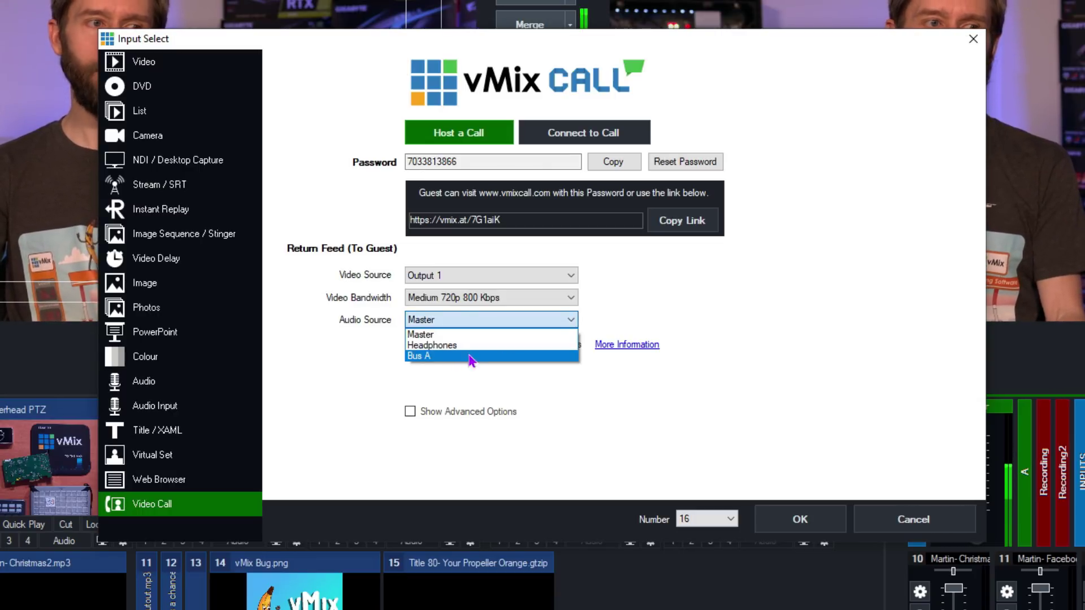
{"action": "left_click", "coordinate": [683, 314]}
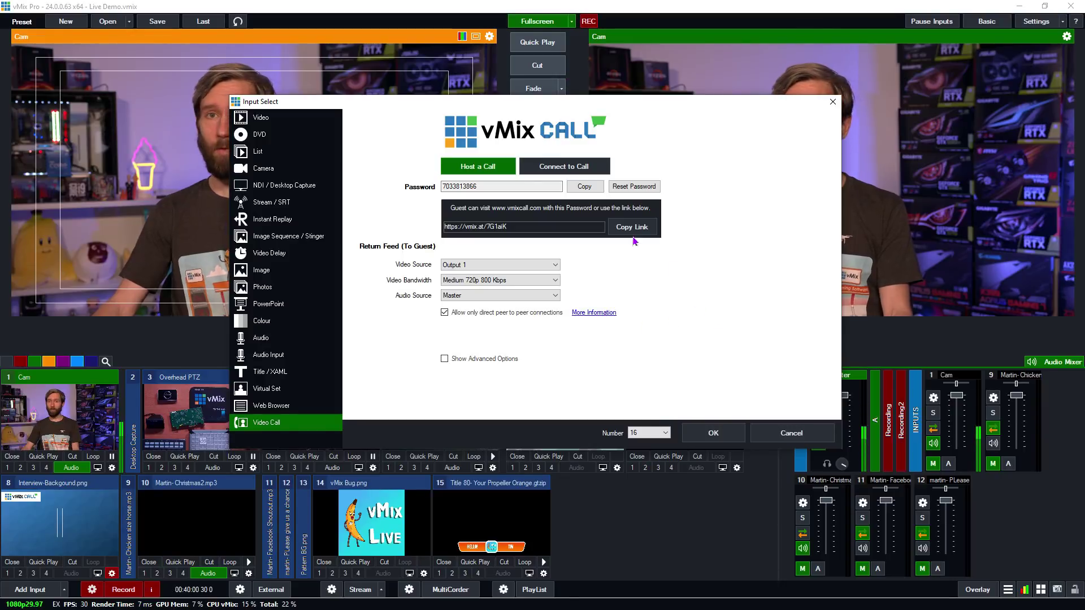
- Copy the call password to the clipboard and add the Video Call as input 16
{"action": "double_click", "coordinate": [467, 187]}
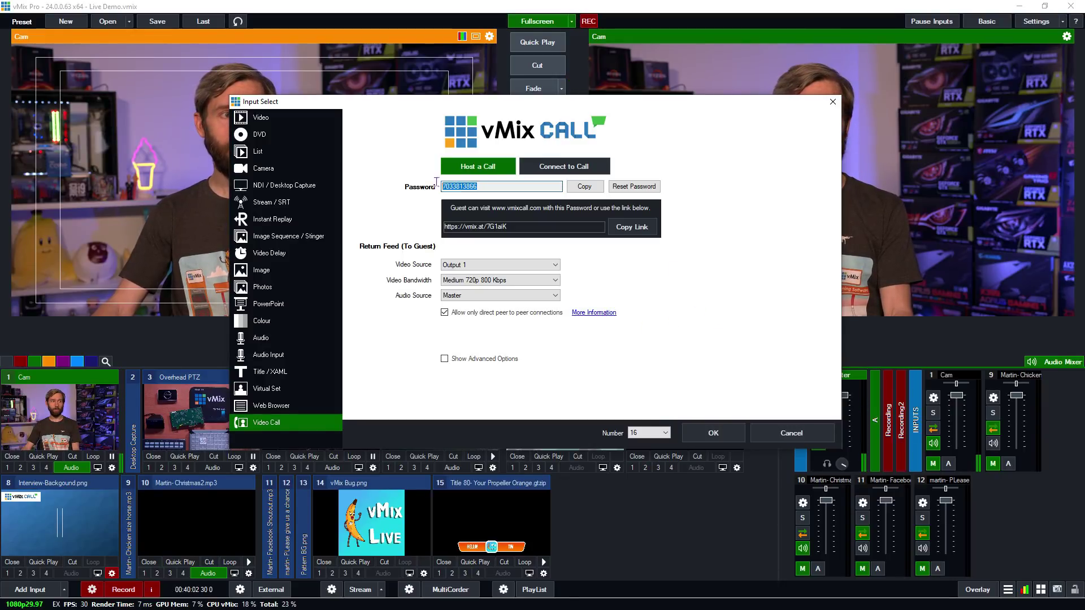
{"action": "right_click", "coordinate": [472, 188]}
{"action": "left_click", "coordinate": [497, 225]}
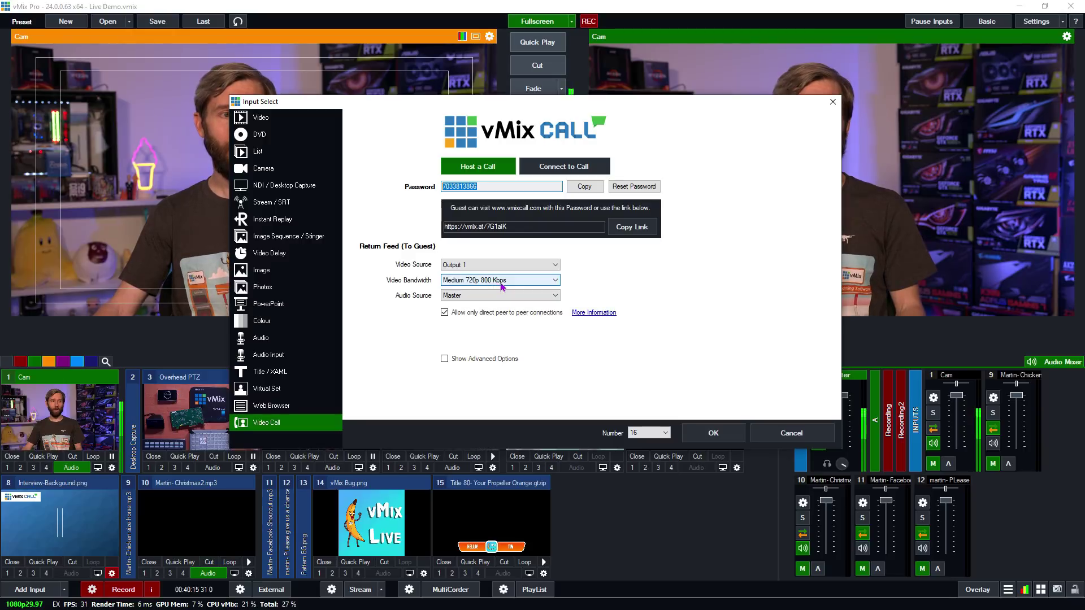
{"action": "left_click", "coordinate": [713, 433]}
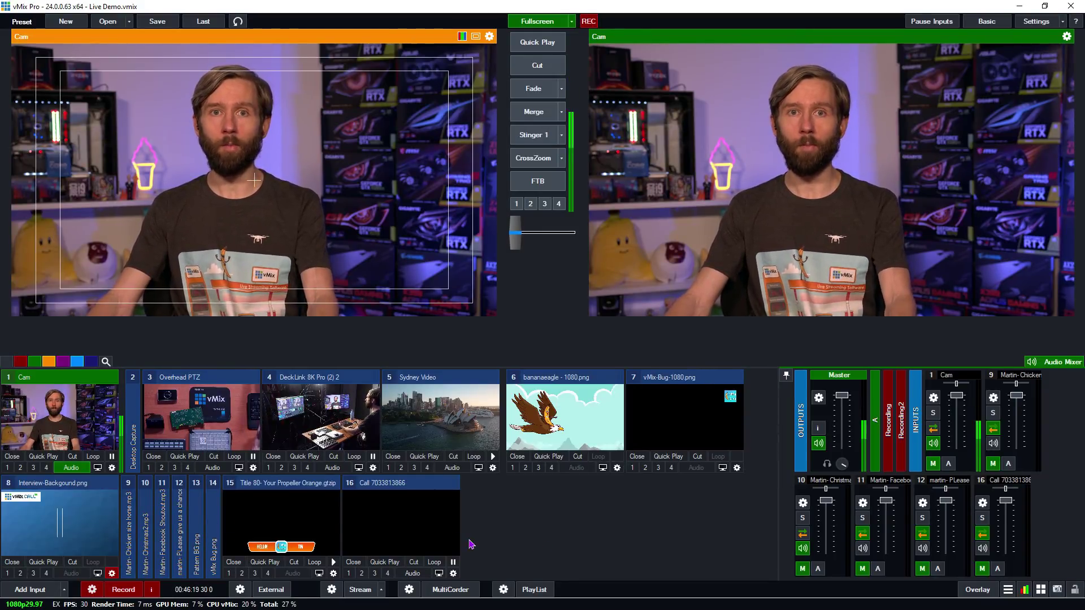
- Add a transparent Colour input to the project
{"action": "left_click", "coordinate": [30, 589]}
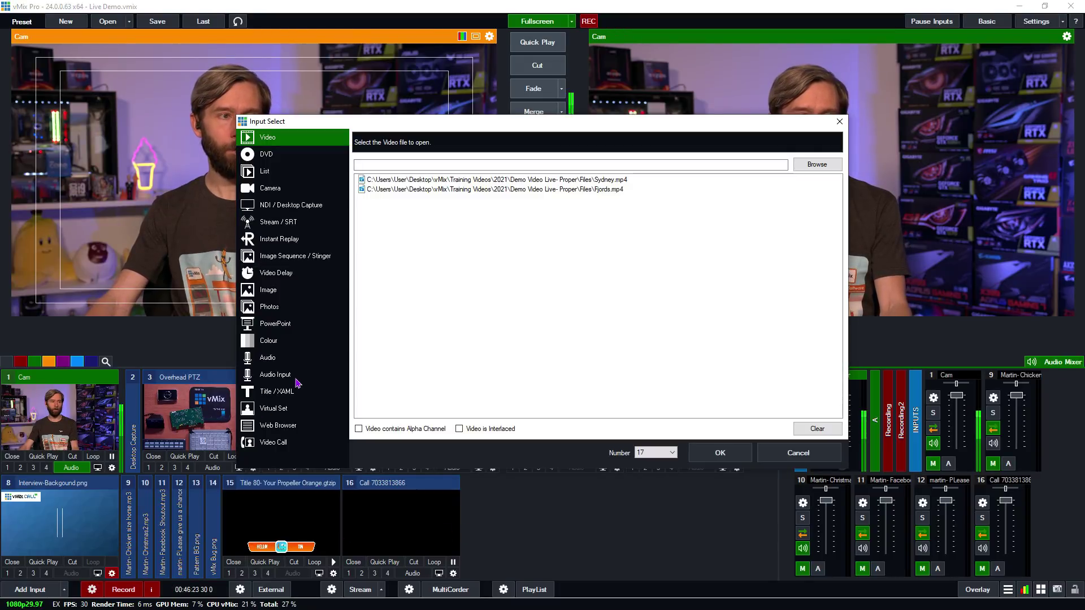
{"action": "left_click", "coordinate": [267, 341]}
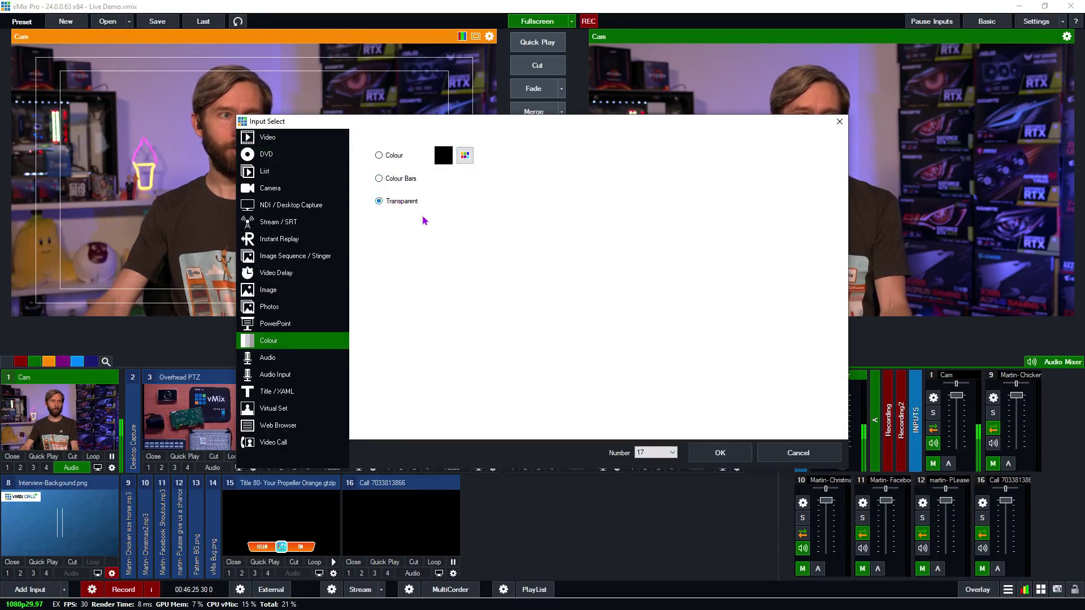
{"action": "left_click", "coordinate": [723, 454]}
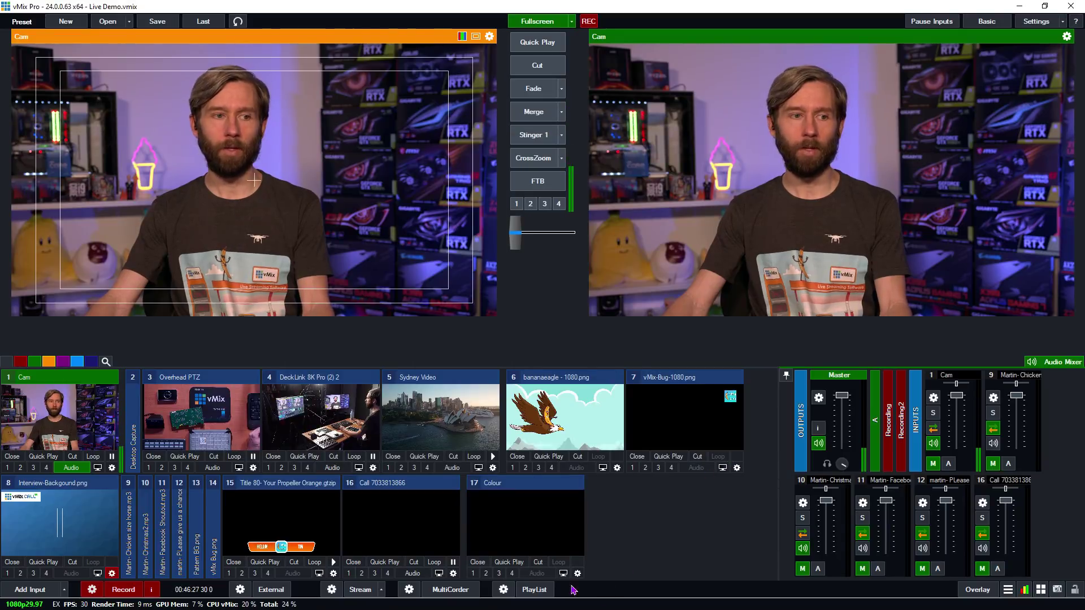
- Layer the Colour input with Cam on layer 1 and Call shrunk top-left on layer 2
{"action": "left_click", "coordinate": [577, 573]}
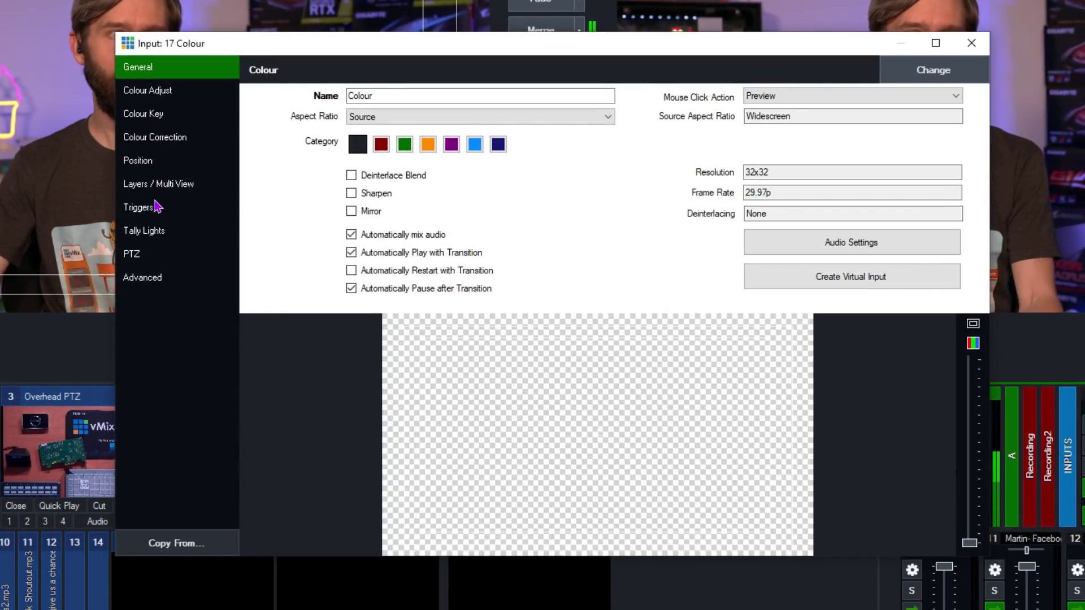
{"action": "left_click", "coordinate": [159, 189]}
{"action": "left_click", "coordinate": [339, 68]}
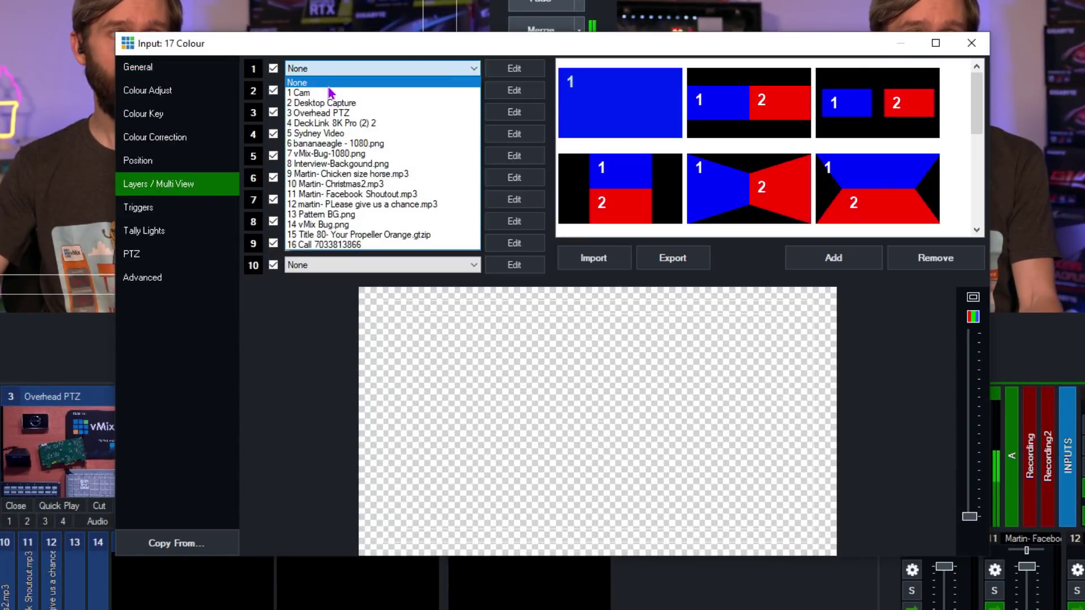
{"action": "left_click", "coordinate": [325, 93]}
{"action": "left_click", "coordinate": [375, 91]}
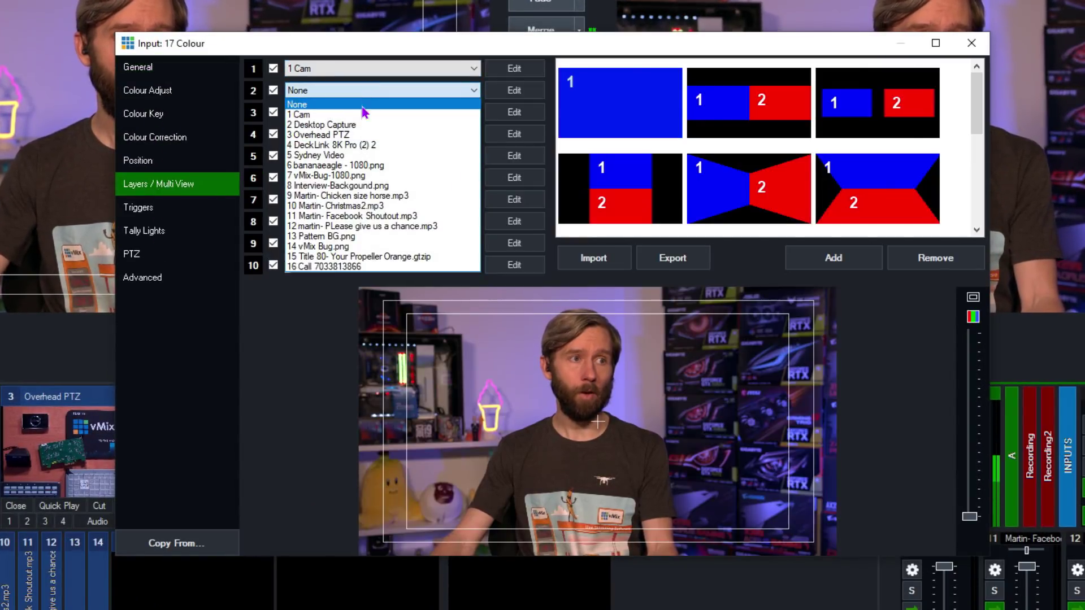
{"action": "left_click", "coordinate": [331, 267]}
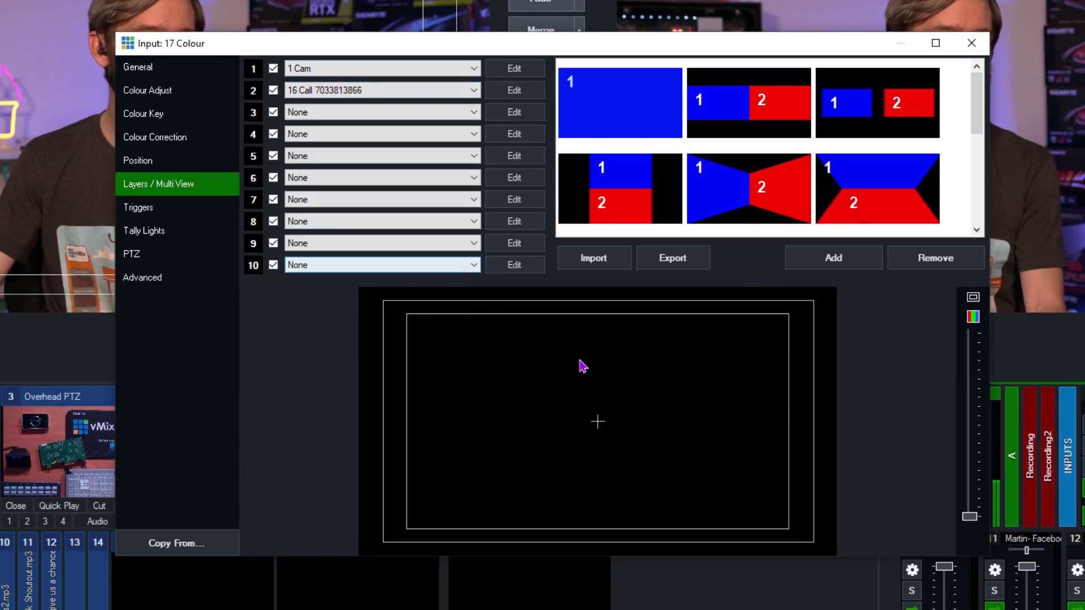
{"action": "scroll", "coordinate": [545, 432], "scroll_direction": "down", "scroll_amount": 10}
{"action": "left_click_drag", "start_coordinate": [613, 440], "coordinate": [491, 365]}
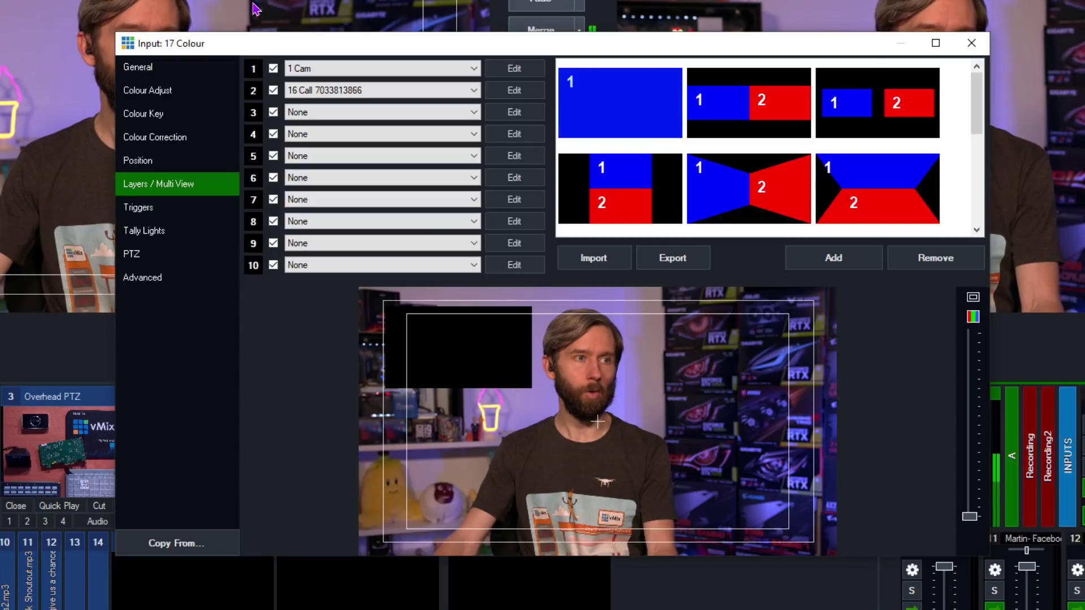
- Put the vMix-Bug-1080.png logo on layer 4
{"action": "left_click", "coordinate": [312, 130]}
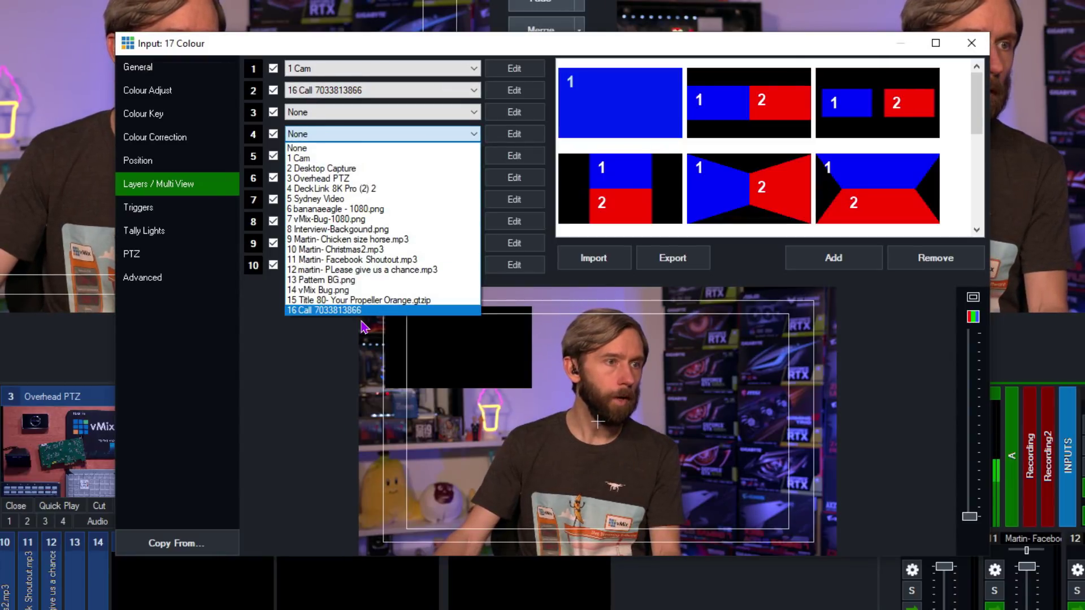
{"action": "left_click", "coordinate": [347, 208]}
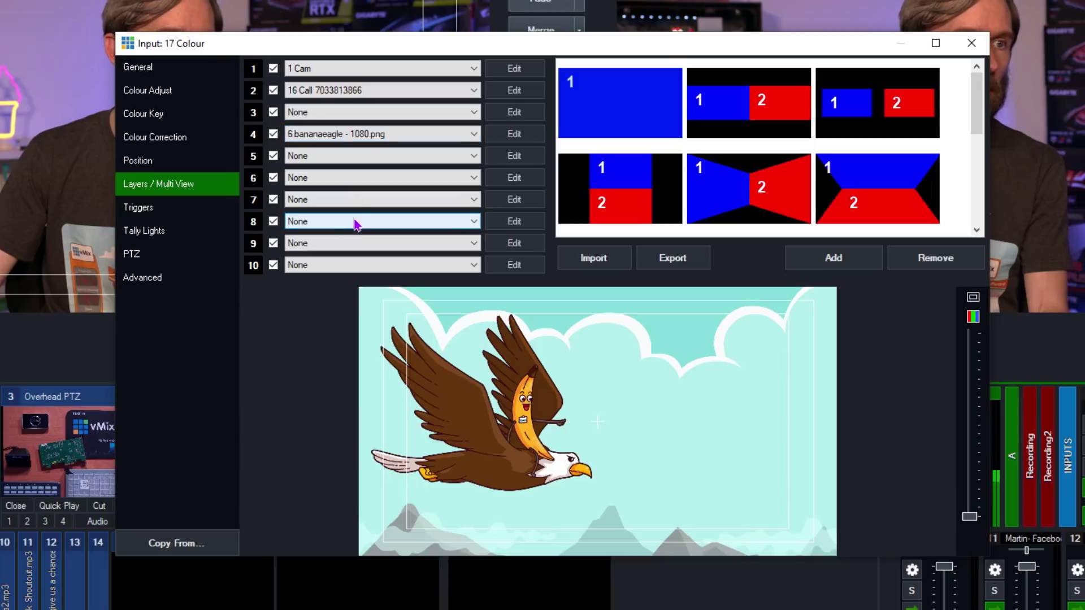
{"action": "left_click", "coordinate": [341, 140]}
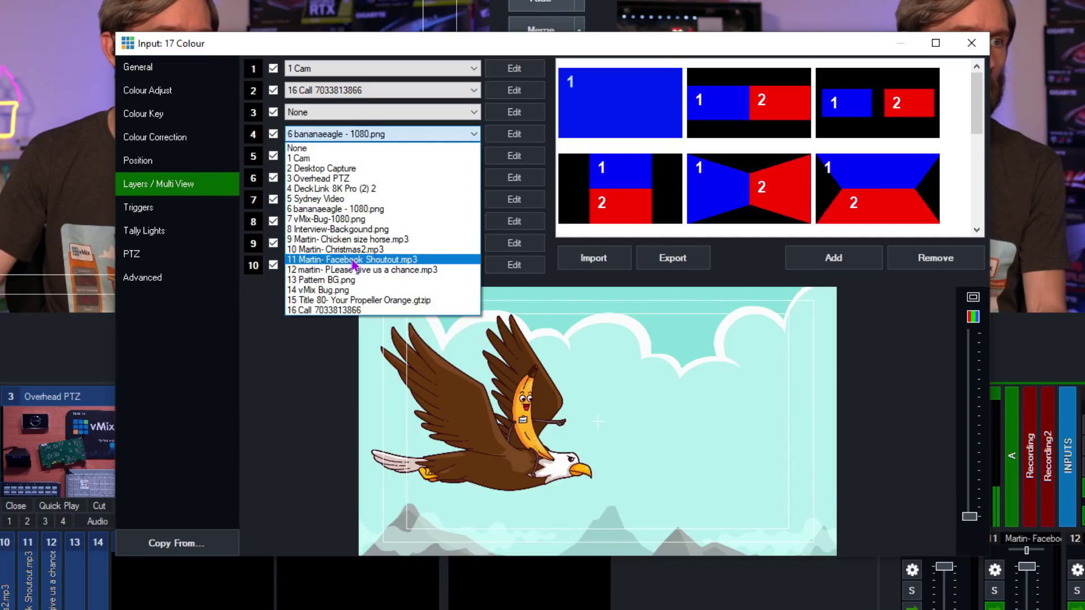
{"action": "left_click", "coordinate": [353, 219]}
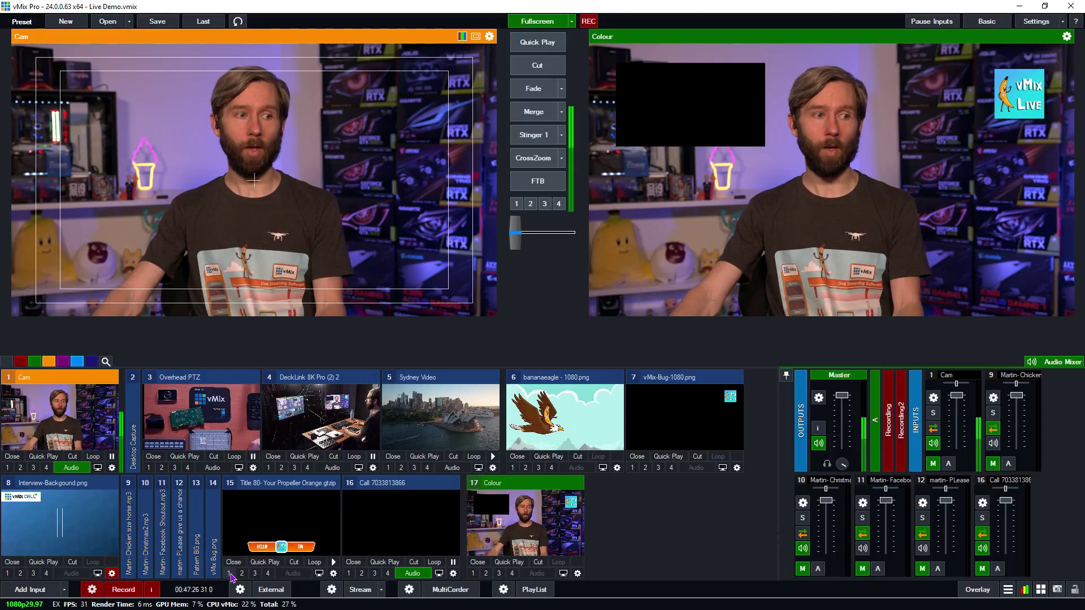
- Flash input 15's greeting title on and off via overlay 1, then open input 16's settings
{"action": "left_click", "coordinate": [229, 573]}
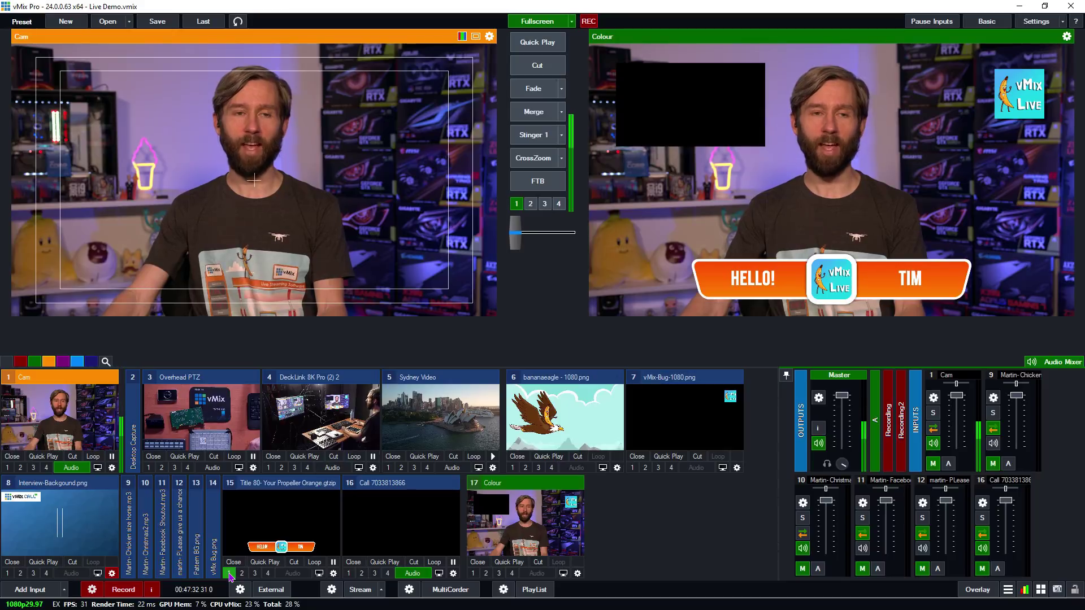
{"action": "left_click", "coordinate": [230, 574]}
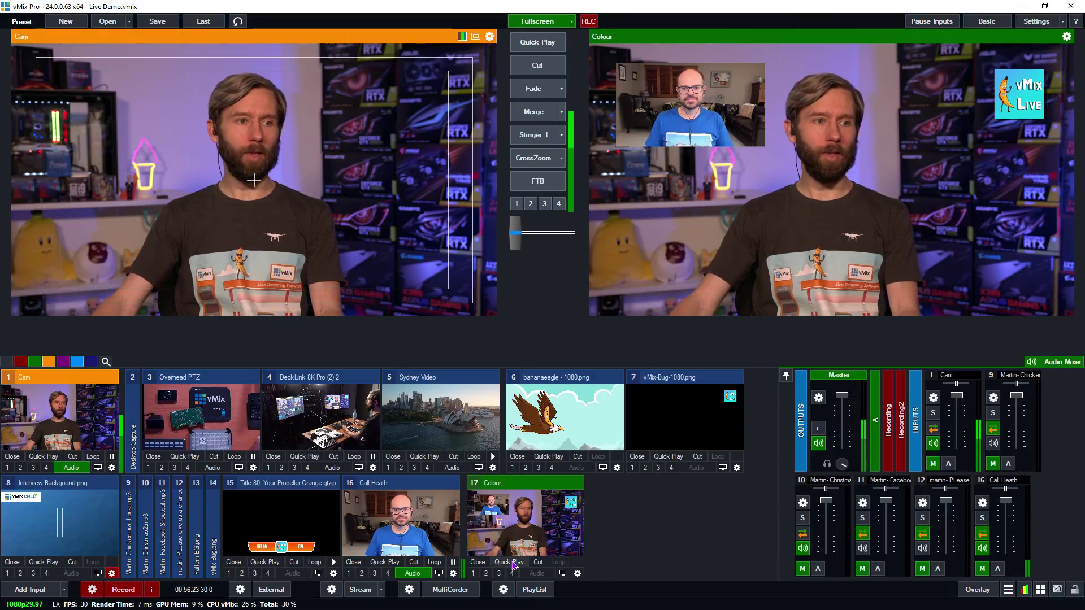
{"action": "left_click", "coordinate": [452, 574]}
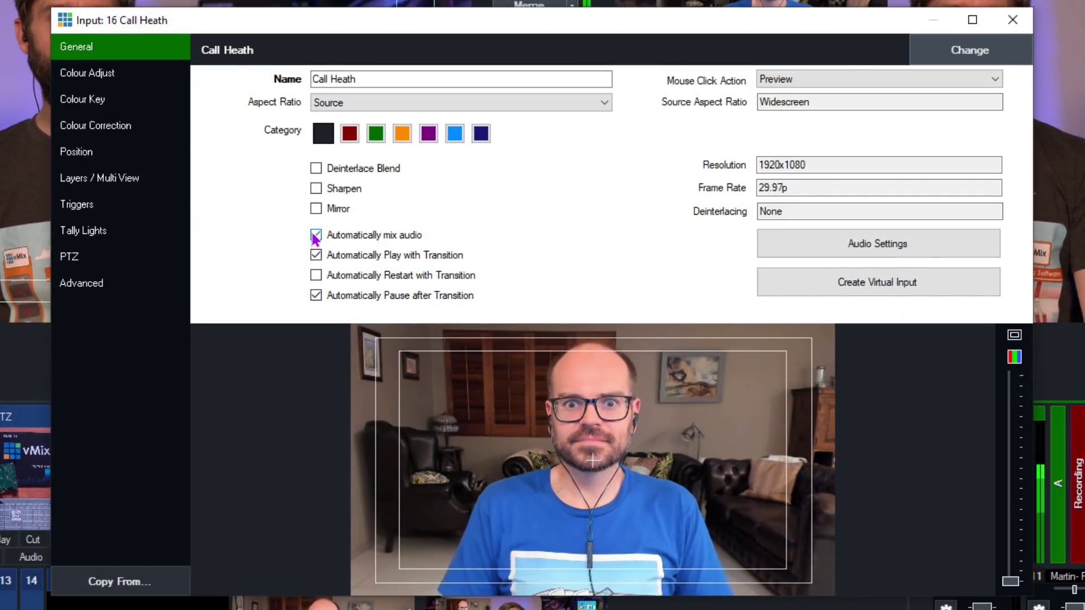
- Swap outputs so the Colour composite is live with Call Heath waiting in preview
{"action": "left_click", "coordinate": [1012, 20]}
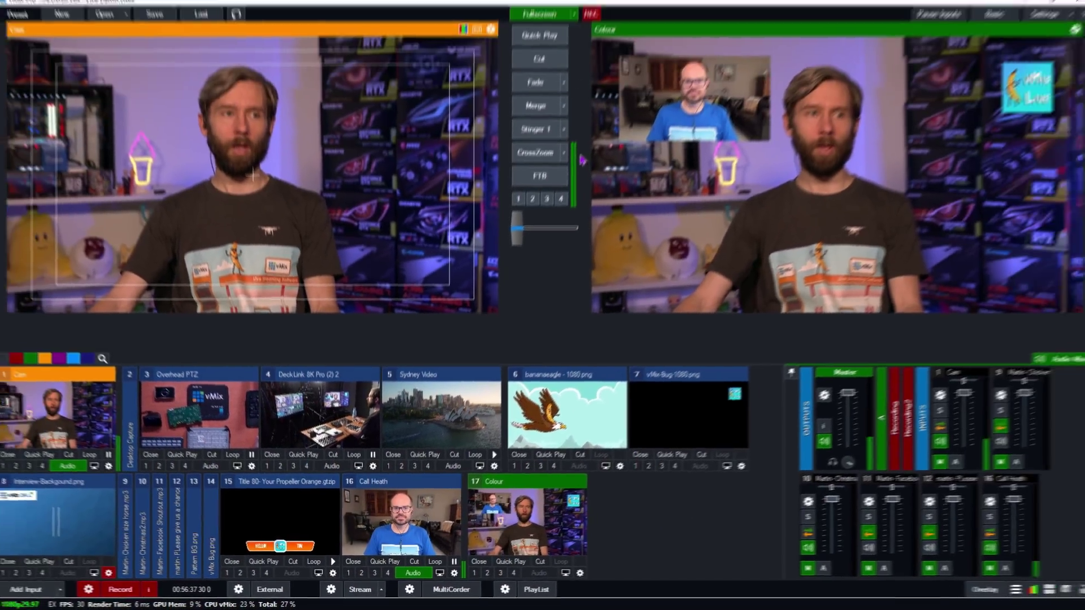
{"action": "left_click", "coordinate": [539, 59]}
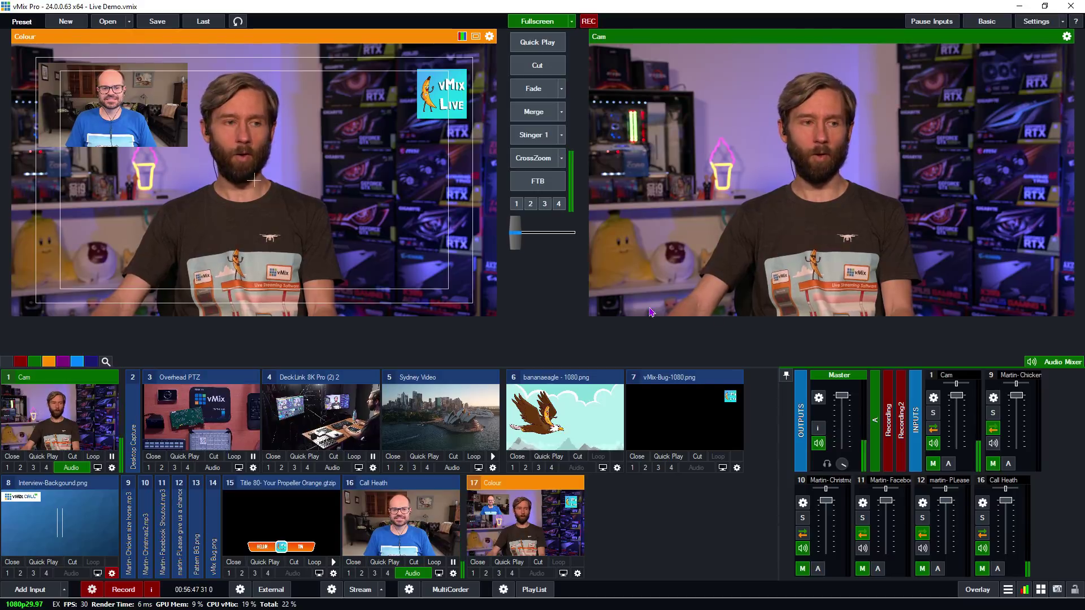
{"action": "left_click", "coordinate": [539, 563]}
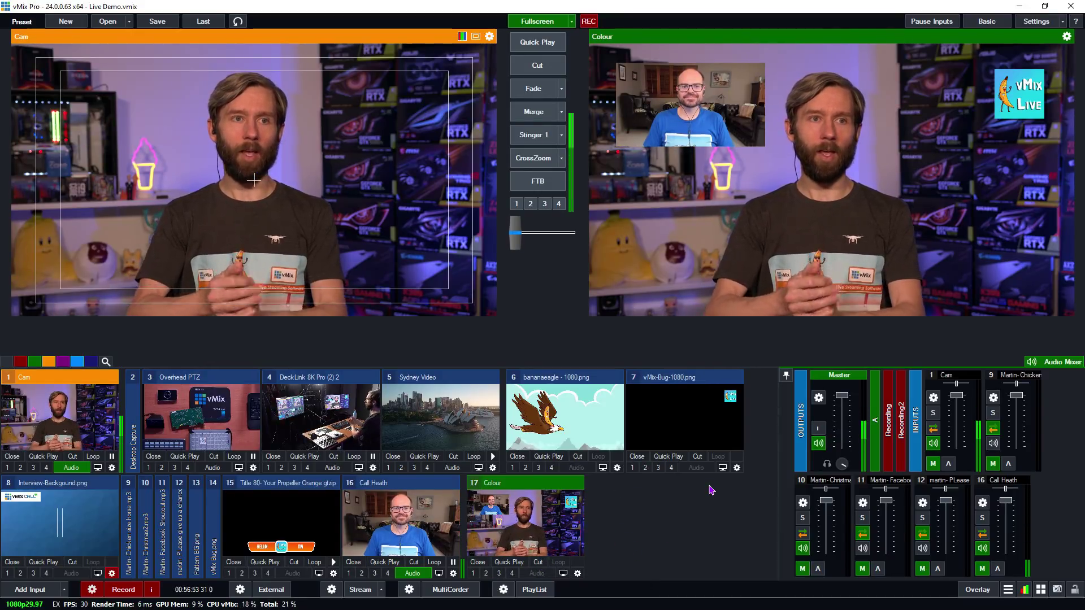
{"action": "left_click", "coordinate": [414, 541]}
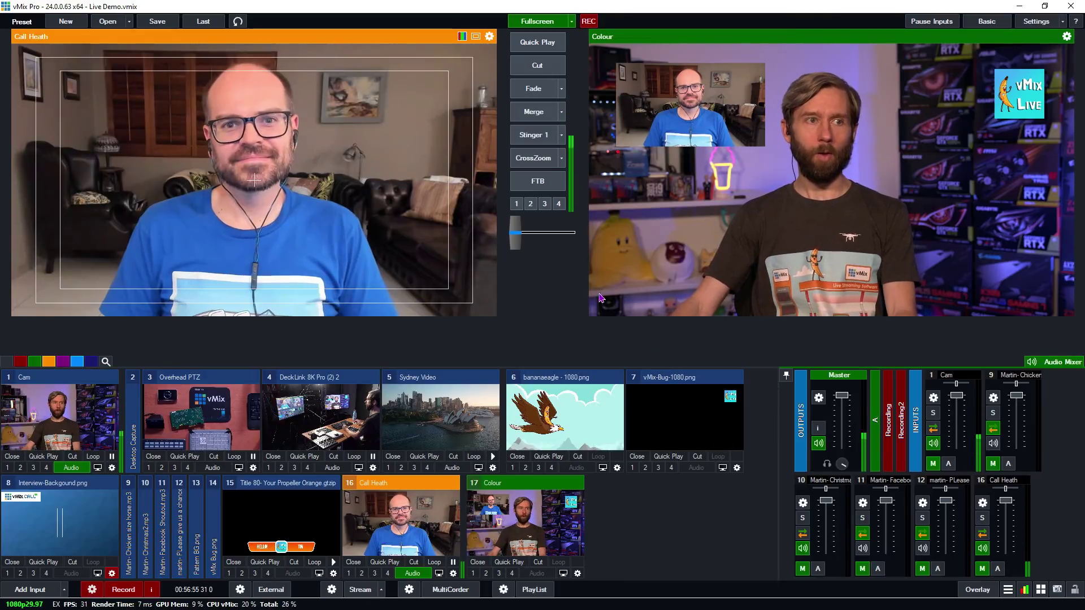
{"action": "left_click", "coordinate": [526, 115]}
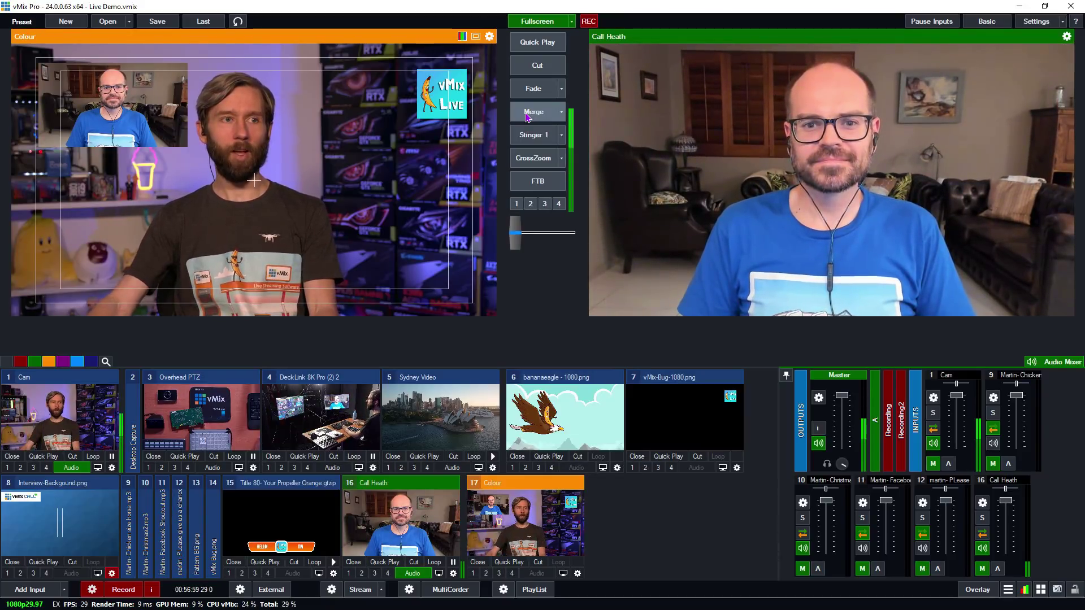
{"action": "left_click", "coordinate": [526, 116]}
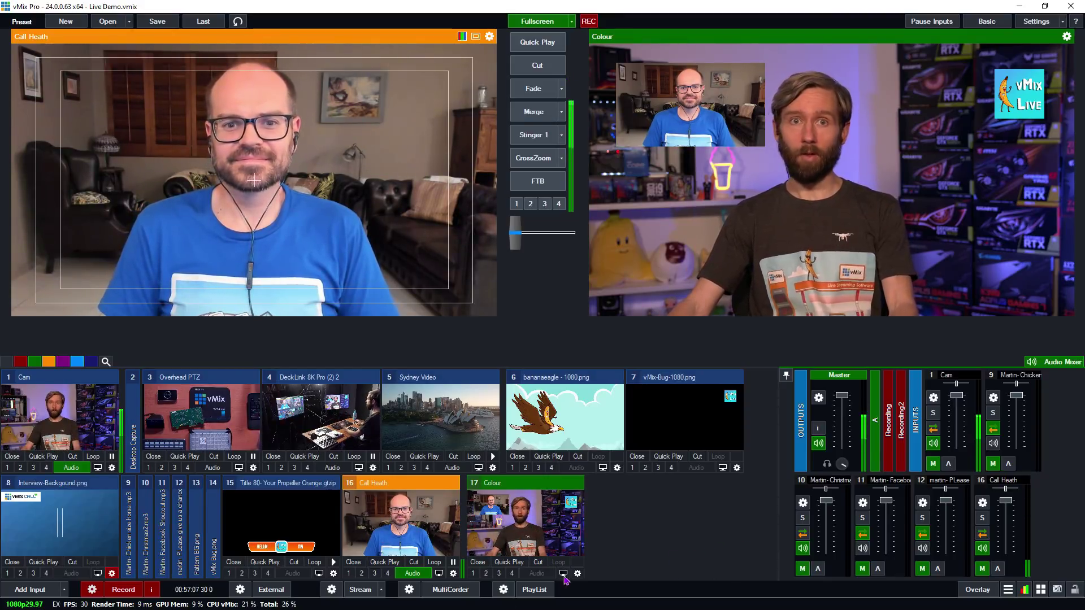
{"action": "left_click", "coordinate": [29, 590]}
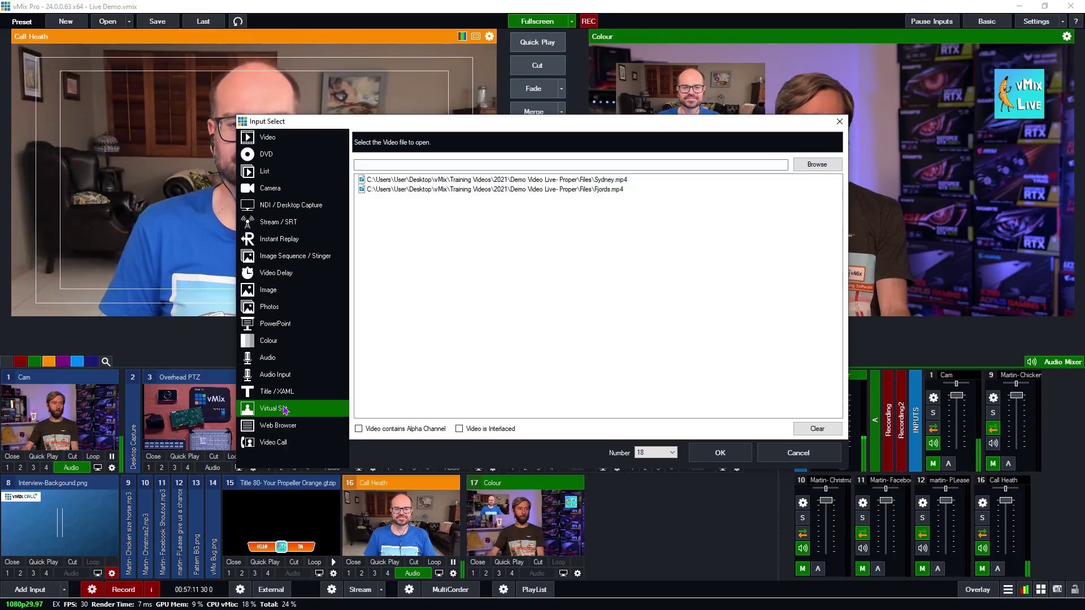
- Add the WDoubleBox-MultiTriangle virtual set as a new input
{"action": "left_click", "coordinate": [284, 410]}
{"action": "left_click_drag", "start_coordinate": [834, 176], "coordinate": [833, 342]}
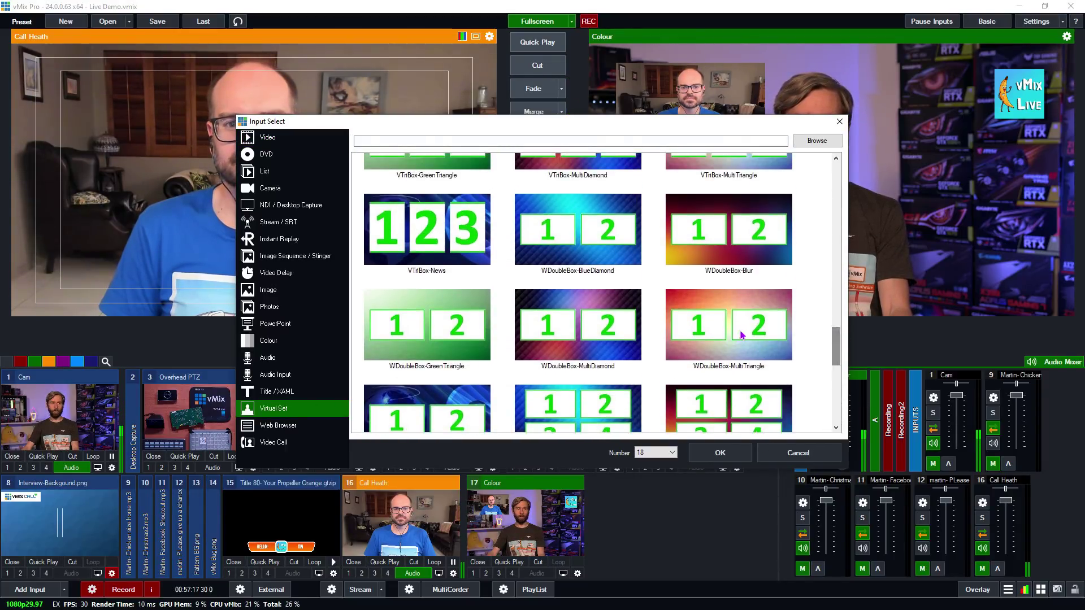
{"action": "left_click", "coordinate": [742, 334]}
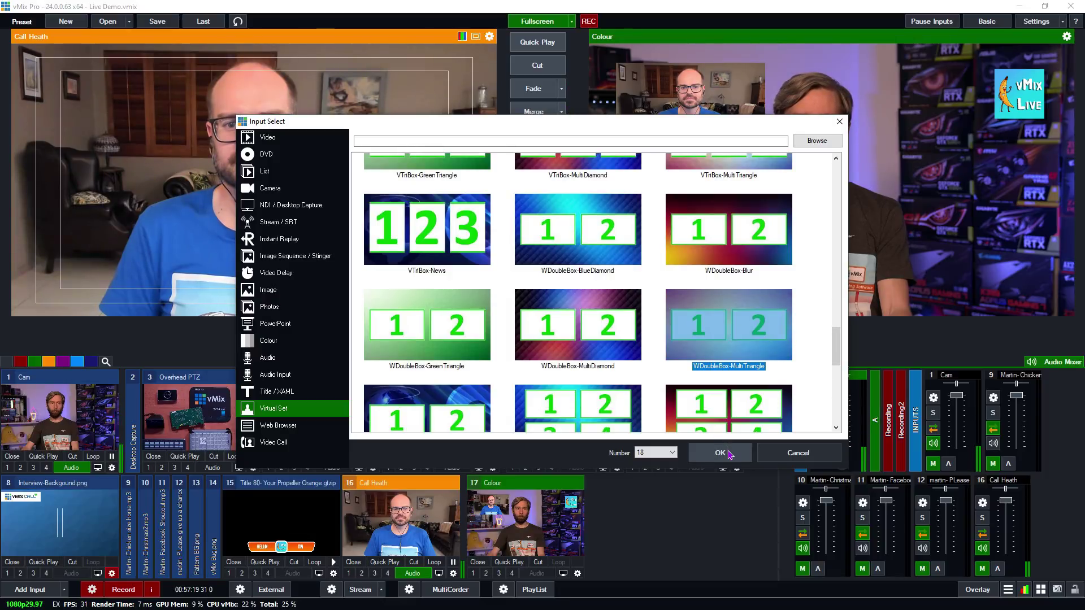
{"action": "left_click", "coordinate": [720, 453]}
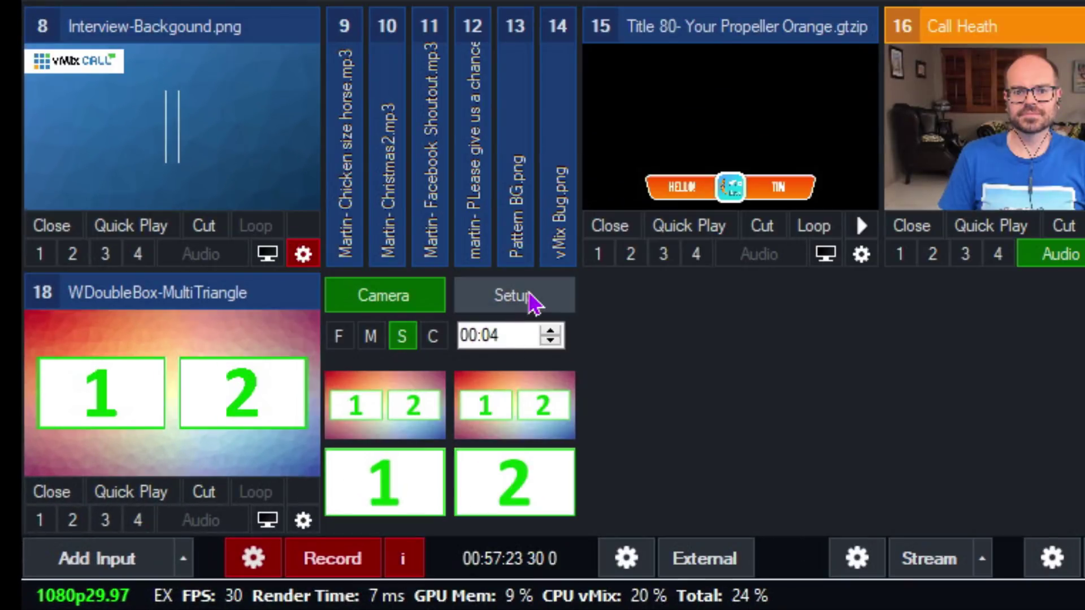
- Fill Box1 with 16 Call Heath and Box2 with 1 Cam
{"action": "left_click", "coordinate": [206, 488]}
{"action": "left_click", "coordinate": [509, 338]}
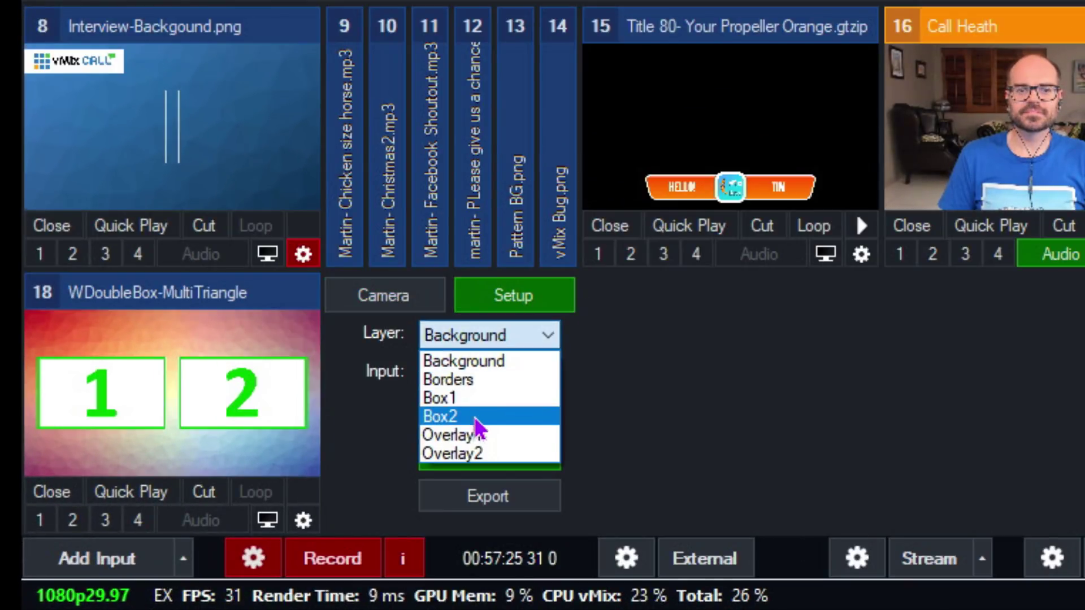
{"action": "left_click", "coordinate": [474, 397]}
{"action": "left_click", "coordinate": [496, 375]}
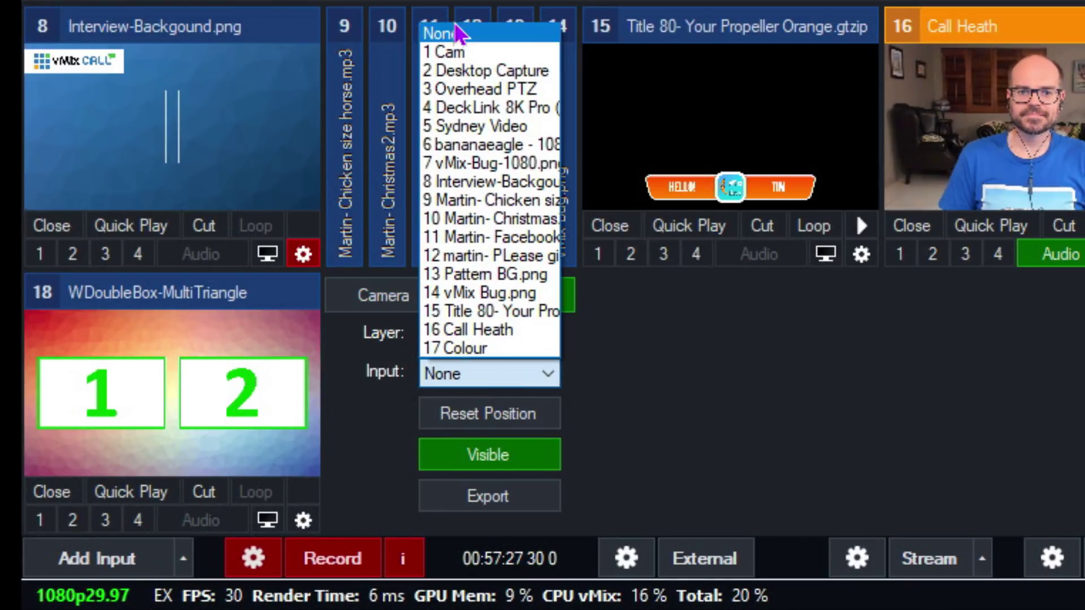
{"action": "left_click", "coordinate": [448, 57]}
{"action": "left_click", "coordinate": [528, 374]}
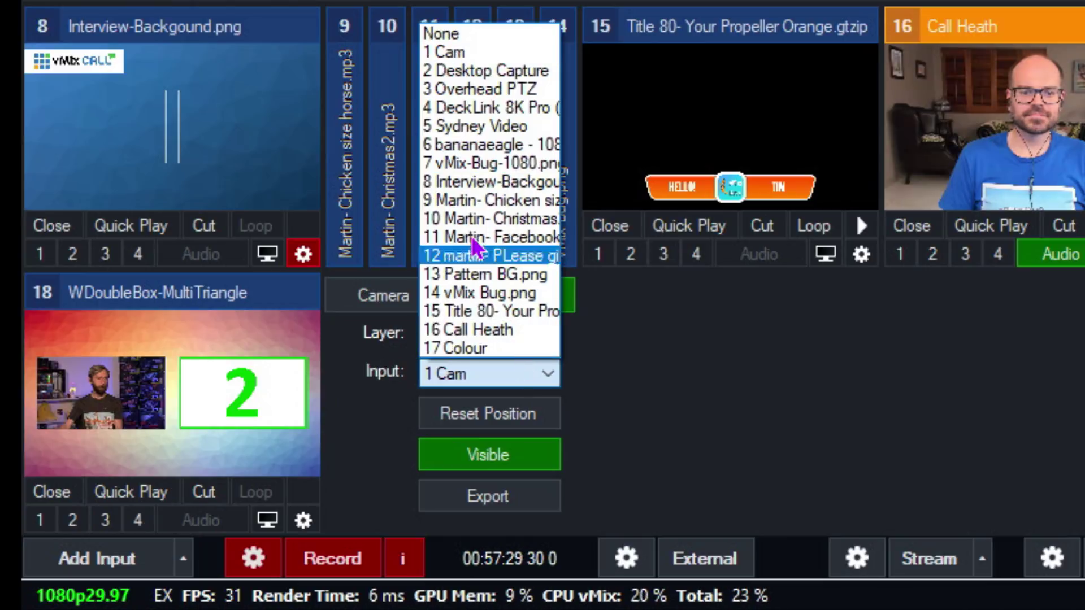
{"action": "left_click", "coordinate": [509, 330]}
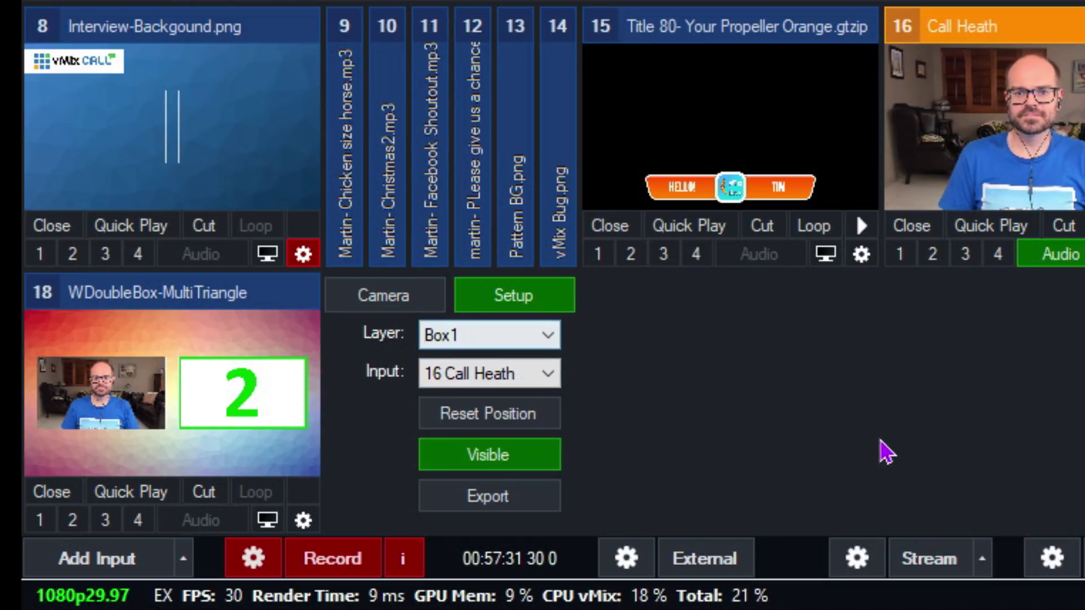
{"action": "left_click", "coordinate": [489, 339]}
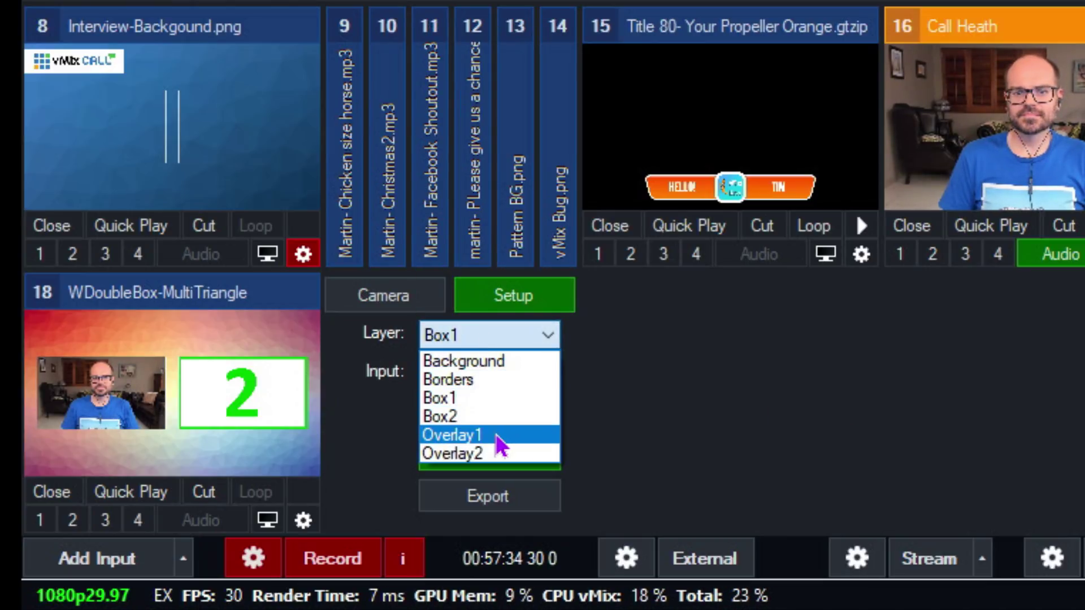
{"action": "left_click", "coordinate": [492, 418]}
{"action": "left_click", "coordinate": [499, 375]}
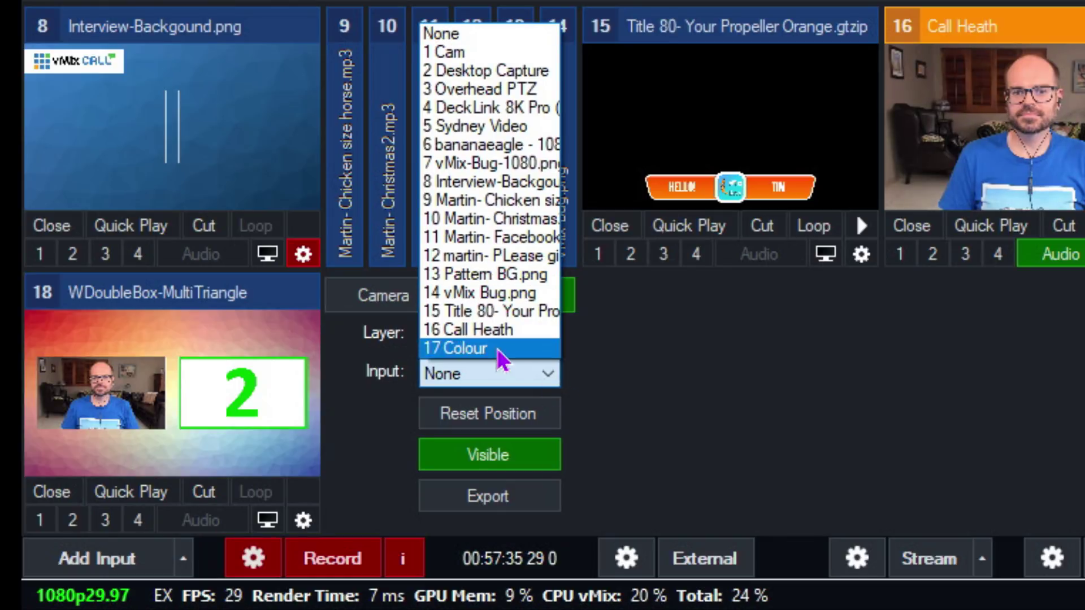
{"action": "left_click", "coordinate": [452, 49]}
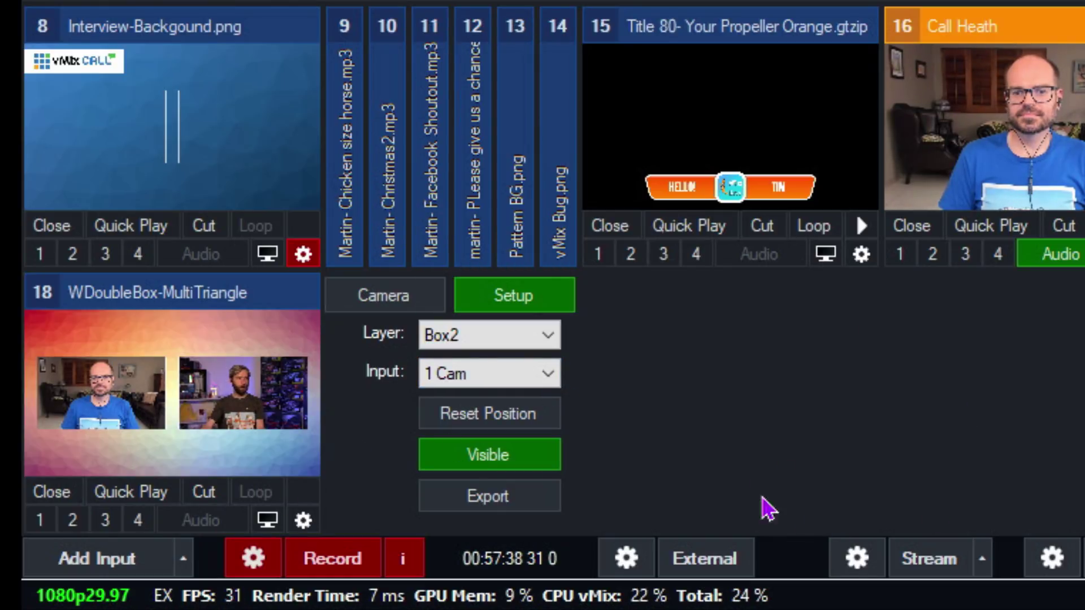
- Set the background to Interview-Background and send input 18 to air
{"action": "left_click", "coordinate": [520, 346]}
{"action": "left_click", "coordinate": [491, 361]}
{"action": "left_click", "coordinate": [517, 372]}
{"action": "left_click", "coordinate": [783, 438]}
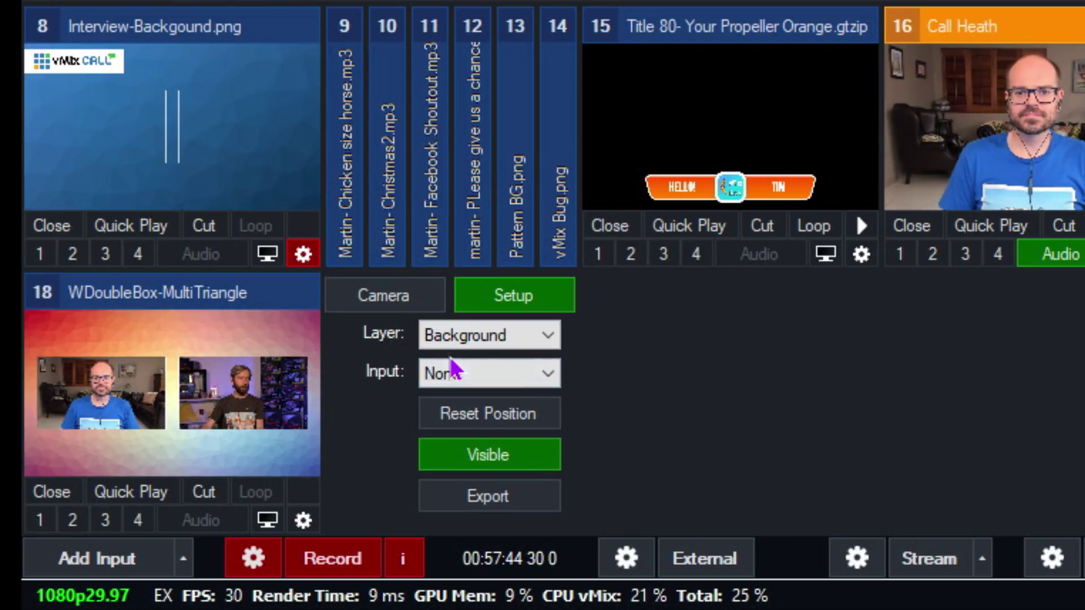
{"action": "left_click", "coordinate": [491, 376]}
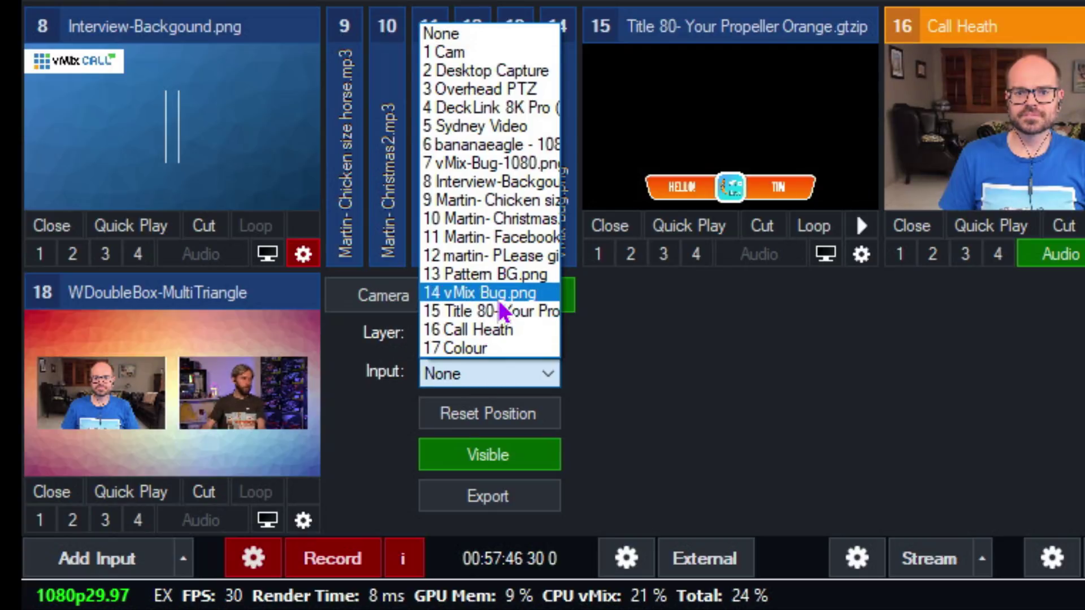
{"action": "left_click", "coordinate": [486, 181]}
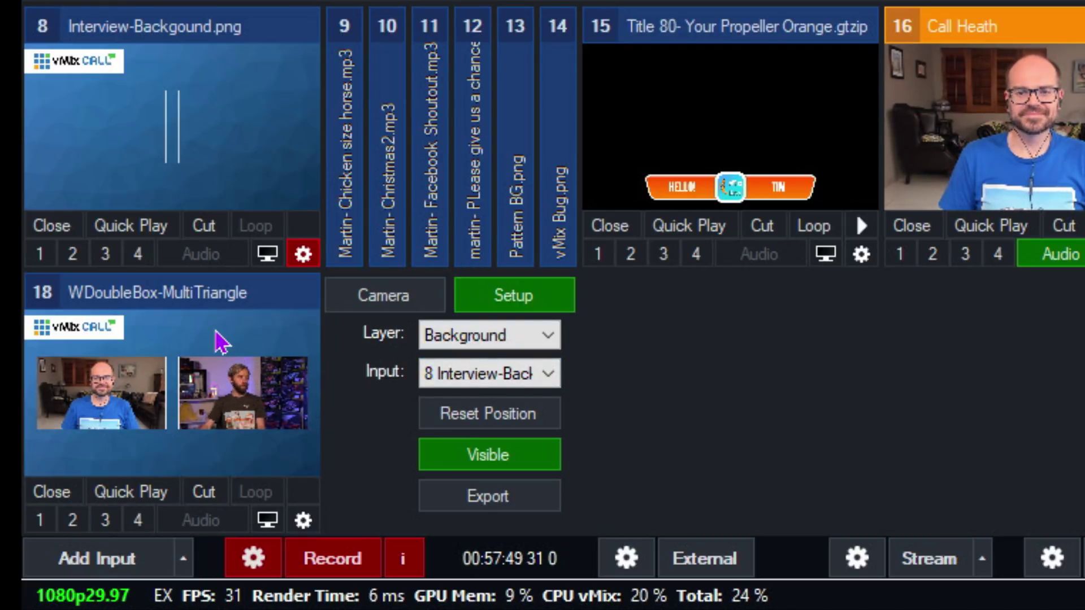
{"action": "left_click", "coordinate": [223, 344]}
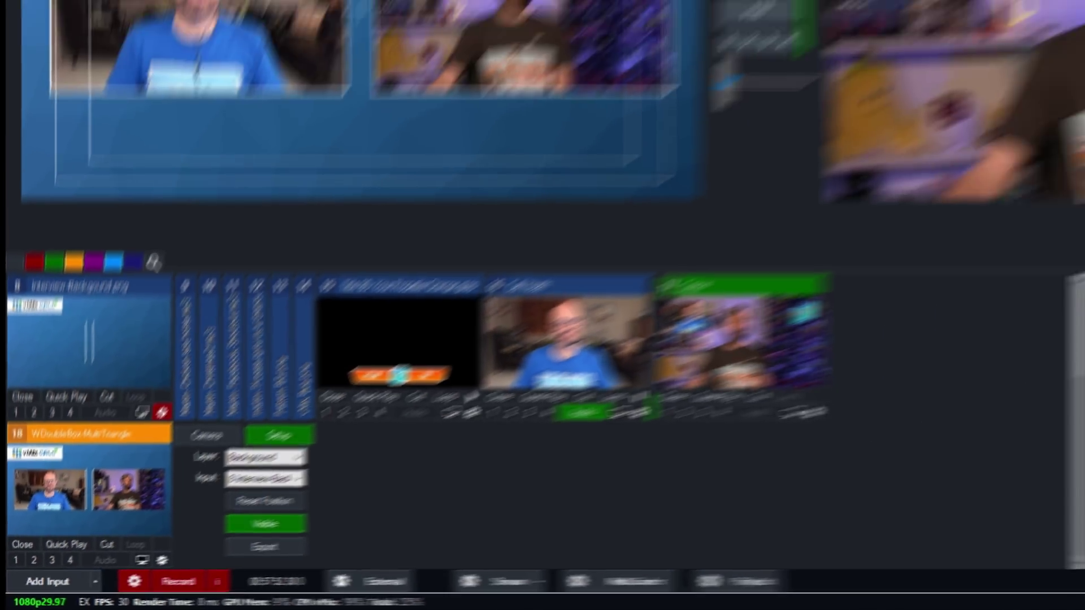
{"action": "left_click", "coordinate": [537, 66]}
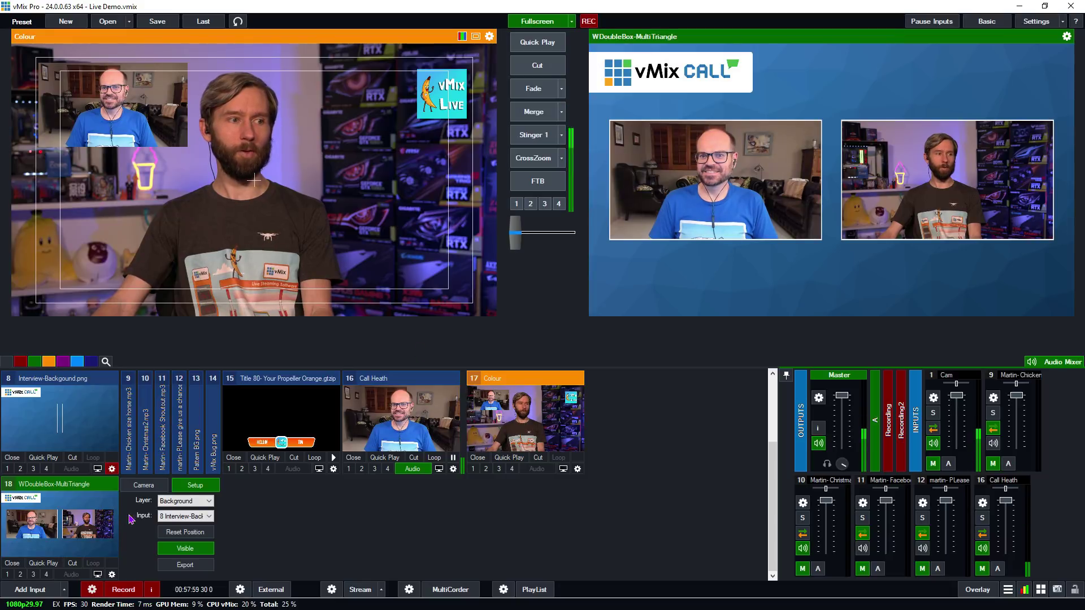
{"action": "scroll", "coordinate": [252, 495], "scroll_direction": "up", "scroll_amount": 2}
- Preview Cam, then move input 18's virtual camera to Call Heath, the Cam box, and back out
{"action": "left_click", "coordinate": [46, 406]}
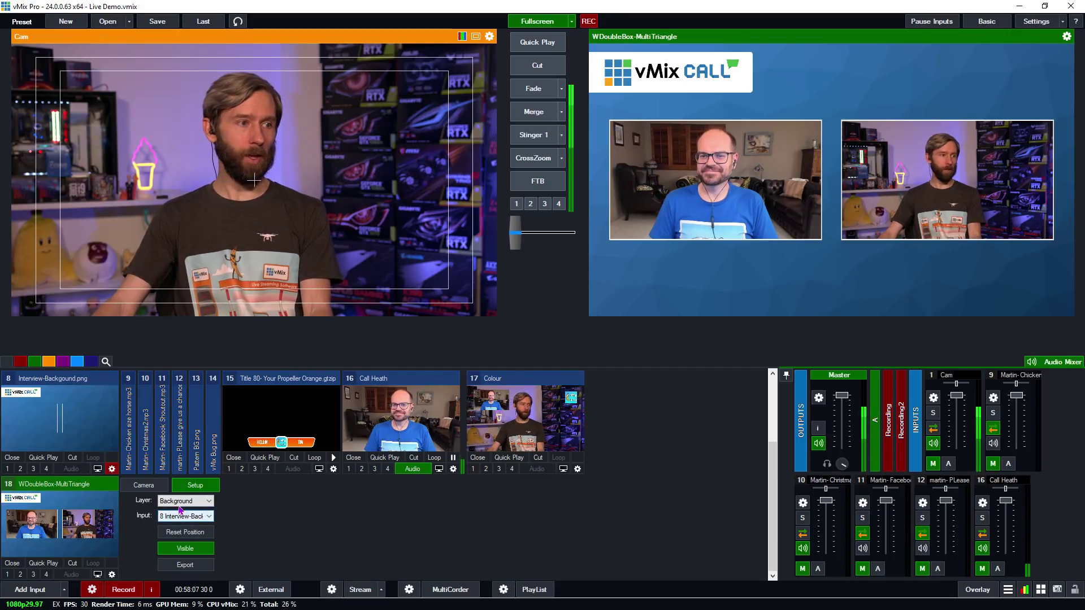
{"action": "left_click", "coordinate": [145, 486]}
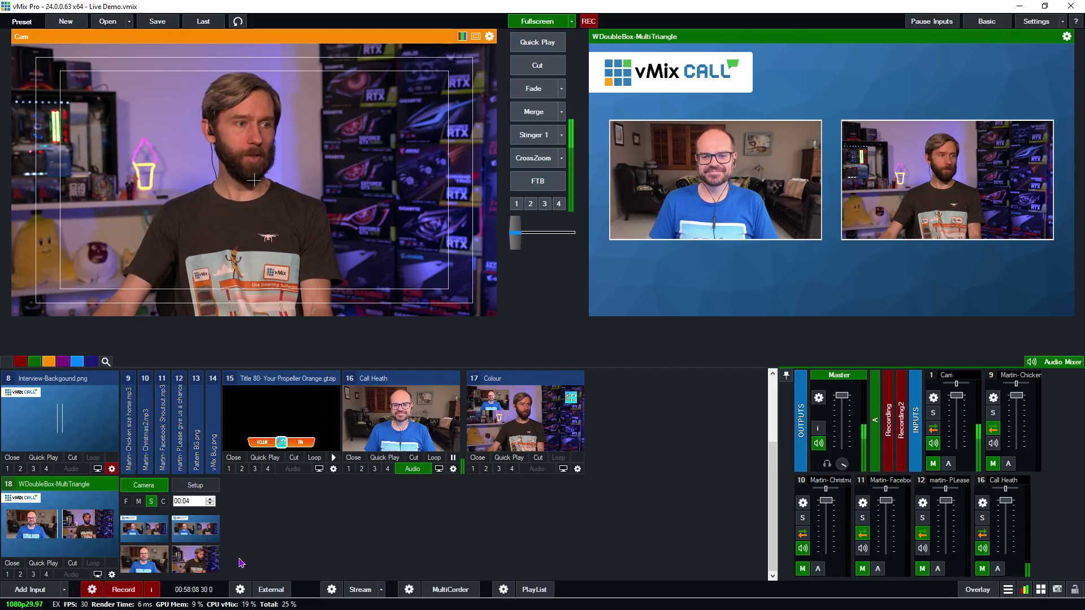
{"action": "left_click", "coordinate": [145, 561]}
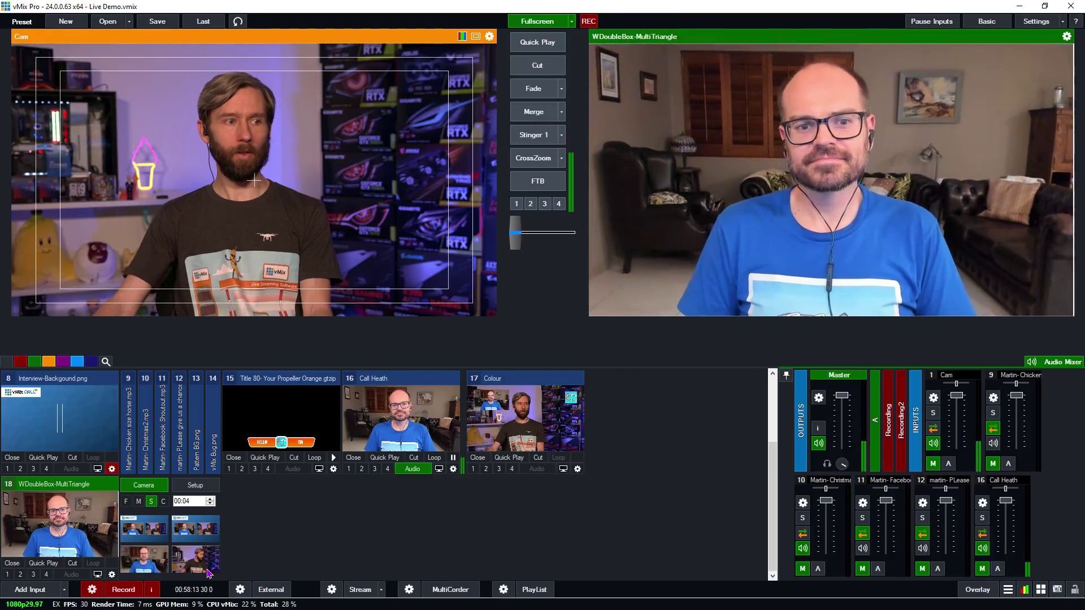
{"action": "left_click", "coordinate": [193, 564]}
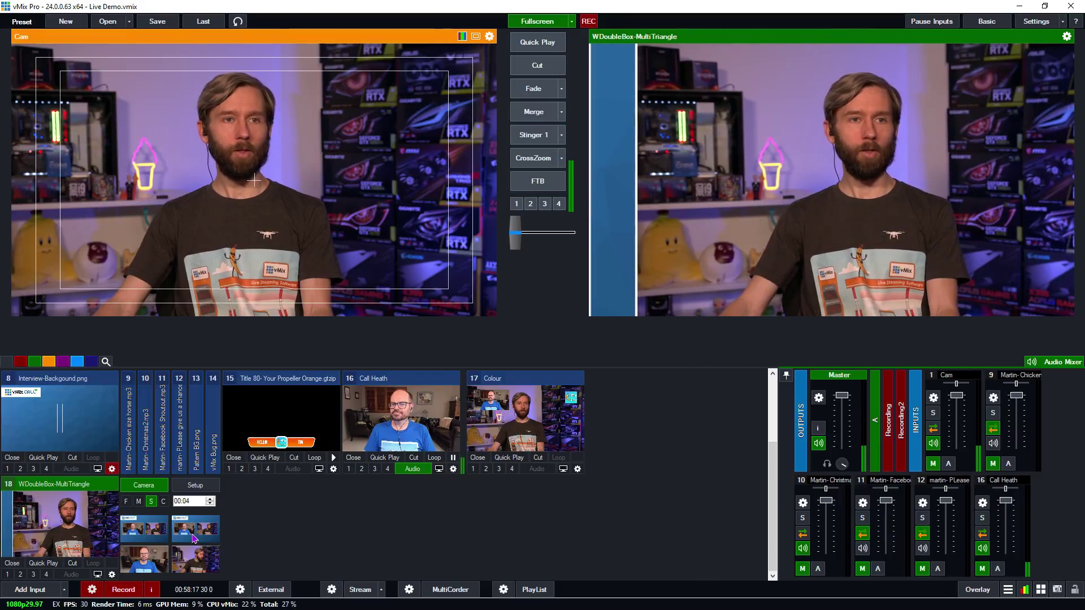
{"action": "left_click", "coordinate": [205, 538]}
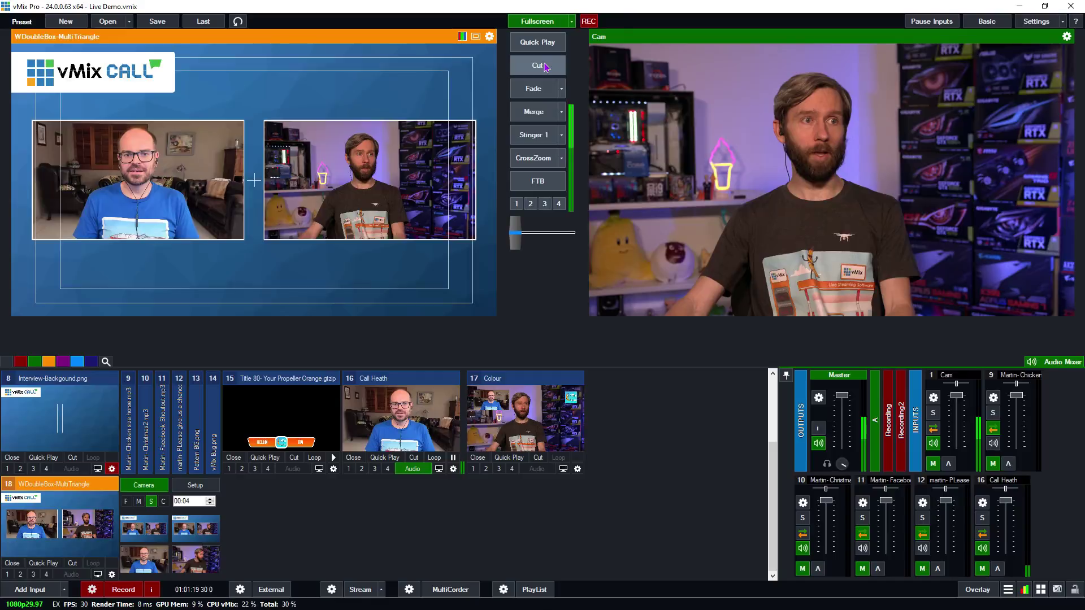
{"action": "key", "text": "space"}
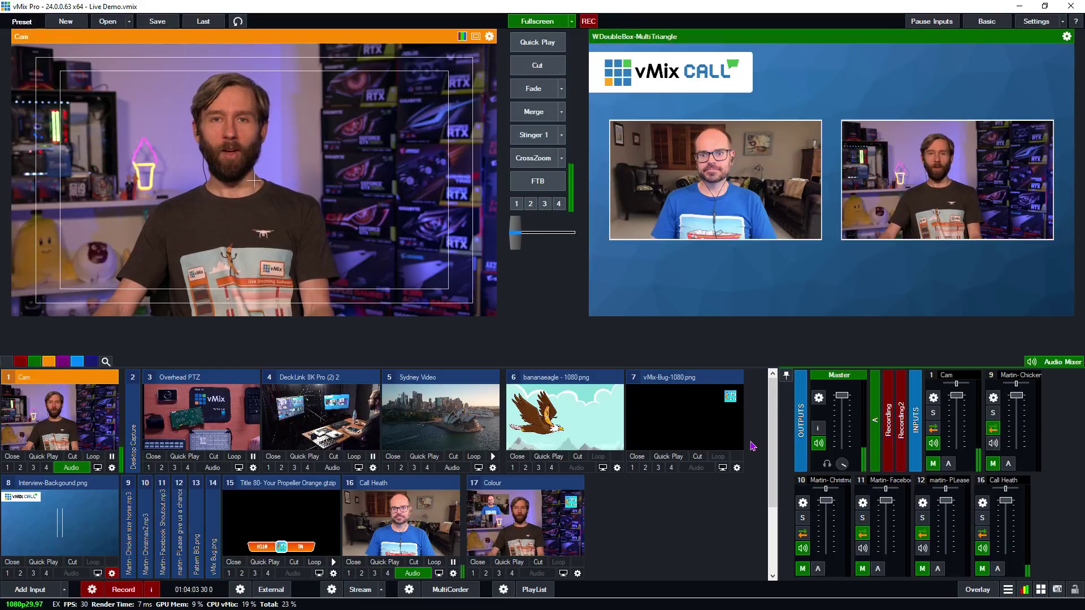
- Preview Overhead PTZ with key 3, then start a new shortcut captured as Space
{"action": "key", "text": "3"}
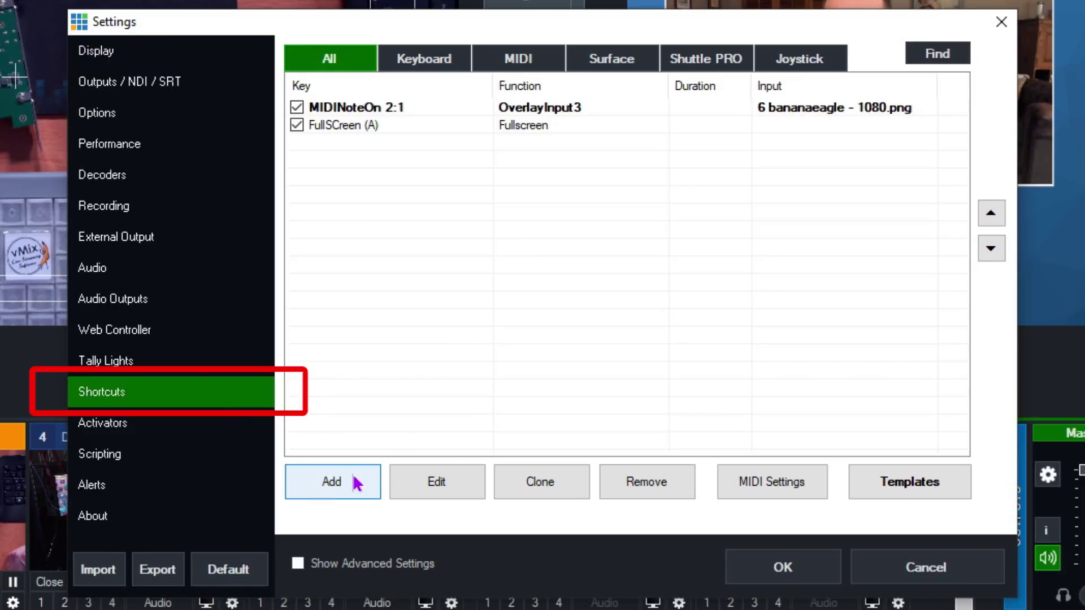
{"action": "left_click", "coordinate": [339, 483]}
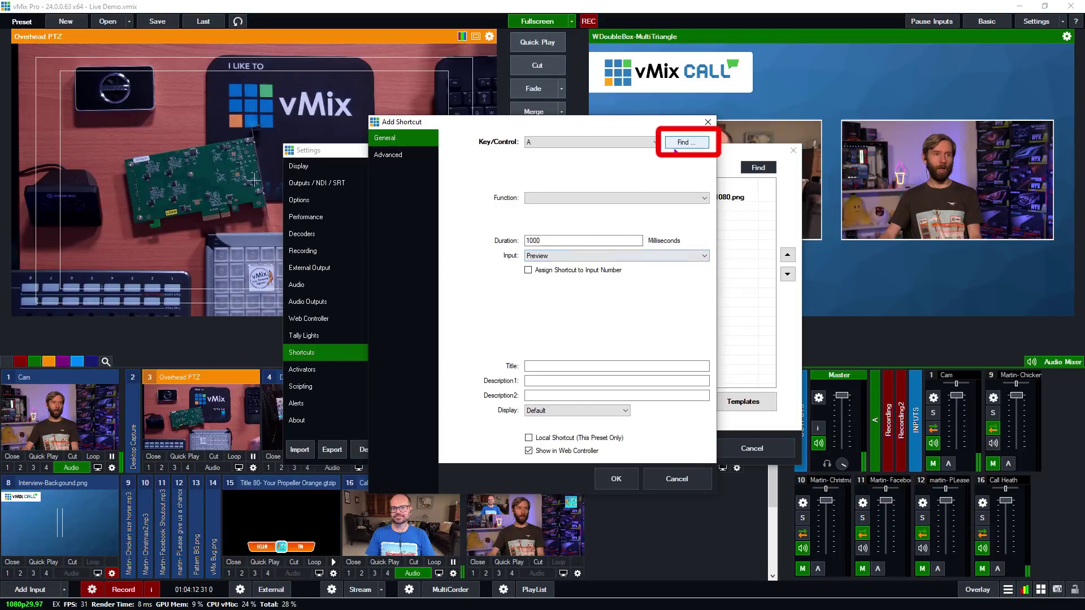
{"action": "left_click", "coordinate": [688, 144]}
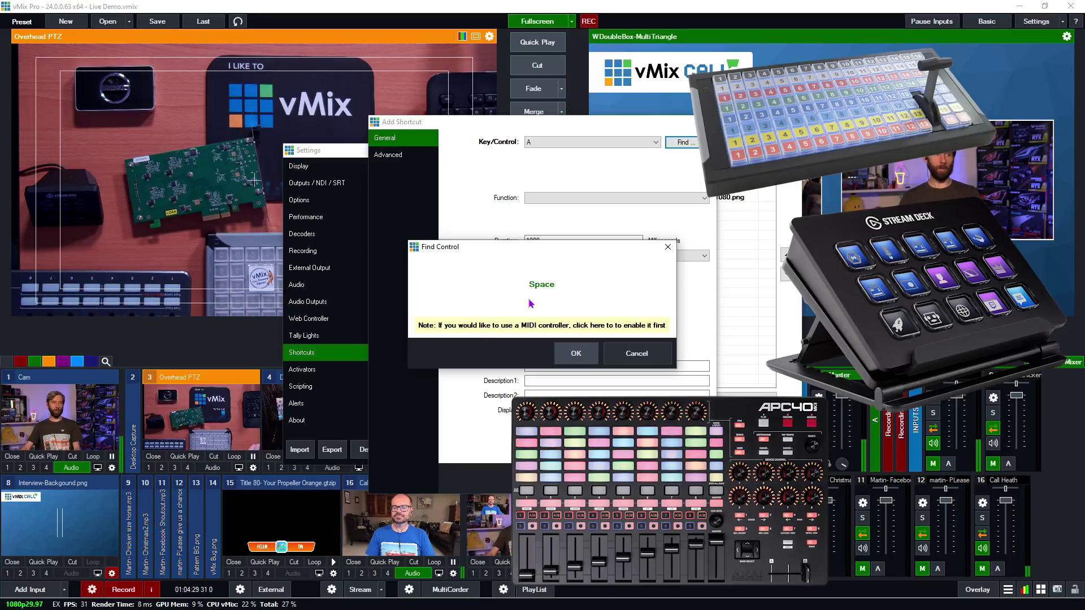
{"action": "left_click", "coordinate": [576, 355]}
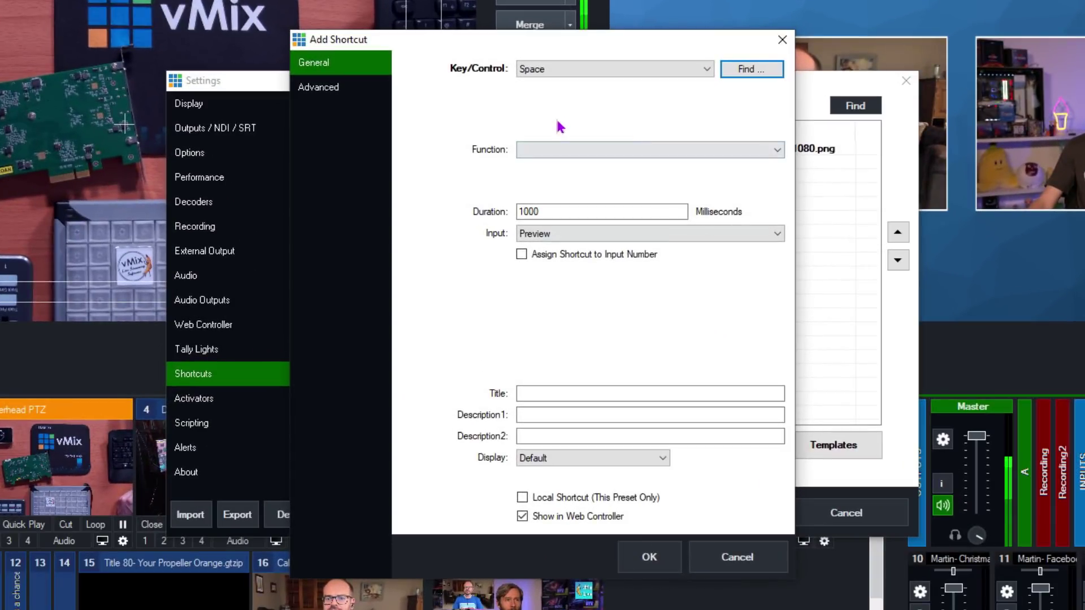
- Make Space toggle audio mute on input 16 Call Heath, local to this preset only
{"action": "left_click", "coordinate": [550, 197]}
{"action": "mouse_move", "coordinate": [849, 223]}
{"action": "left_mouse_down"}
{"action": "mouse_move", "coordinate": [847, 542]}
{"action": "mouse_move", "coordinate": [845, 307]}
{"action": "mouse_move", "coordinate": [813, 433]}
{"action": "mouse_move", "coordinate": [839, 210]}
{"action": "left_mouse_up"}
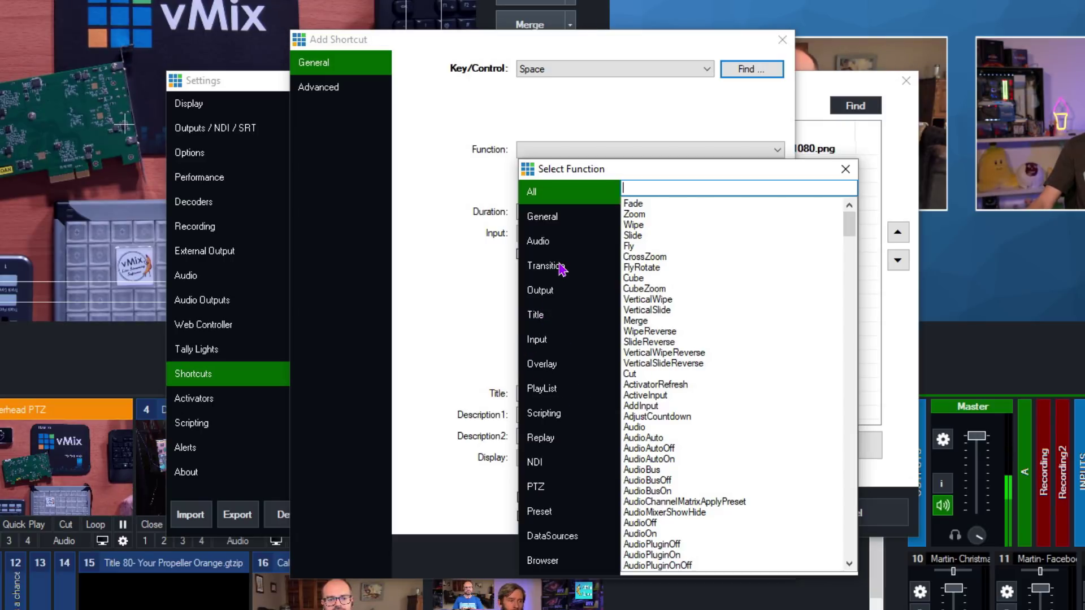
{"action": "left_click", "coordinate": [538, 241]}
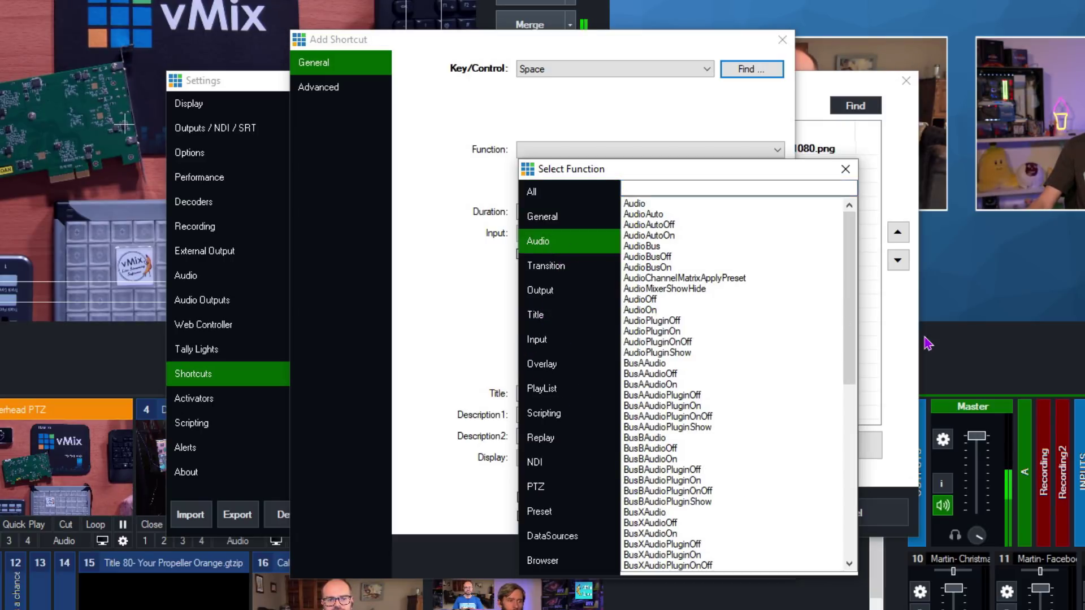
{"action": "double_click", "coordinate": [634, 203]}
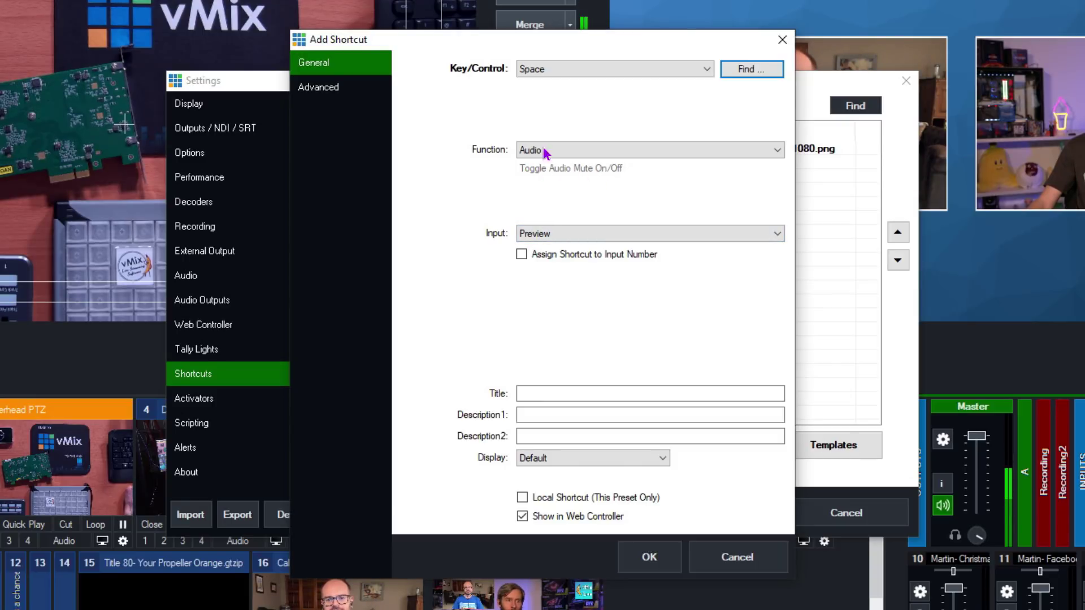
{"action": "left_click", "coordinate": [570, 234]}
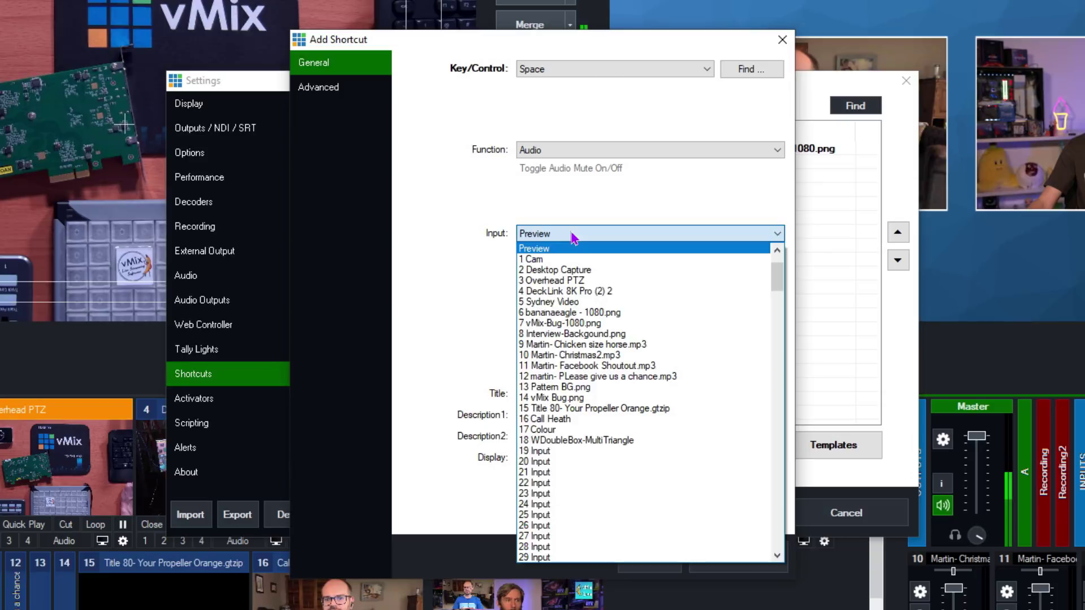
{"action": "left_click", "coordinate": [568, 419]}
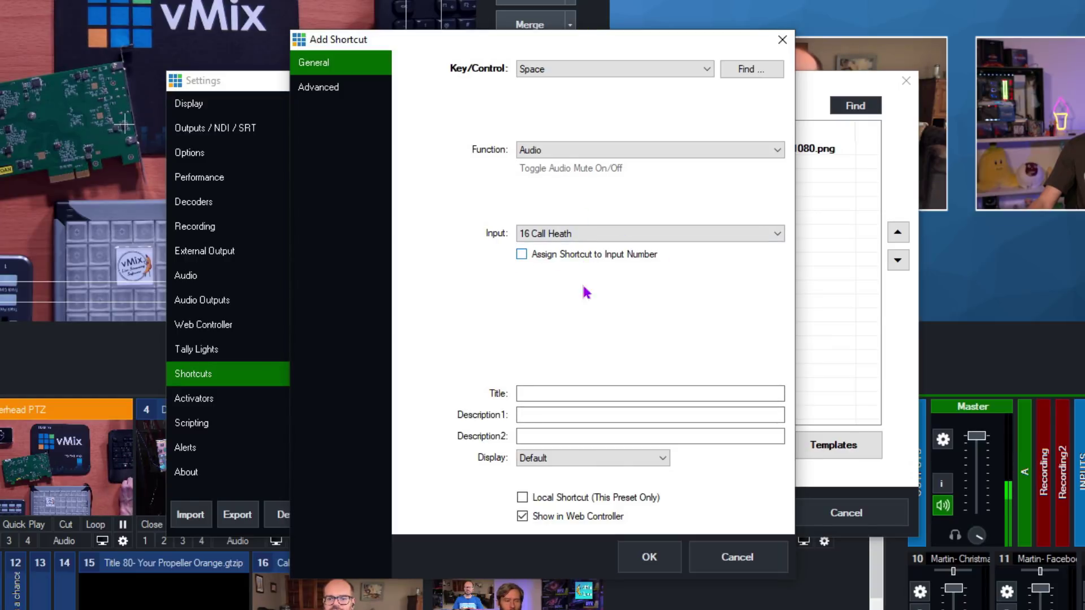
{"action": "left_click", "coordinate": [522, 498]}
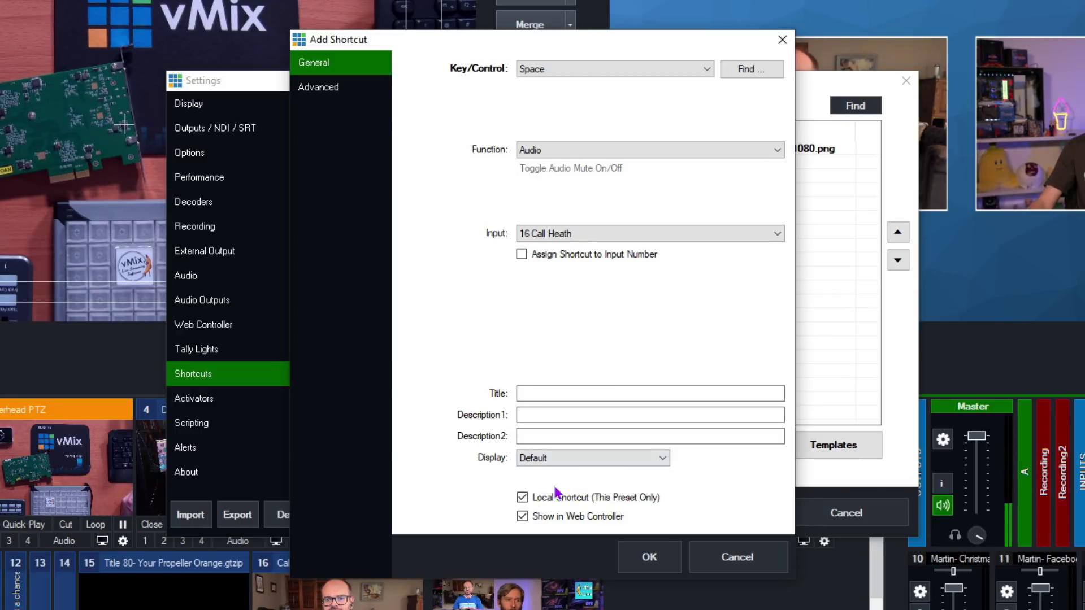
{"action": "left_click", "coordinate": [649, 558]}
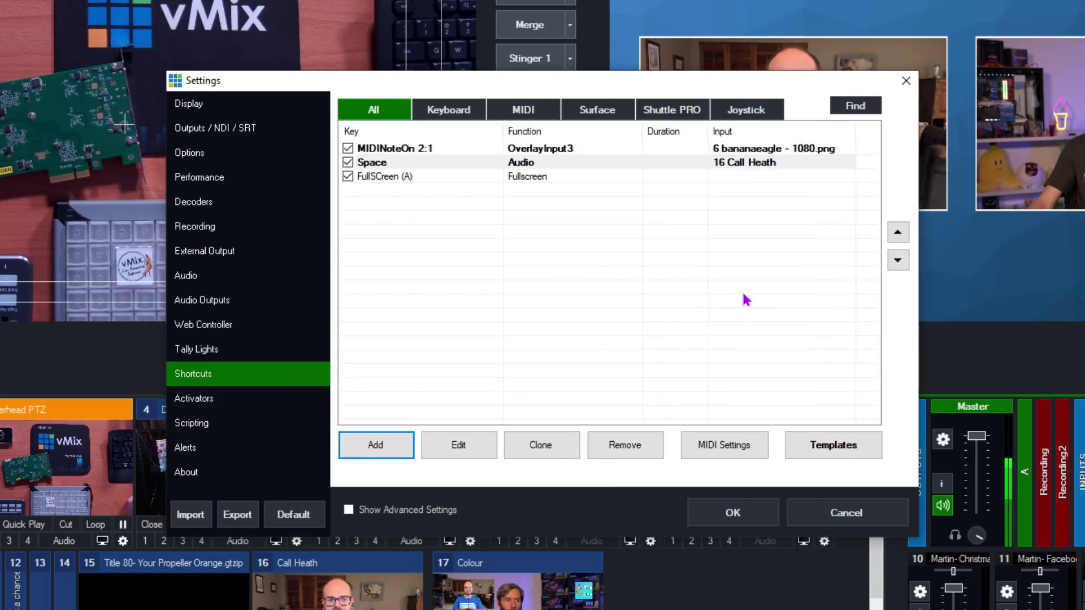
- Save the settings with the new Space shortcut and close the Settings window
{"action": "left_click", "coordinate": [702, 514]}
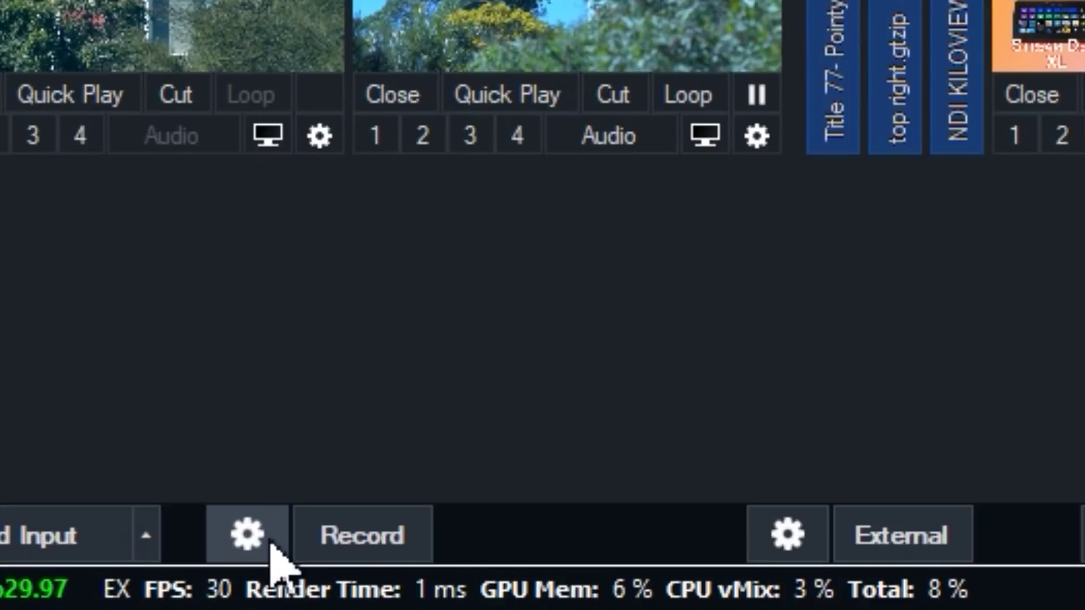
- Name the first recording file Test 123.mp4 and set its bit rate to 20 Mbps, keeping Master audio
{"action": "left_click", "coordinate": [270, 546]}
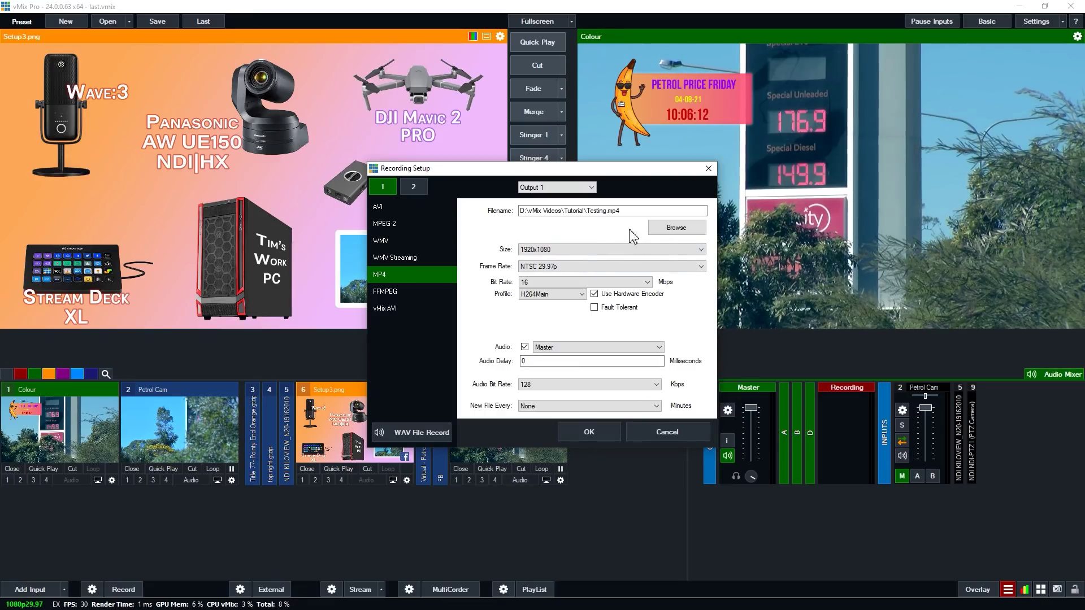
{"action": "left_click", "coordinate": [672, 228]}
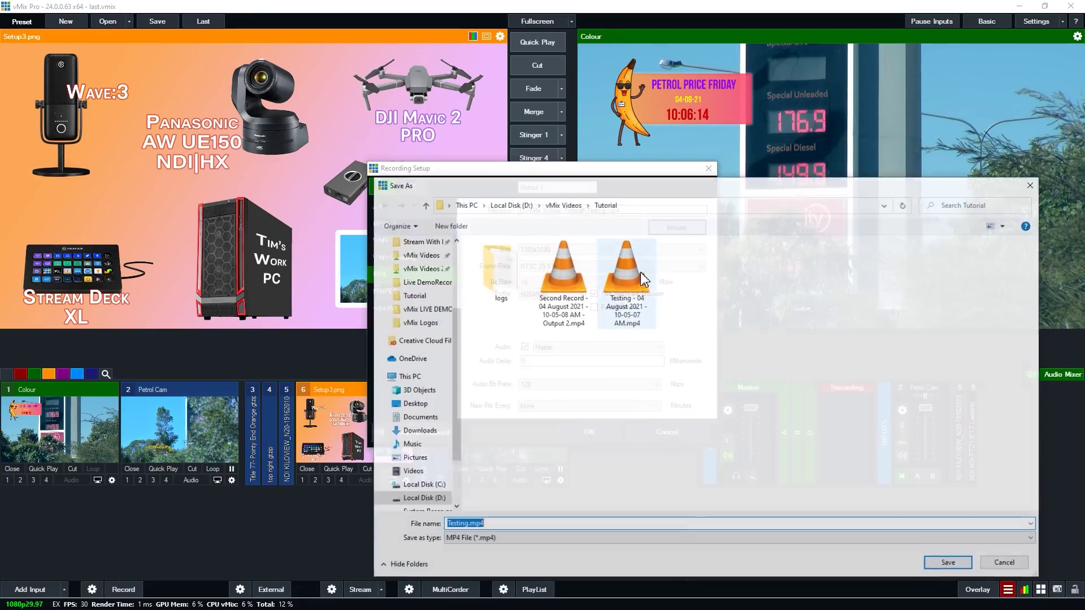
{"action": "type", "text": "Test 123"}
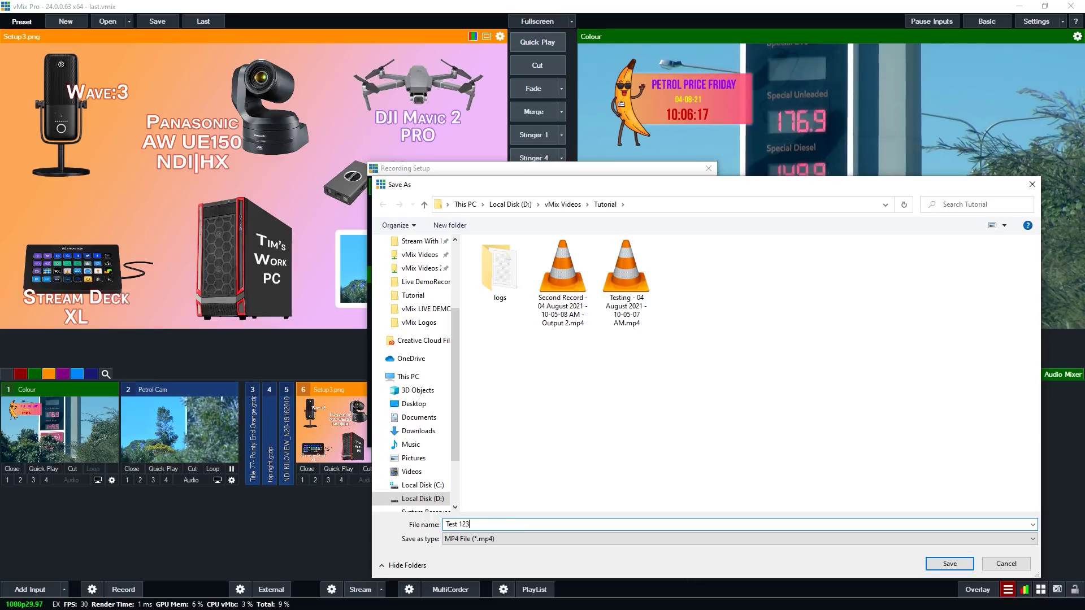
{"action": "key", "text": "Return"}
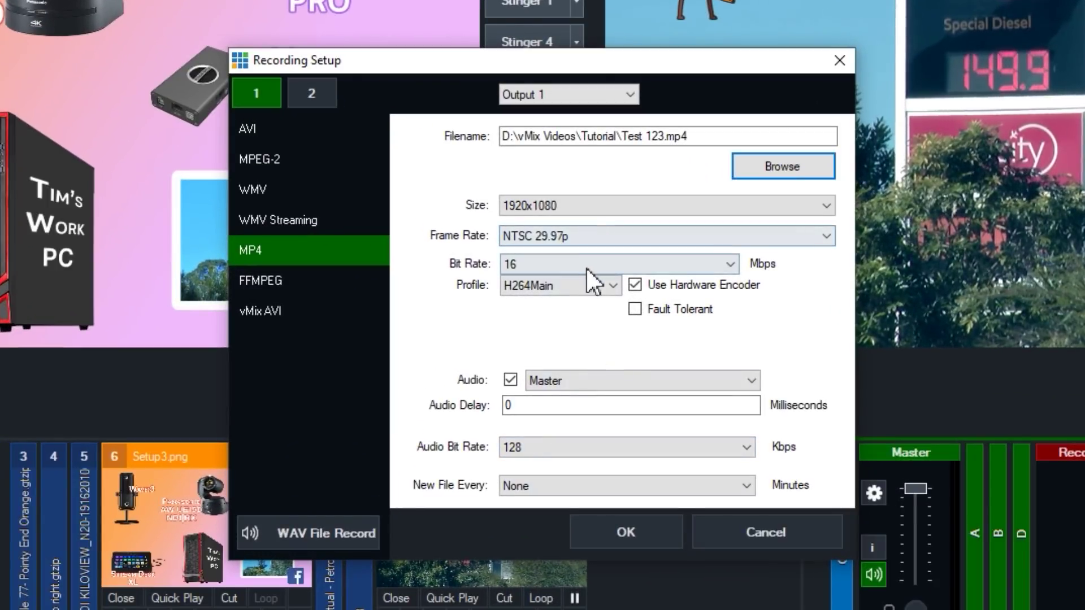
{"action": "left_click", "coordinate": [589, 268]}
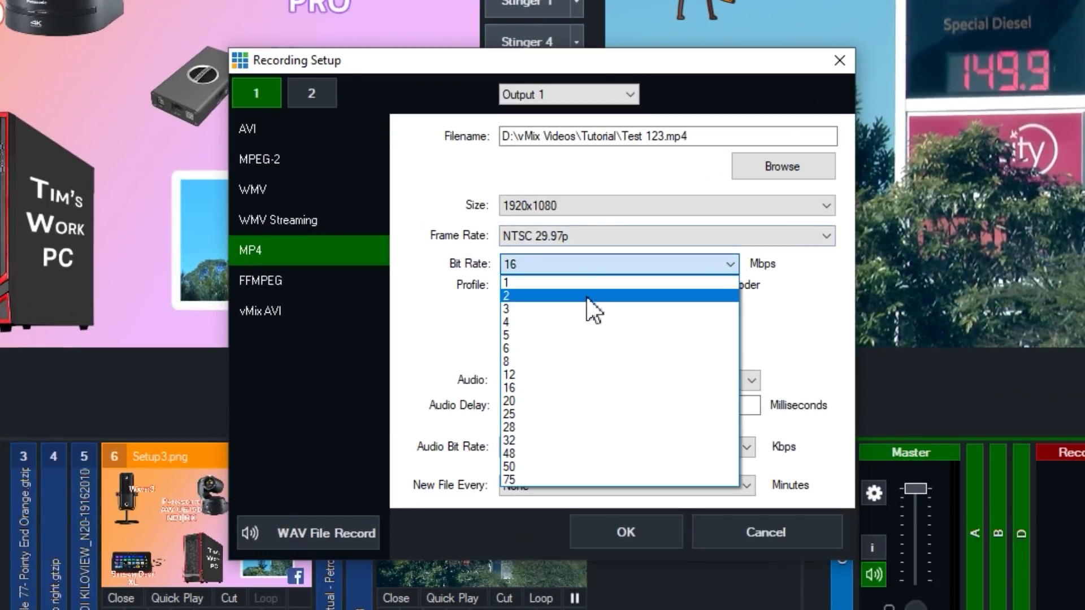
{"action": "left_click", "coordinate": [591, 404]}
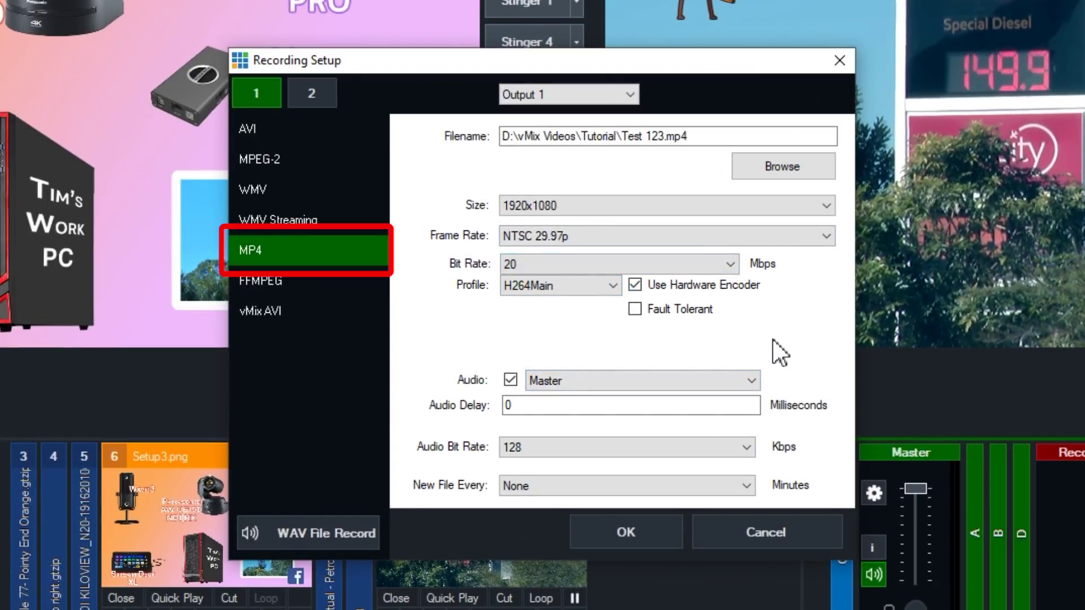
{"action": "left_click", "coordinate": [752, 380]}
{"action": "left_click", "coordinate": [751, 380]}
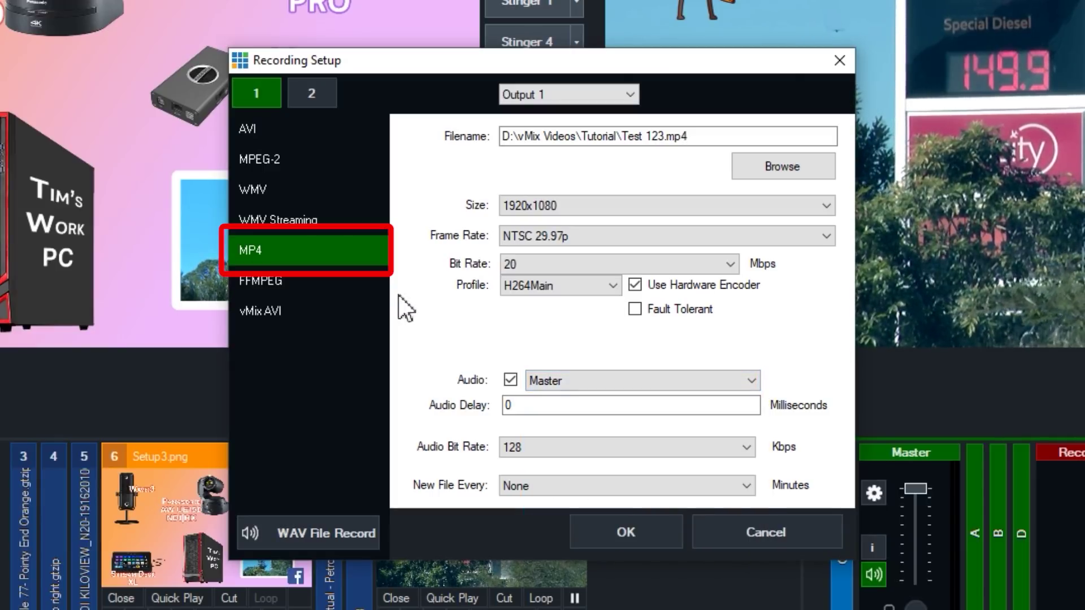
- Compare the AVI, MPEG-2 and FFMPEG formats, then return to MP4 and toggle hardware encoding
{"action": "left_click", "coordinate": [280, 129]}
{"action": "left_click", "coordinate": [282, 160]}
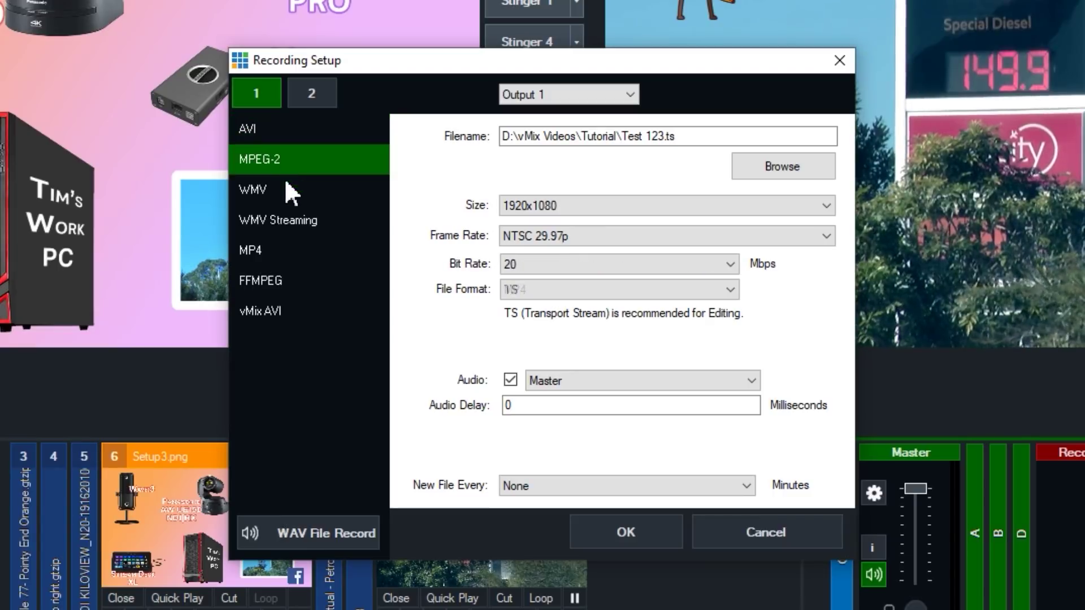
{"action": "left_click", "coordinate": [292, 294]}
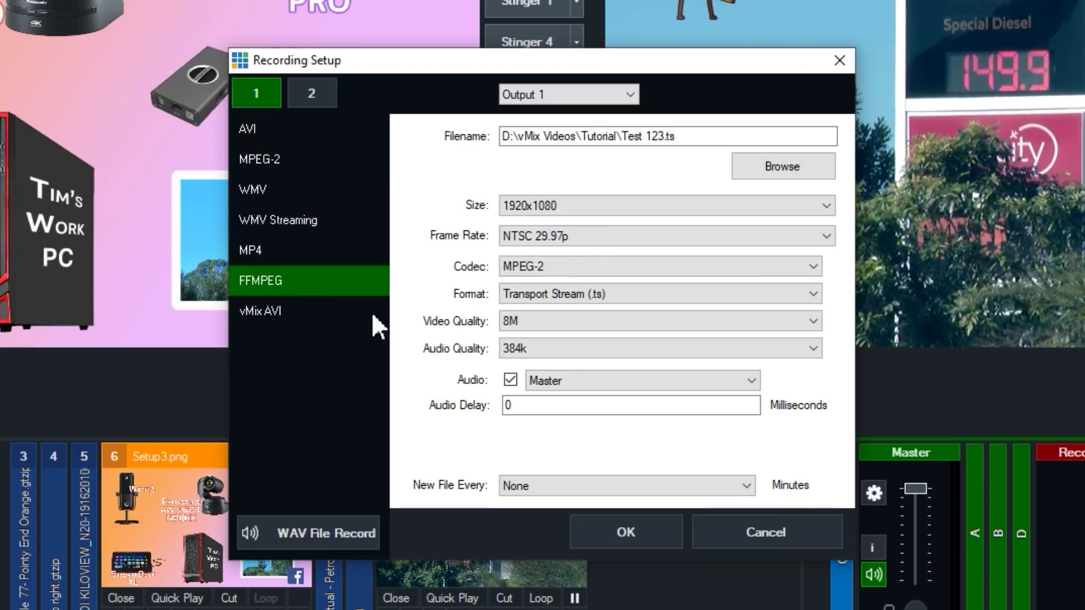
{"action": "left_click", "coordinate": [687, 261]}
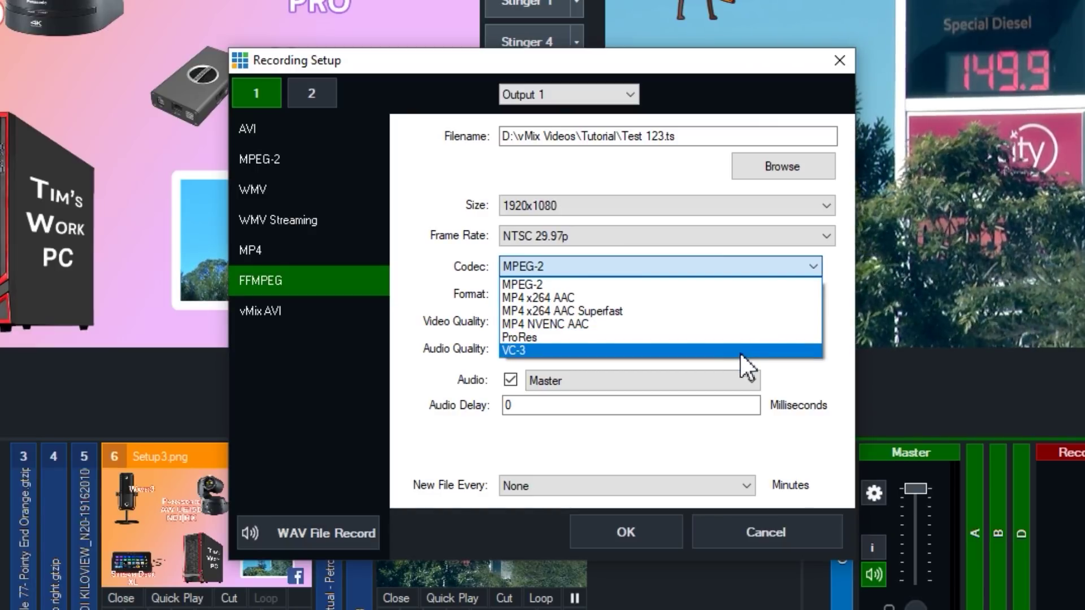
{"action": "left_click", "coordinate": [750, 284]}
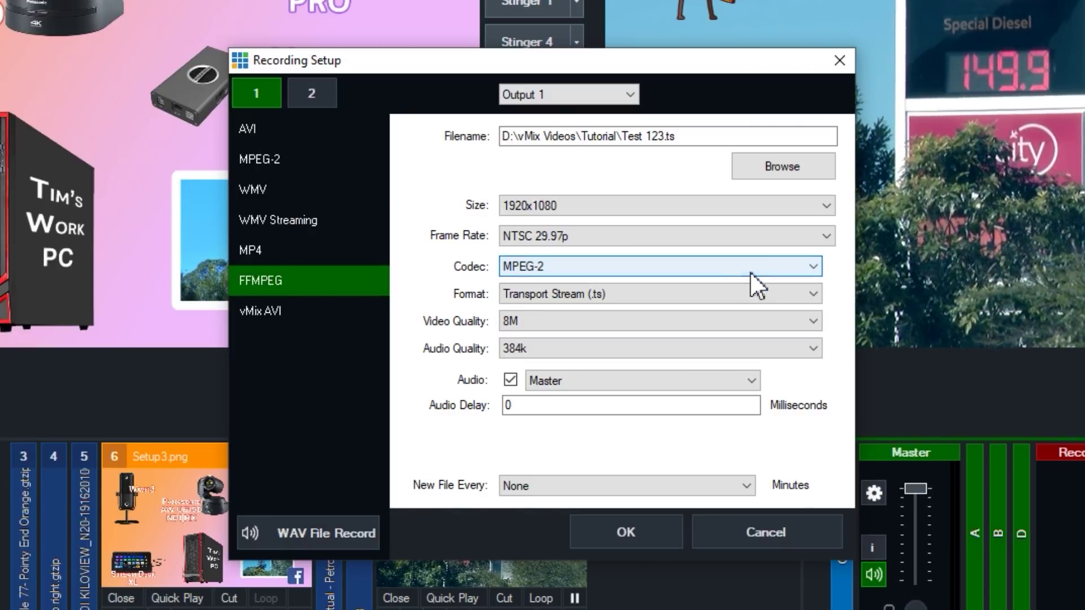
{"action": "left_click", "coordinate": [317, 250]}
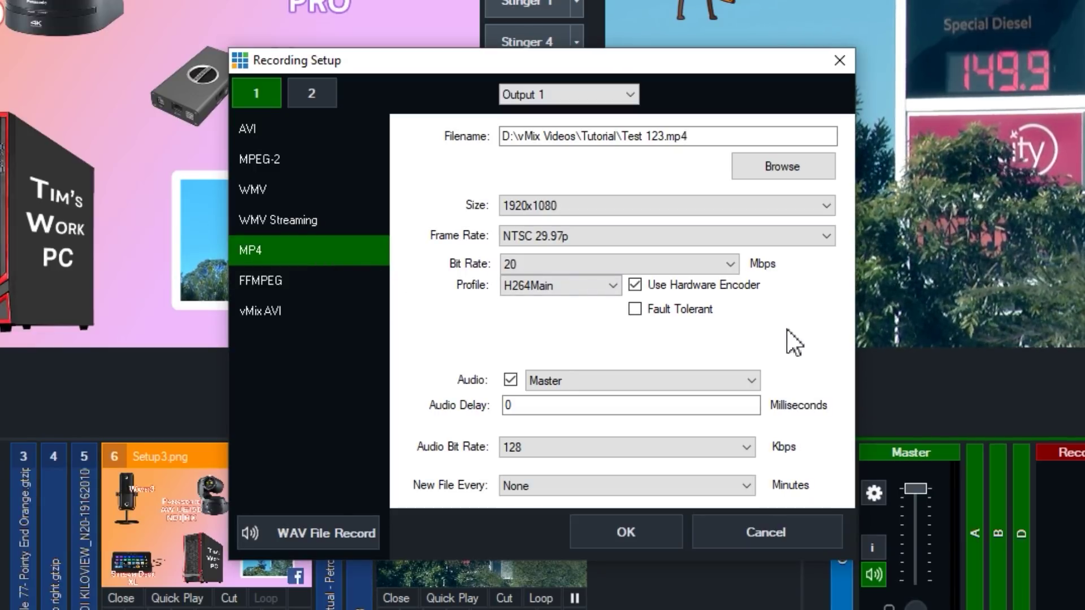
{"action": "left_click", "coordinate": [741, 288]}
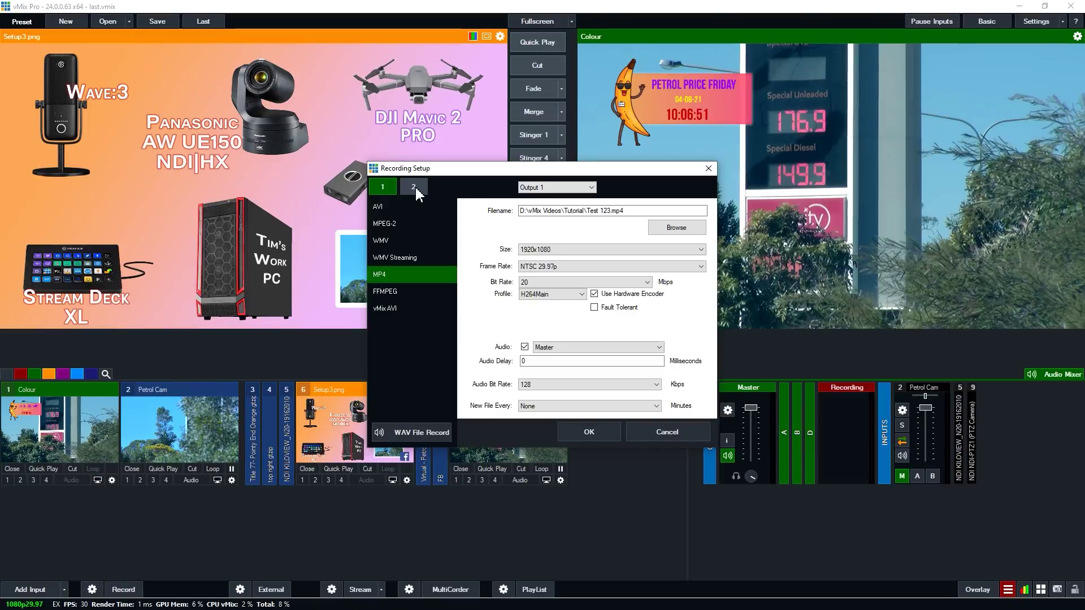
- Enable recording 2 fed by Output 3, then start and stop a short test recording
{"action": "left_click", "coordinate": [461, 186]}
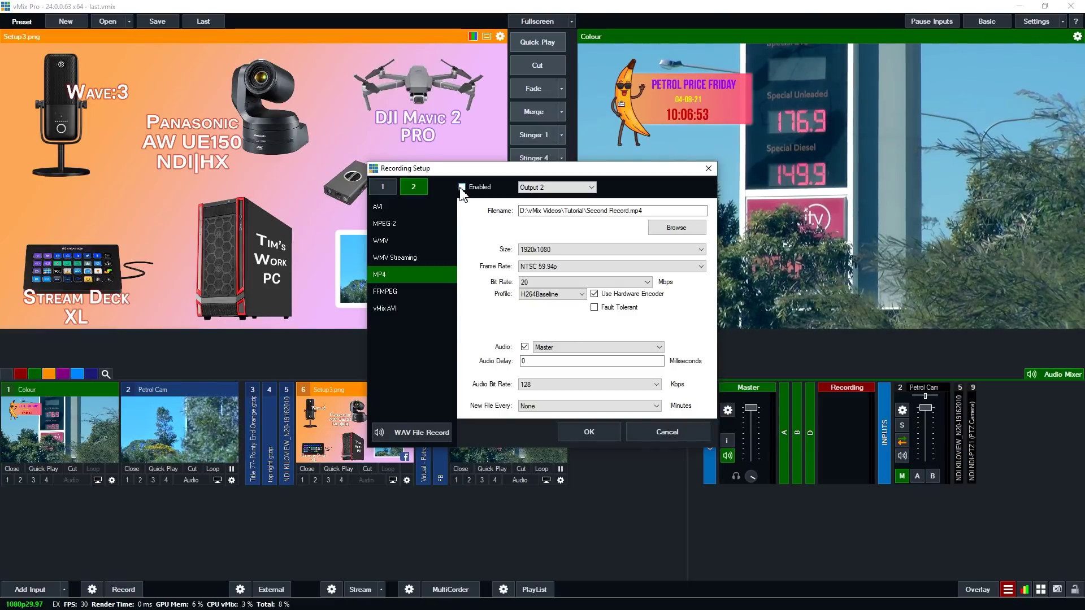
{"action": "left_click", "coordinate": [572, 188]}
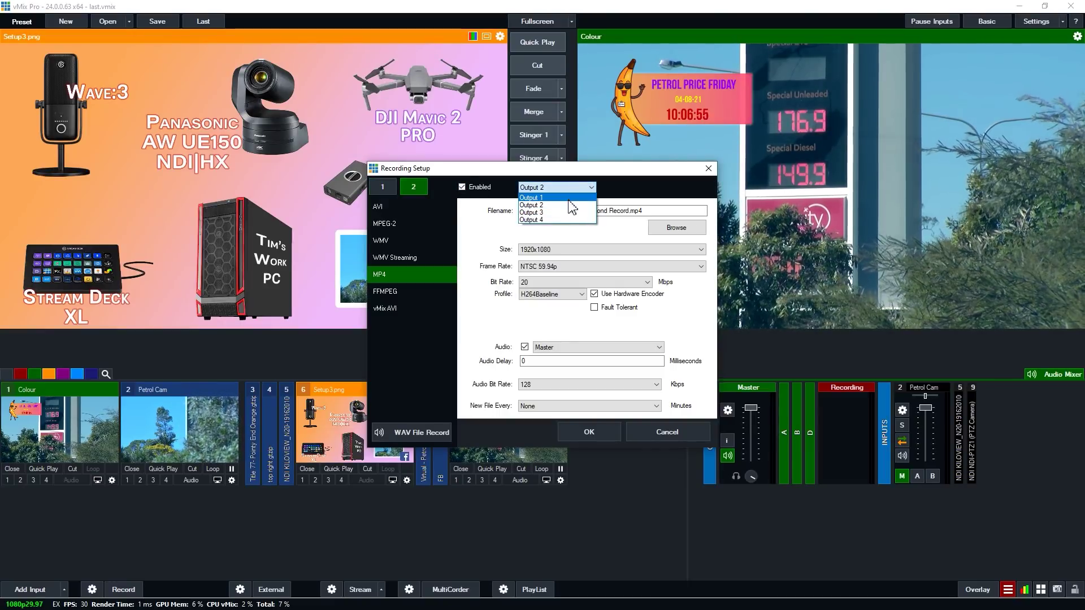
{"action": "left_click", "coordinate": [572, 213]}
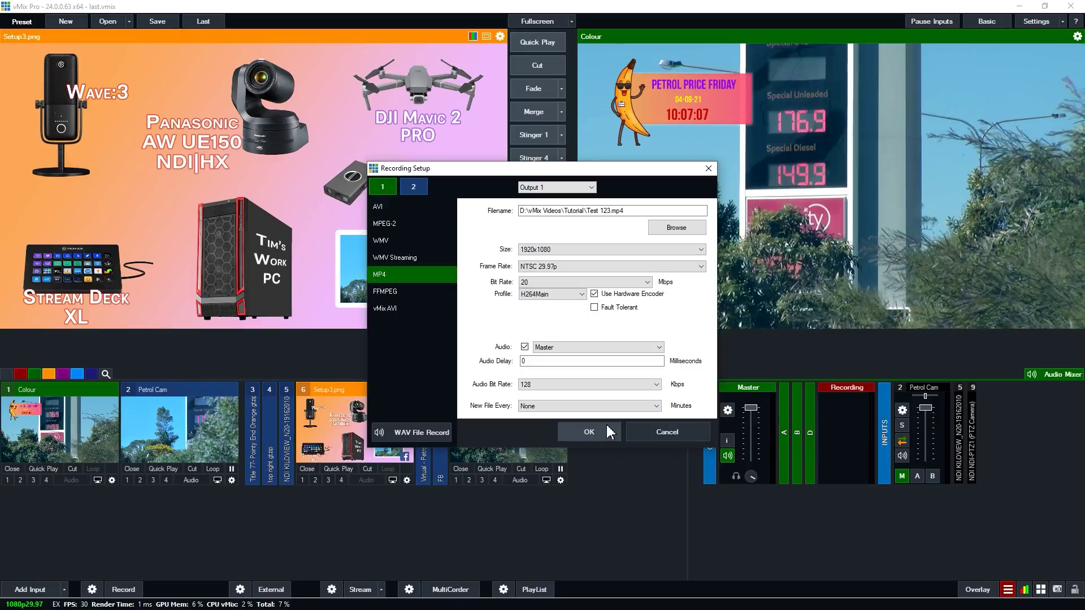
{"action": "left_click", "coordinate": [608, 432]}
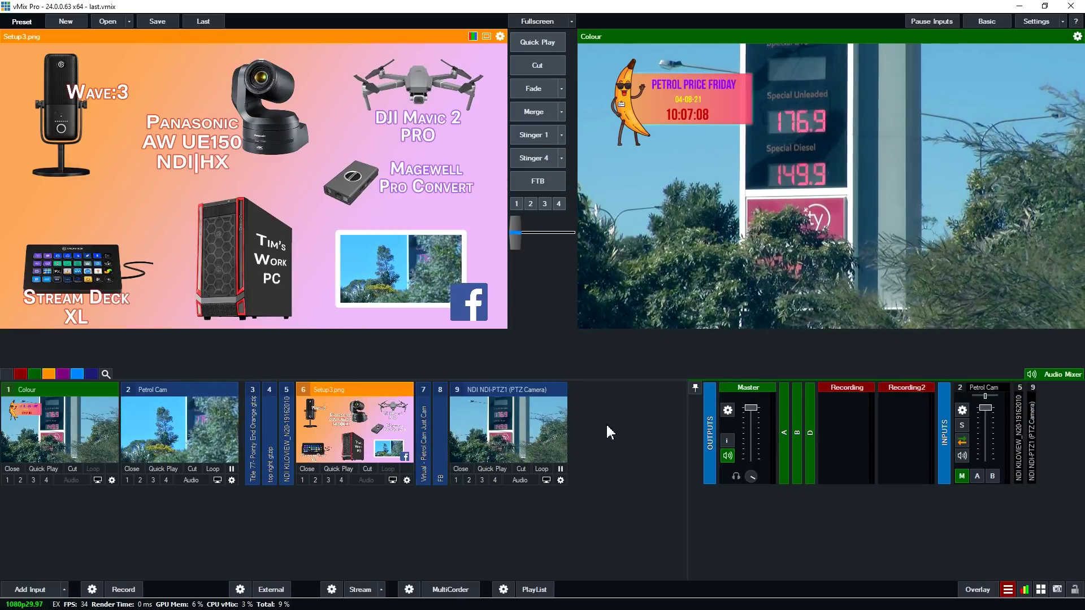
{"action": "left_click", "coordinate": [131, 590]}
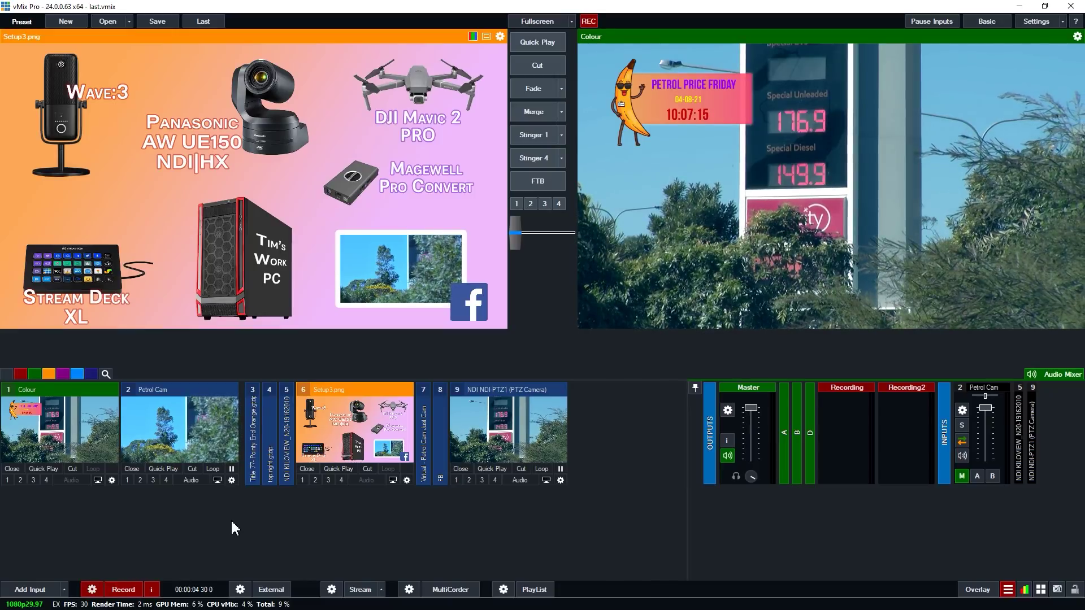
{"action": "left_click", "coordinate": [123, 589]}
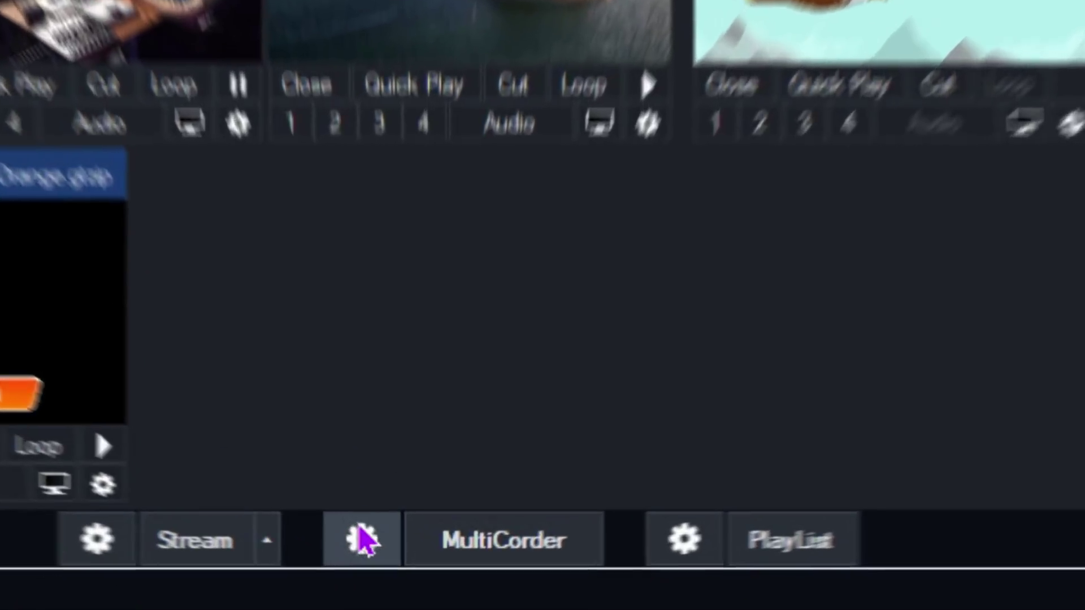
{"action": "left_click", "coordinate": [393, 537]}
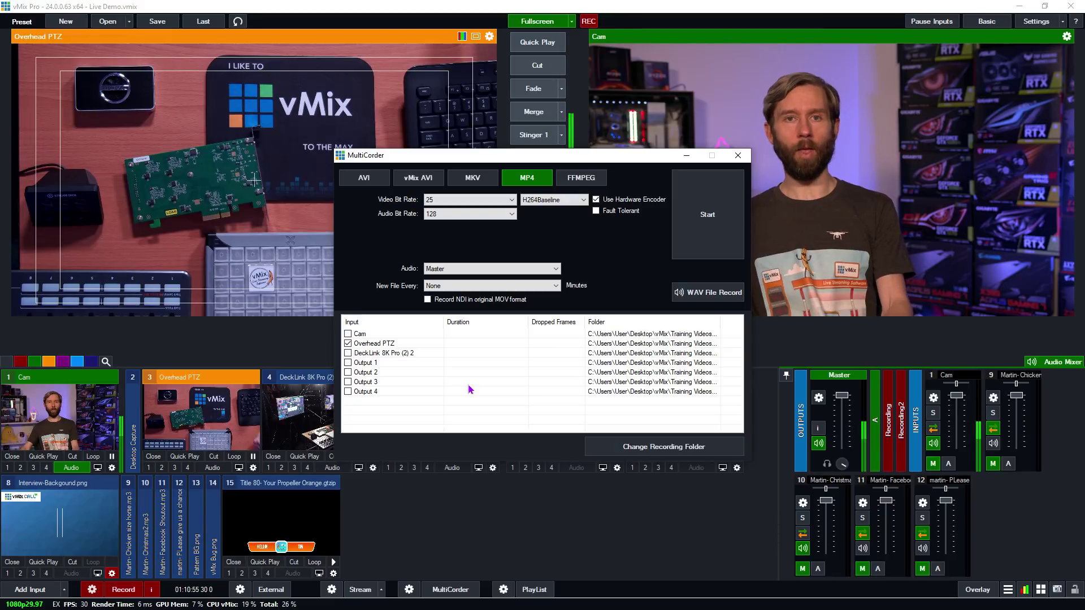
{"action": "left_click", "coordinate": [738, 156]}
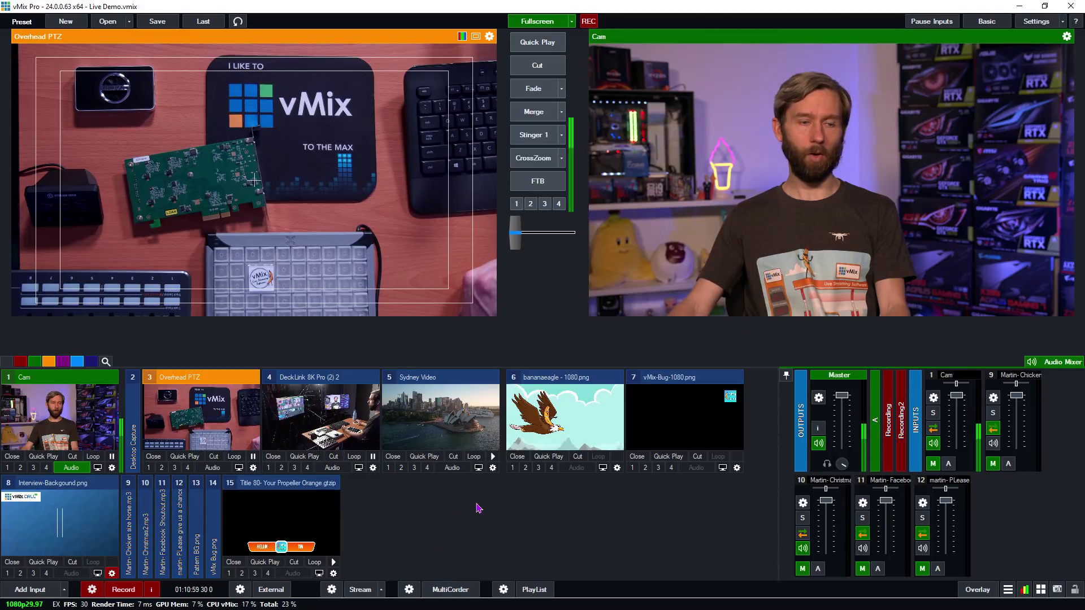
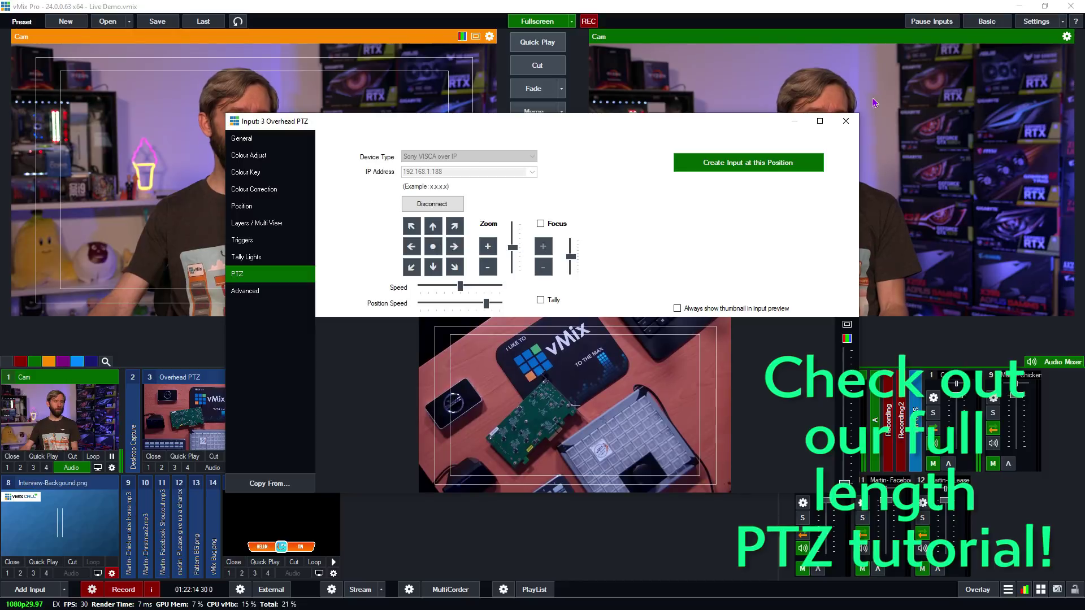
- Save the Overhead PTZ camera's current position as preset input 16, then close its settings
{"action": "left_click", "coordinate": [778, 164]}
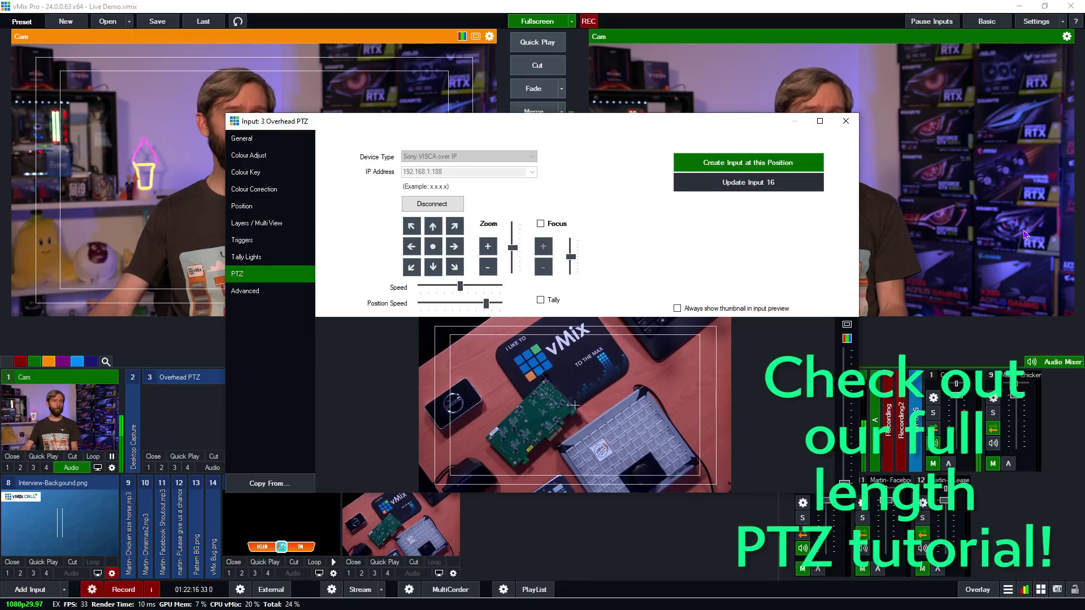
{"action": "left_click", "coordinate": [844, 122]}
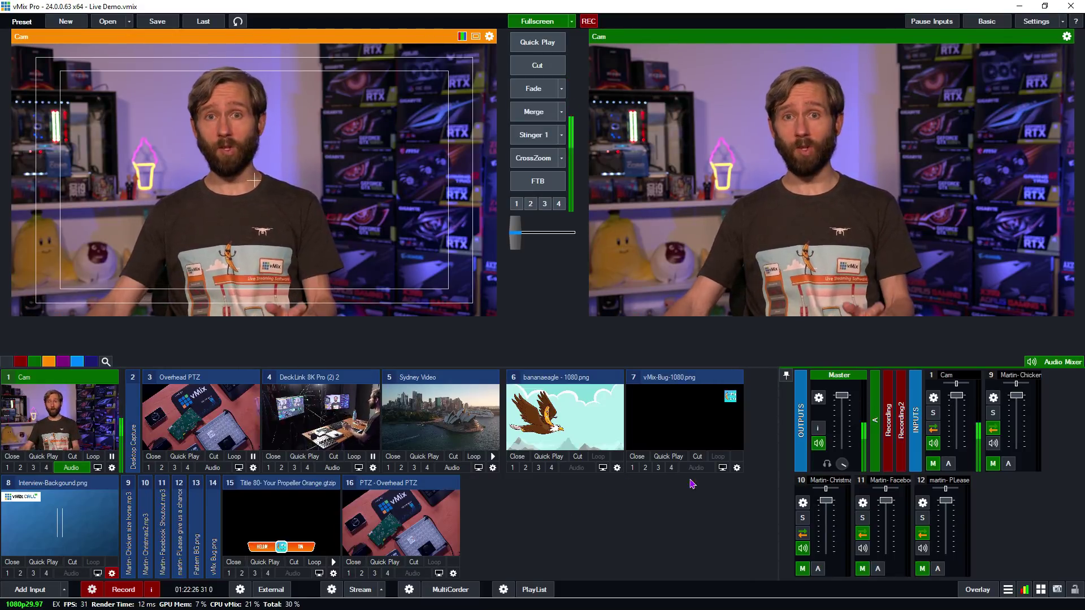
- Send the second tweet ('going live in about 30 minutes') to the overlay through vMix Social, then close it
{"action": "left_click", "coordinate": [1008, 590]}
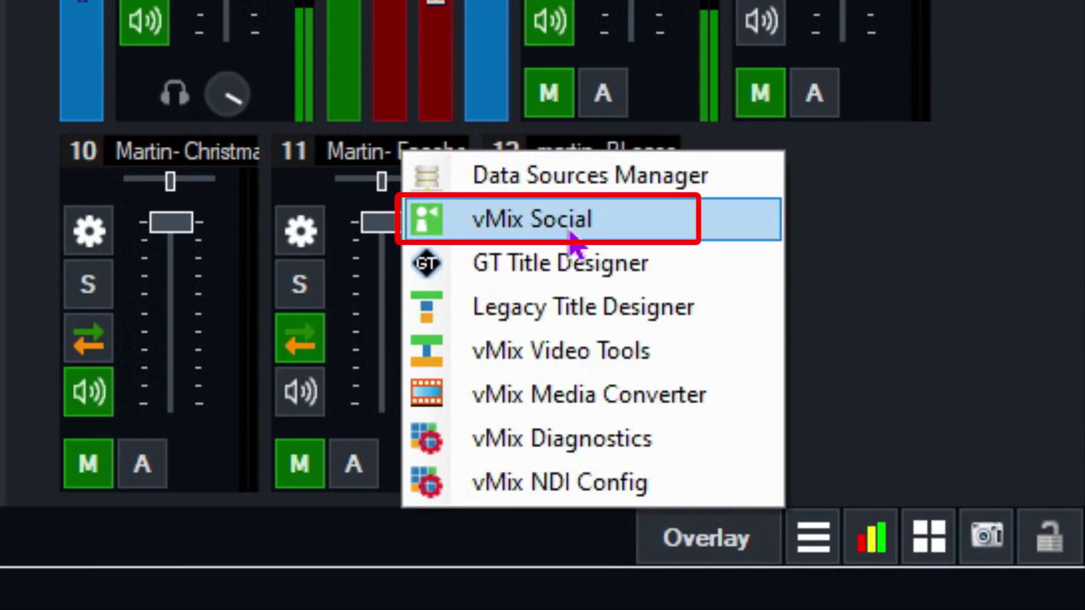
{"action": "left_click", "coordinate": [706, 221]}
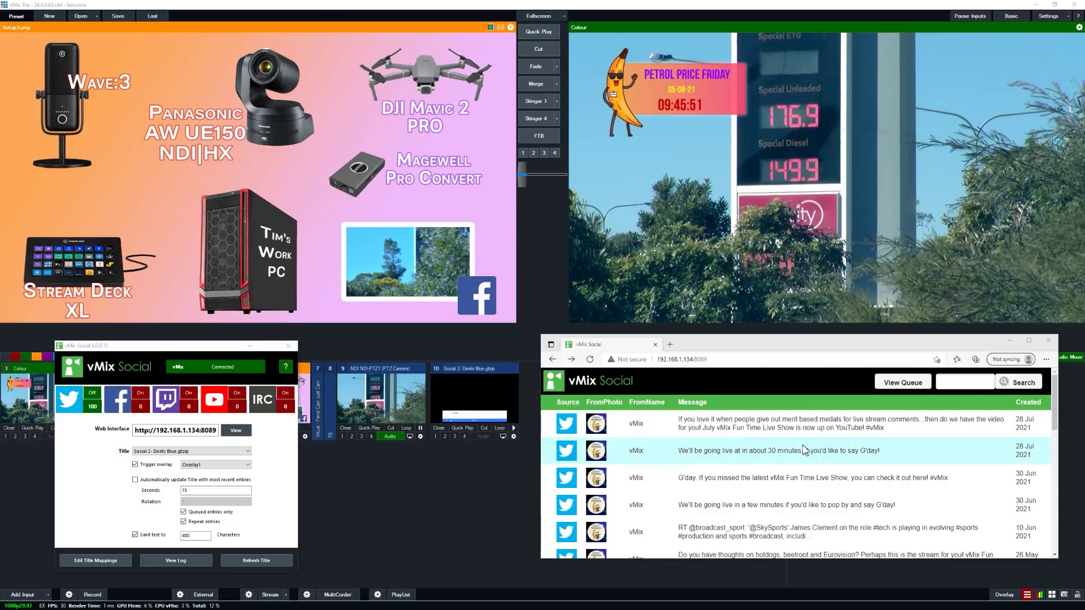
{"action": "left_click", "coordinate": [804, 450]}
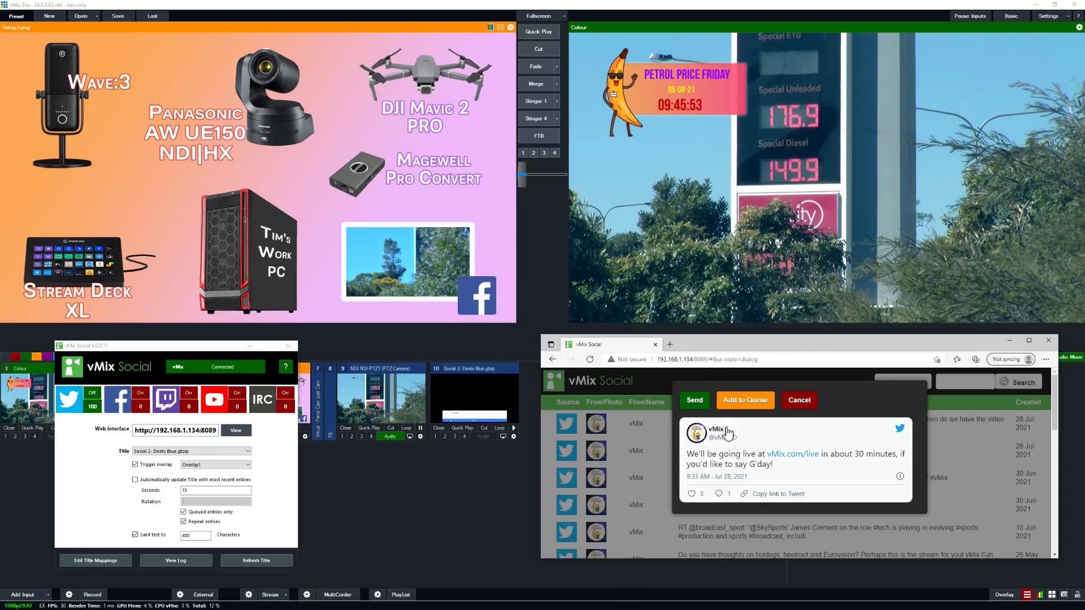
{"action": "left_click", "coordinate": [694, 401]}
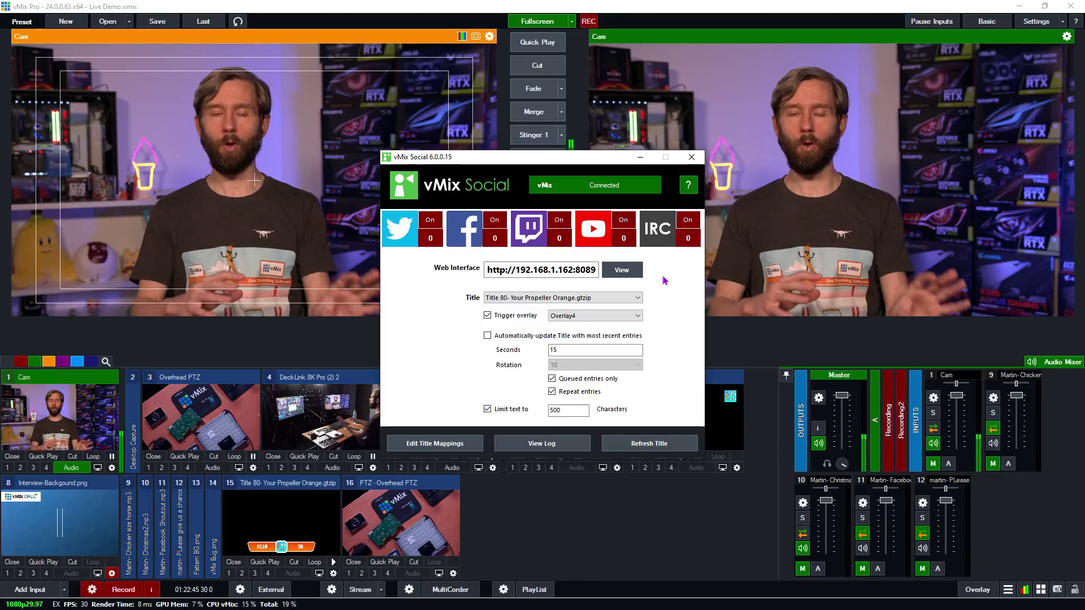
{"action": "left_click", "coordinate": [691, 157]}
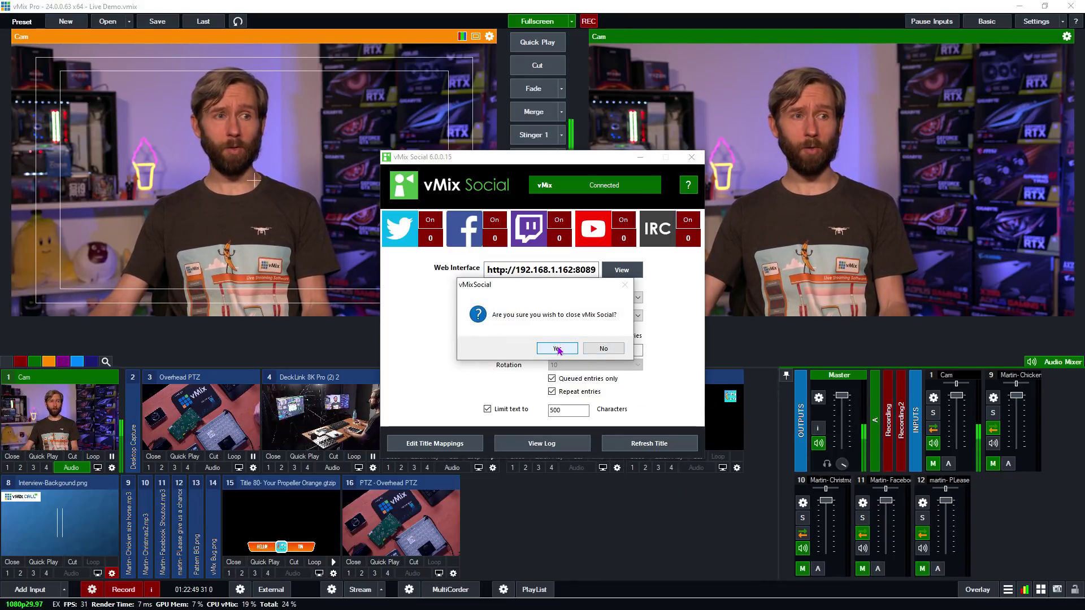
{"action": "left_click", "coordinate": [557, 349]}
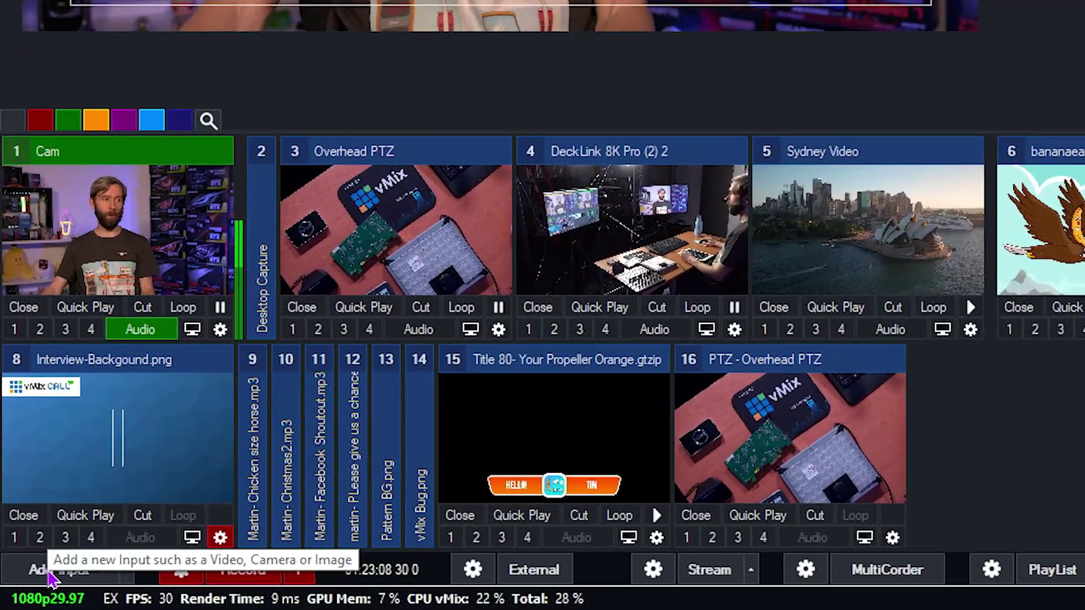
- Browse the NDI / Desktop Capture local display sources, then cancel without adding anything
{"action": "left_click", "coordinate": [51, 572]}
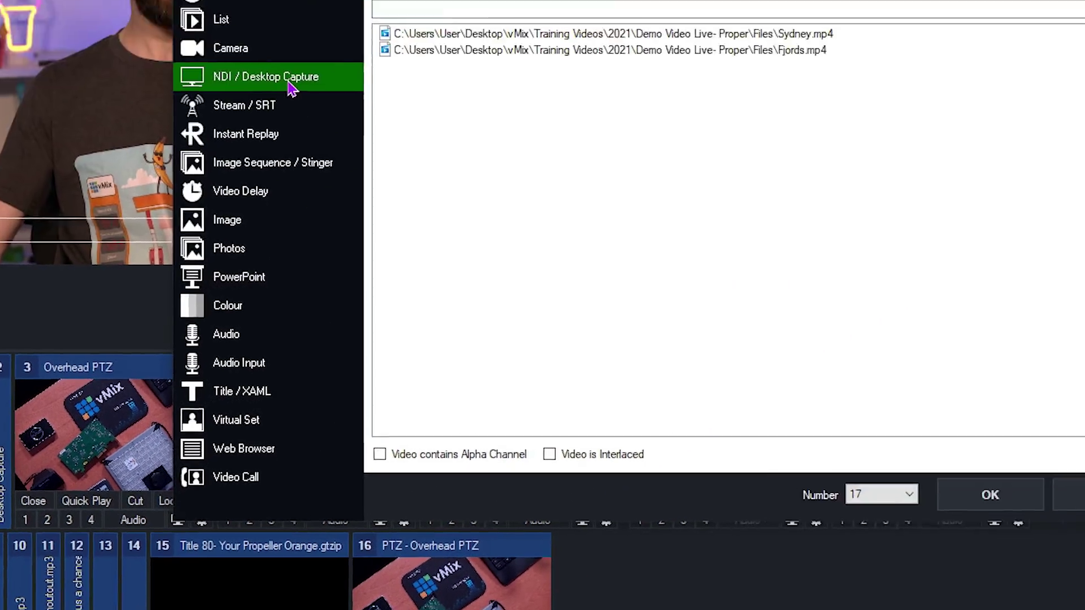
{"action": "left_click", "coordinate": [291, 84]}
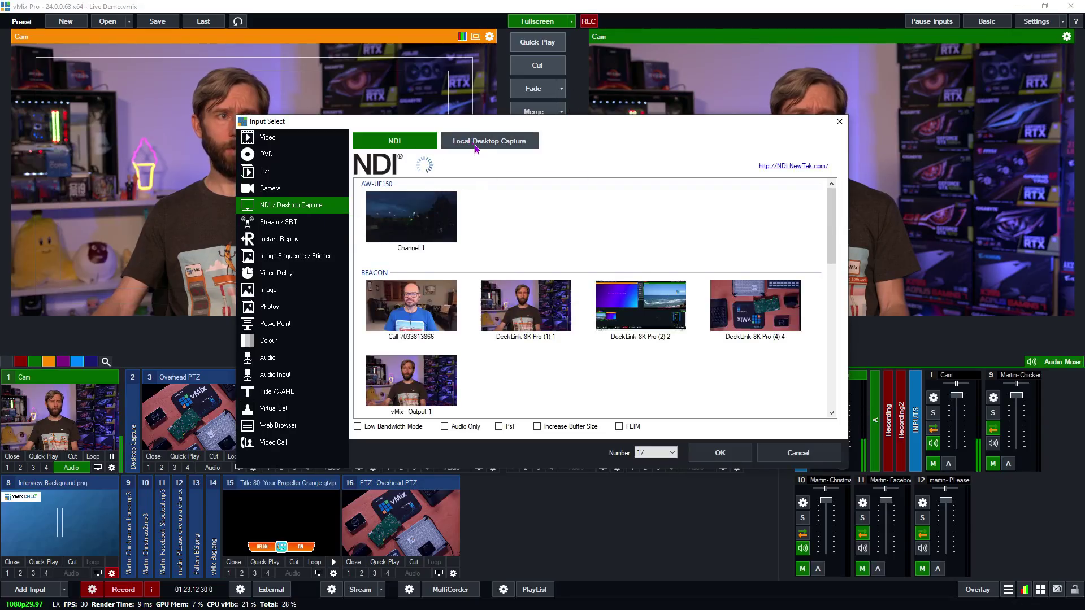
{"action": "left_click", "coordinate": [515, 145]}
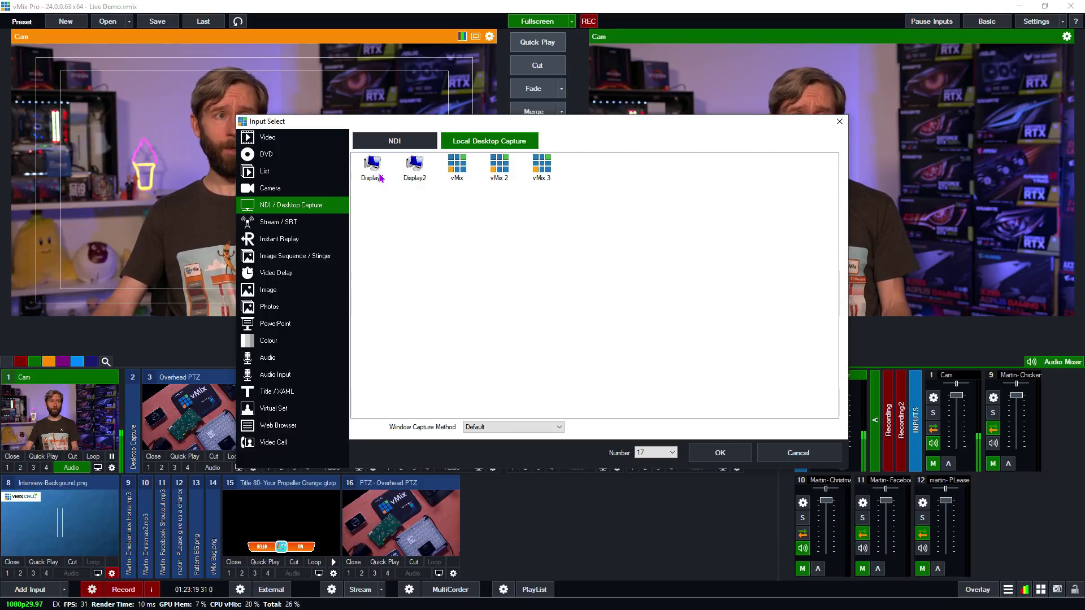
{"action": "left_click", "coordinate": [797, 453]}
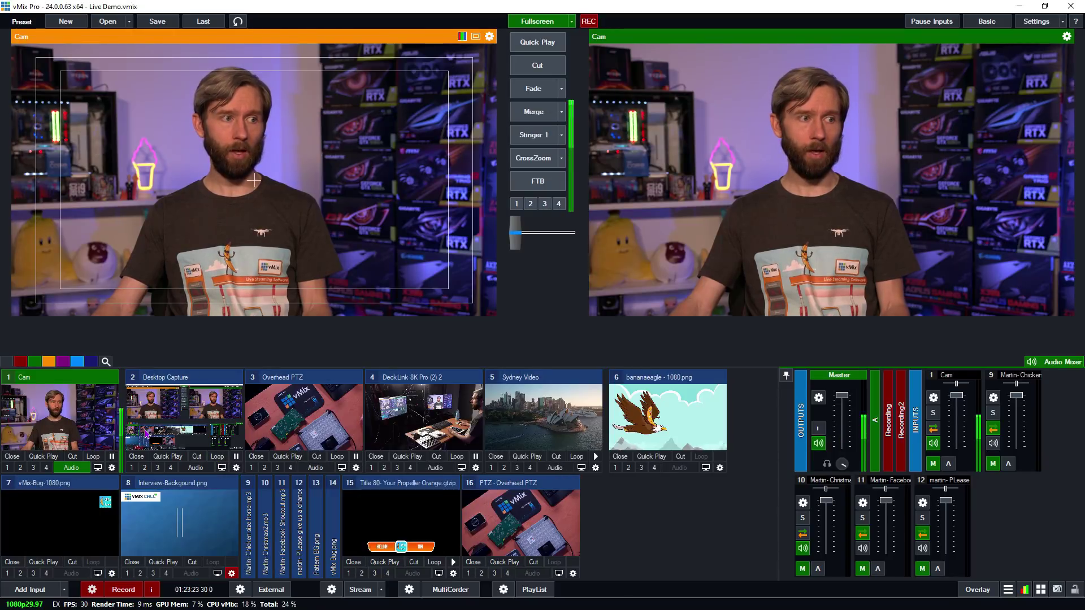
- Preview input 2 Desktop Capture, collapse its tile, and return Preview to Cam
{"action": "left_click", "coordinate": [210, 438]}
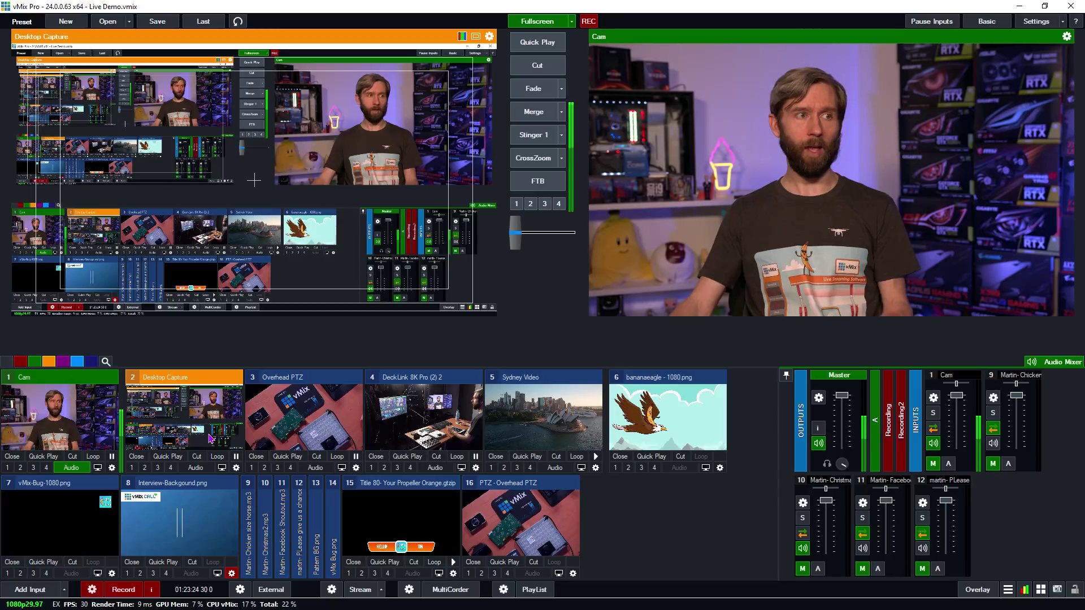
{"action": "left_click", "coordinate": [204, 377]}
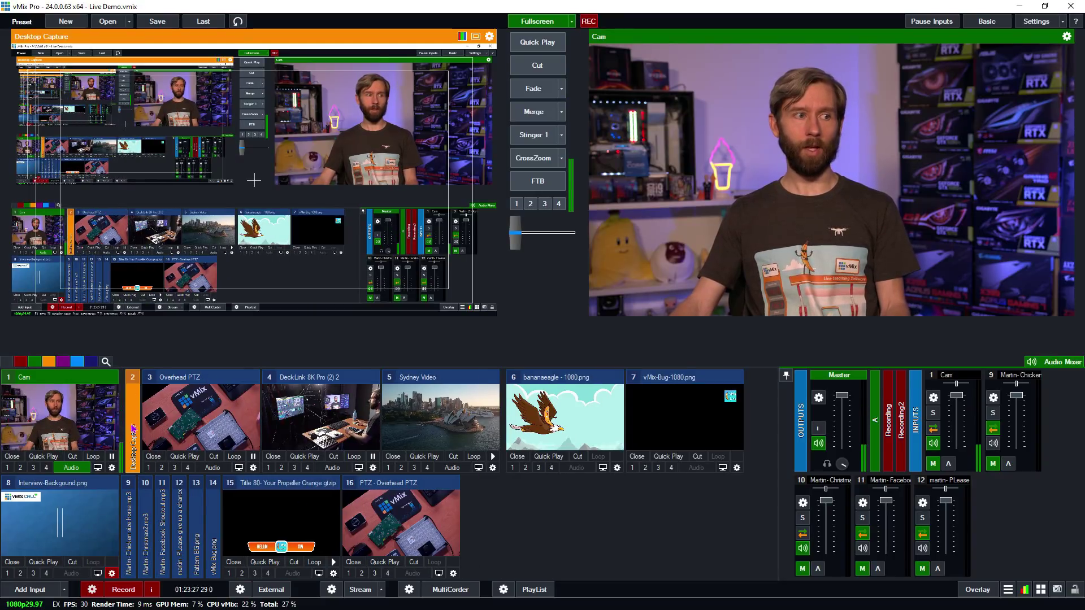
{"action": "key", "text": "1"}
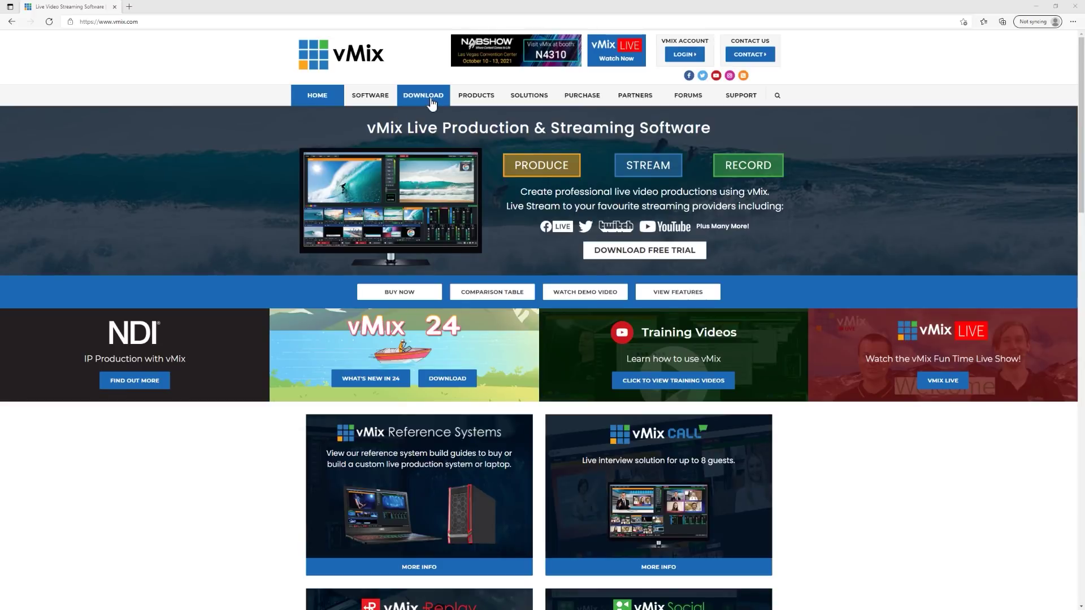
- Download vMix Desktop Capture for Windows from the vmix.com Download page
{"action": "left_click", "coordinate": [423, 95]}
{"action": "scroll", "coordinate": [427, 219], "scroll_direction": "down", "scroll_amount": 6}
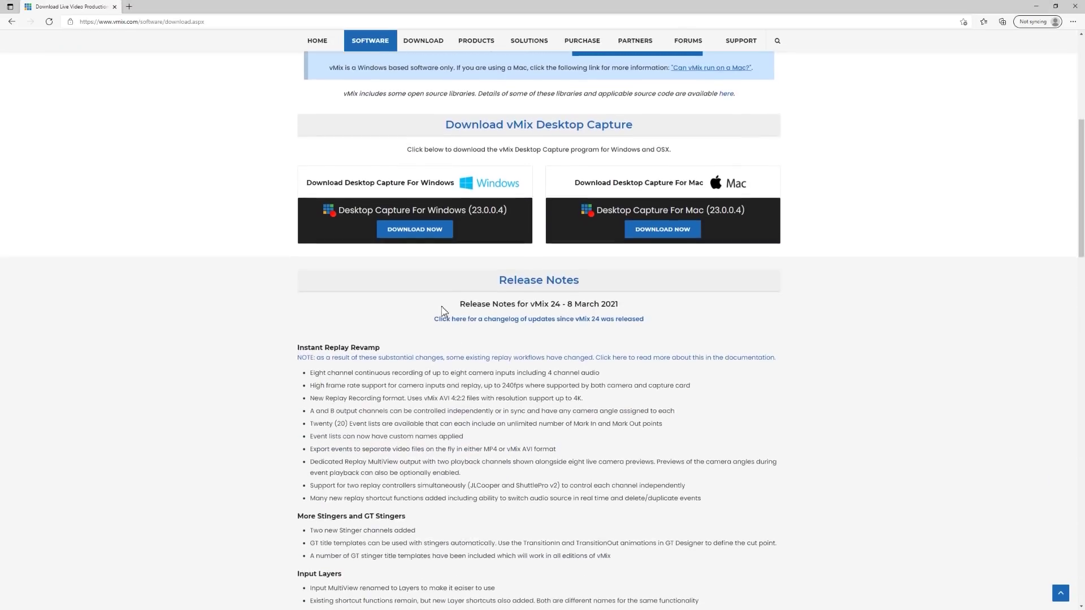
{"action": "left_click", "coordinate": [431, 230]}
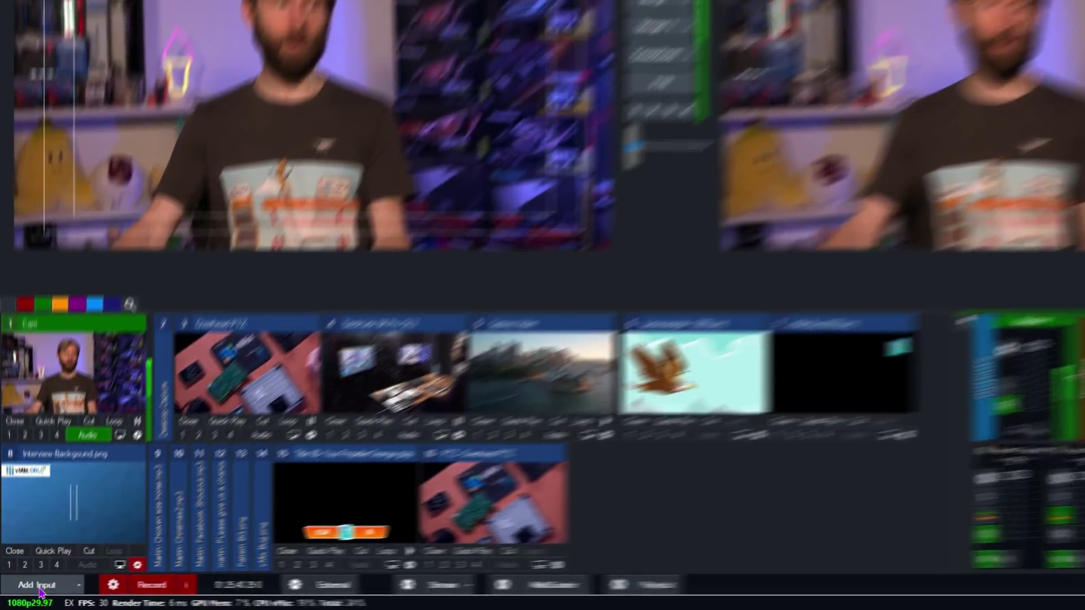
- Add vmix.com from history as Web Browser input 17 and fade it to program
{"action": "left_click", "coordinate": [30, 589]}
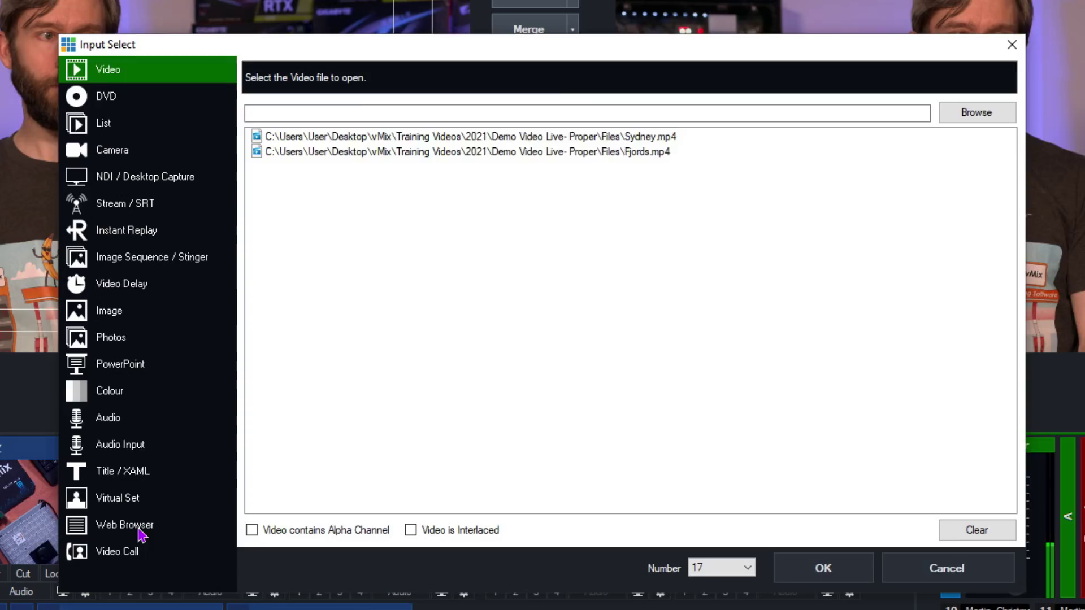
{"action": "left_click", "coordinate": [139, 531]}
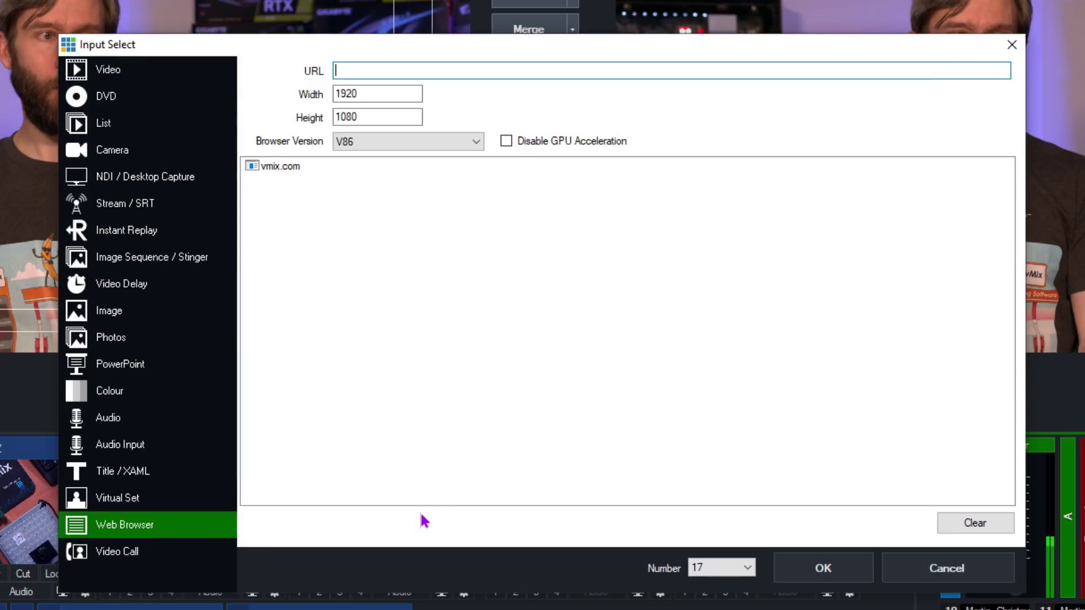
{"action": "left_click", "coordinate": [280, 167]}
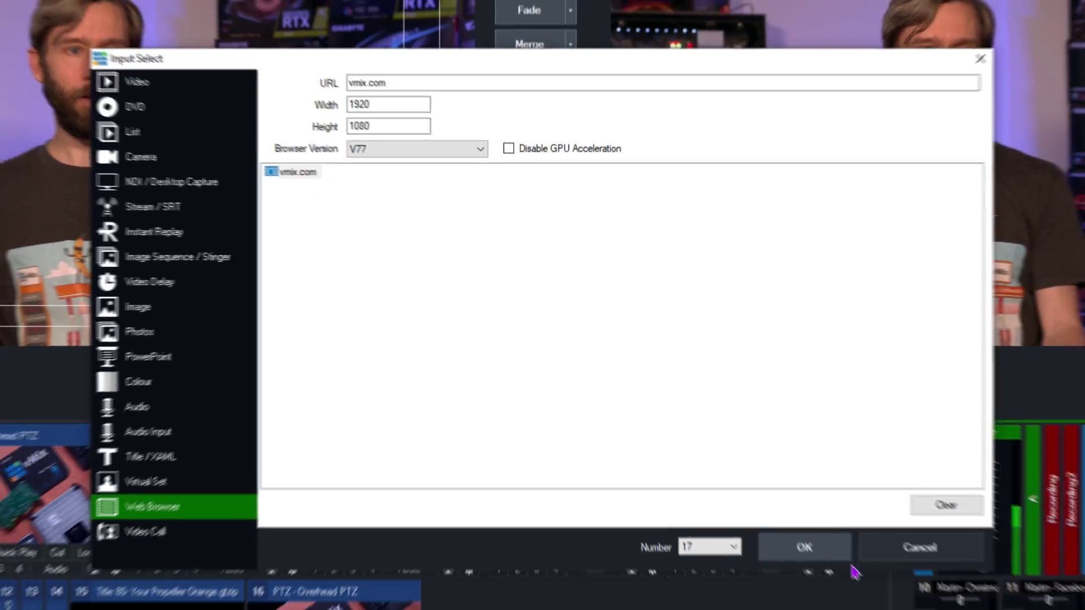
{"action": "left_click", "coordinate": [853, 571]}
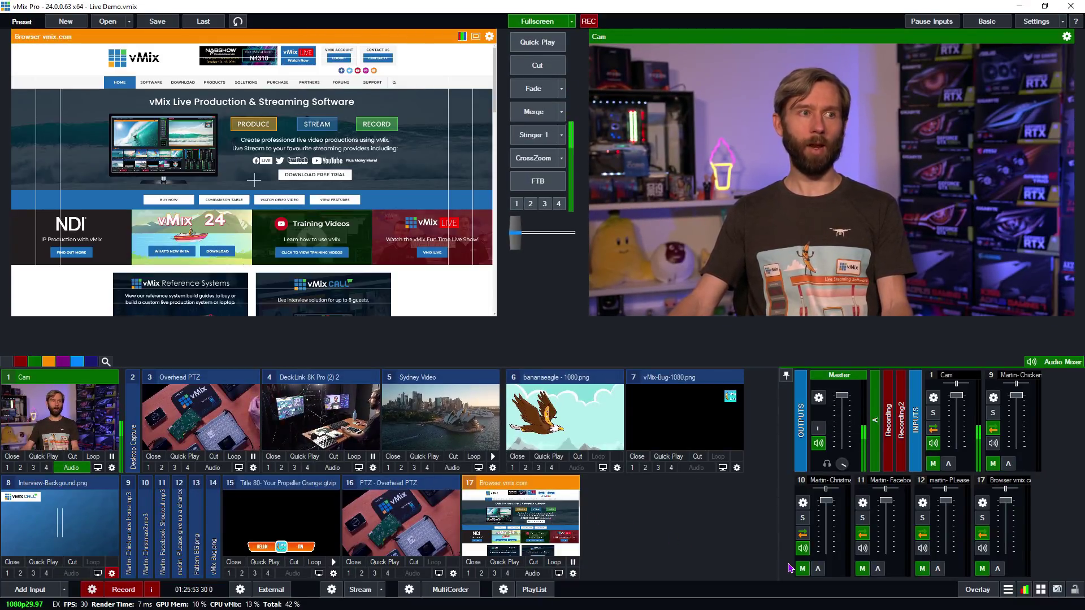
{"action": "key", "text": "space"}
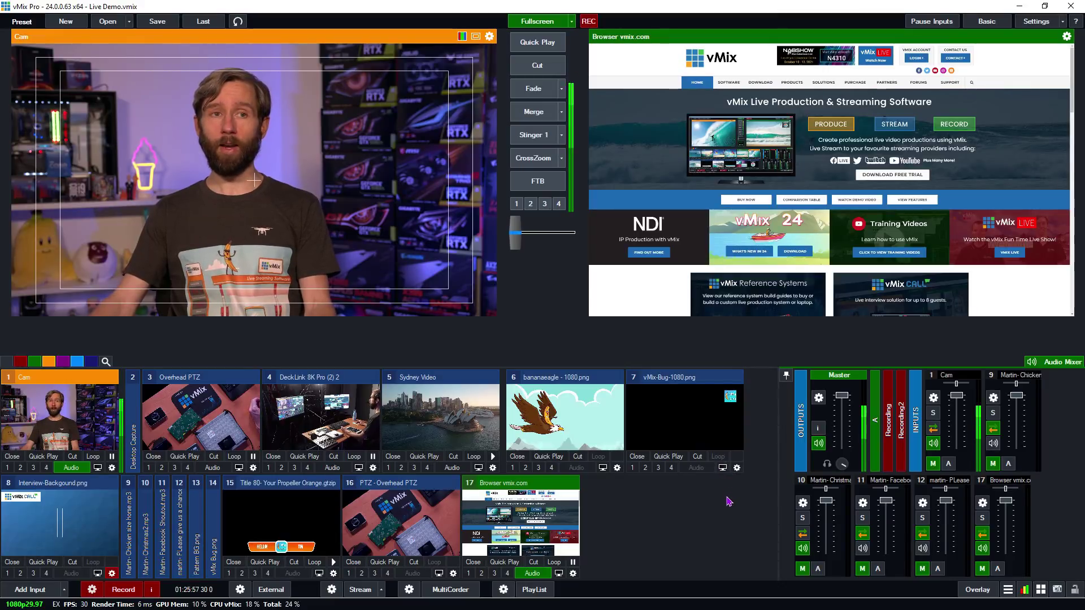
- Browse the Email Support, Download and Home pages of vmix.com in the browser input
{"action": "mouse_move", "coordinate": [949, 85]}
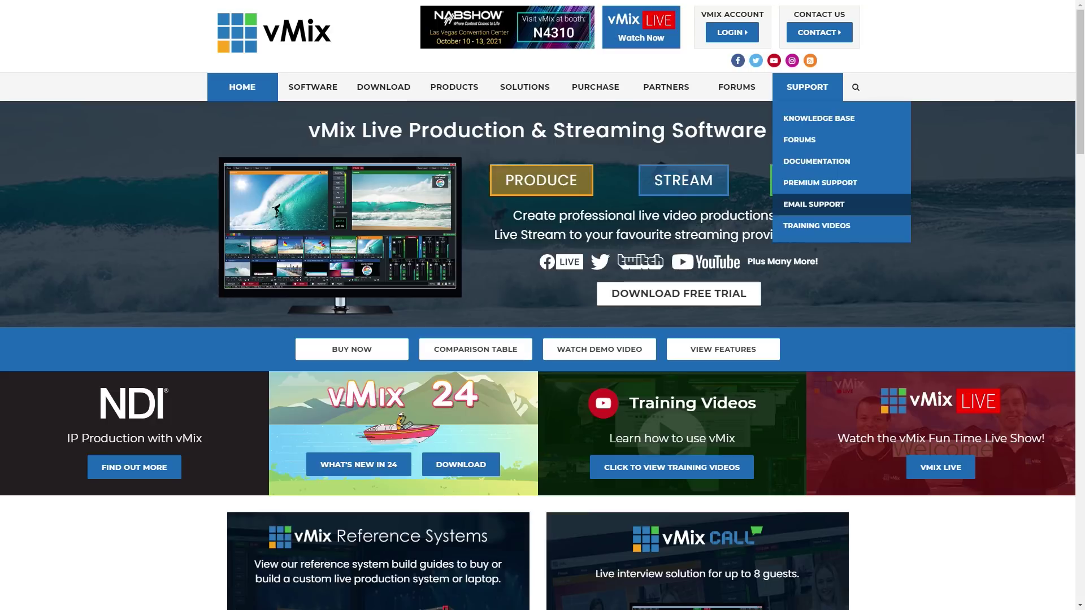
{"action": "left_click", "coordinate": [953, 135]}
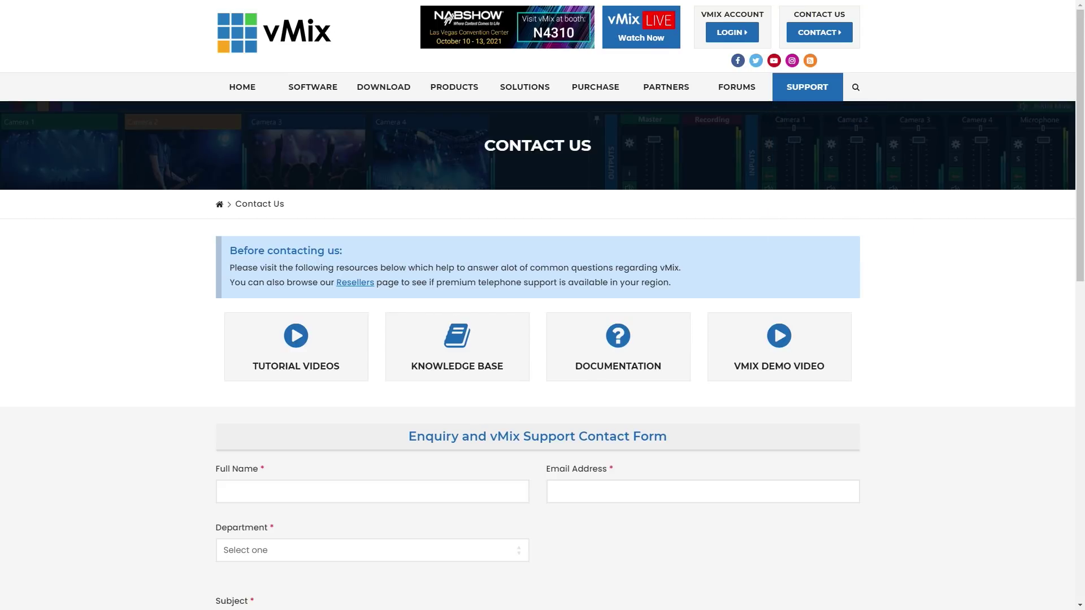
{"action": "scroll", "coordinate": [542, 305], "scroll_direction": "down", "scroll_amount": 5}
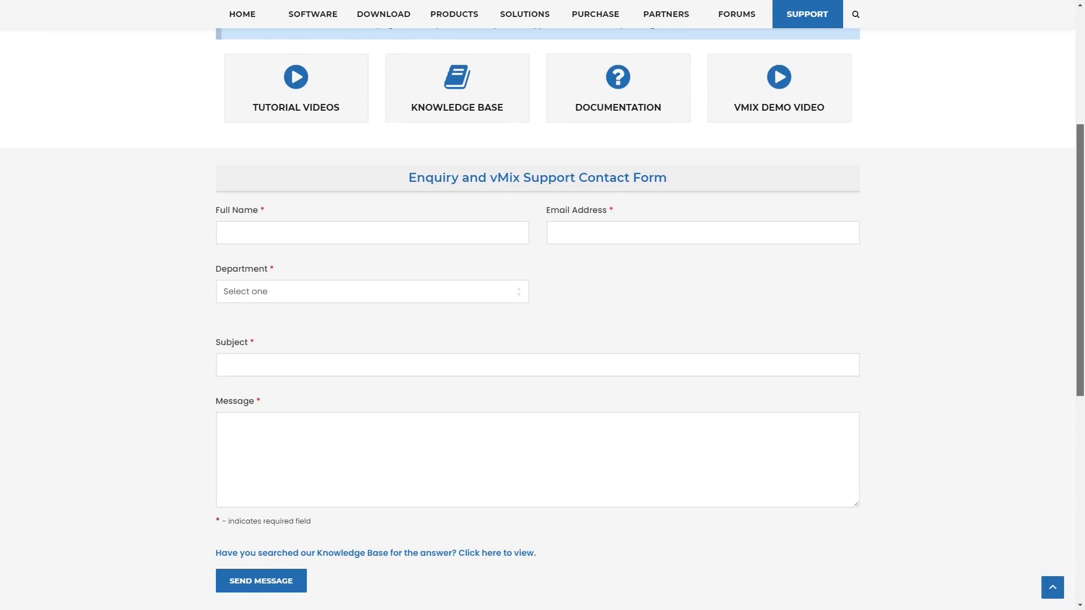
{"action": "scroll", "coordinate": [312, 90], "scroll_direction": "up", "scroll_amount": 5}
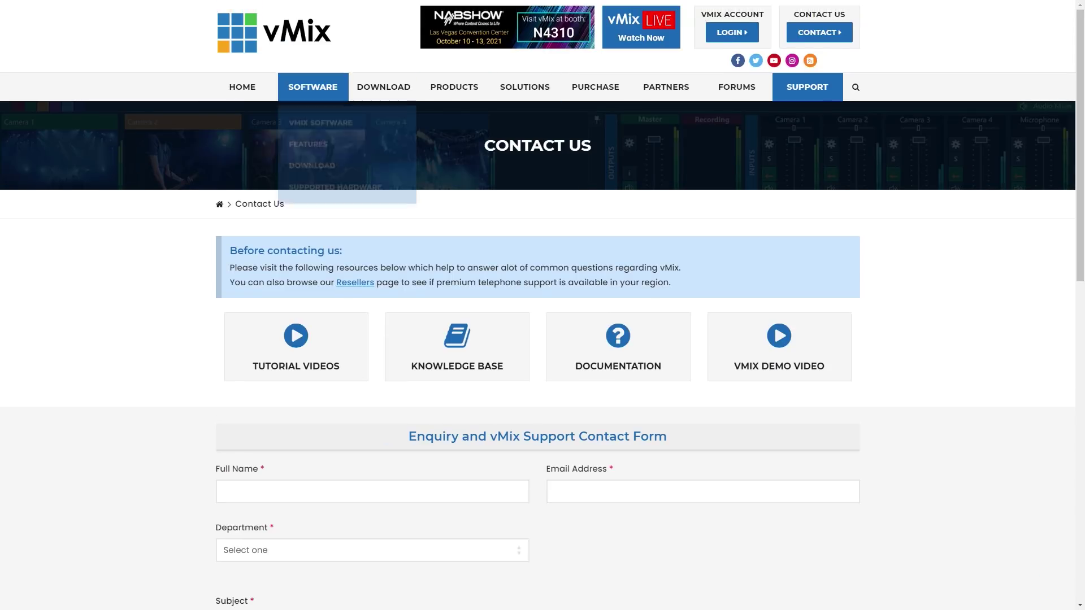
{"action": "left_click", "coordinate": [384, 86]}
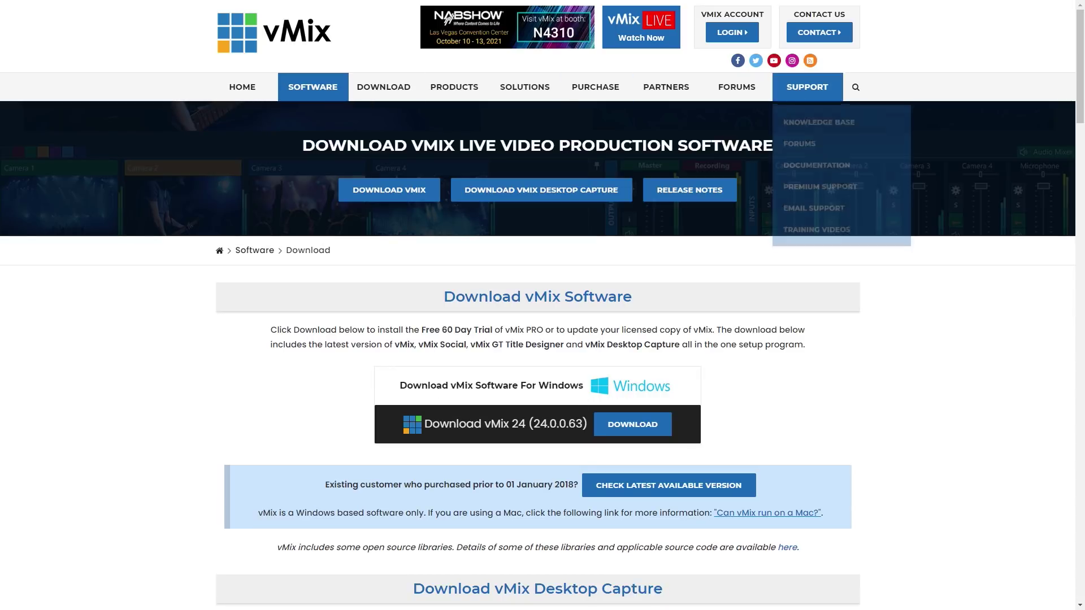
{"action": "left_click", "coordinate": [243, 86]}
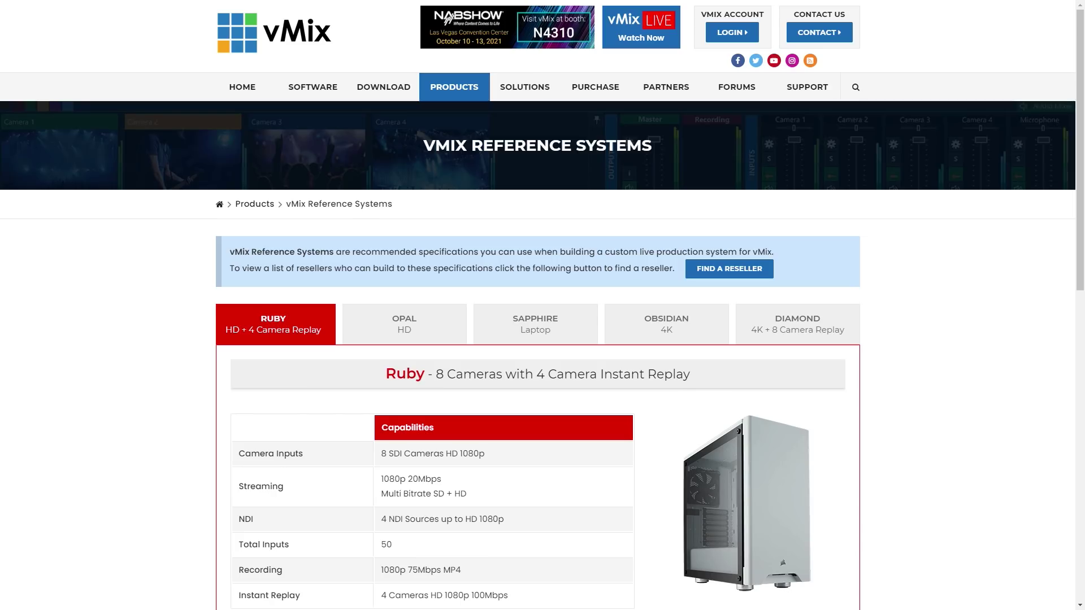
- View the Opal, Sapphire and Obsidian reference systems, then Cut Cam back to program
{"action": "left_click", "coordinate": [404, 324]}
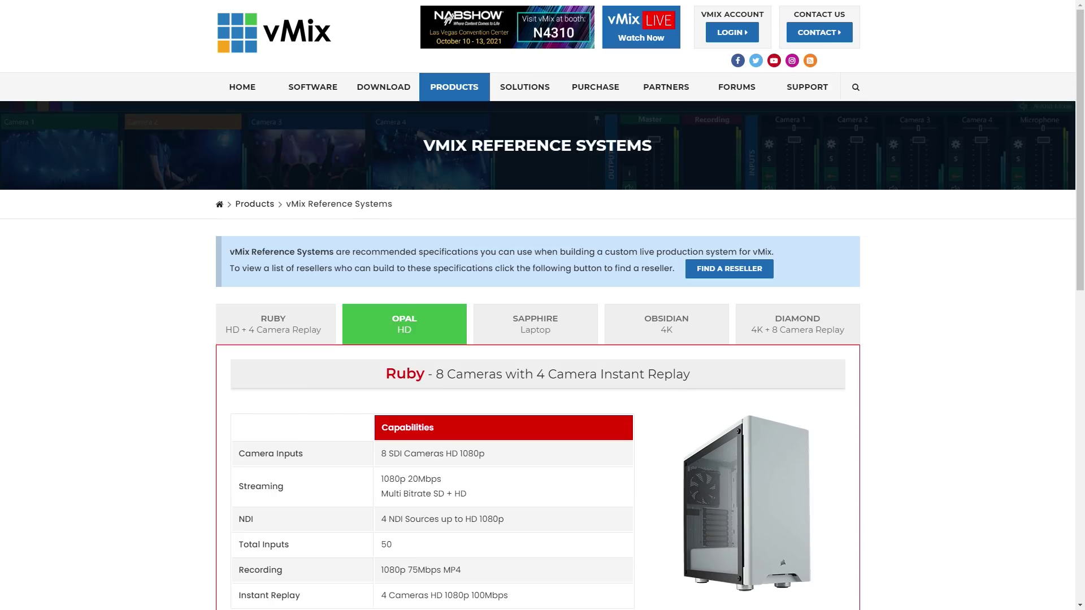
{"action": "left_click", "coordinate": [535, 325]}
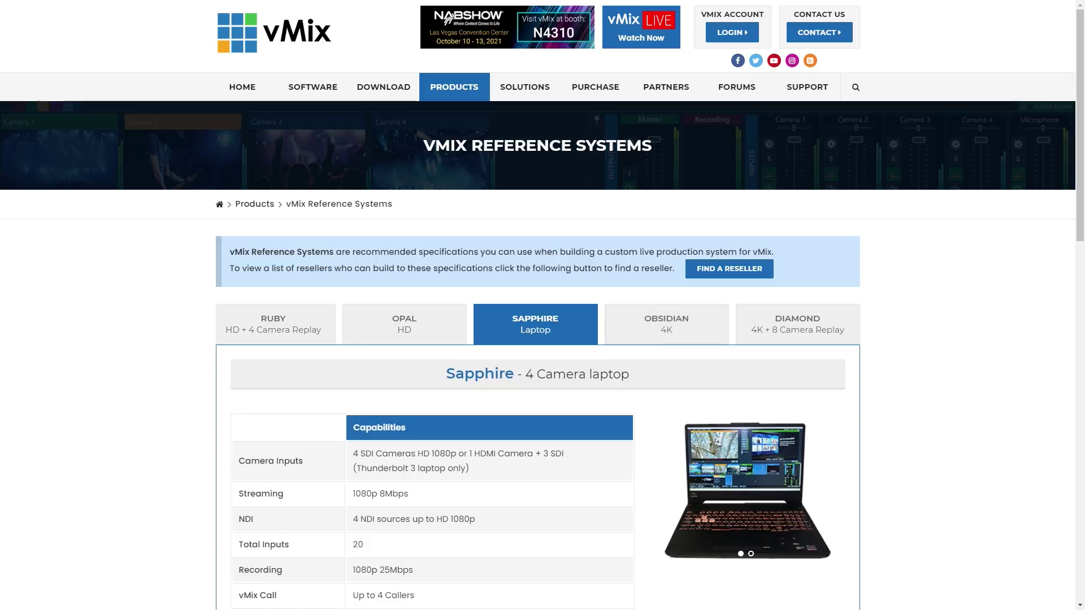
{"action": "left_click", "coordinate": [666, 324]}
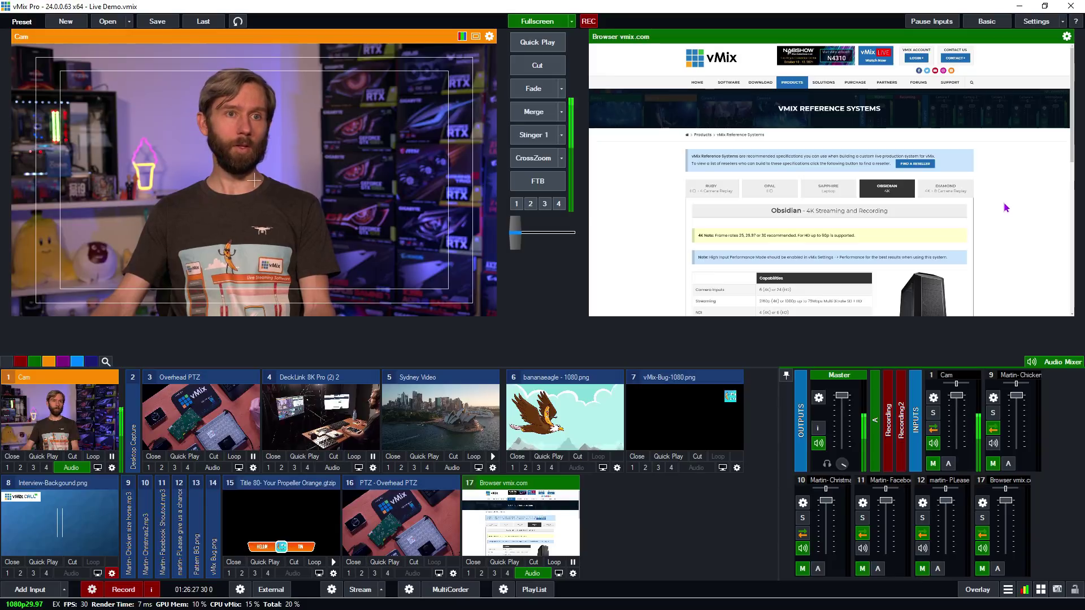
{"action": "right_click", "coordinate": [1005, 205]}
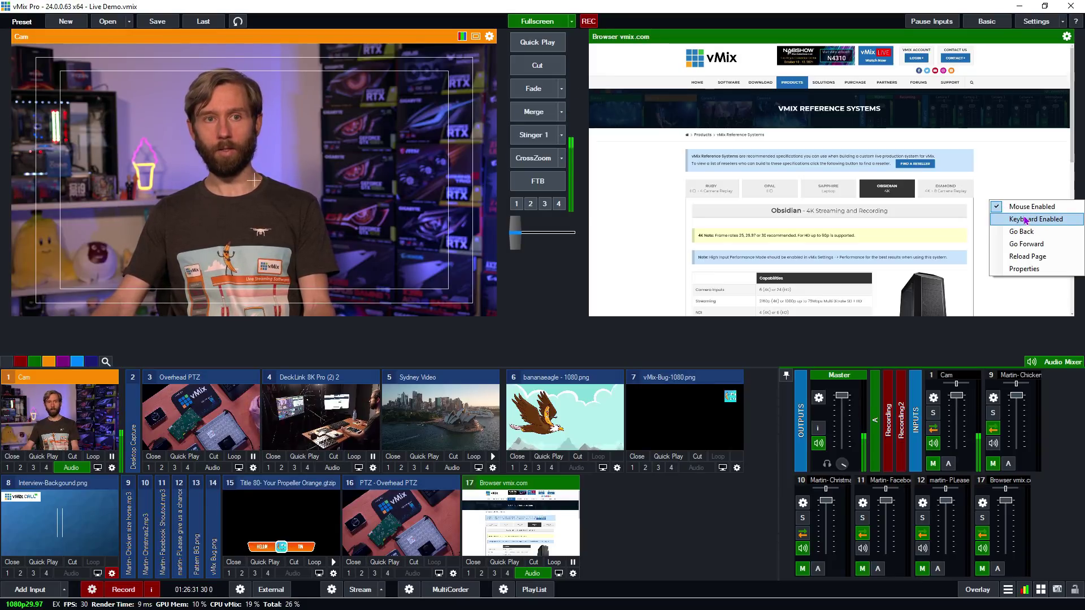
{"action": "left_click", "coordinate": [1010, 175]}
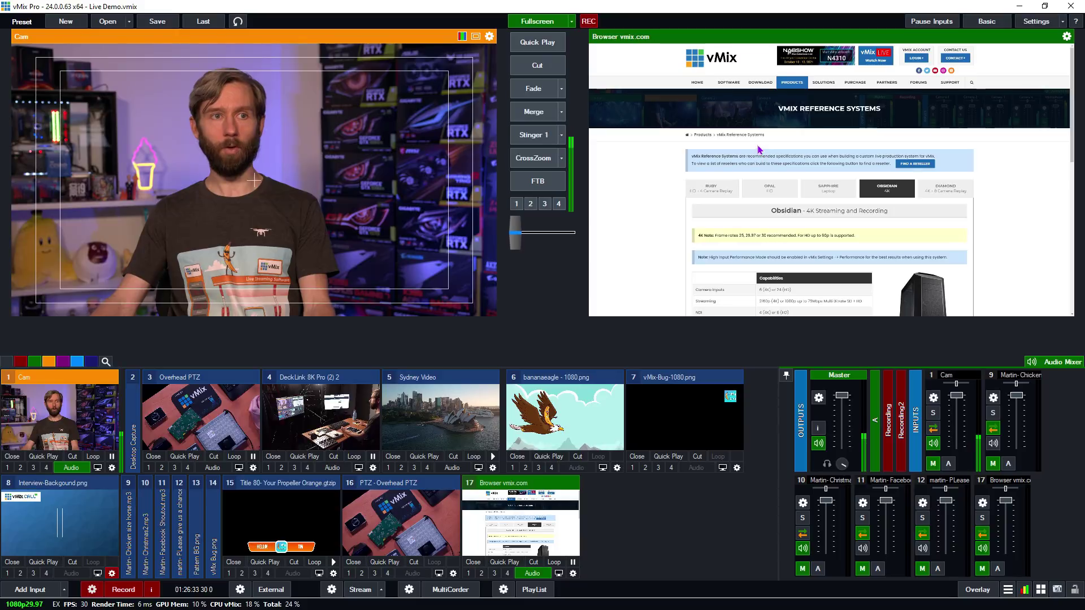
{"action": "left_click", "coordinate": [554, 65]}
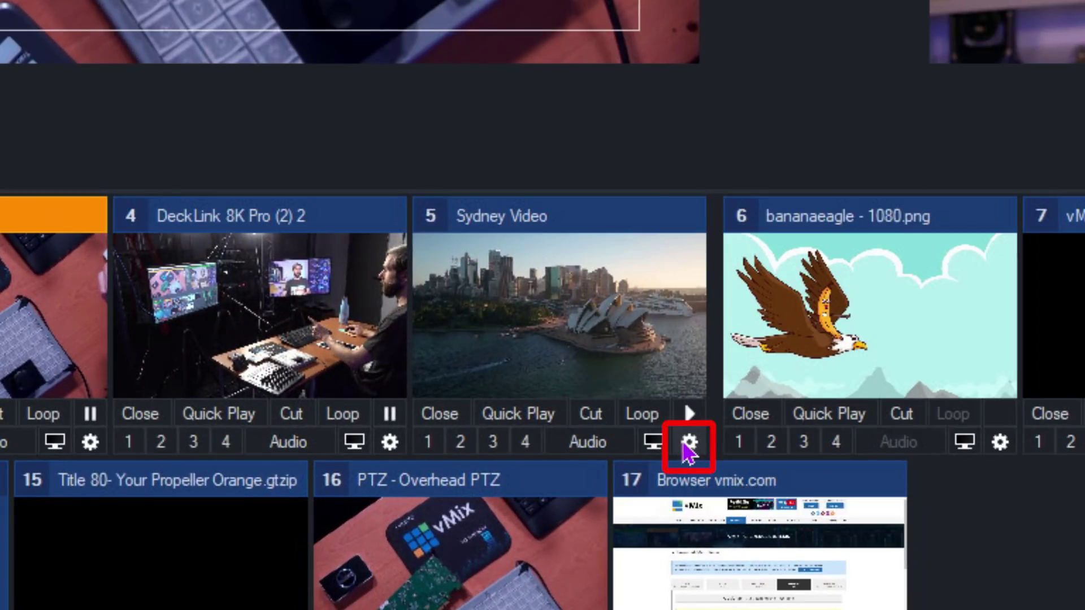
- Give Sydney Video an OnCompletion trigger that fades to Input 1 Cam
{"action": "left_click", "coordinate": [683, 445]}
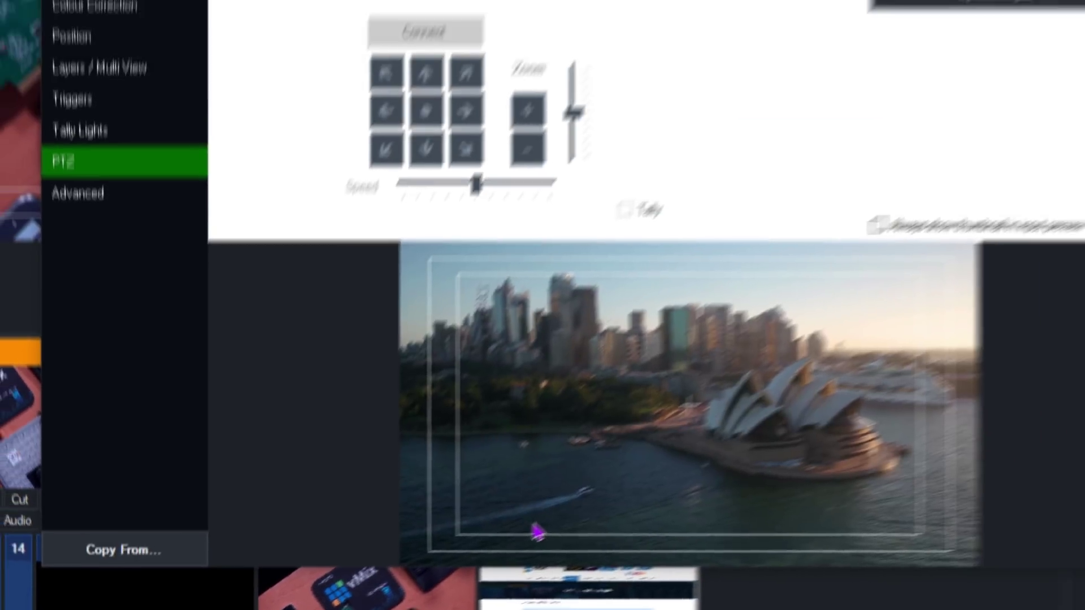
{"action": "left_click", "coordinate": [82, 213]}
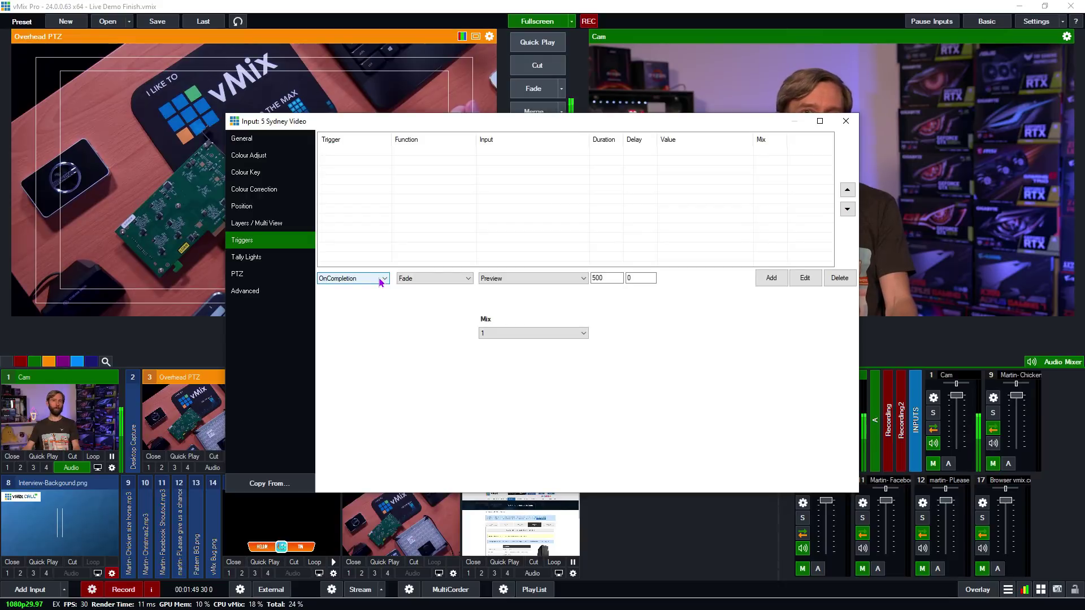
{"action": "left_click_drag", "start_coordinate": [438, 122], "coordinate": [208, 93]}
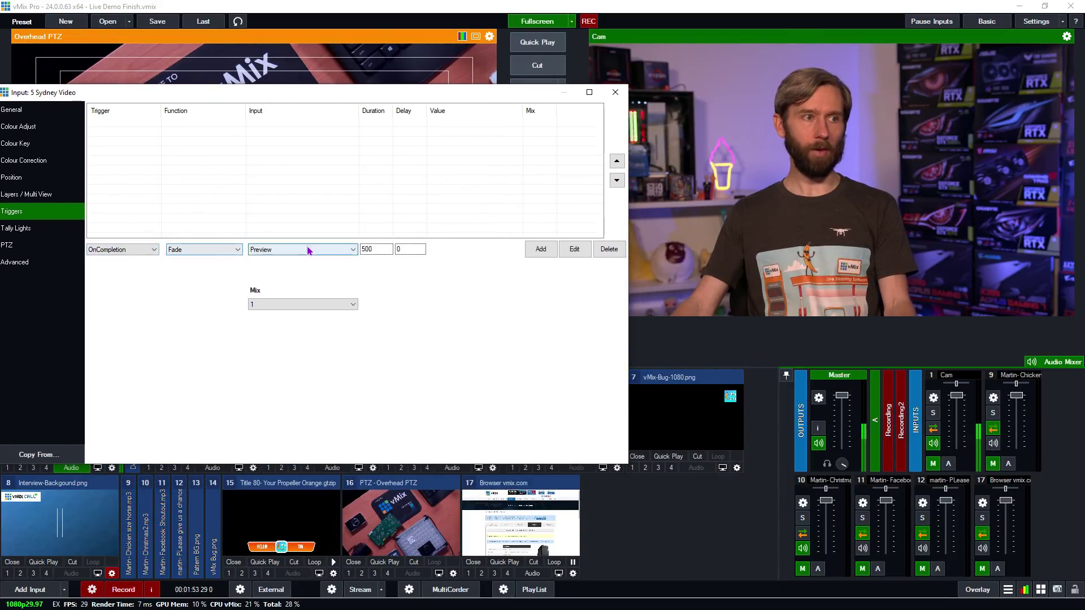
{"action": "left_click", "coordinate": [271, 249]}
{"action": "left_click", "coordinate": [262, 267]}
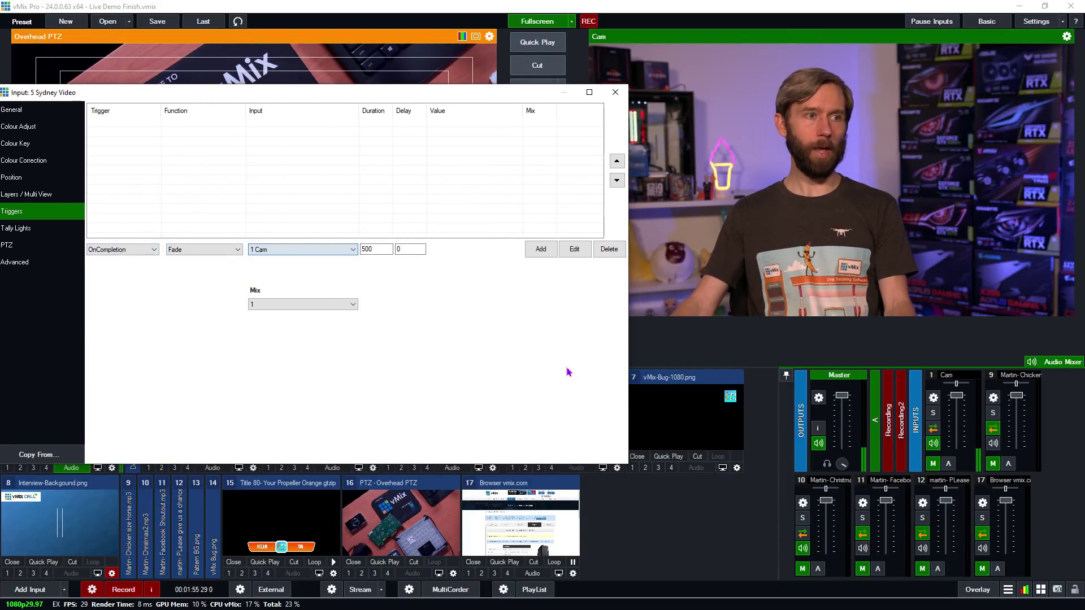
{"action": "left_click", "coordinate": [541, 250]}
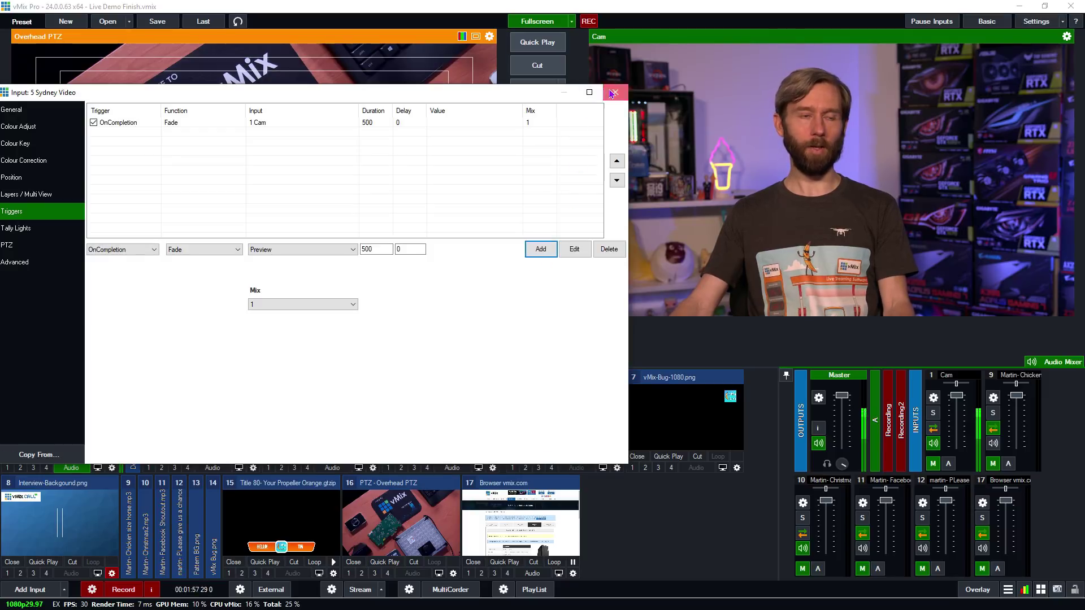
{"action": "left_click", "coordinate": [614, 92]}
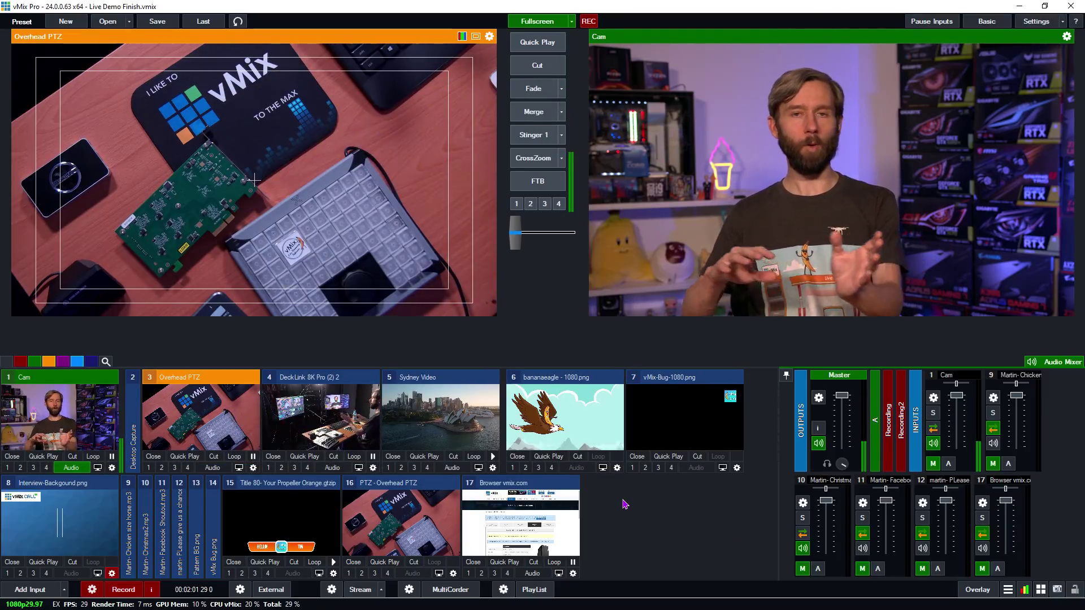
- Put Sydney Video live and seek to a few seconds before its end
{"action": "left_click", "coordinate": [478, 465]}
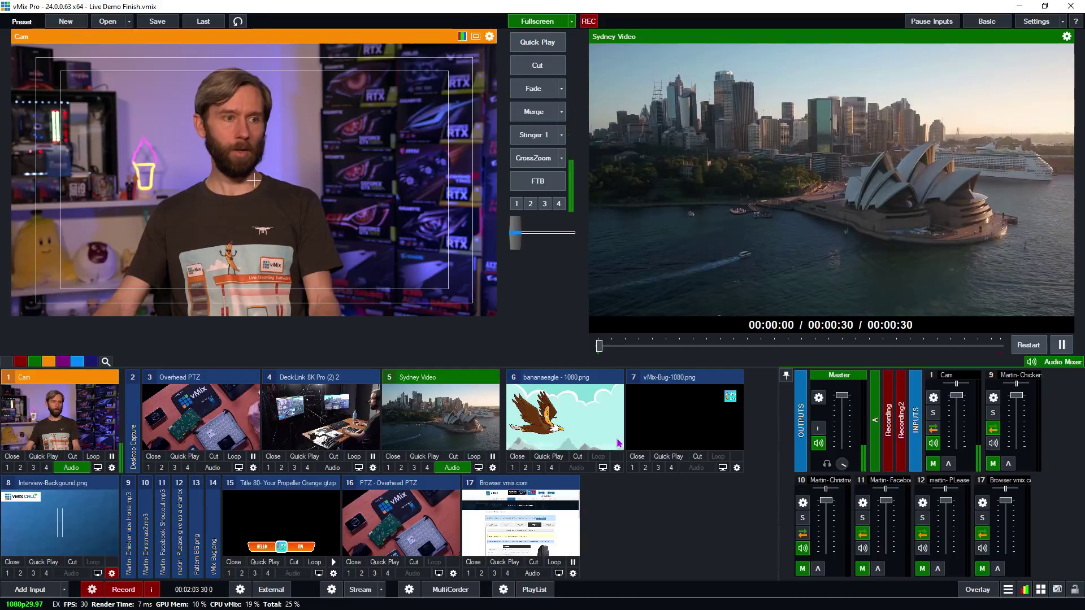
{"action": "left_click", "coordinate": [979, 346]}
{"action": "left_click_drag", "start_coordinate": [980, 346], "coordinate": [939, 346]}
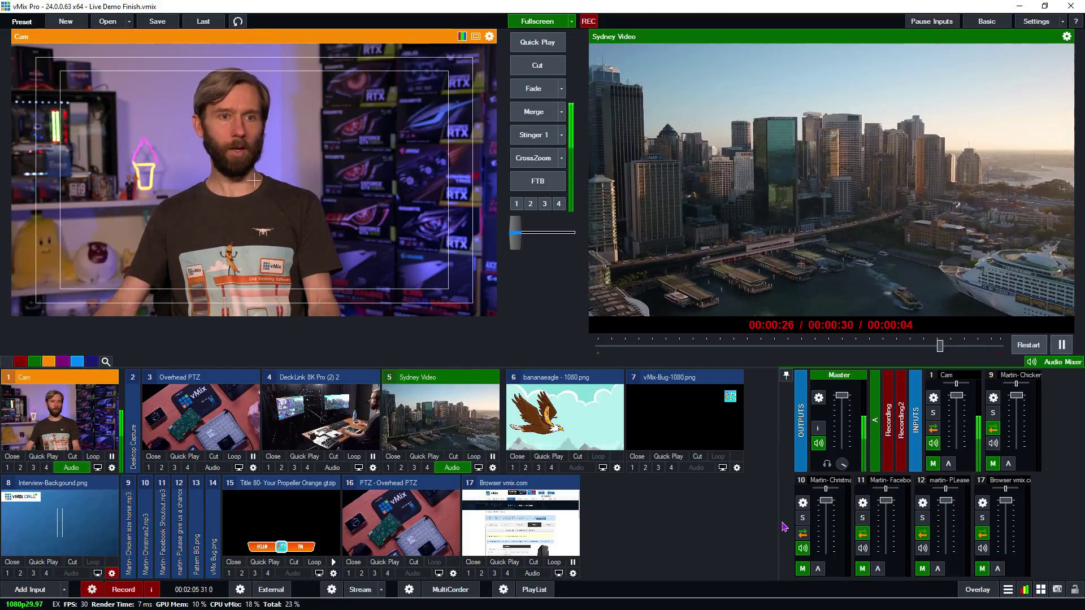